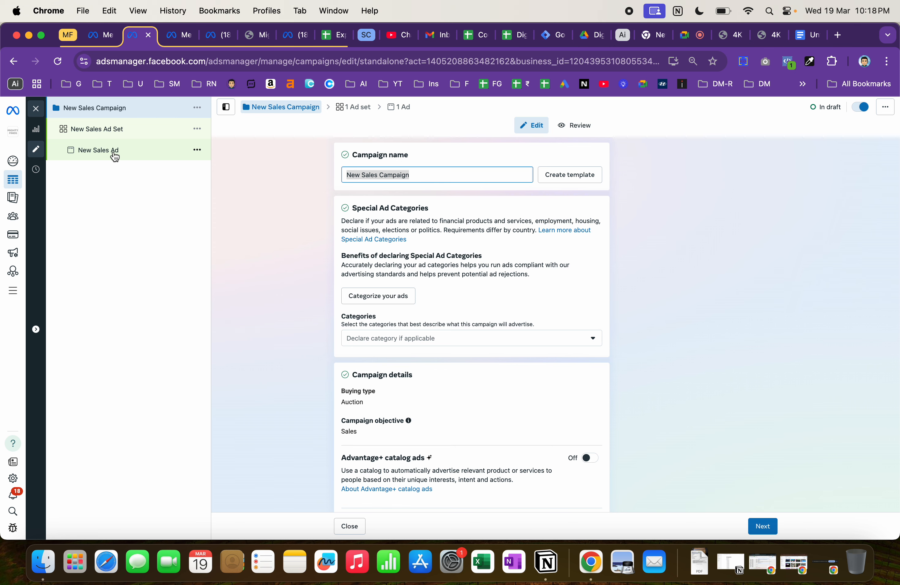
Name the campaign 200325-BlackGamebox-CBO.
text(2010)
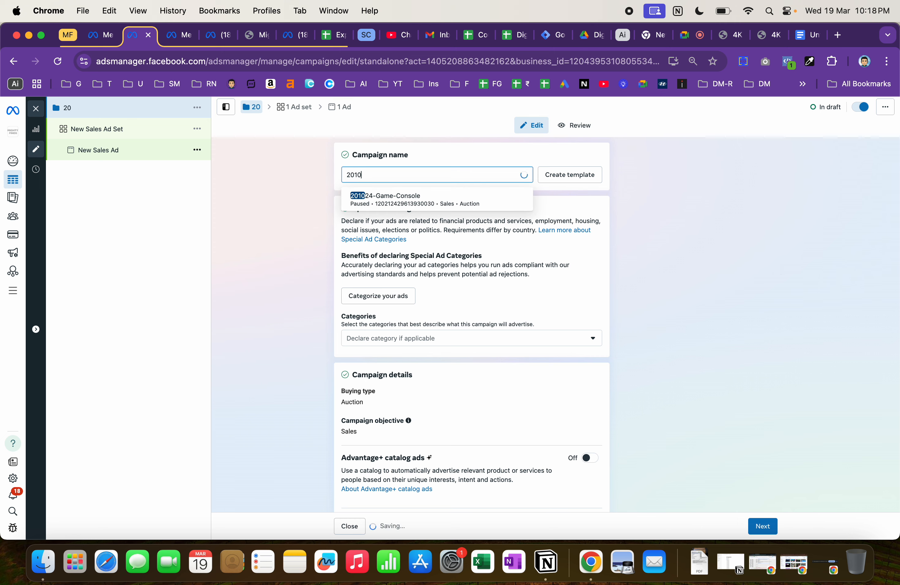
key(BackSpace)
key(BackSpace)
text(03)
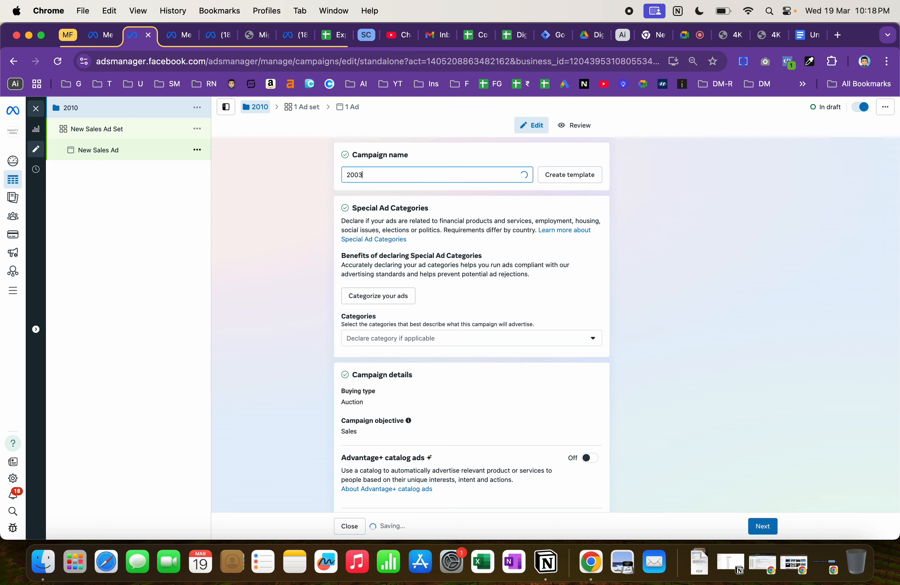
text(25)
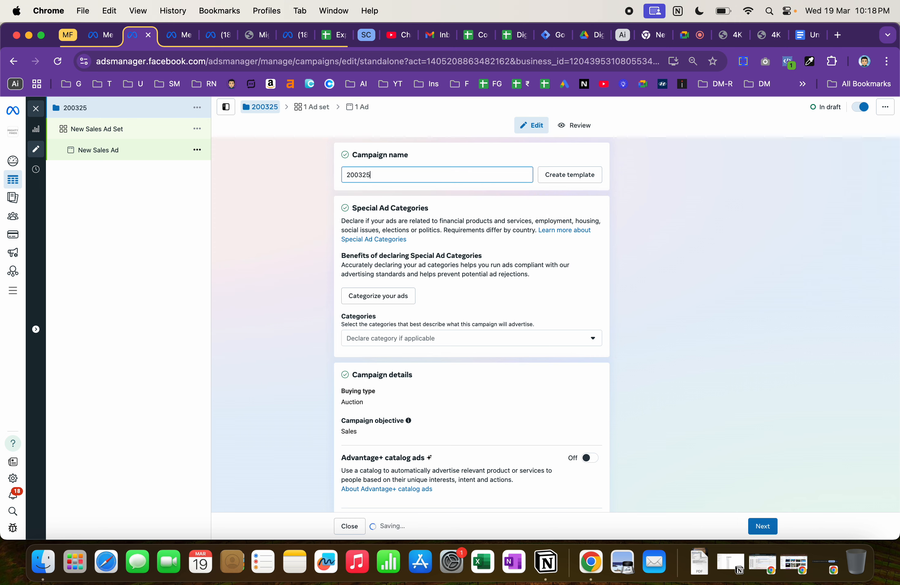
text(-B)
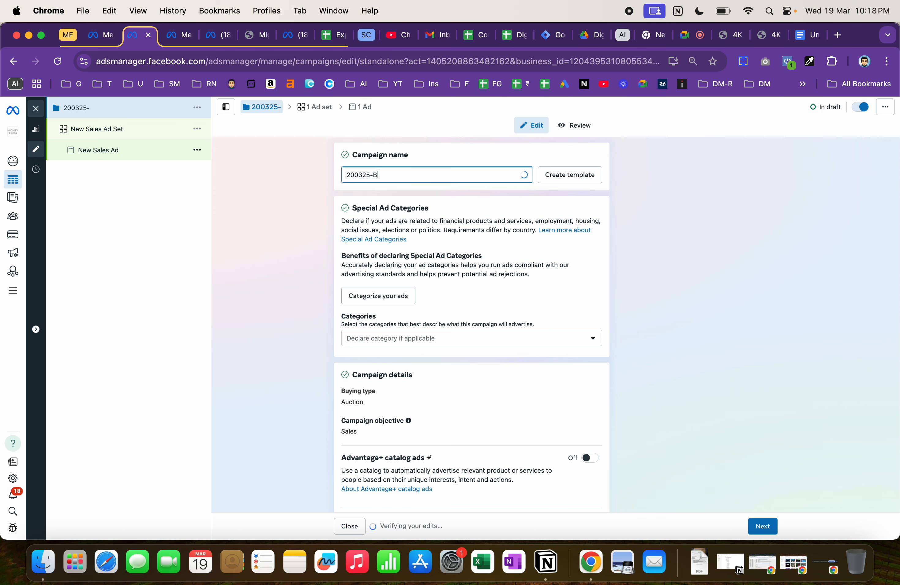
text(lack)
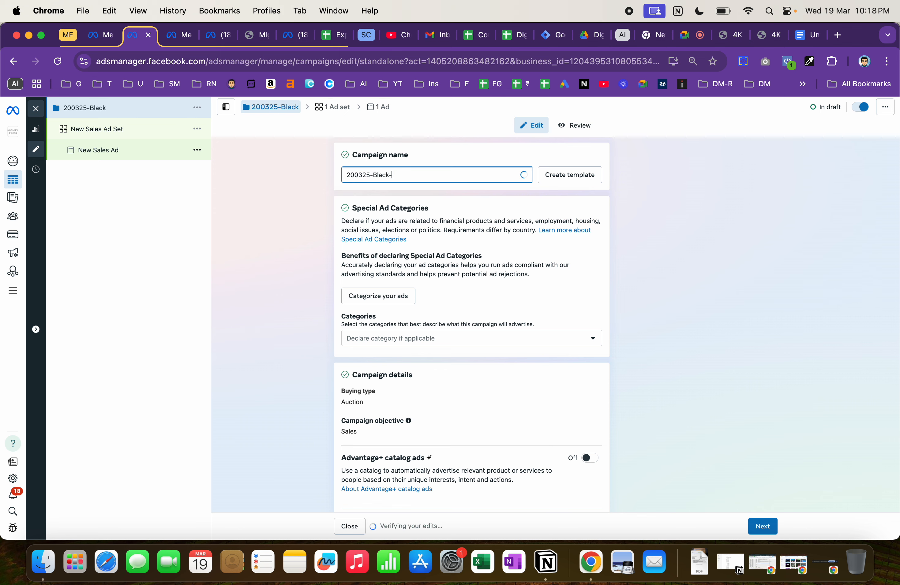
text(Gamebox-CBO)
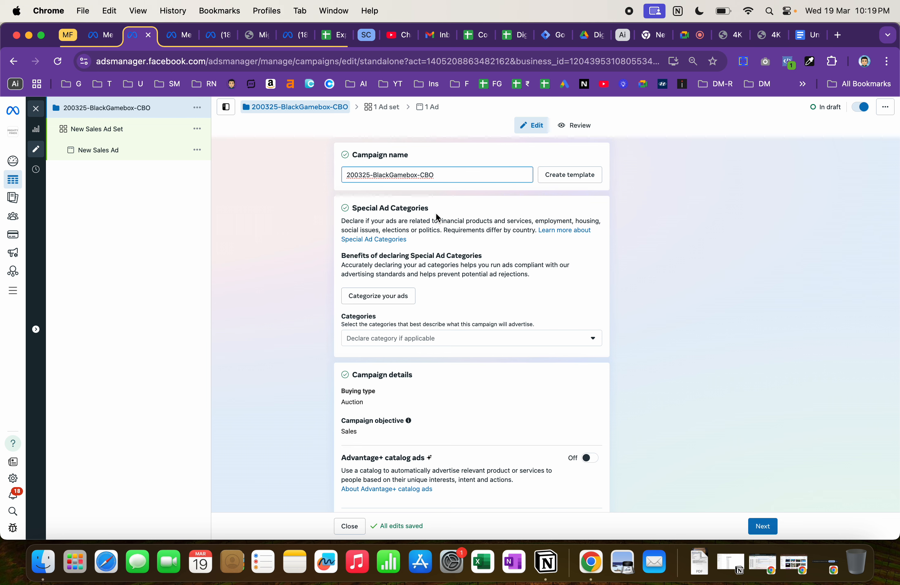
Examine the available Special Ad Categories without declaring any for the campaign.
scroll(442, 292, down, 1)
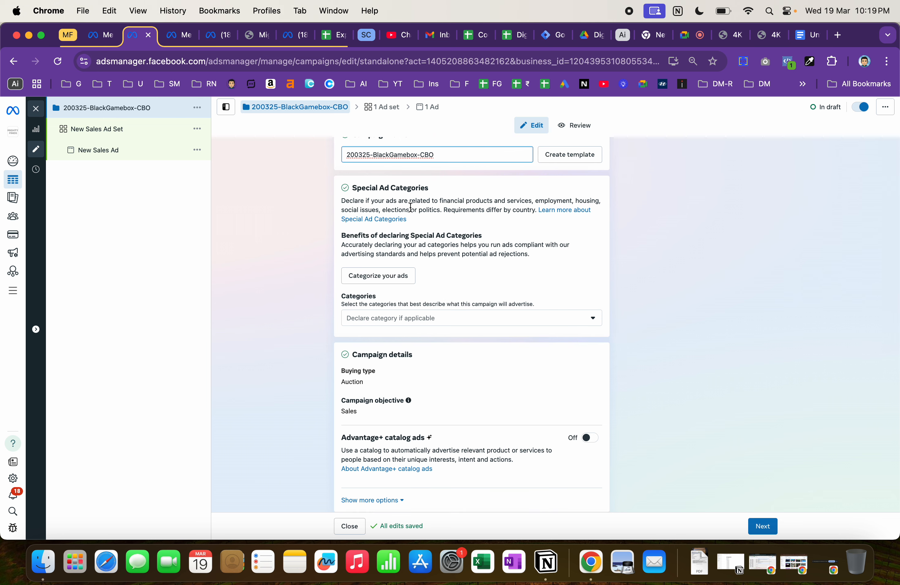
click(433, 323)
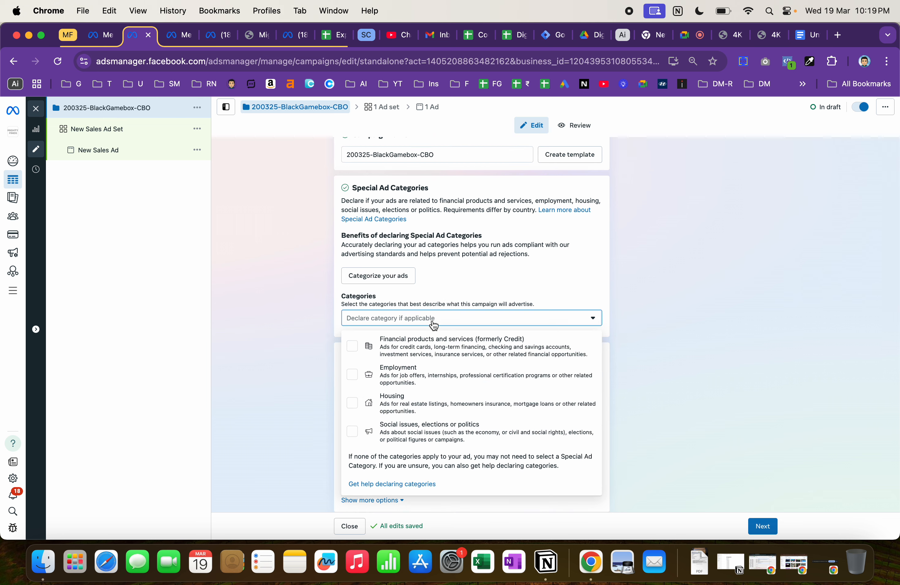
click(459, 321)
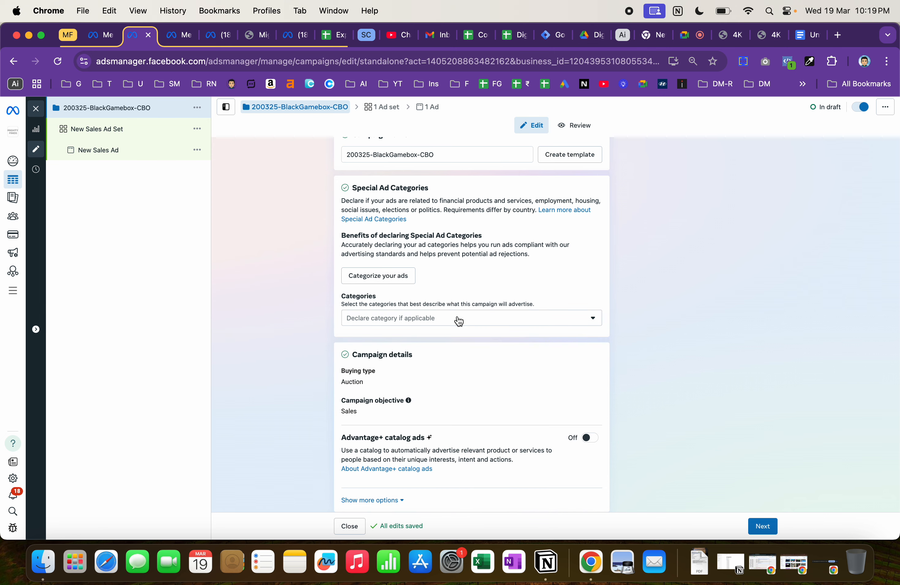
click(460, 321)
click(492, 319)
click(492, 320)
click(493, 320)
Turn on Advantage campaign budget and set the daily budget to ₹500.
scroll(492, 318, down, 2)
scroll(450, 251, down, 2)
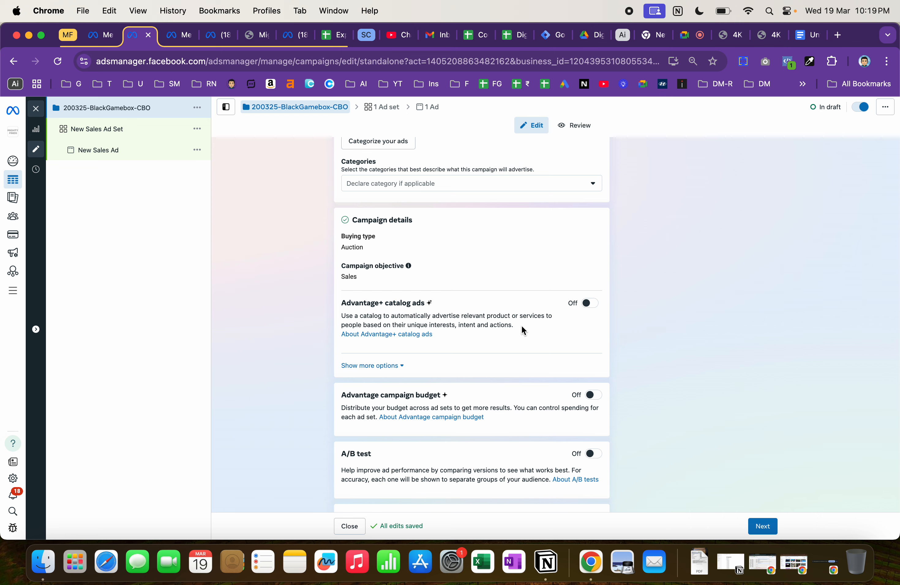
scroll(522, 329, down, 3)
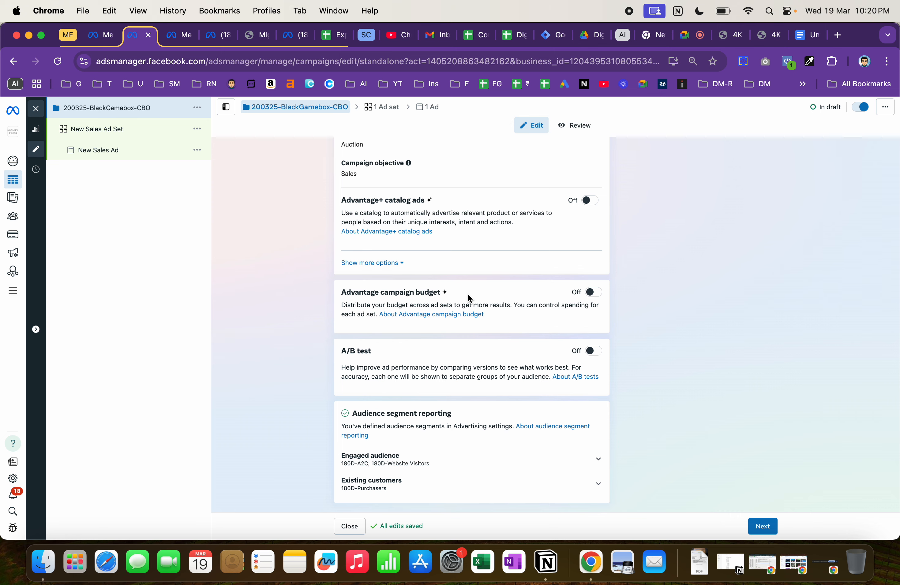
click(594, 293)
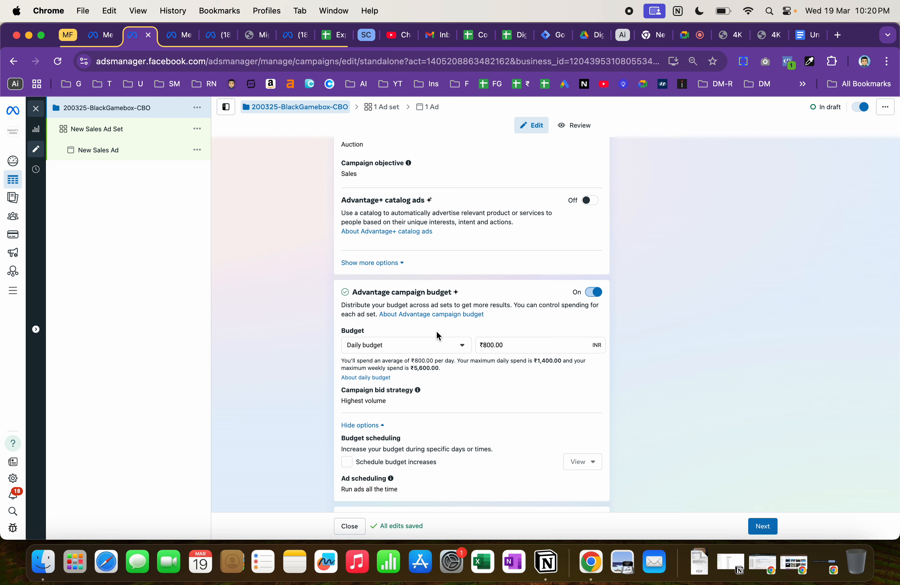
click(525, 349)
key(super+a)
text(500)
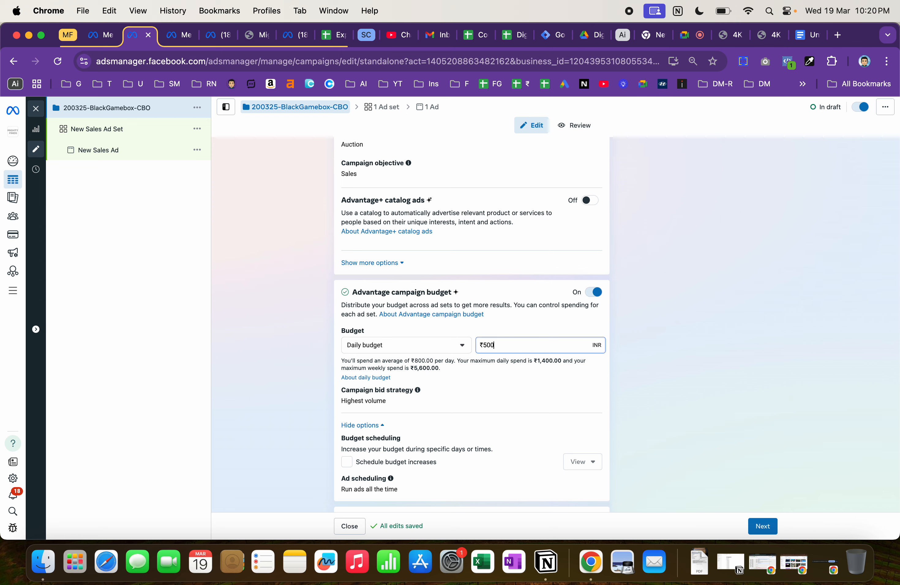
click(642, 396)
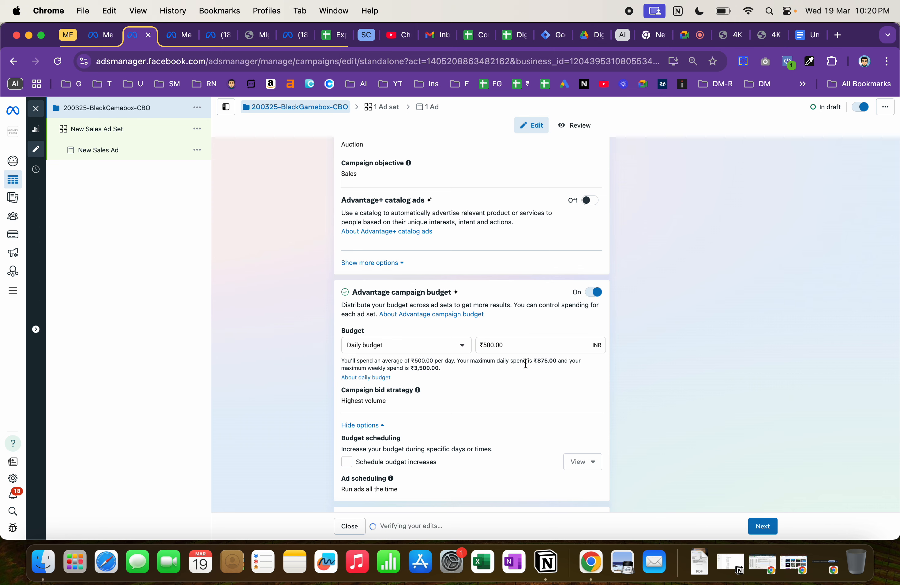
Proceed to the ad set settings and name the ad set Excluding RTO States.
scroll(527, 363, down, 3)
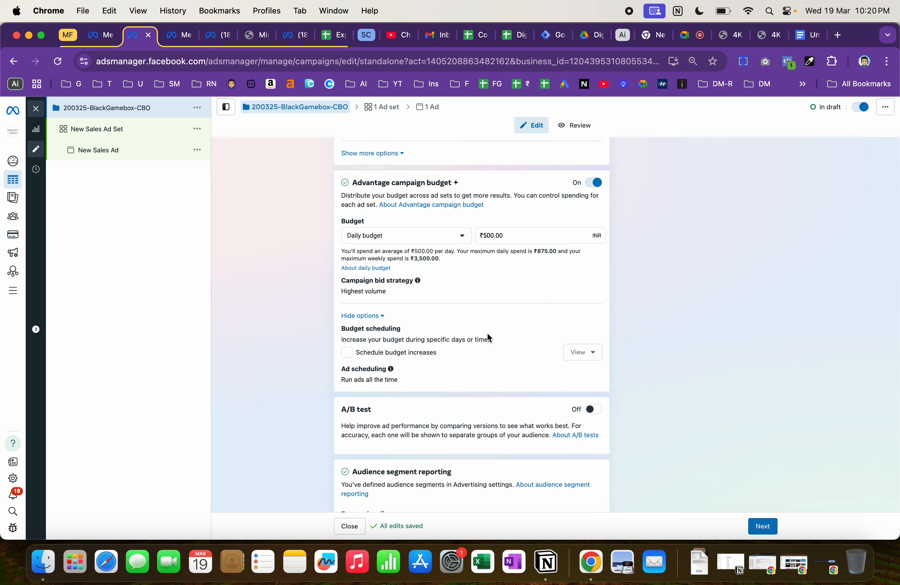
scroll(488, 337, down, 2)
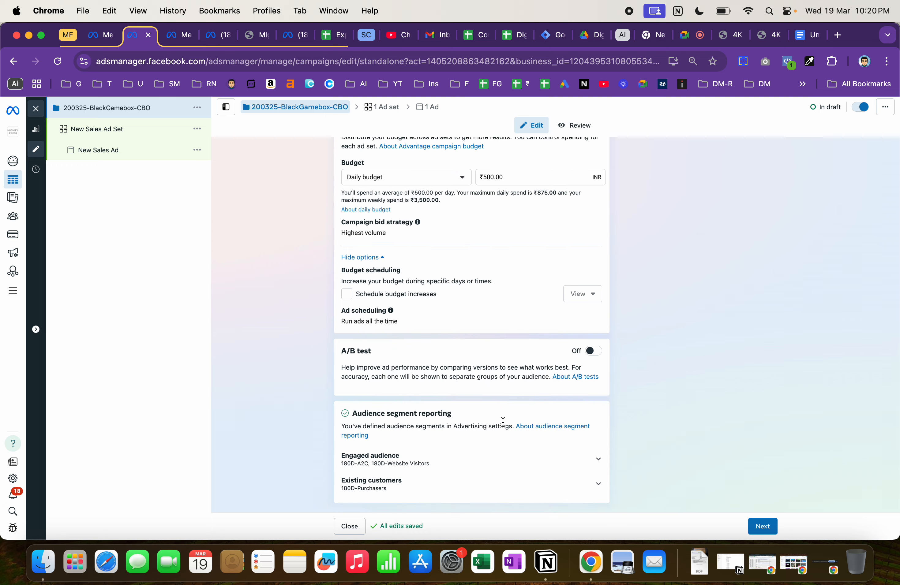
scroll(521, 429, down, 1)
click(760, 526)
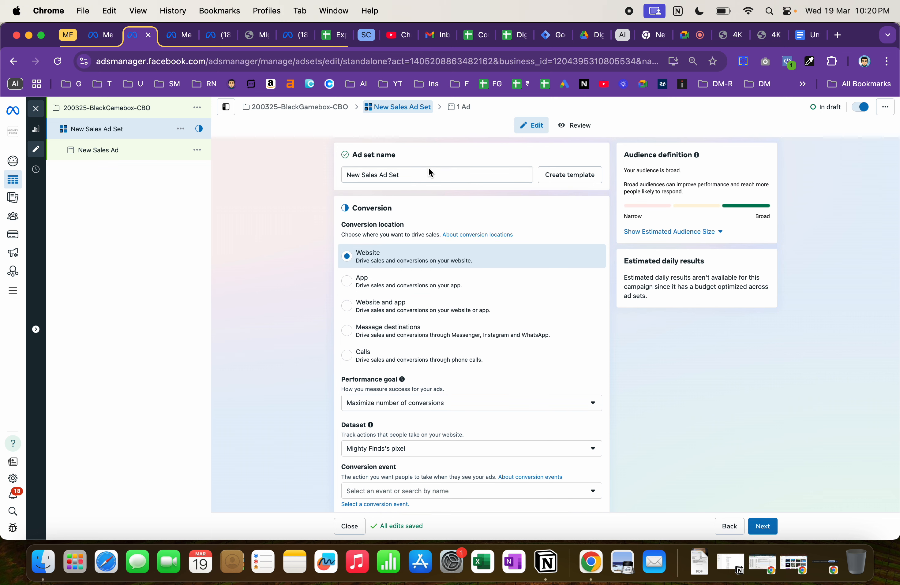
click(428, 170)
key(super+a)
text(E)
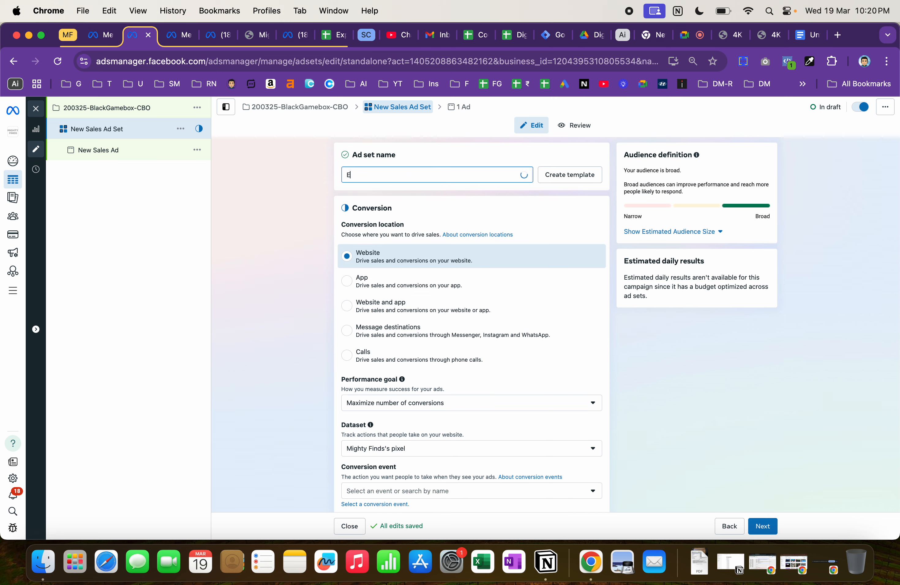
text(xcluding RTO Sta)
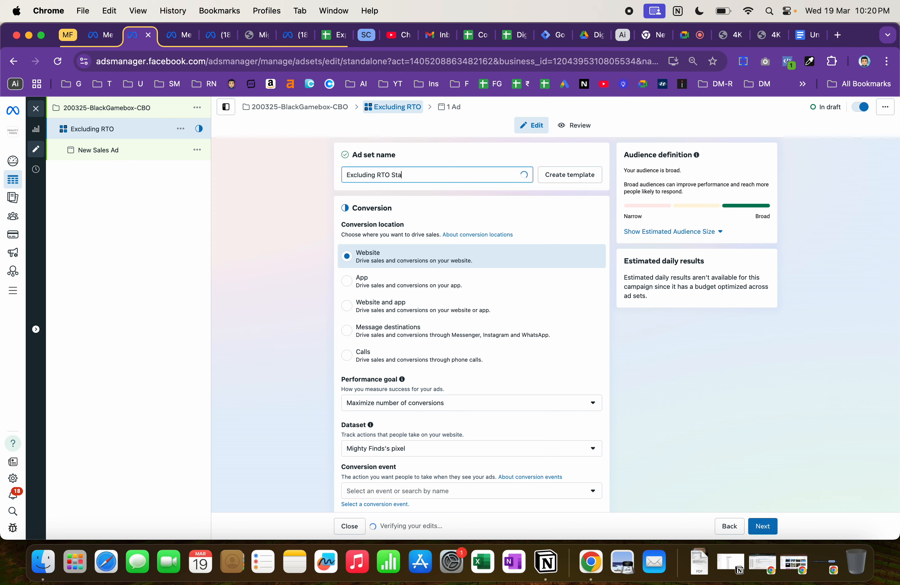
text(tes)
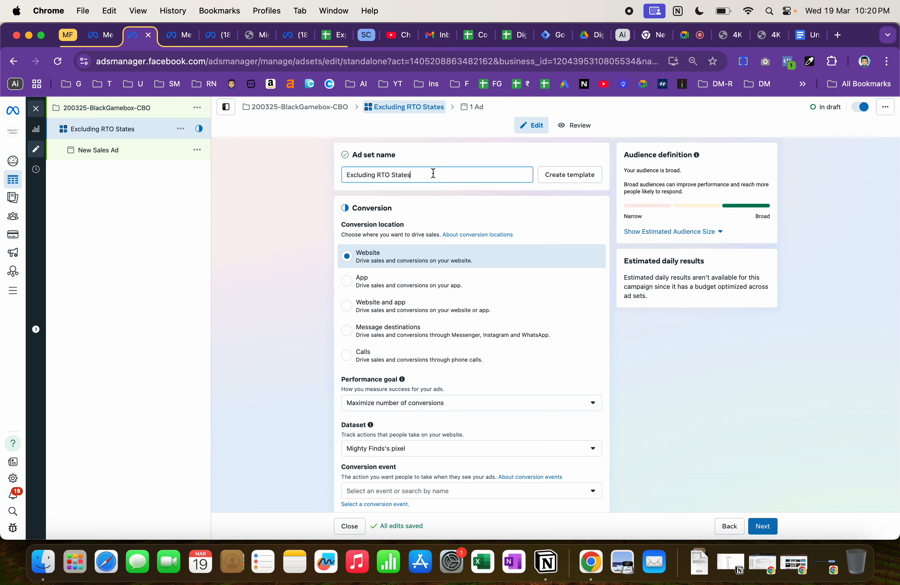
click(328, 247)
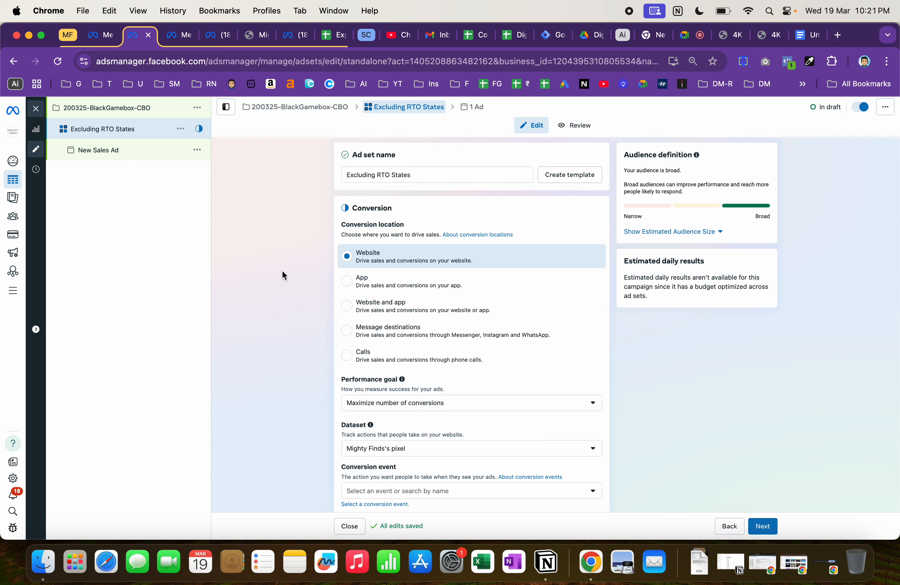
Review the ad set's conversion location, performance goal options and available datasets, keeping Mighty Finds's pixel as the dataset.
click(431, 175)
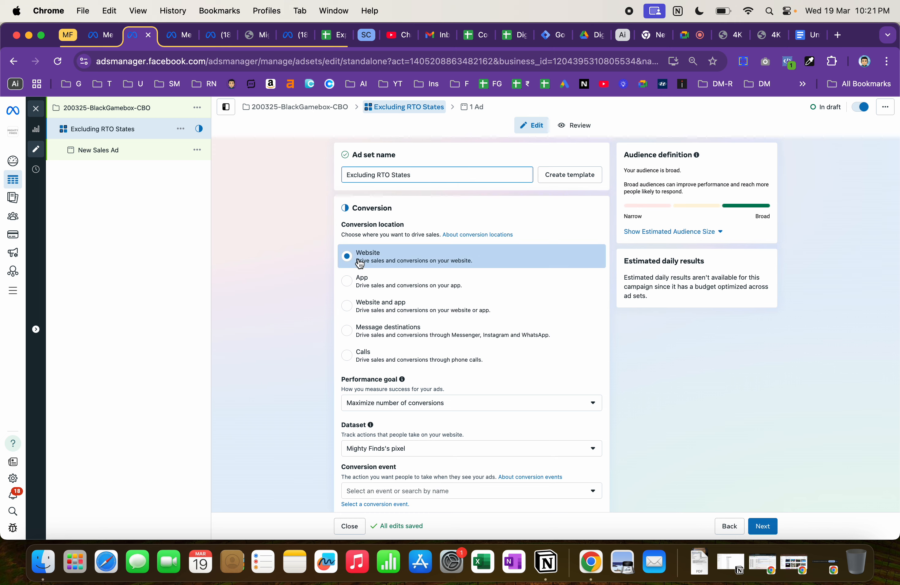
scroll(351, 262, down, 2)
scroll(350, 262, down, 3)
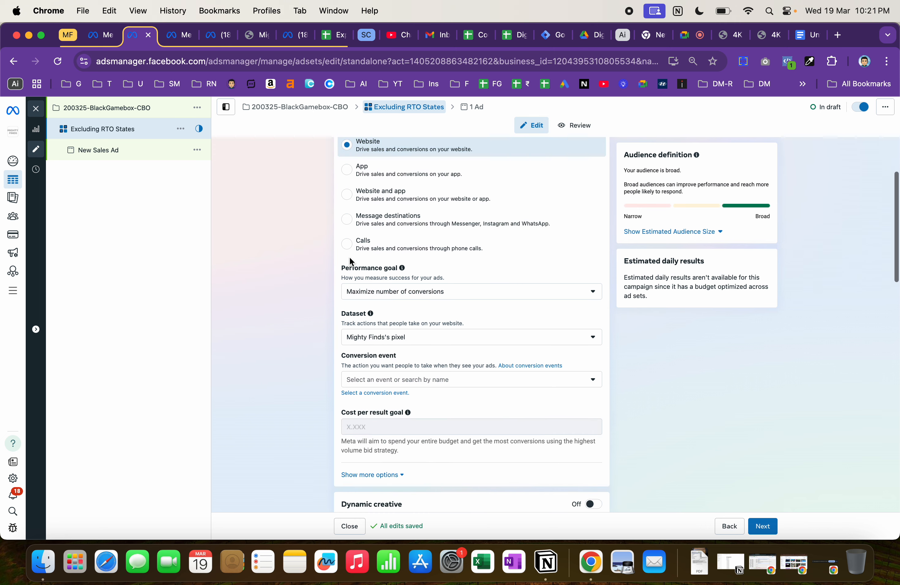
scroll(374, 201, up, 3)
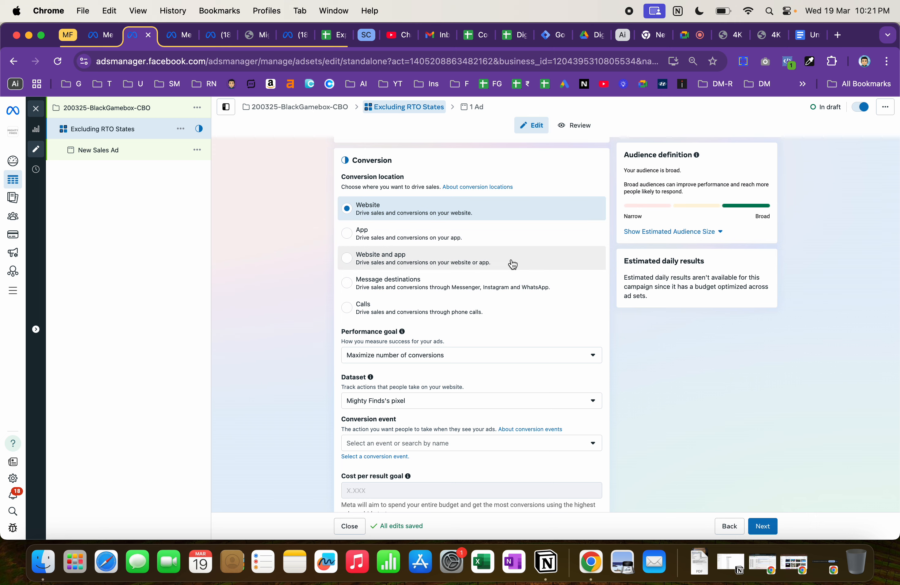
scroll(513, 263, down, 5)
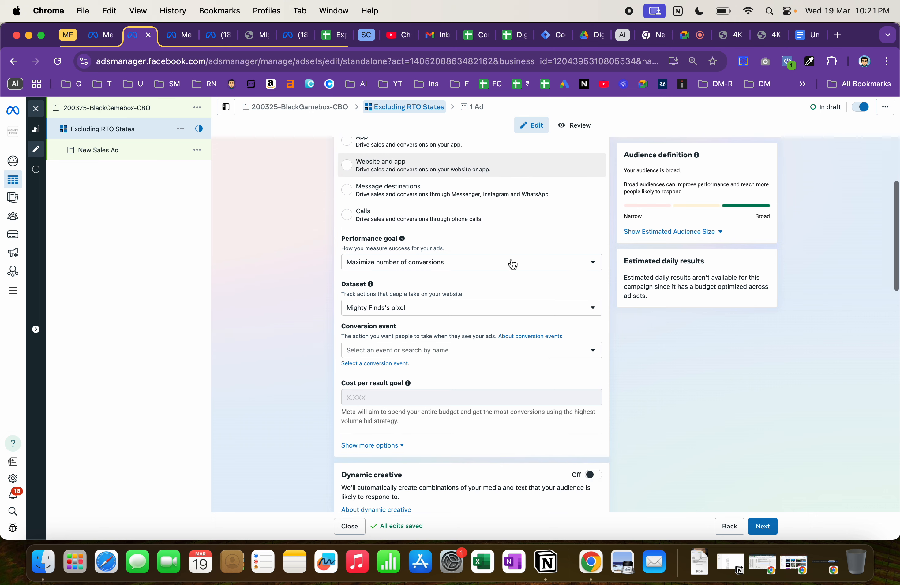
click(415, 269)
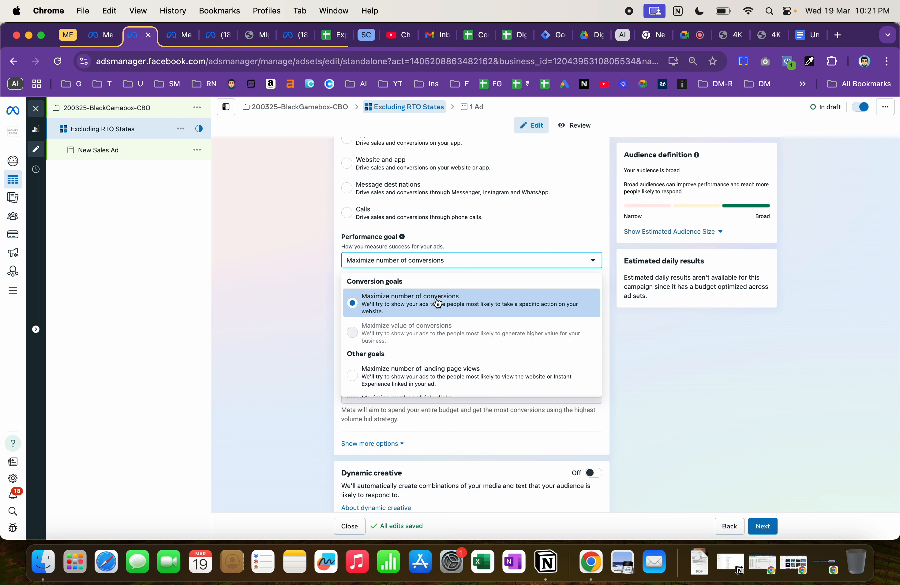
click(299, 280)
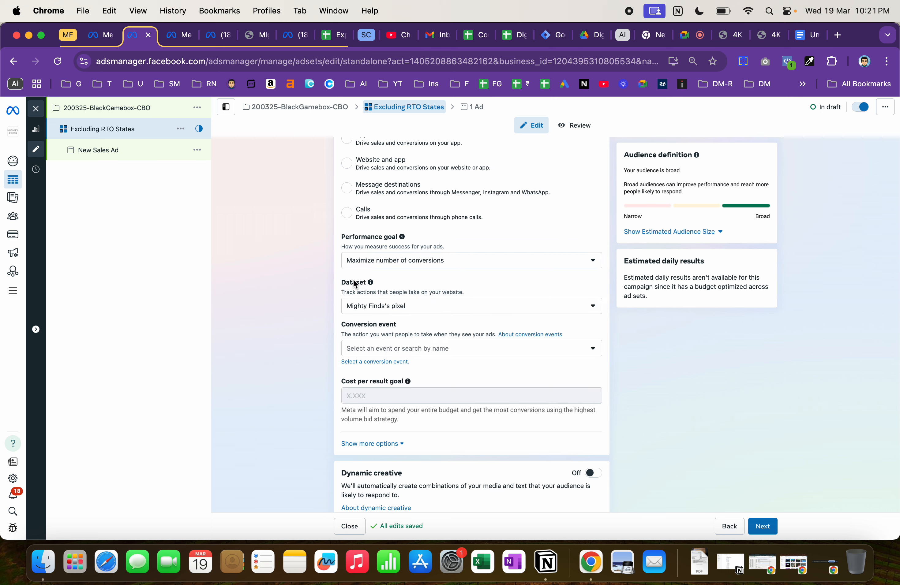
click(420, 314)
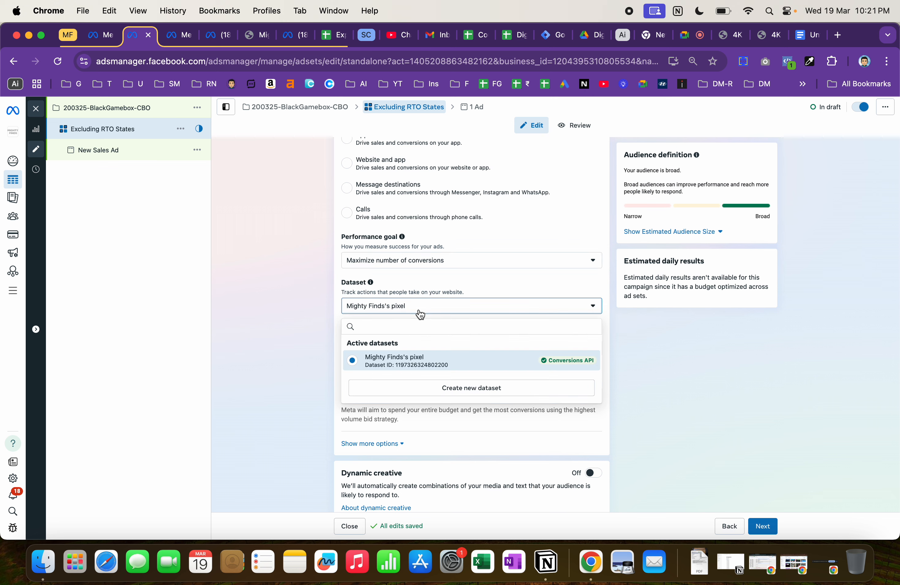
click(411, 355)
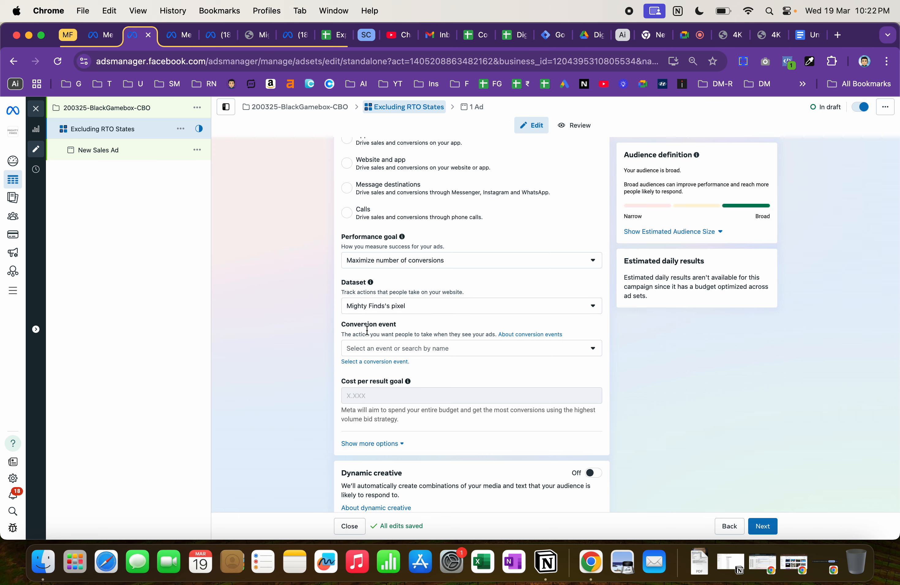
Look through the available conversion events and choose Purchase for the ad set.
click(425, 355)
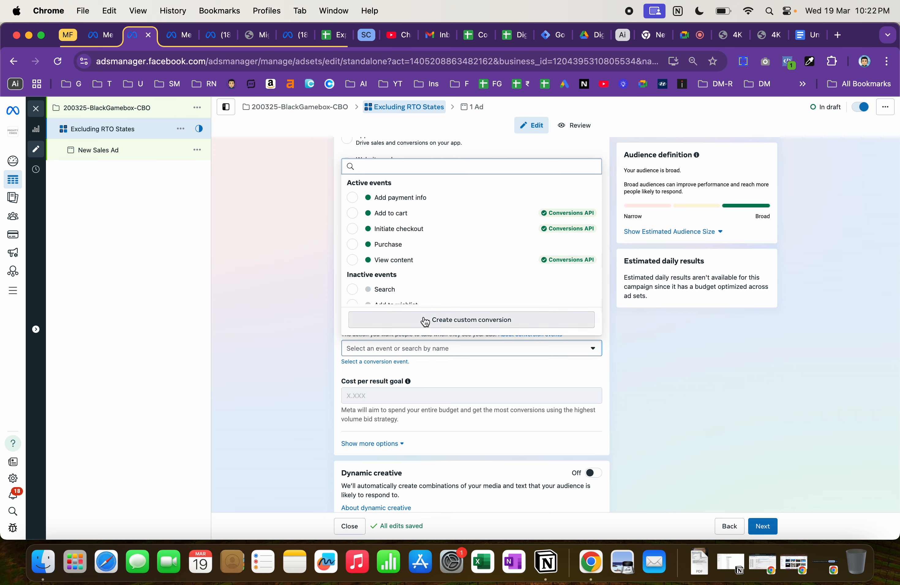
scroll(443, 290, down, 2)
scroll(443, 290, down, 5)
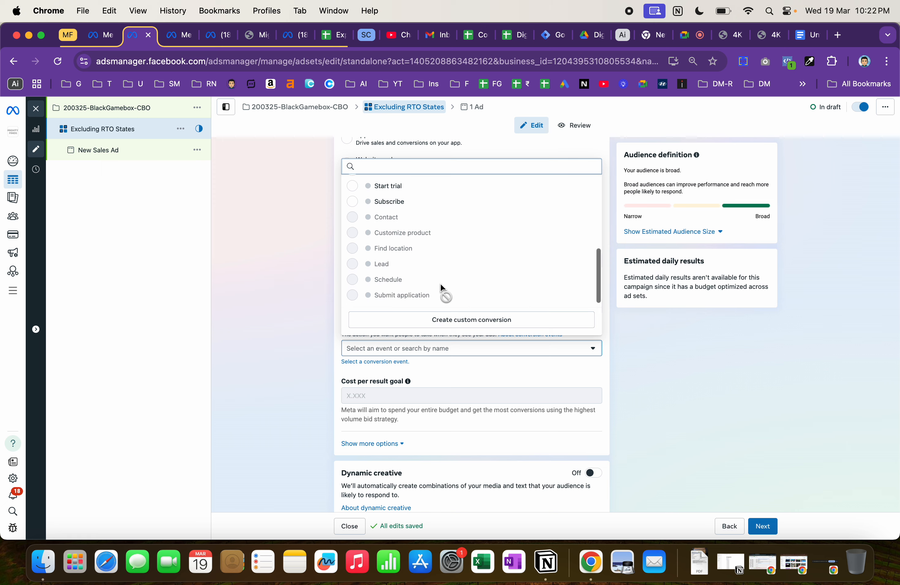
scroll(443, 290, up, 8)
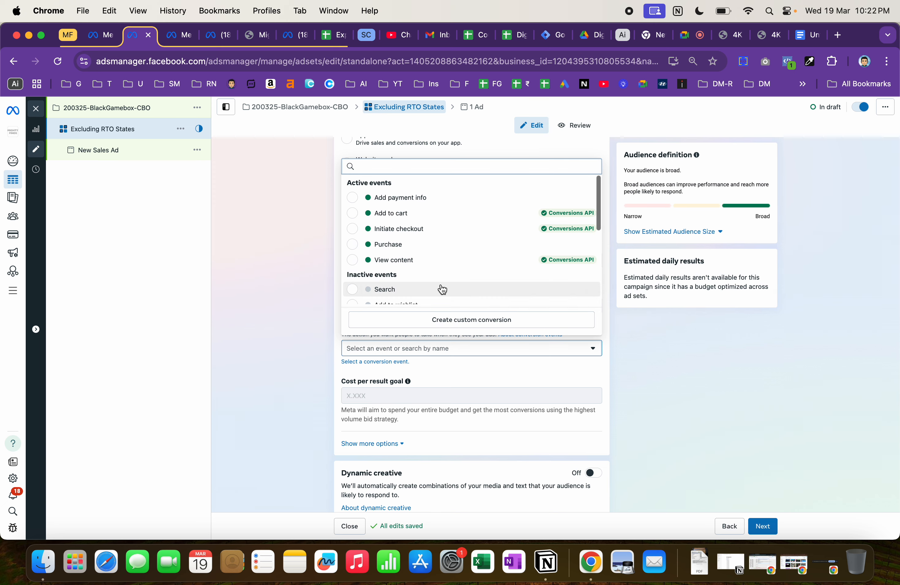
click(381, 245)
click(386, 355)
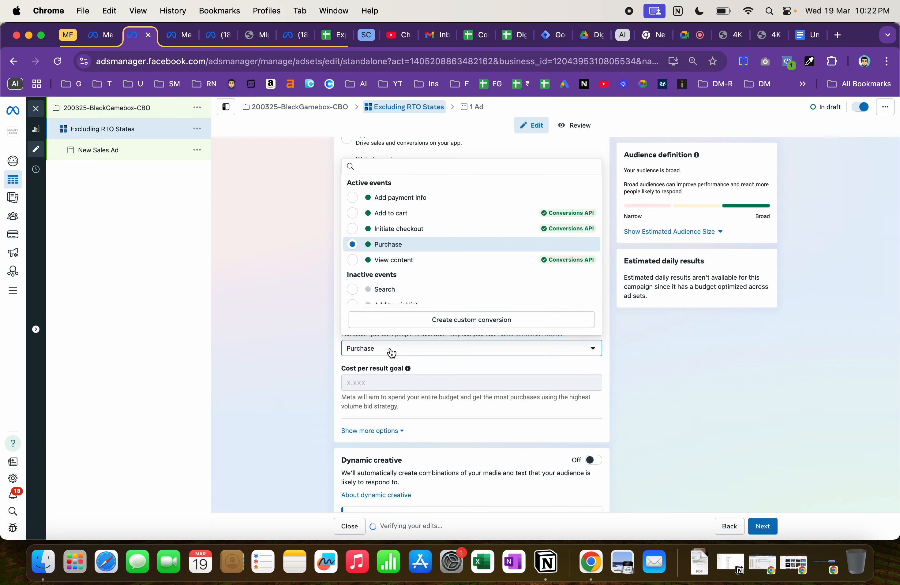
mouse_move(399, 248)
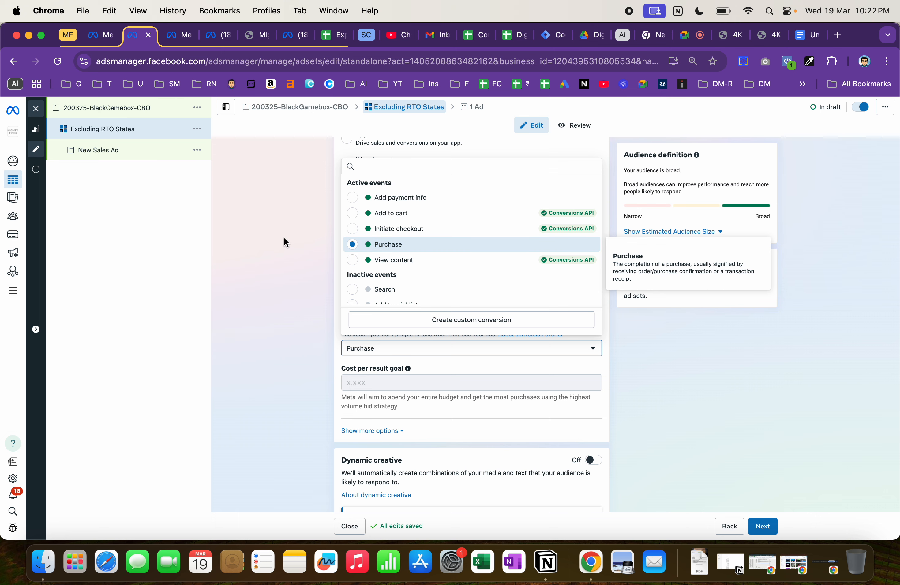
click(384, 247)
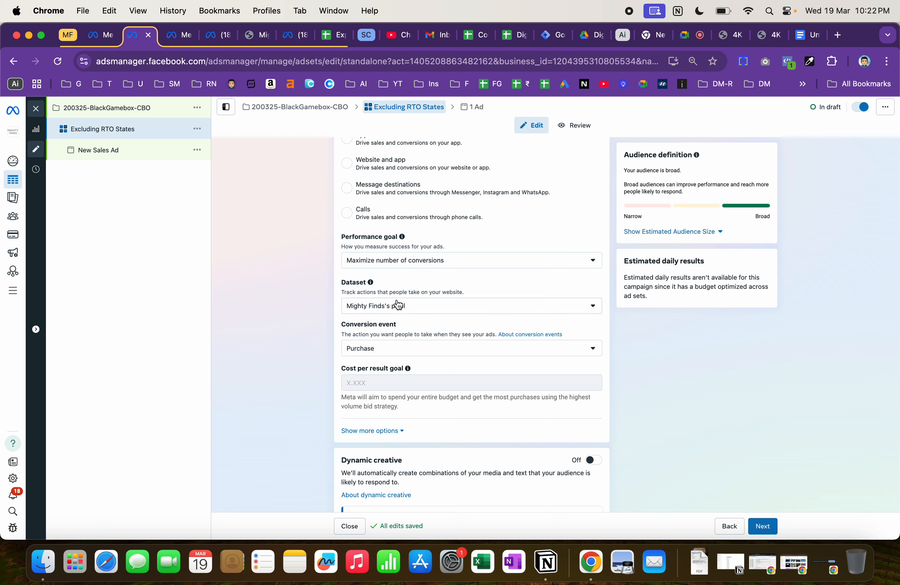
Check the ad set's conversion event options and keep Purchase selected.
click(403, 354)
click(388, 245)
scroll(396, 348, down, 8)
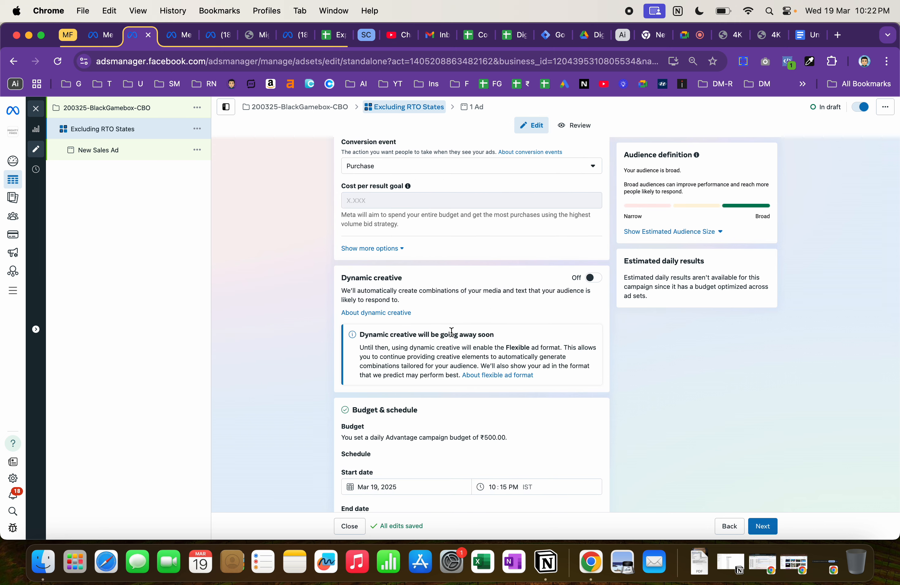
Schedule the ad set to start on Mar 20, 2025 at 12:00 AM without an end date.
scroll(452, 330, down, 3)
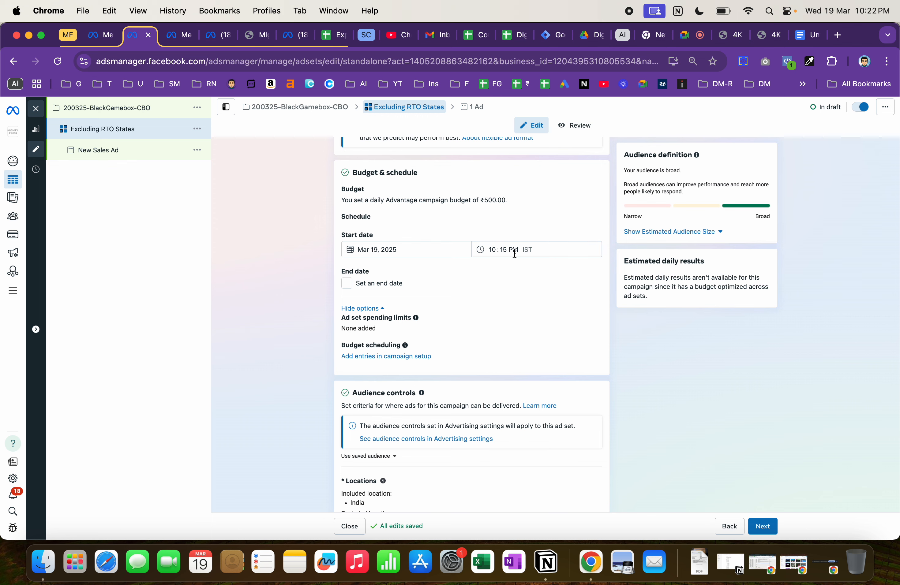
click(419, 249)
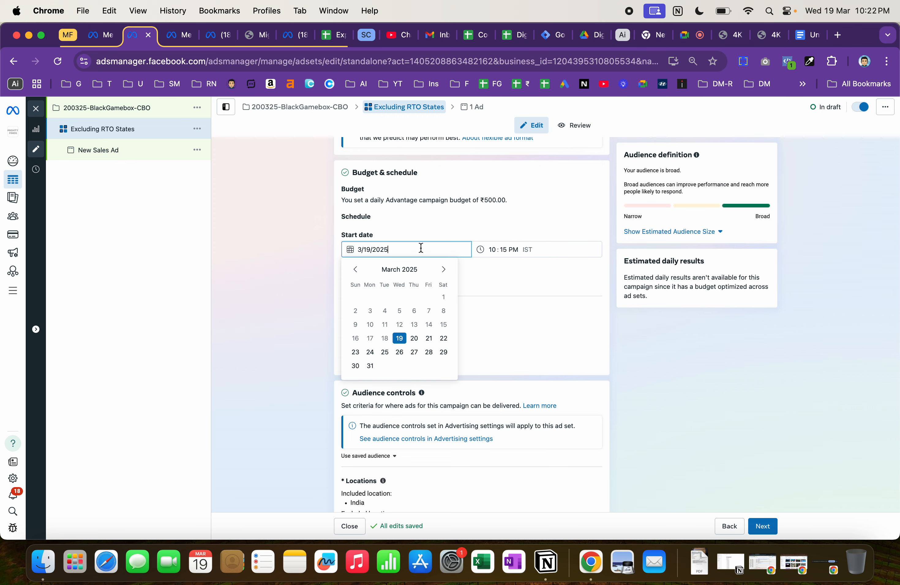
click(414, 338)
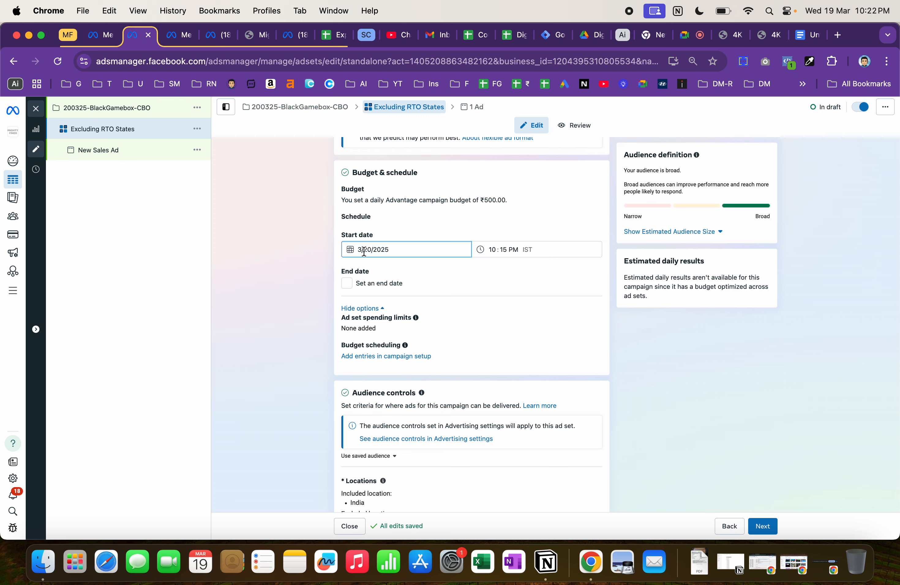
click(494, 249)
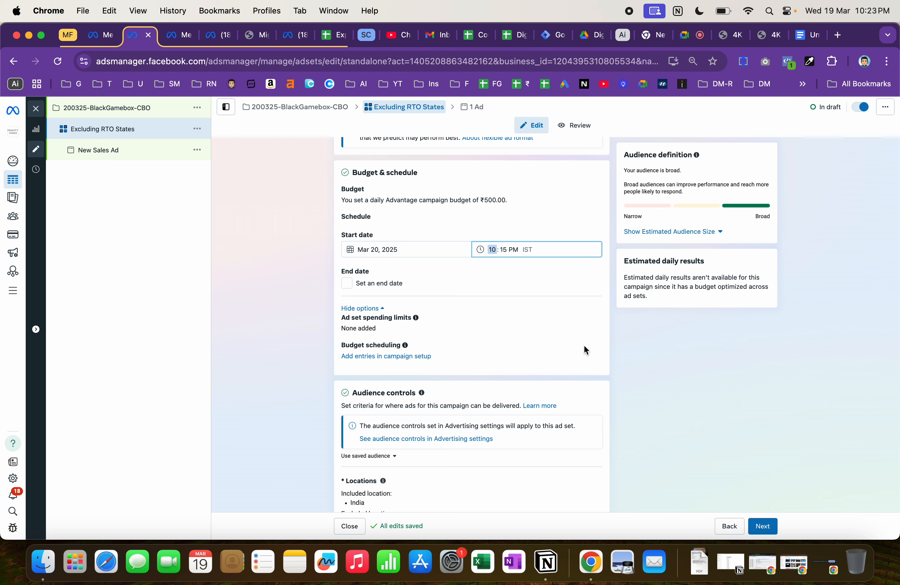
text(1200a)
click(531, 282)
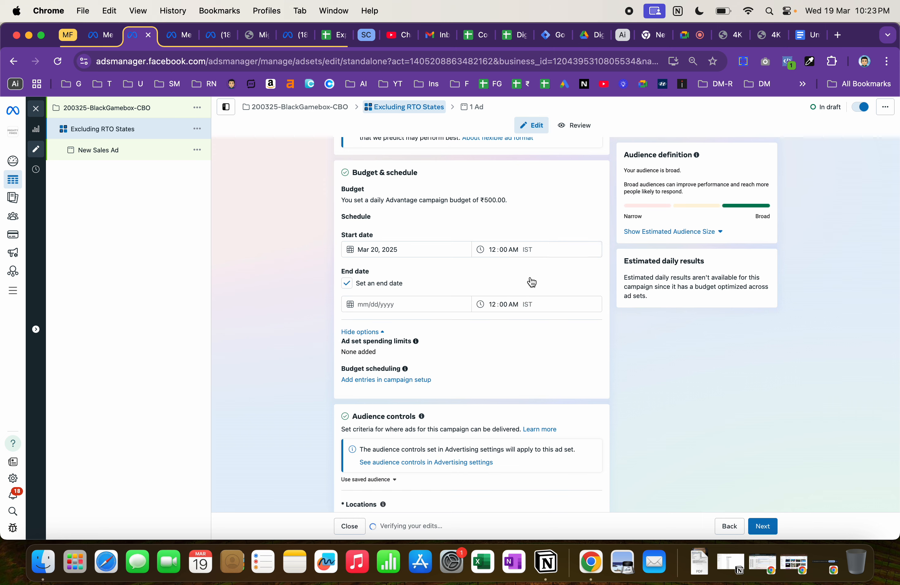
click(531, 282)
Review the audience controls and switch from Advantage+ audience to the original audience options.
scroll(531, 282, down, 3)
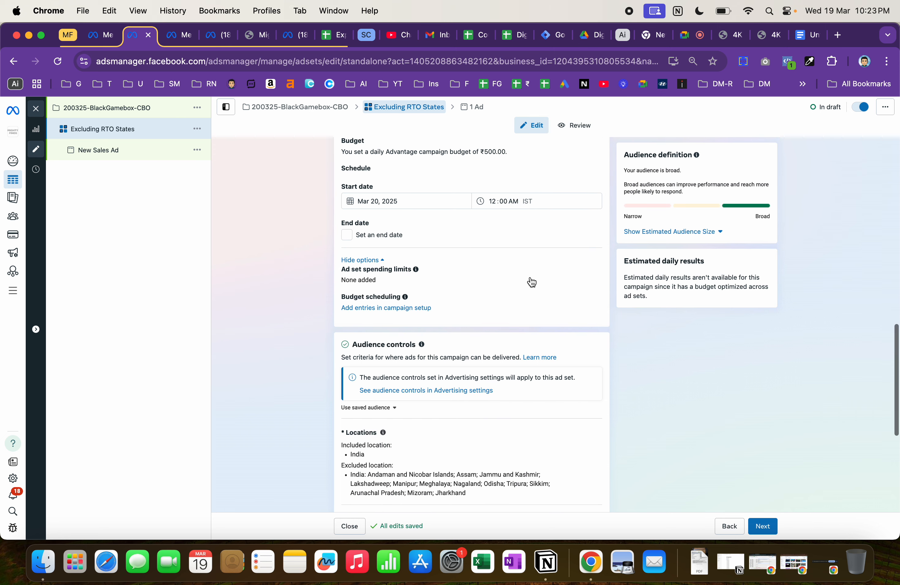
scroll(530, 277, down, 4)
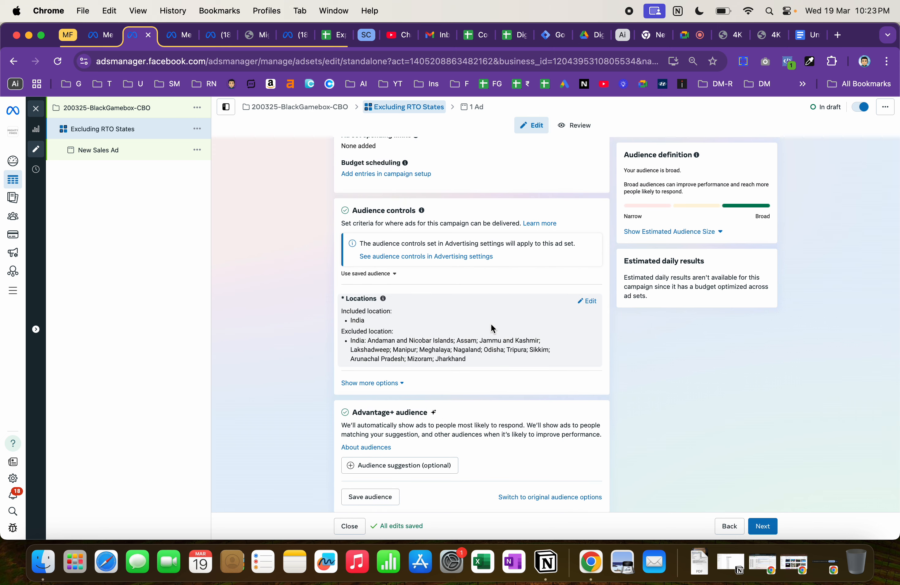
scroll(491, 326, down, 3)
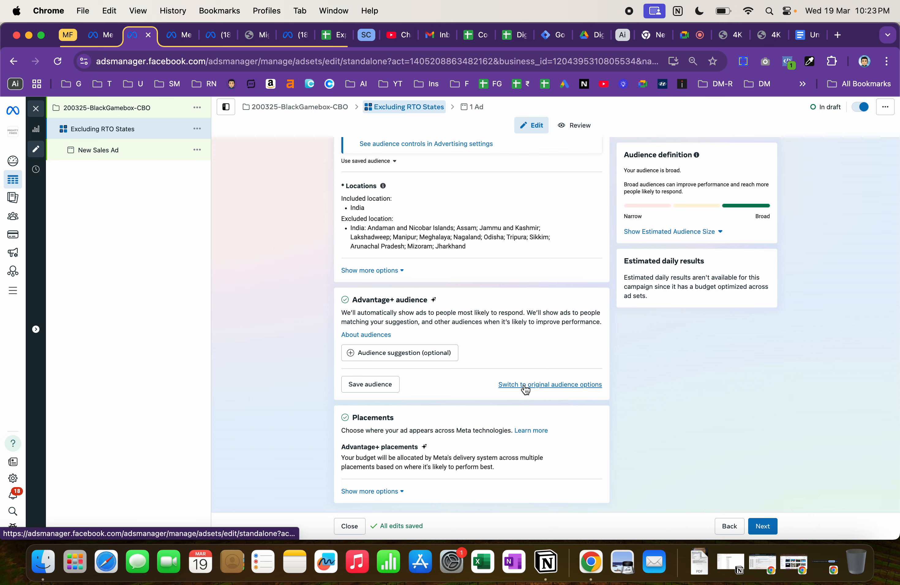
scroll(462, 224, up, 5)
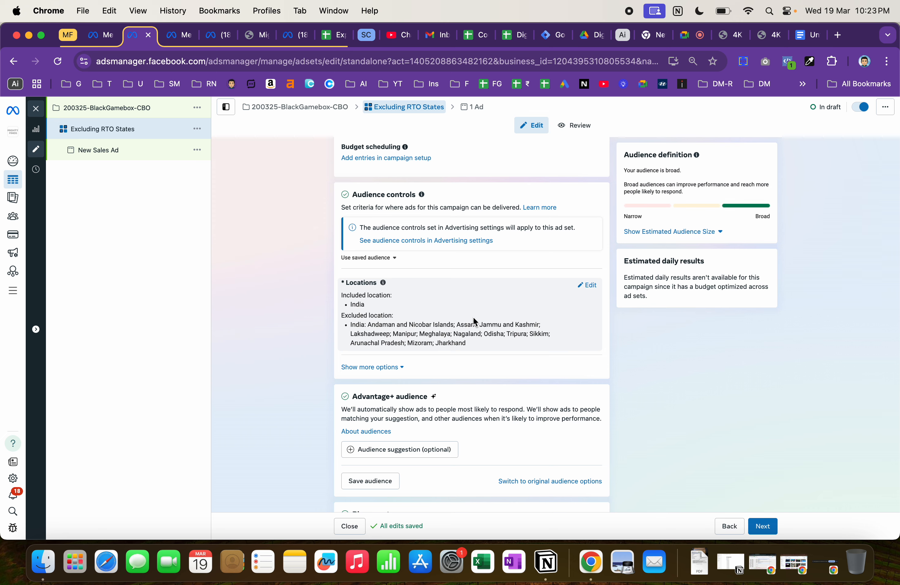
scroll(469, 321, down, 3)
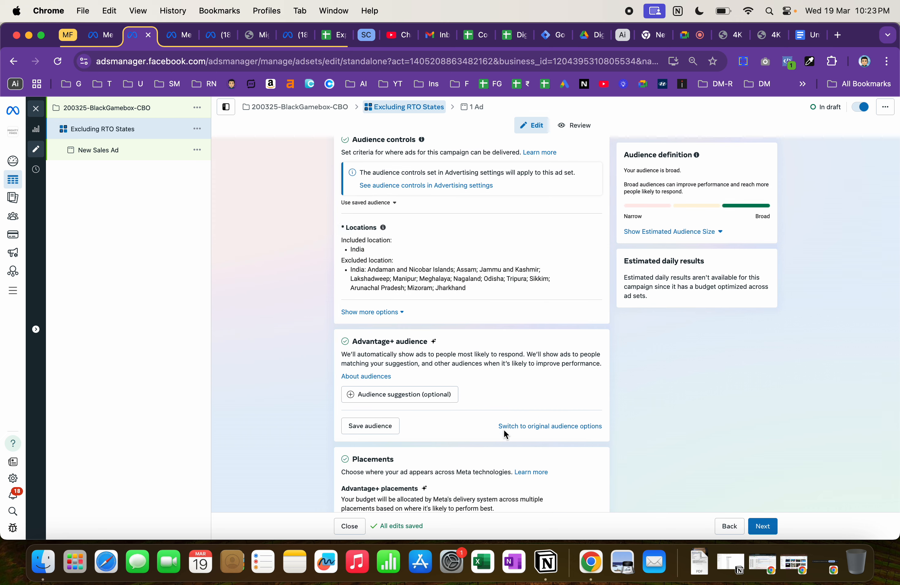
click(541, 425)
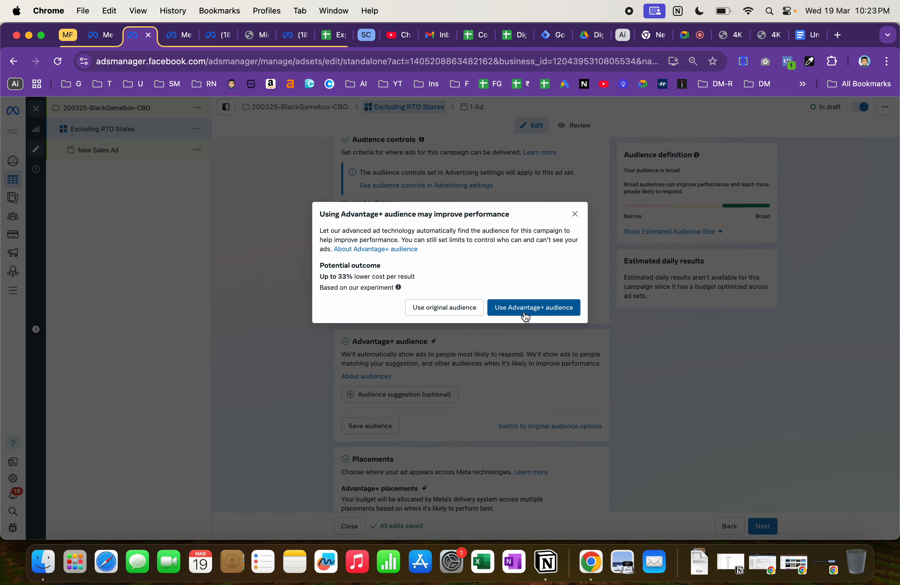
click(441, 313)
Open the audience locations for editing and review the included country and the excluded states.
scroll(479, 342, down, 10)
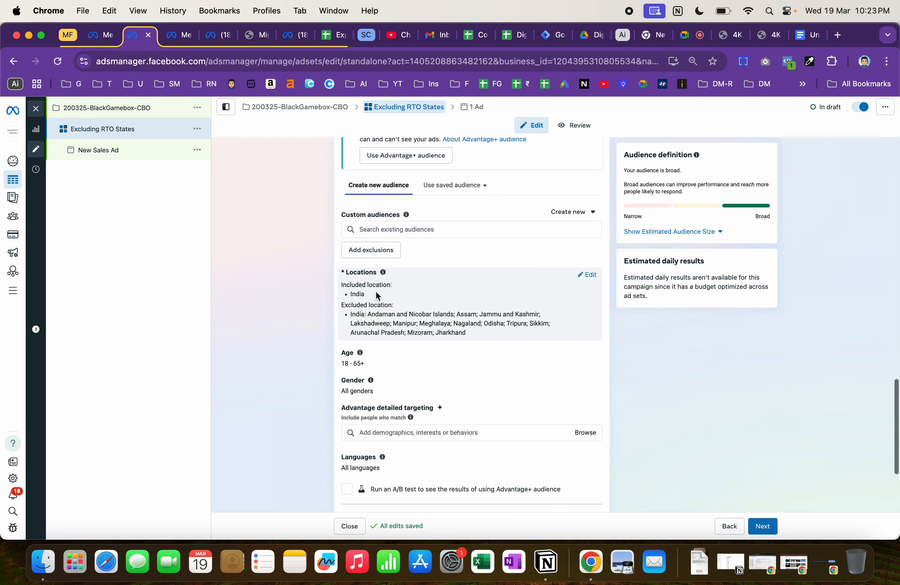
click(589, 276)
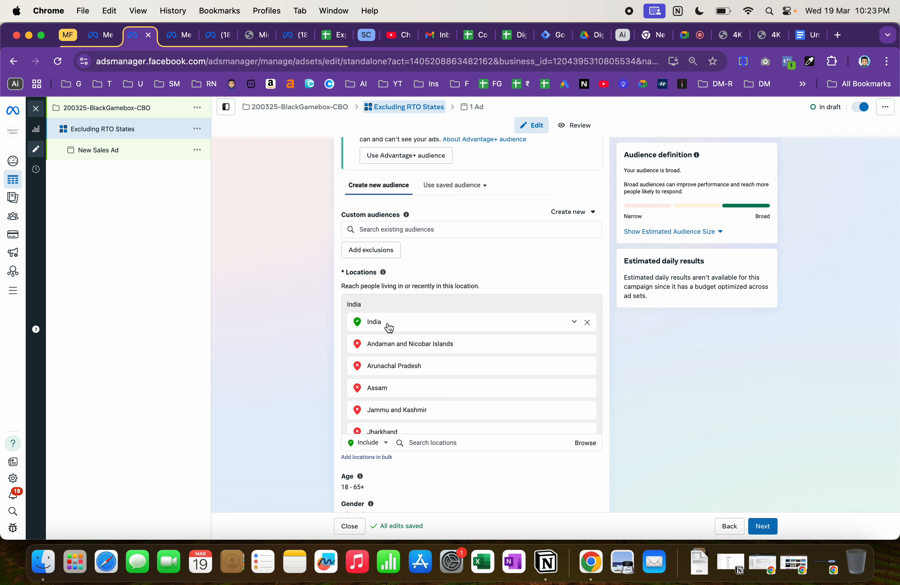
scroll(426, 322, down, 5)
scroll(428, 319, down, 1)
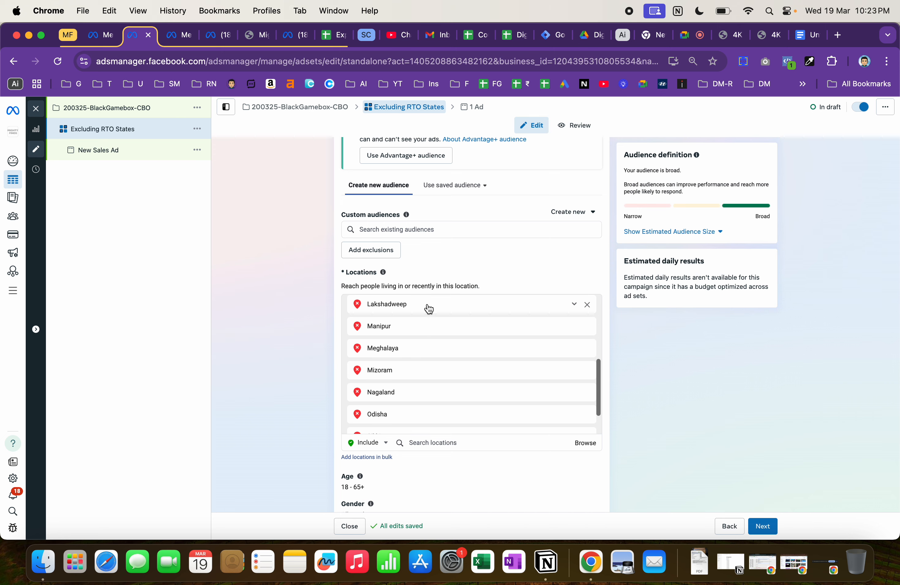
scroll(422, 371, down, 3)
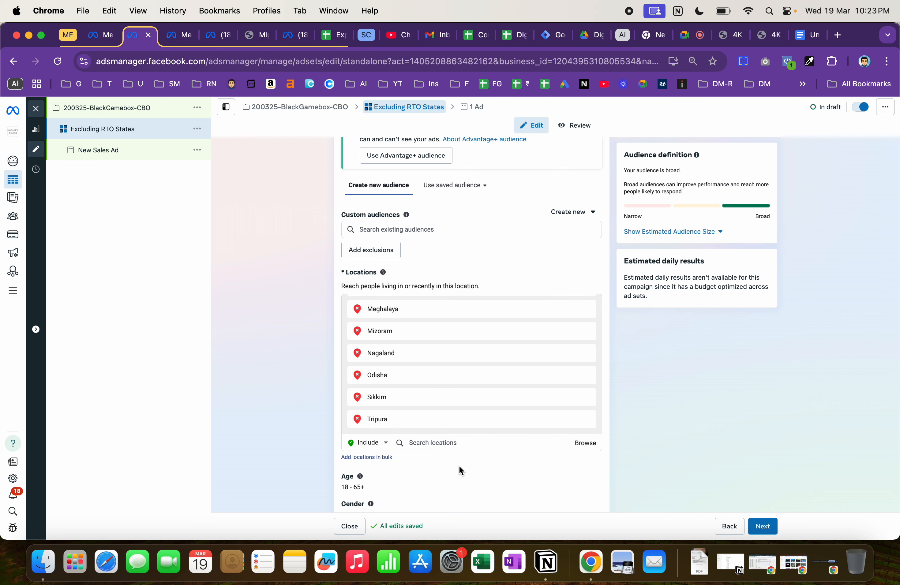
scroll(459, 465, down, 3)
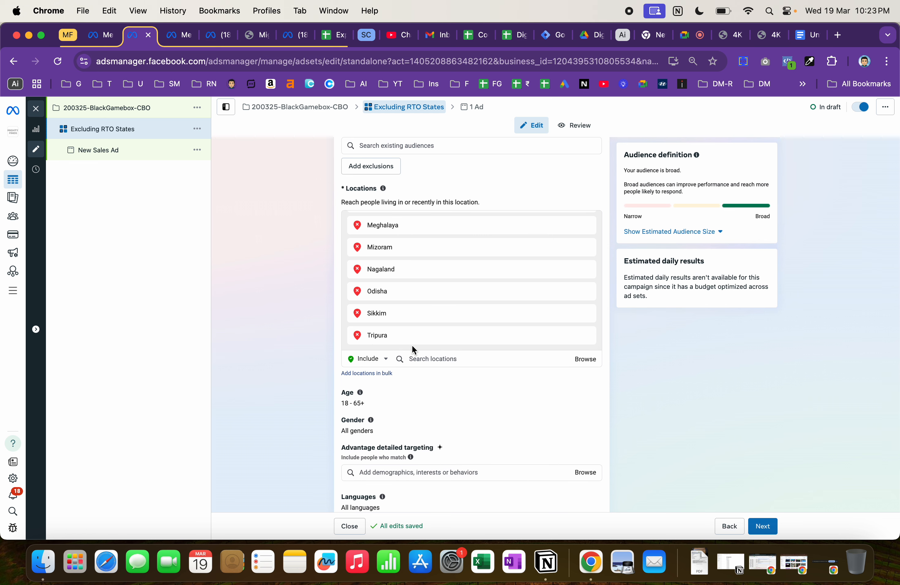
scroll(412, 350, down, 3)
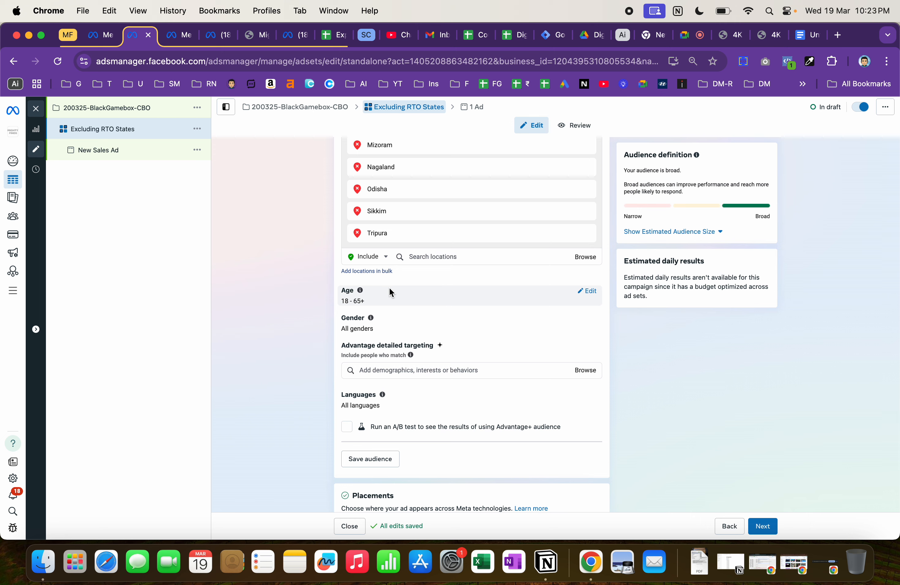
Open the age and gender settings for editing, keeping the age range at 18 to 65+ and gender at All.
click(589, 291)
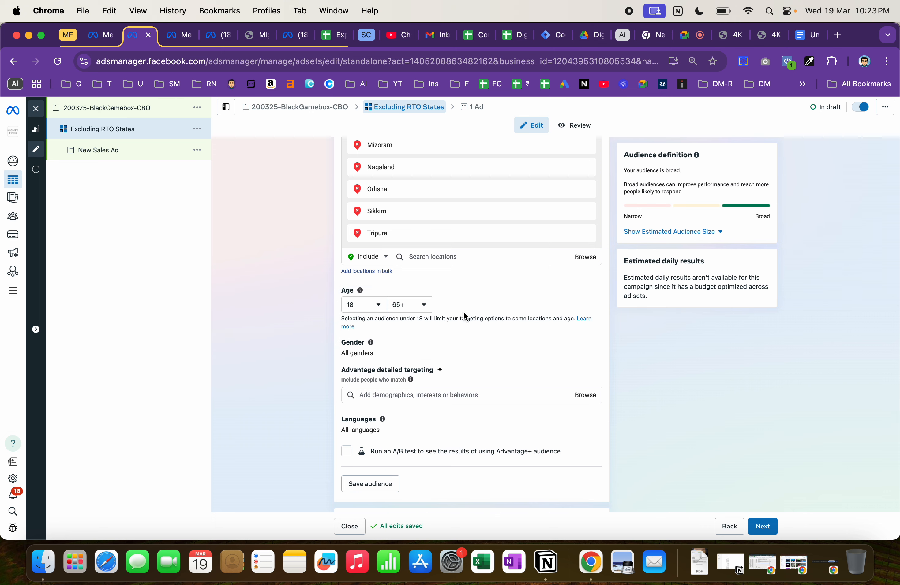
scroll(495, 282, down, 2)
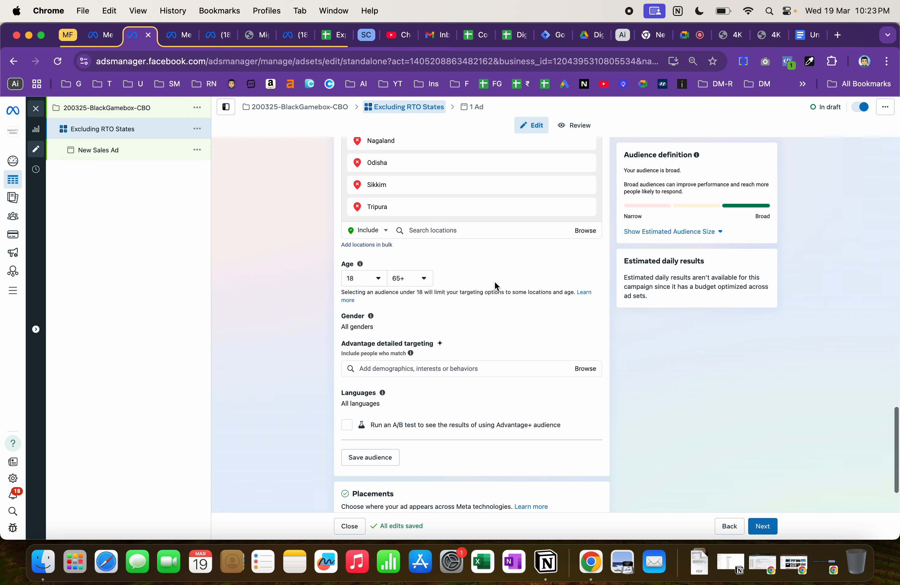
mouse_move(384, 289)
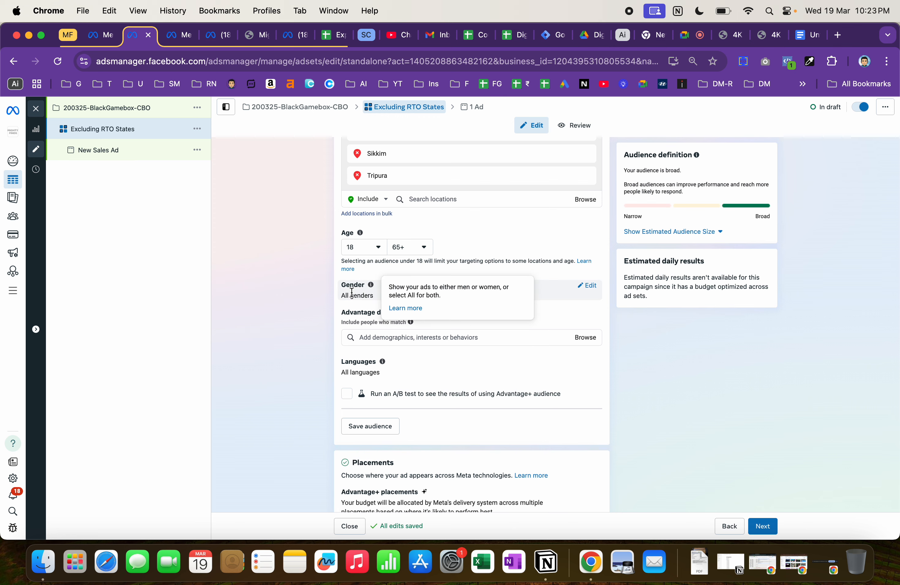
click(595, 286)
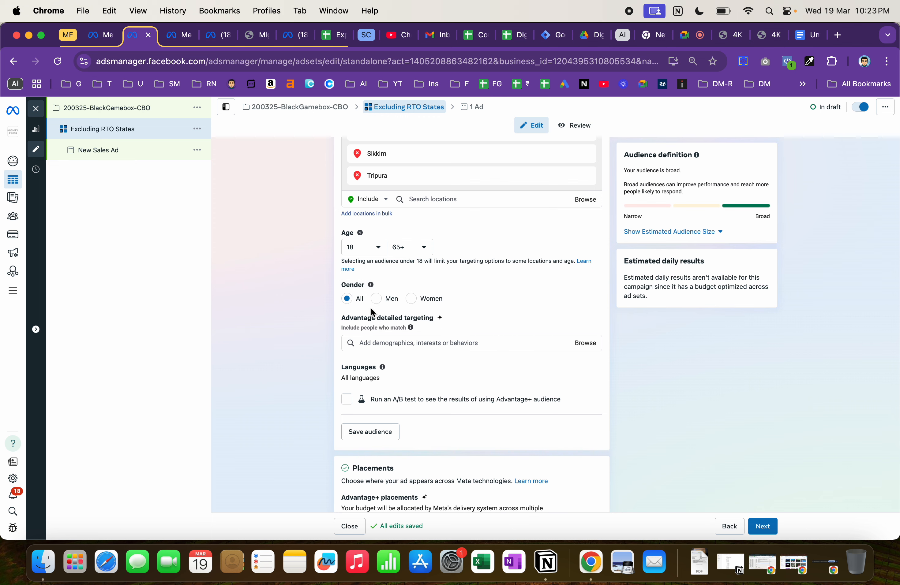
mouse_move(371, 284)
Examine the suggested interests for detailed targeting without adding any.
click(459, 343)
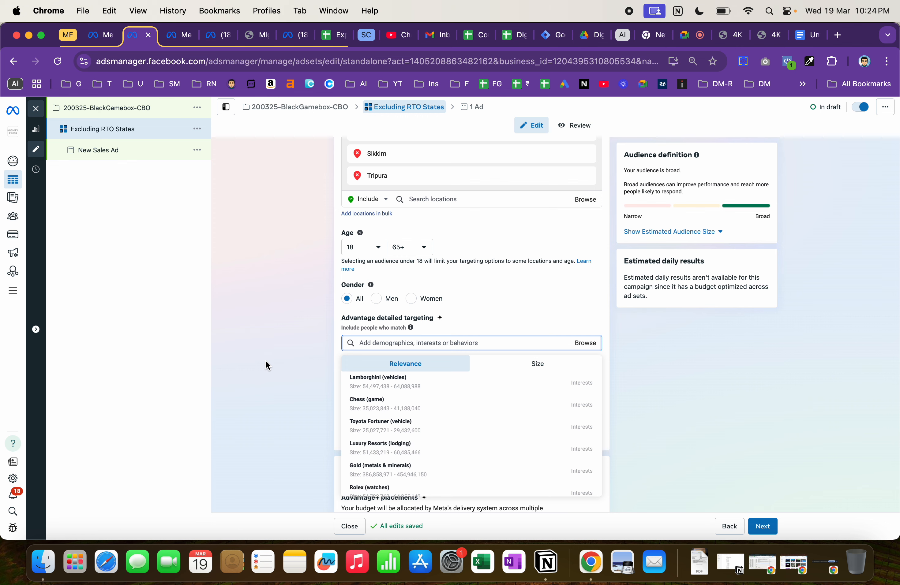
mouse_move(373, 400)
click(310, 397)
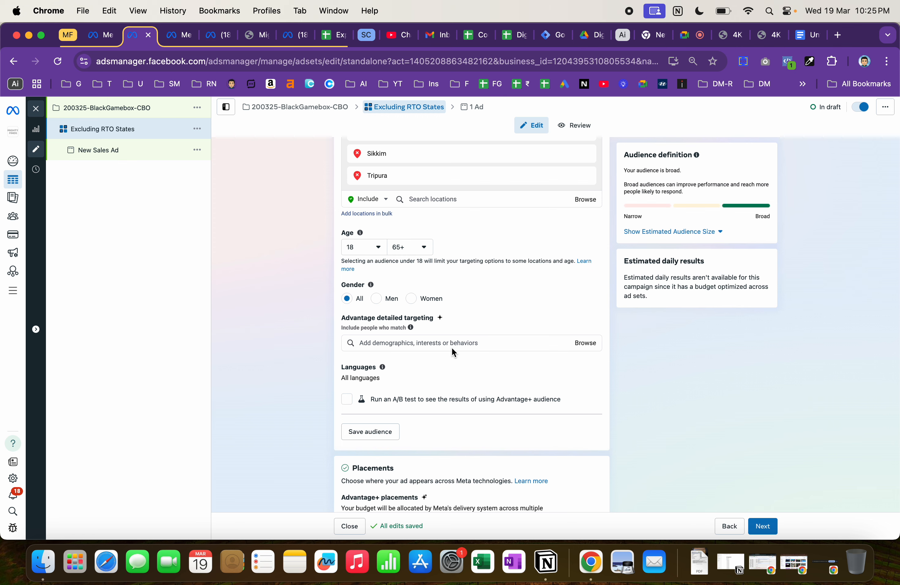
Proceed to the ad settings and name the ad Ad 1.
scroll(387, 356, down, 3)
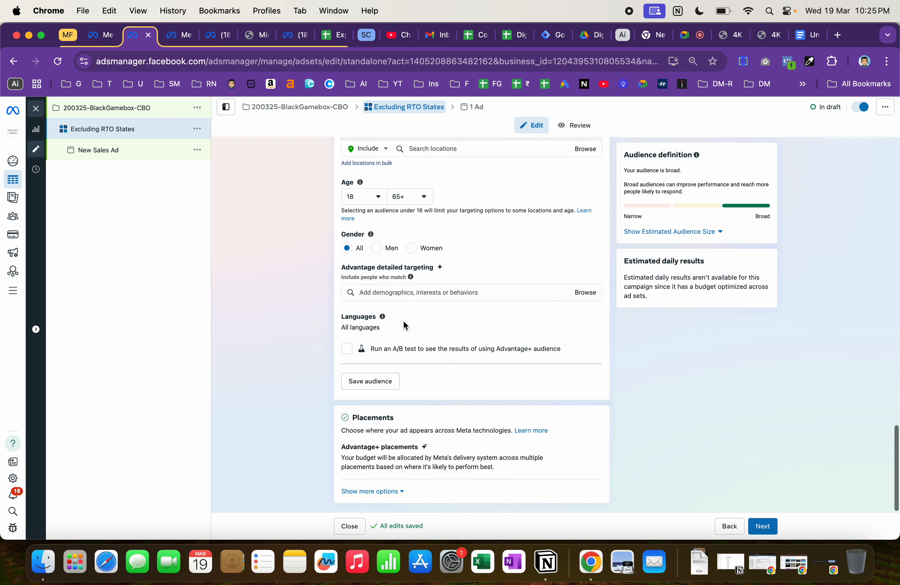
click(763, 527)
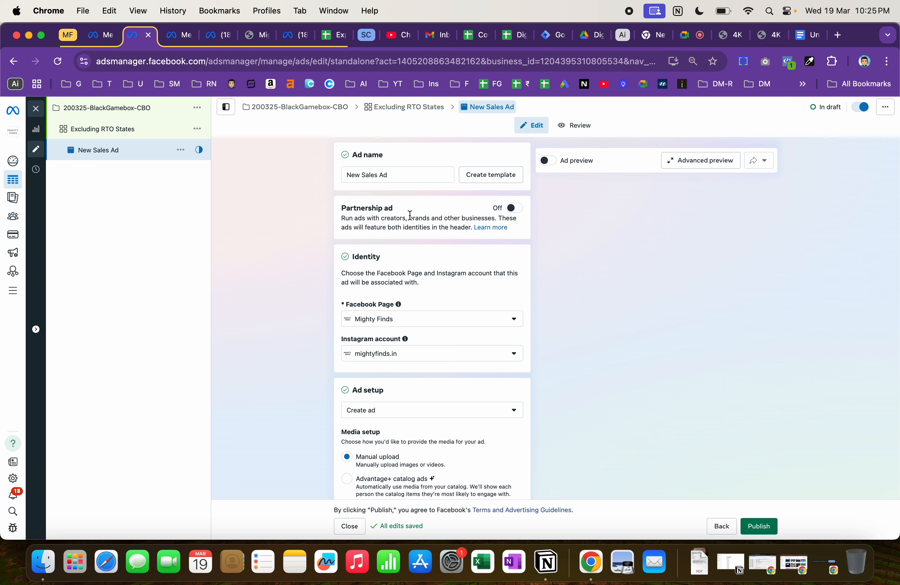
click(424, 175)
key(BackSpace)
key(BackSpace)
key(BackSpace)
key(BackSpace)
key(BackSpace)
key(BackSpace)
key(BackSpace)
key(BackSpace)
key(BackSpace)
key(BackSpace)
key(BackSpace)
text(Ad 1)
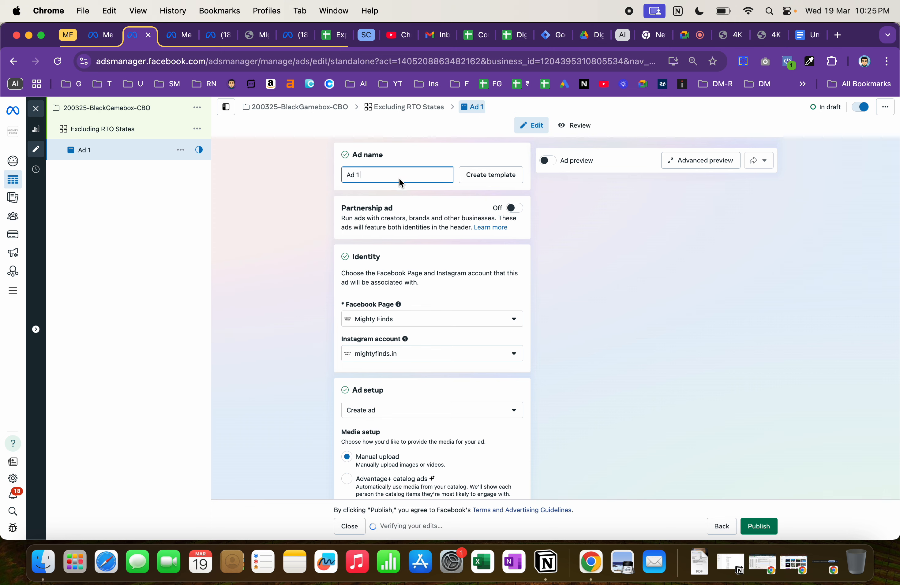
Review the ad's identity, media setup and format, keeping Manual upload and Single image or video, and turn off Multi-advertiser ads.
scroll(324, 296, down, 3)
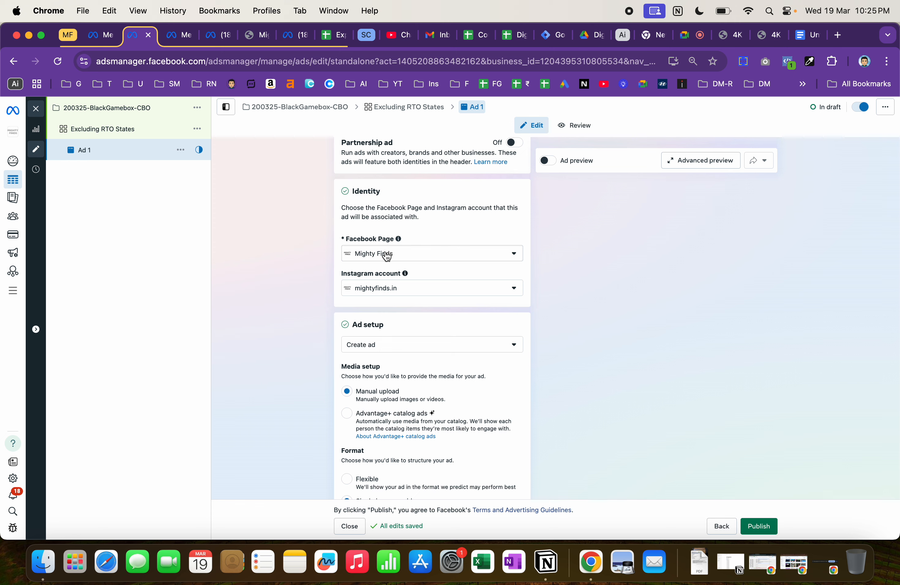
scroll(391, 288, down, 2)
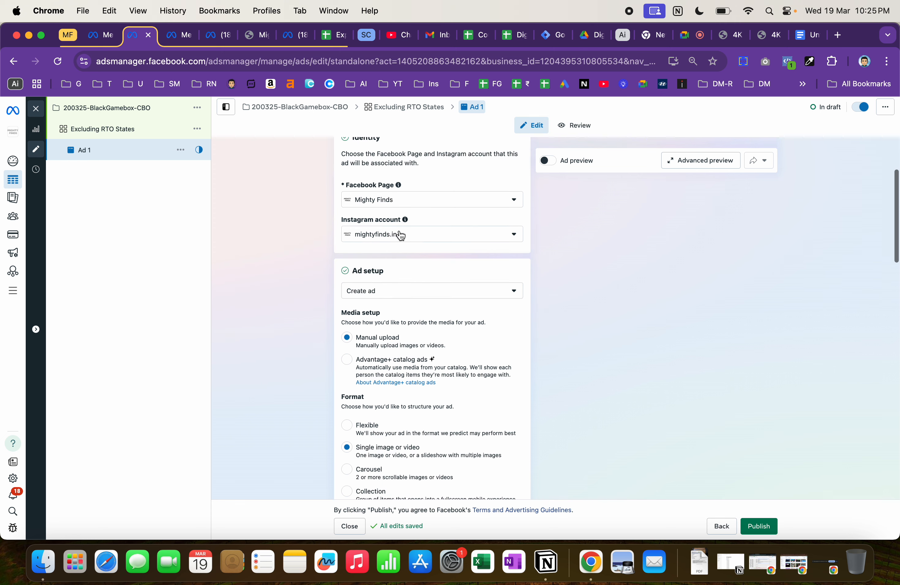
scroll(397, 251, down, 4)
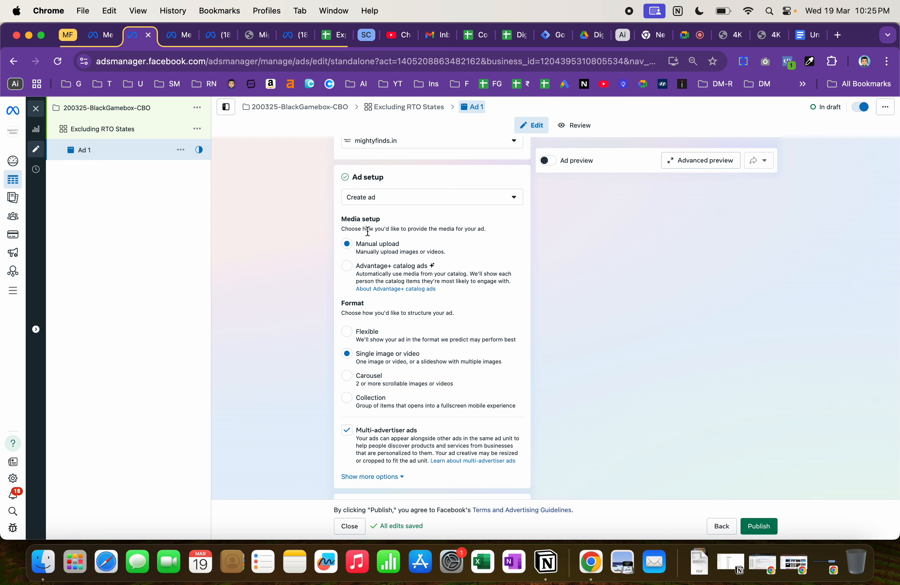
scroll(375, 253, down, 2)
scroll(375, 254, down, 1)
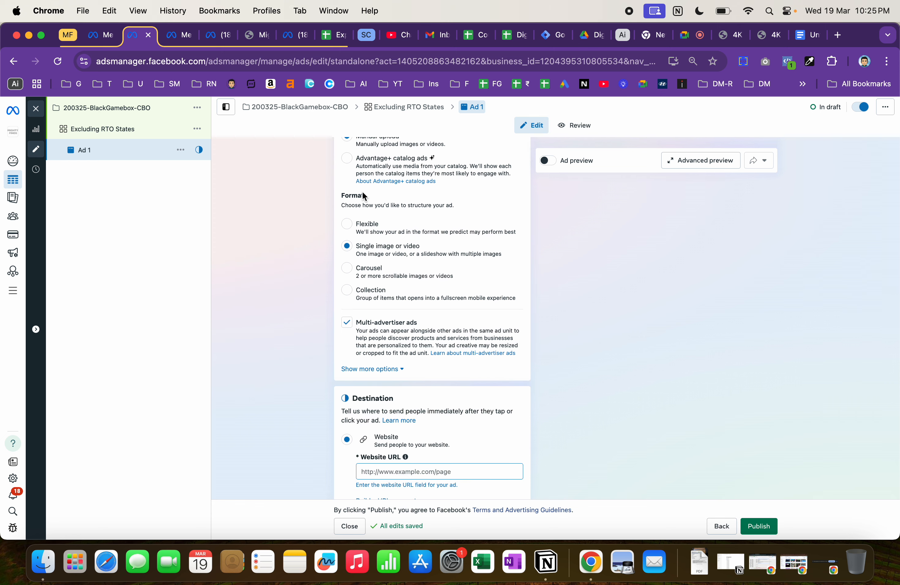
scroll(365, 225, up, 2)
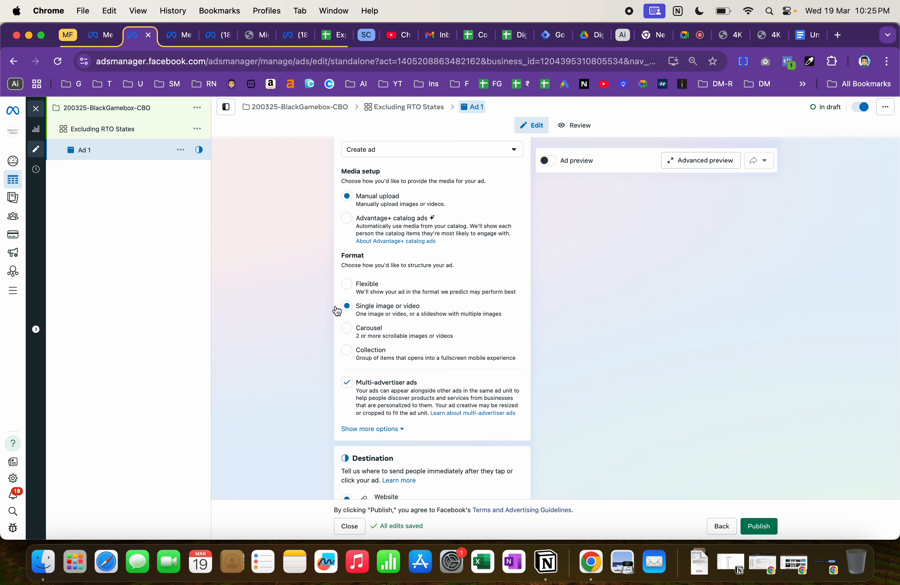
scroll(371, 390, down, 2)
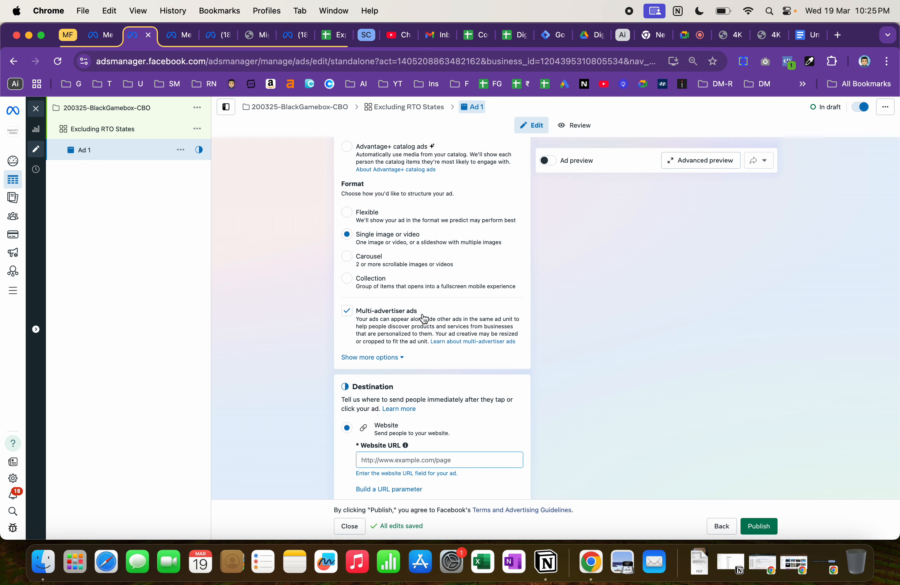
click(349, 314)
Review the ad's website destination settings and copy the full link of the 4K Ultra HD Game Stick product page.
scroll(408, 349, down, 5)
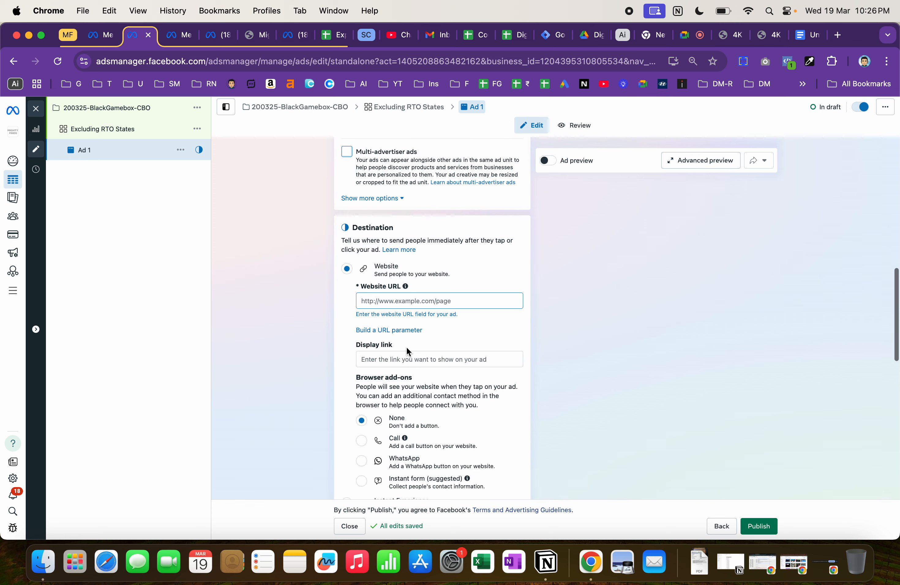
scroll(406, 347, down, 6)
scroll(406, 346, up, 5)
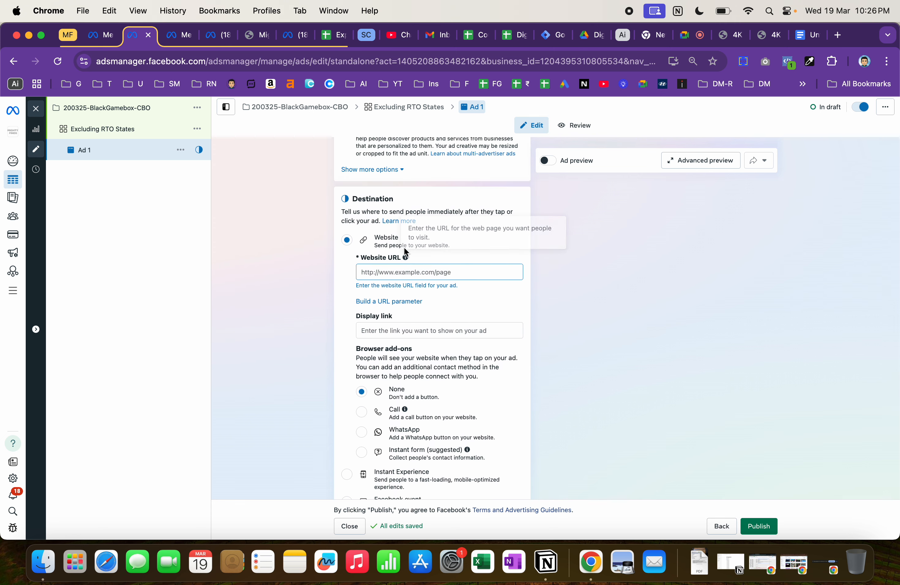
mouse_move(404, 258)
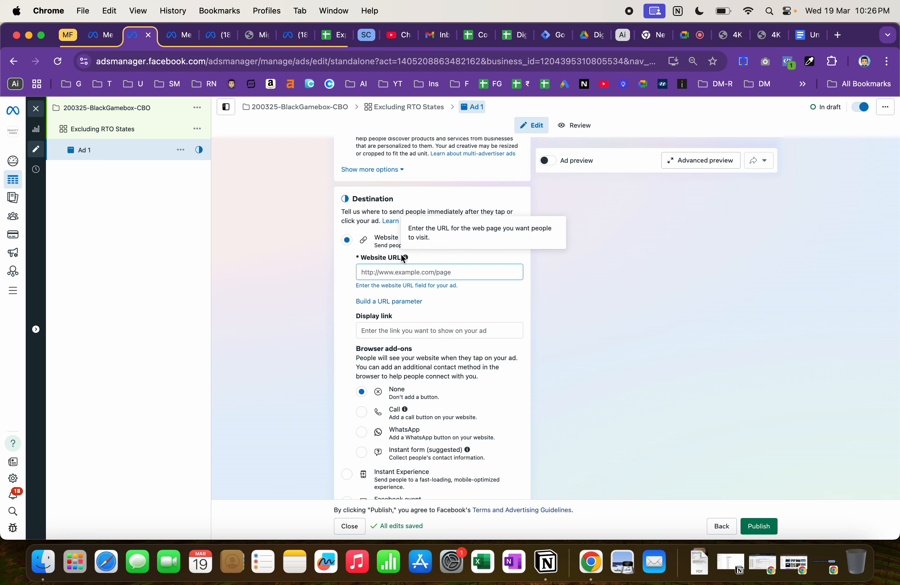
click(730, 37)
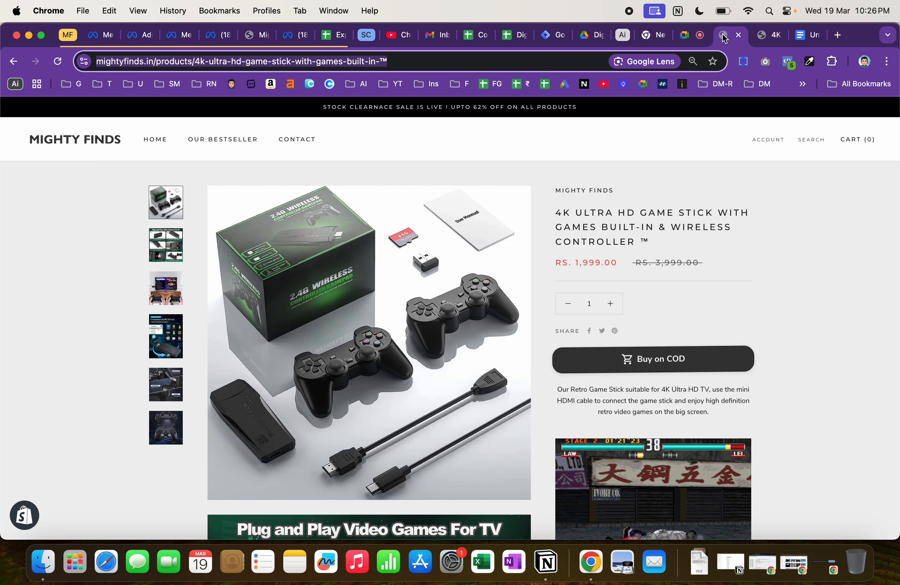
click(463, 58)
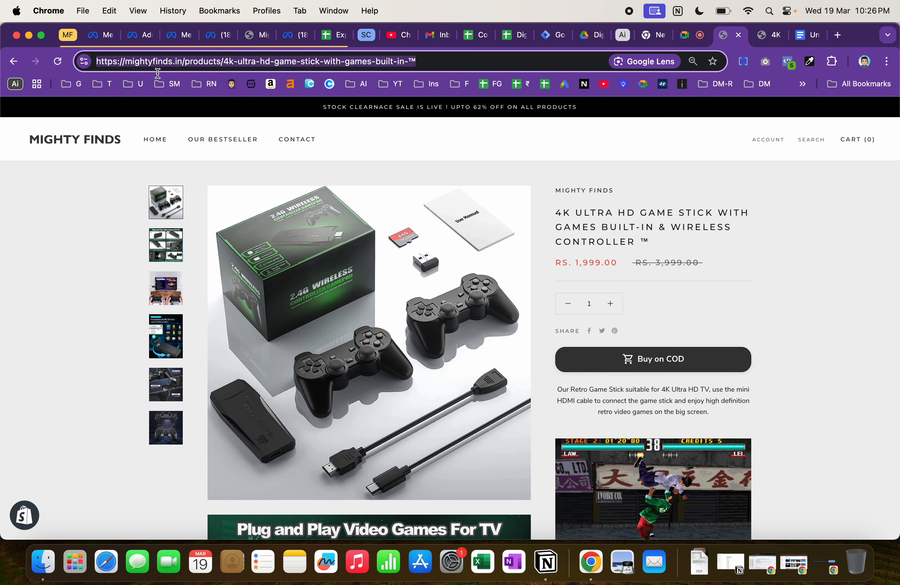
Paste the copied product page link as Ad 1's website URL and preview the page it opens.
click(171, 38)
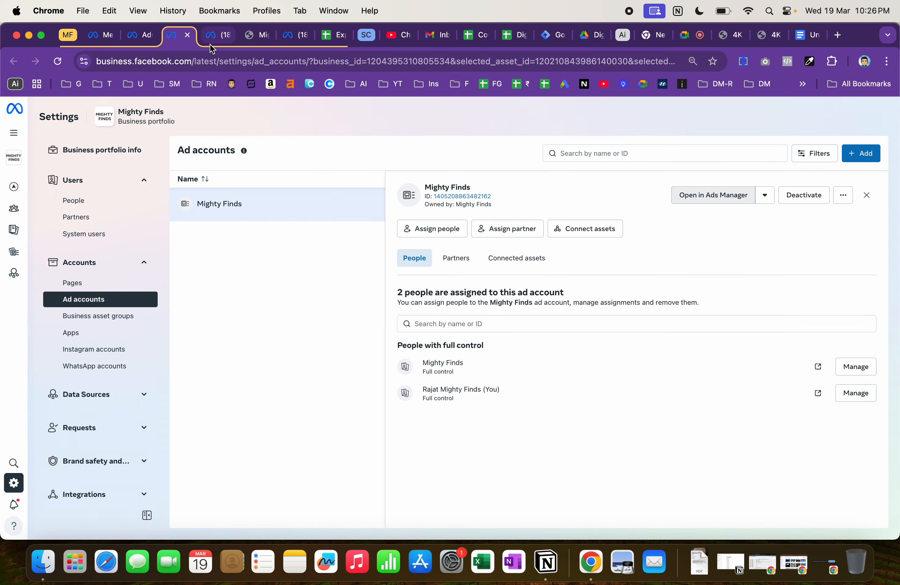
click(214, 38)
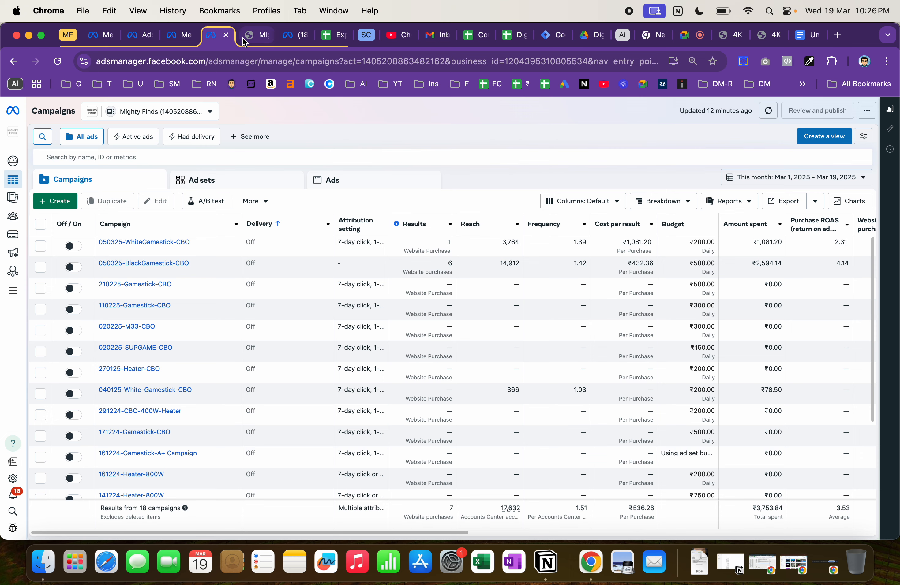
click(255, 35)
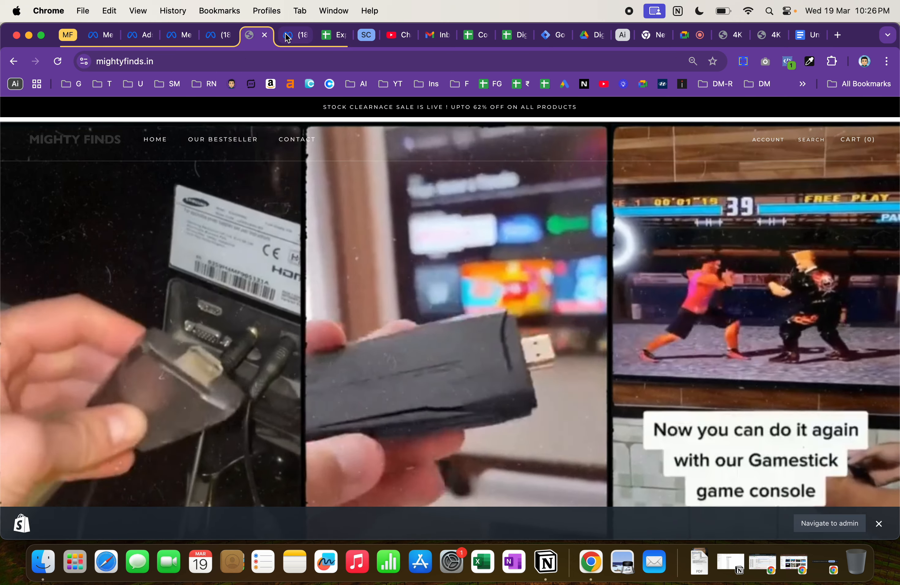
click(287, 37)
click(140, 42)
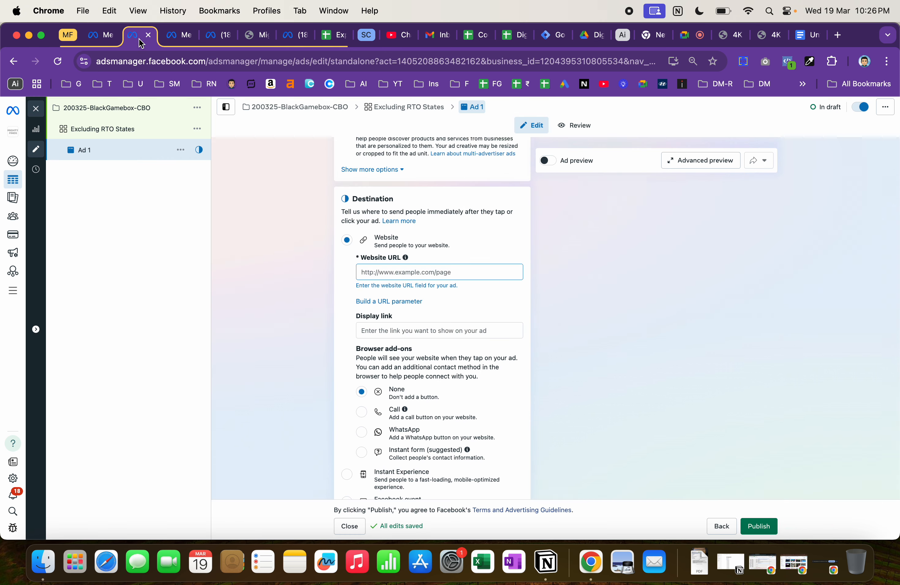
click(421, 274)
key(super+v)
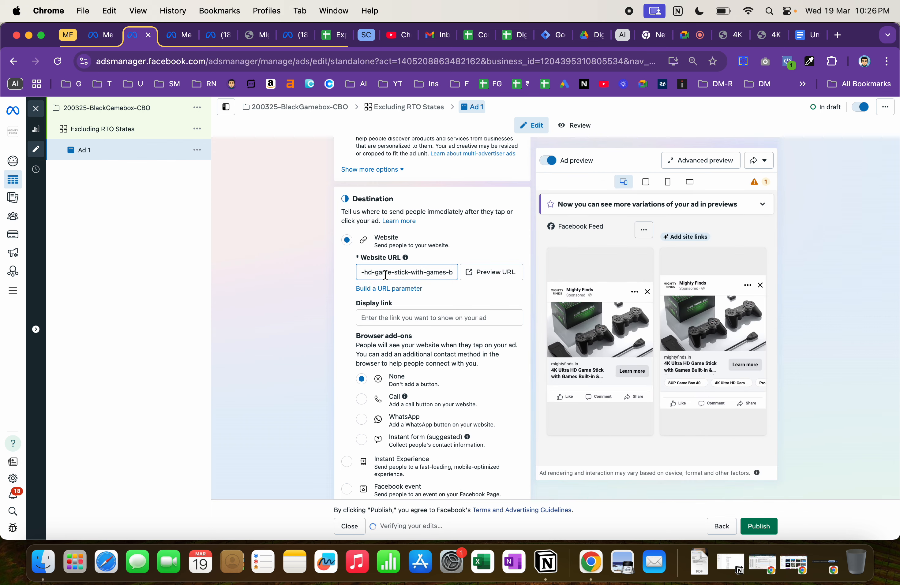
click(484, 275)
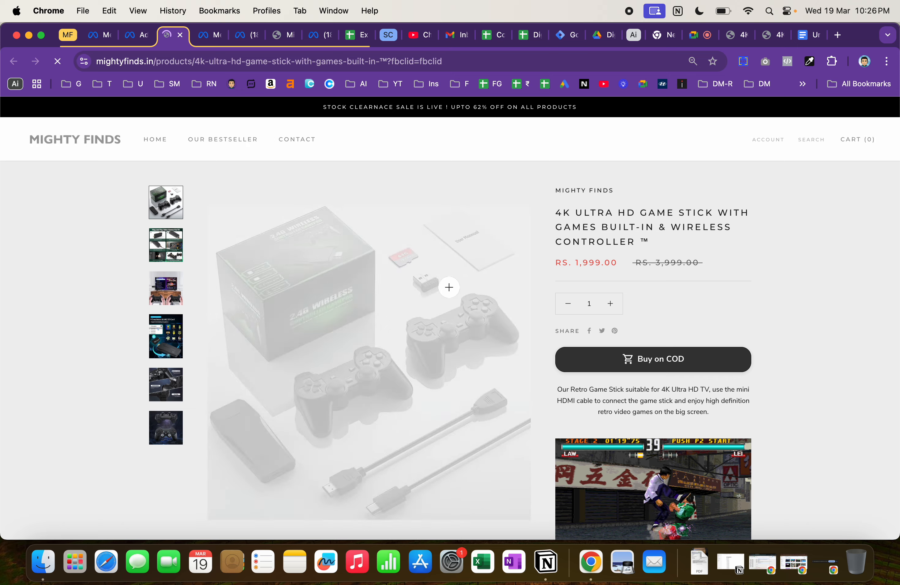
click(181, 35)
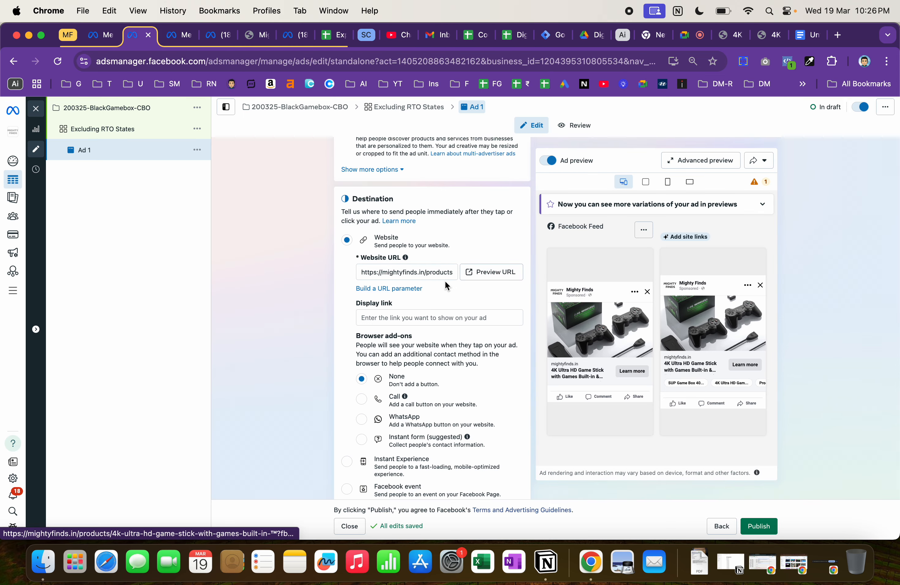
Set the ad's display link to mightyfinds.in.
click(391, 320)
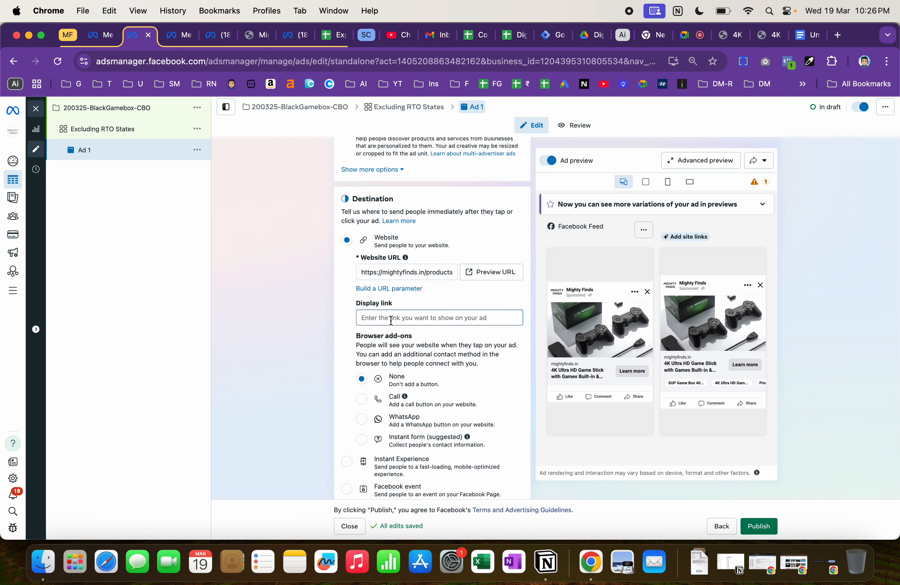
text(mightyfinds.in)
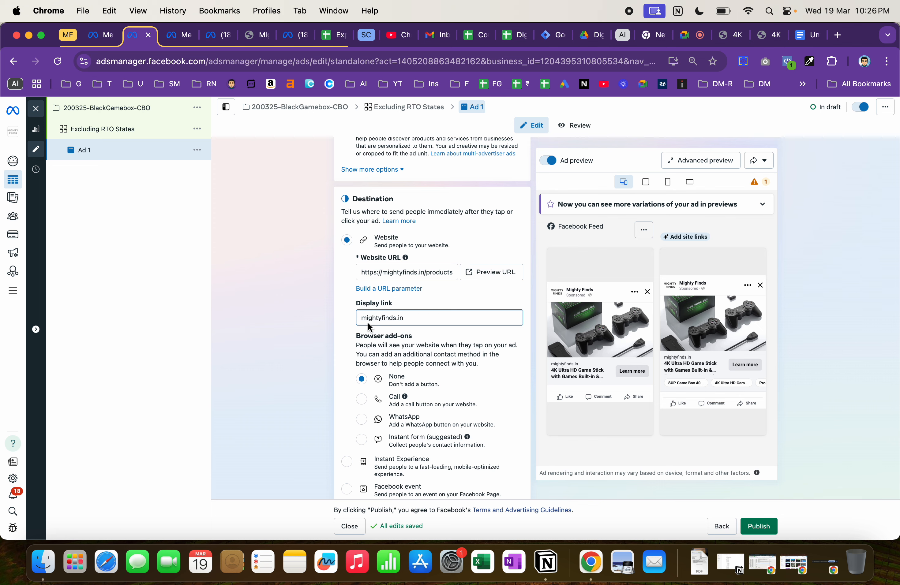
click(327, 336)
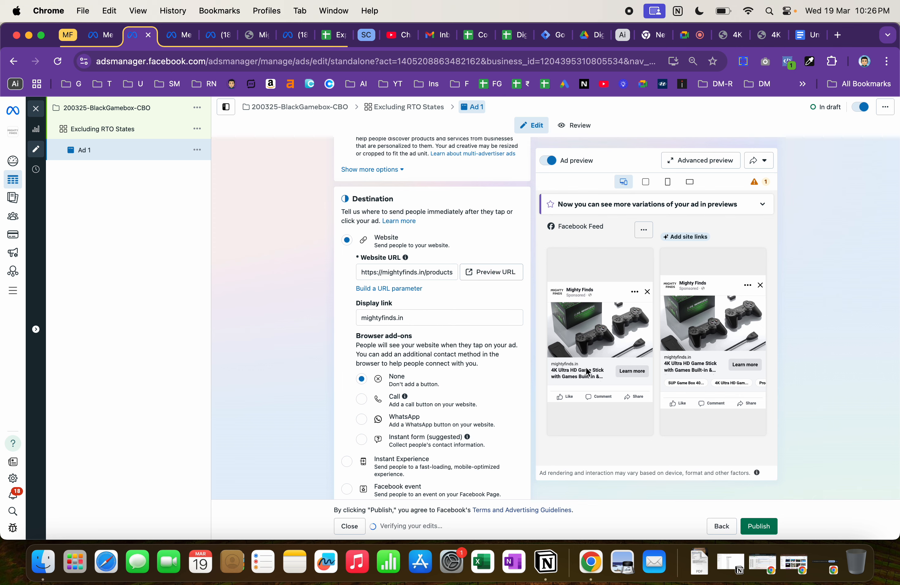
Try appending the test path /sada to the display link in the ad preview, and remove the addition again.
click(465, 320)
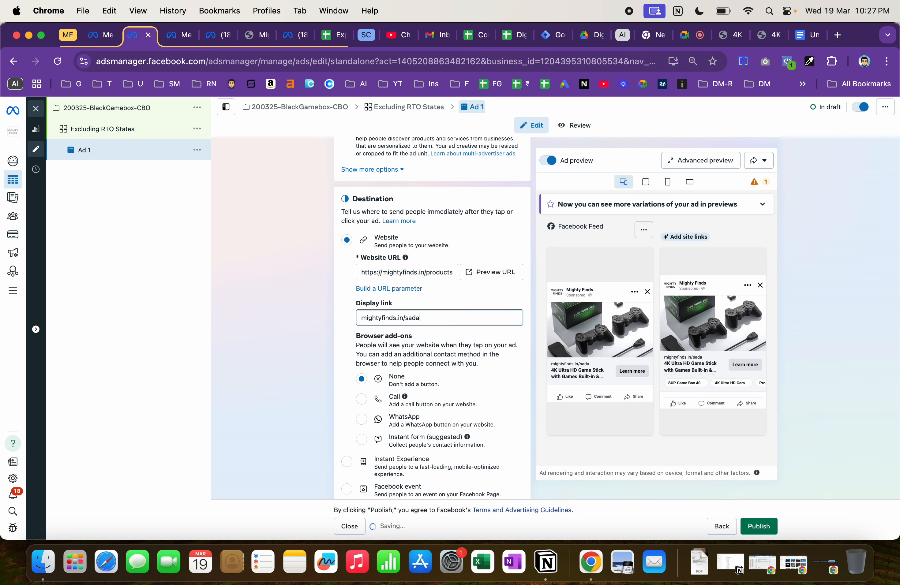
scroll(621, 395, up, 2)
scroll(621, 395, up, 5)
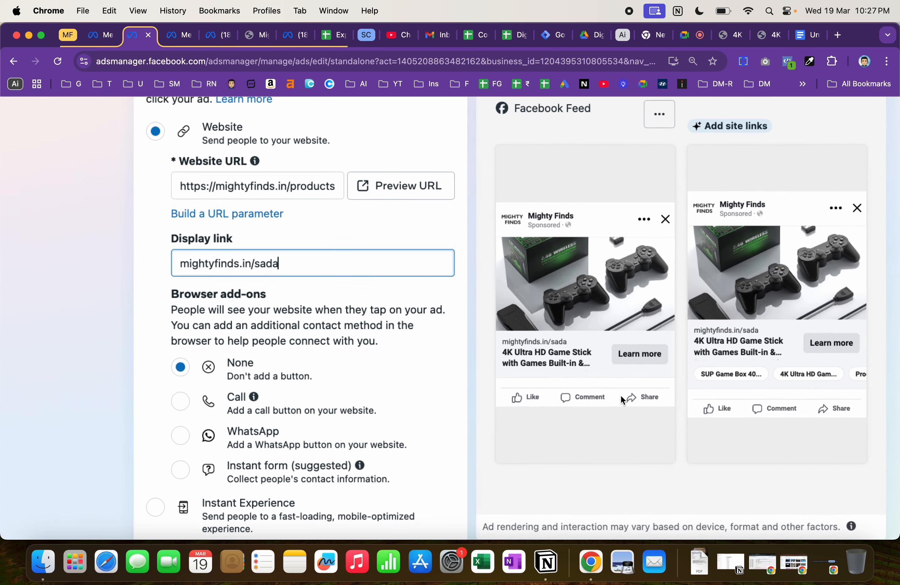
text(/sadasadas)
key(BackSpace)
key(BackSpace)
key(BackSpace)
key(BackSpace)
key(BackSpace)
key(BackSpace)
key(BackSpace)
key(BackSpace)
key(BackSpace)
key(BackSpace)
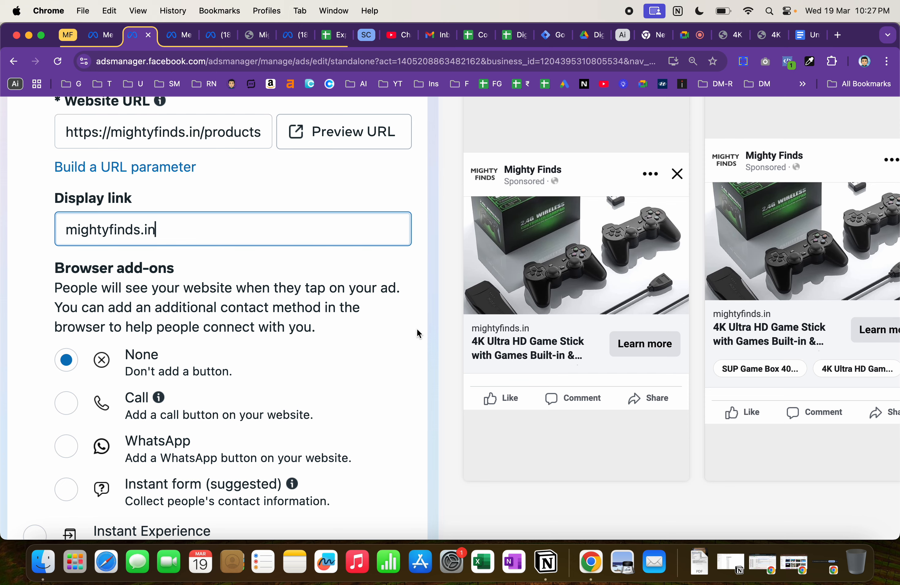
Set up the ad creative as a video ad, keep the creative setup extensions, and begin editing the primary text.
scroll(417, 328, down, 5)
scroll(480, 354, down, 1)
scroll(481, 355, down, 3)
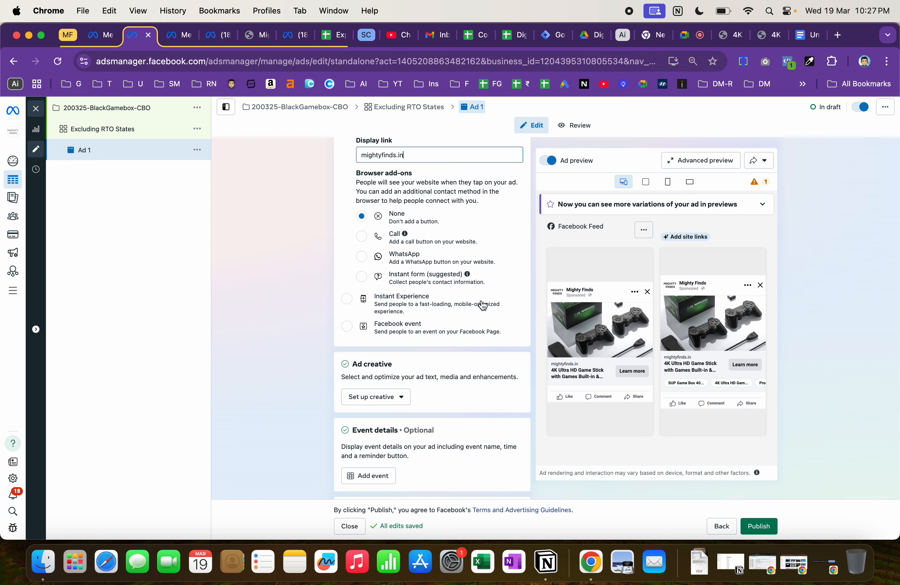
scroll(481, 301, down, 3)
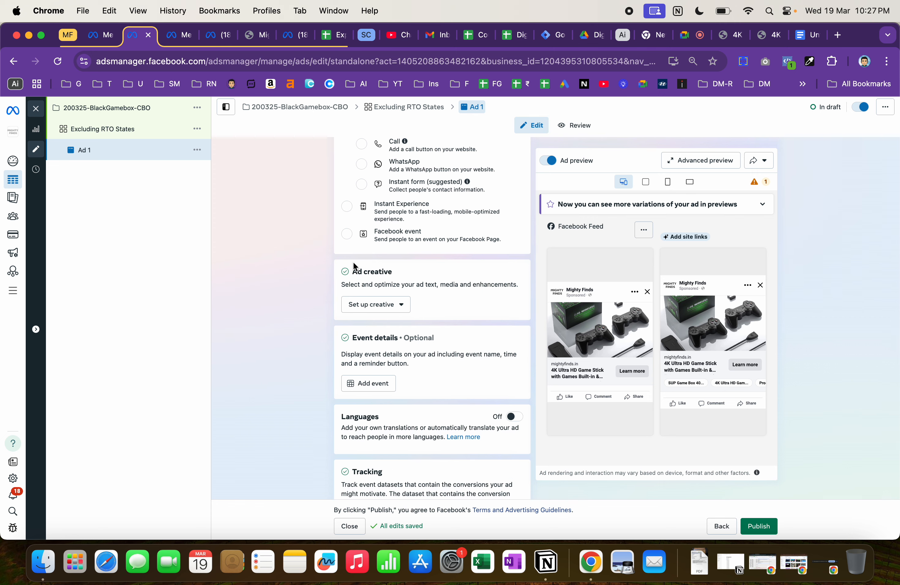
click(384, 308)
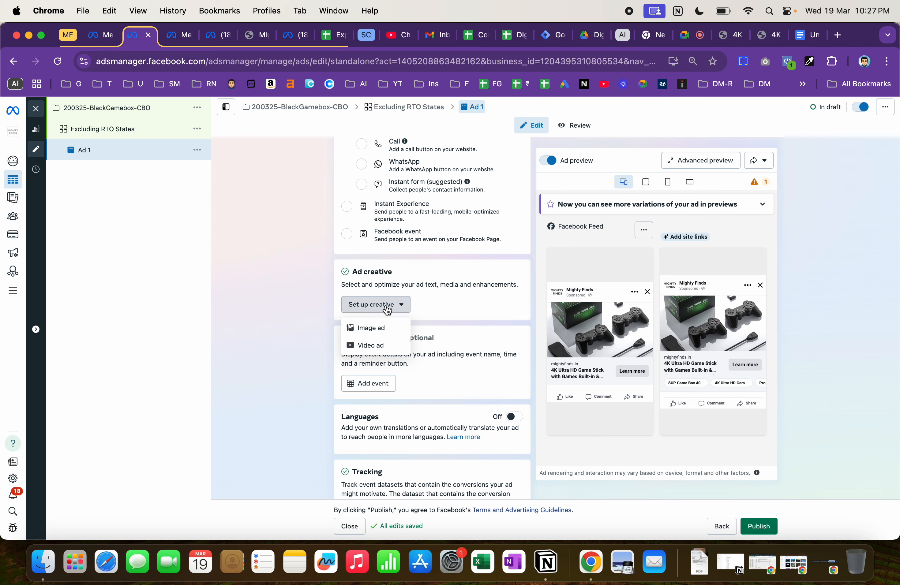
click(378, 350)
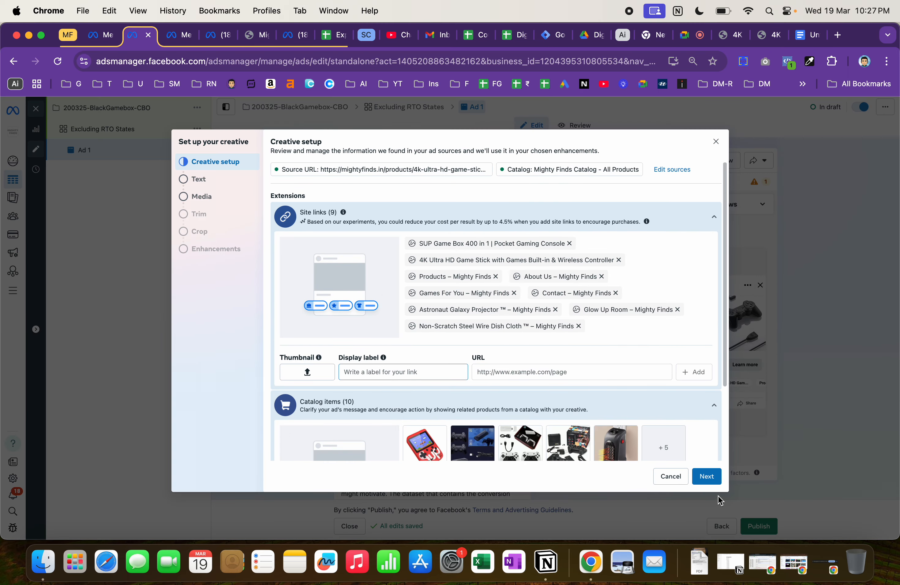
click(710, 482)
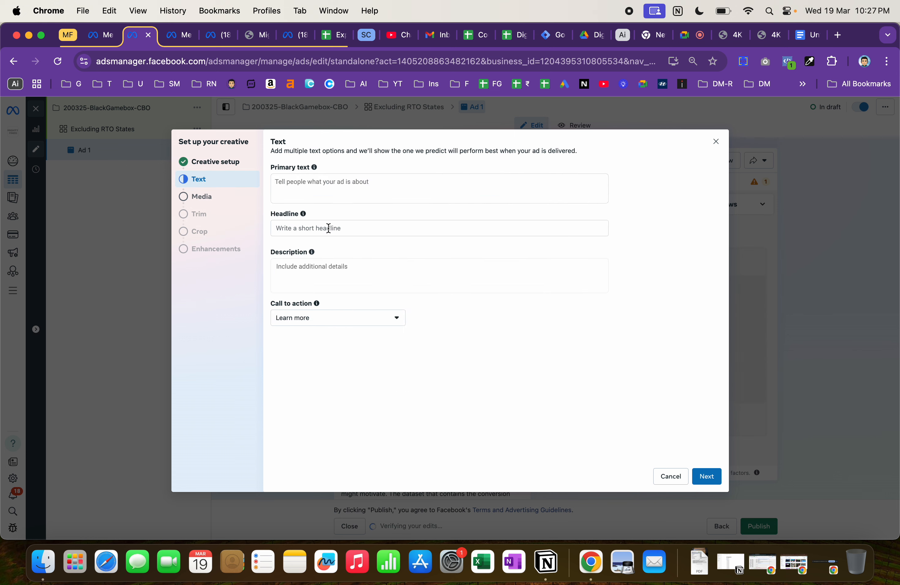
click(342, 194)
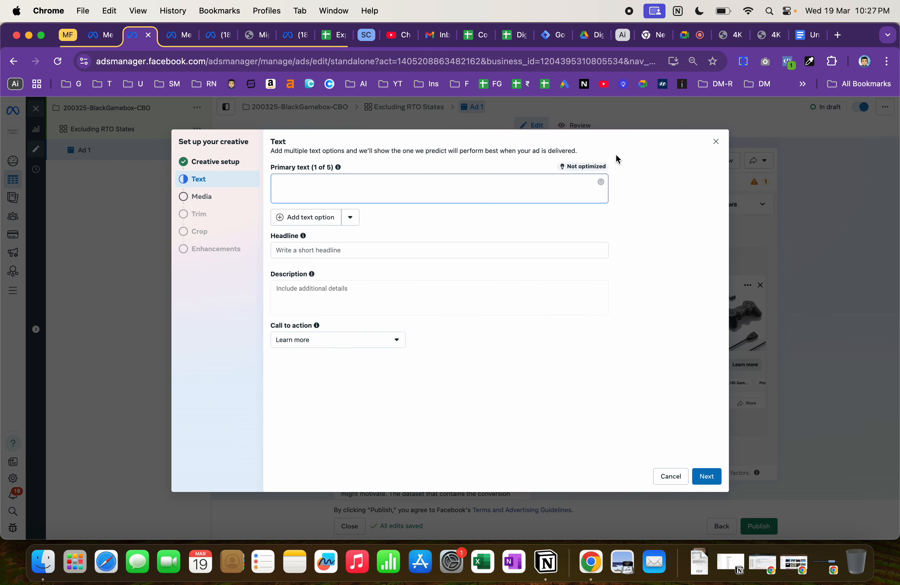
Switch to ChatGPT in a new tab and begin a prompt with "I have a Product".
click(838, 35)
text(chatgpt.com)
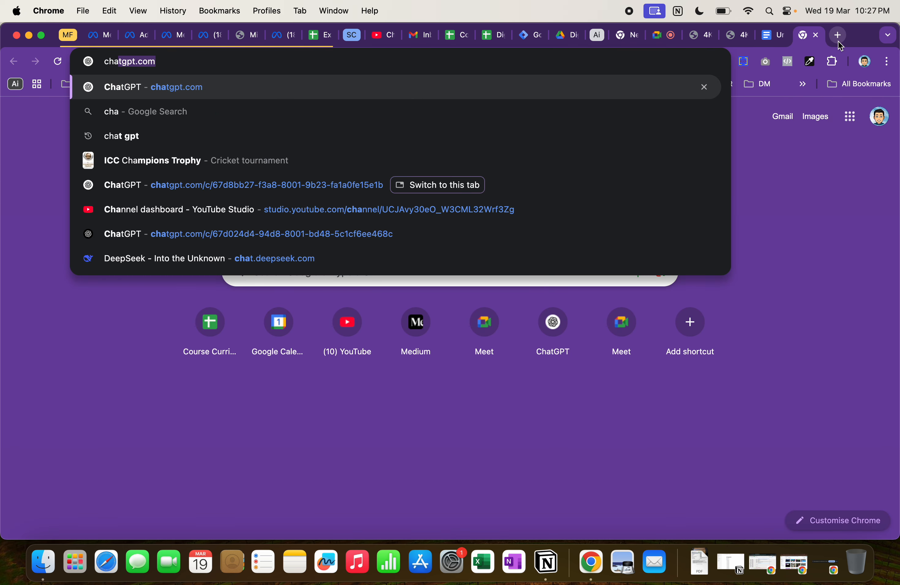
key(Return)
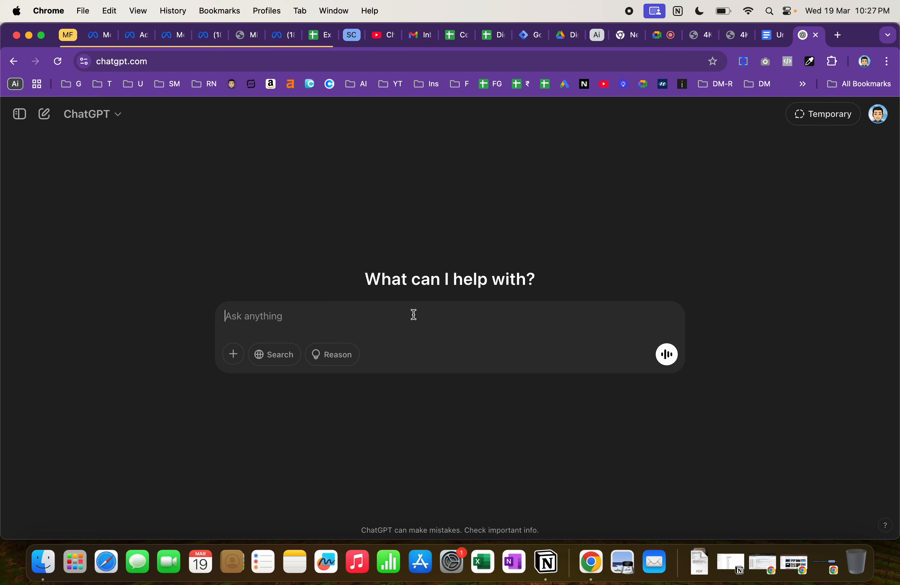
text(I ahv)
text(ve a Pro)
text(duct)
Copy the product title "4K Ultra HD Game Stick with Games Built-in & Wireless Controller" from the store page into the ChatGPT prompt.
click(697, 36)
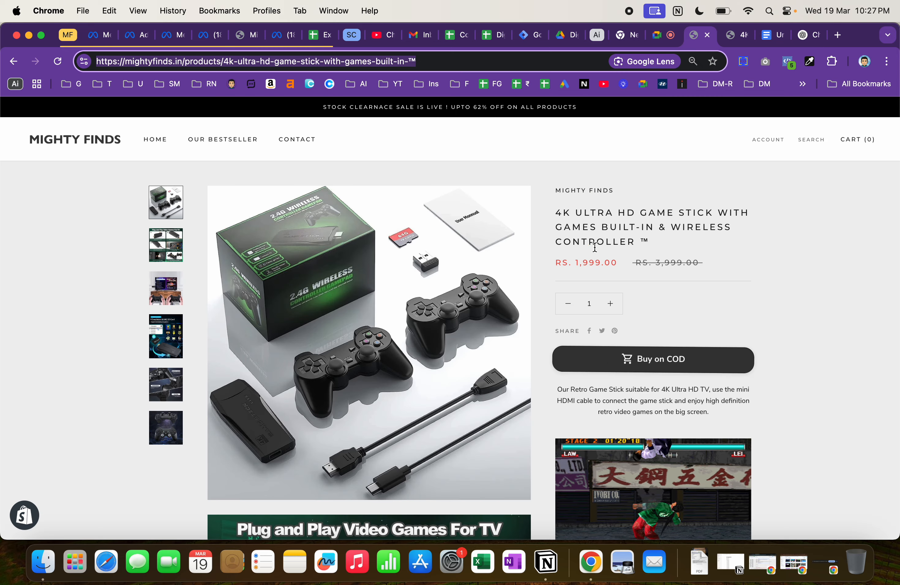
drag(557, 212, 649, 244)
key(super+c)
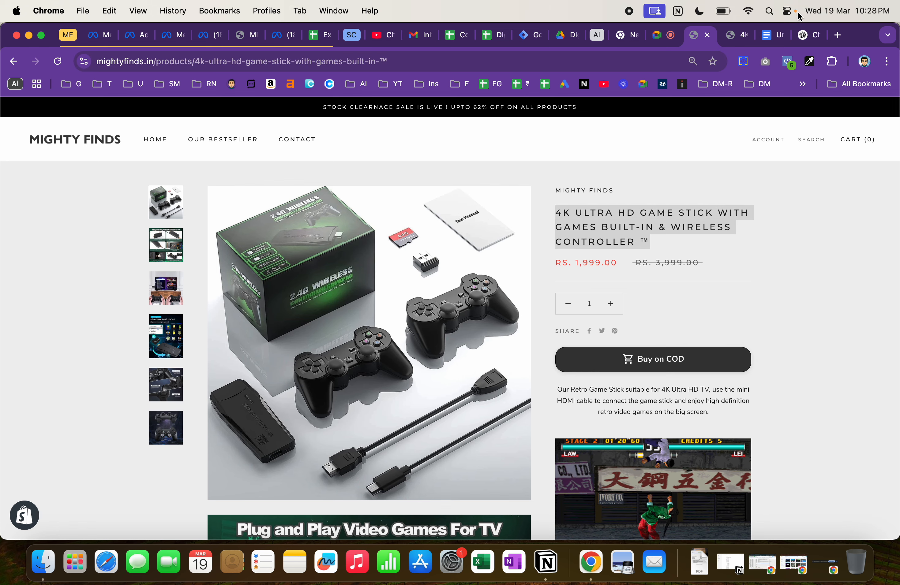
click(810, 36)
key(super+v)
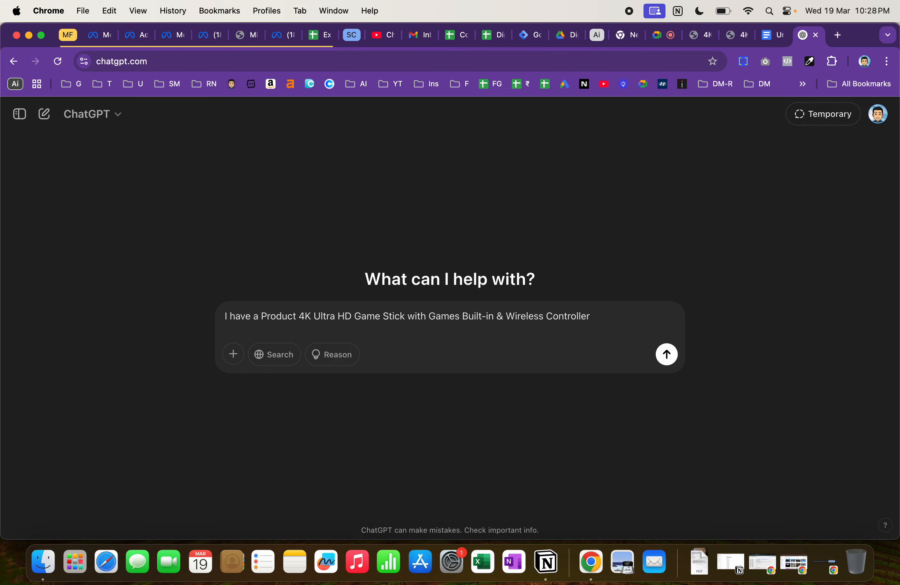
key(shift+Return)
Add the store page's product description paragraph, starting "Equipped with an upgraded chip", below the title in the ChatGPT prompt.
click(701, 38)
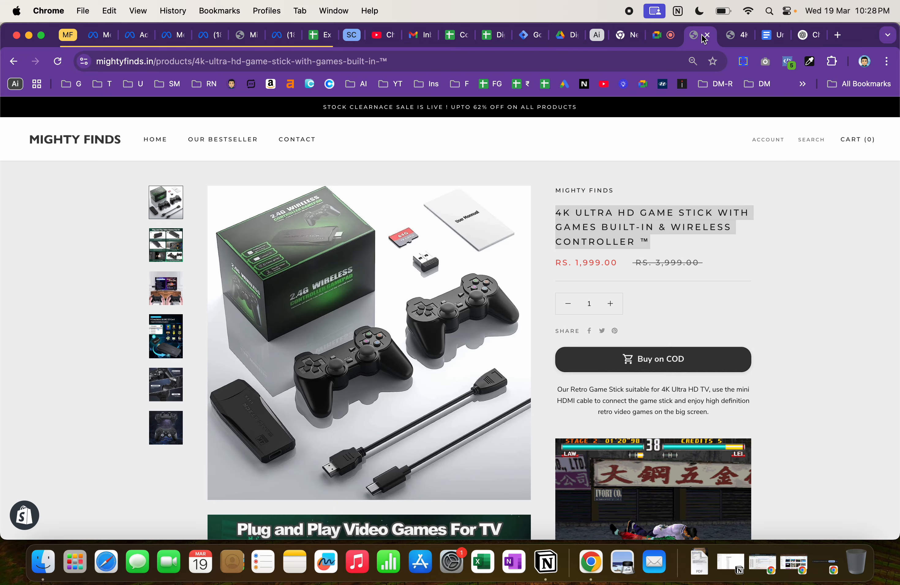
scroll(639, 353, down, 3)
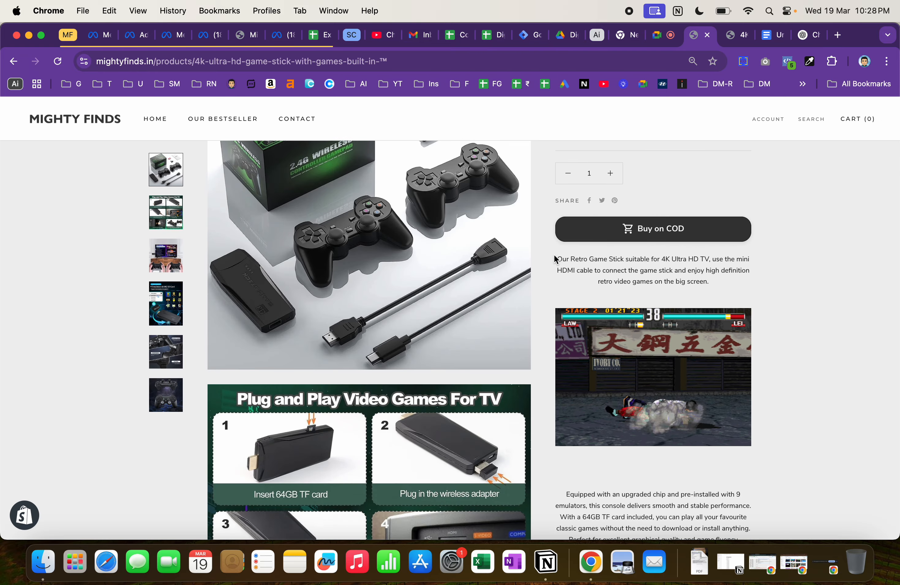
scroll(558, 262, down, 5)
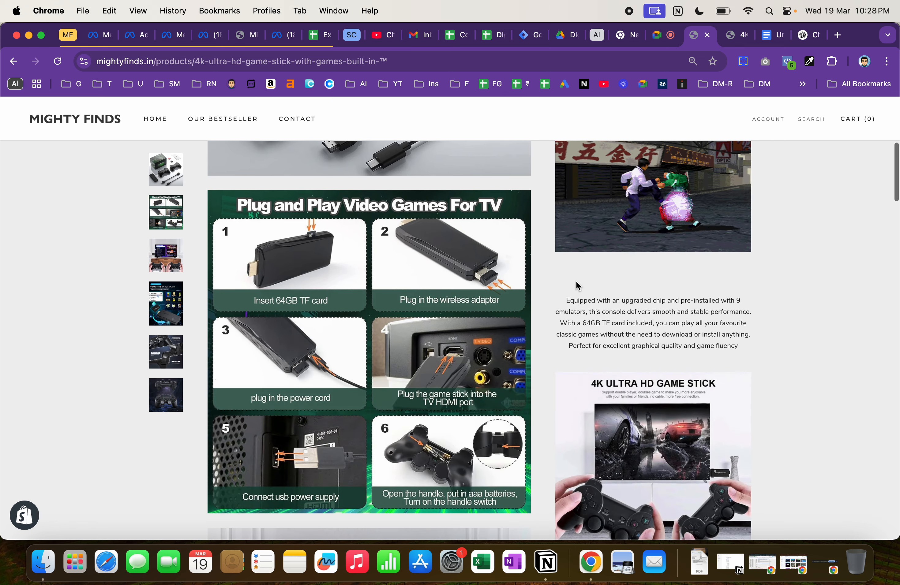
drag(565, 298, 755, 344)
key(super+c)
click(807, 35)
key(super+v)
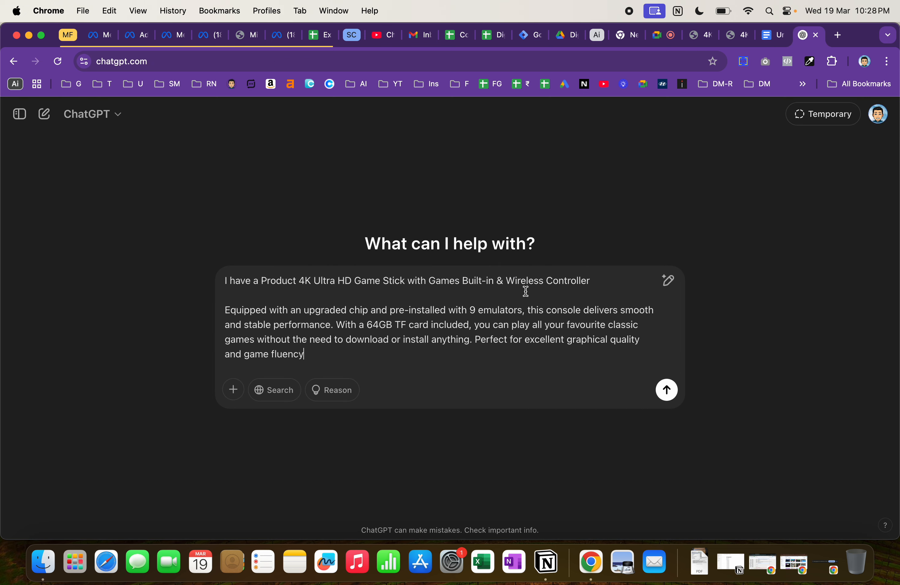
Send the product prompt in ChatGPT and copy its full text into a new message draft, ending with a line break.
text(z)
key(Return)
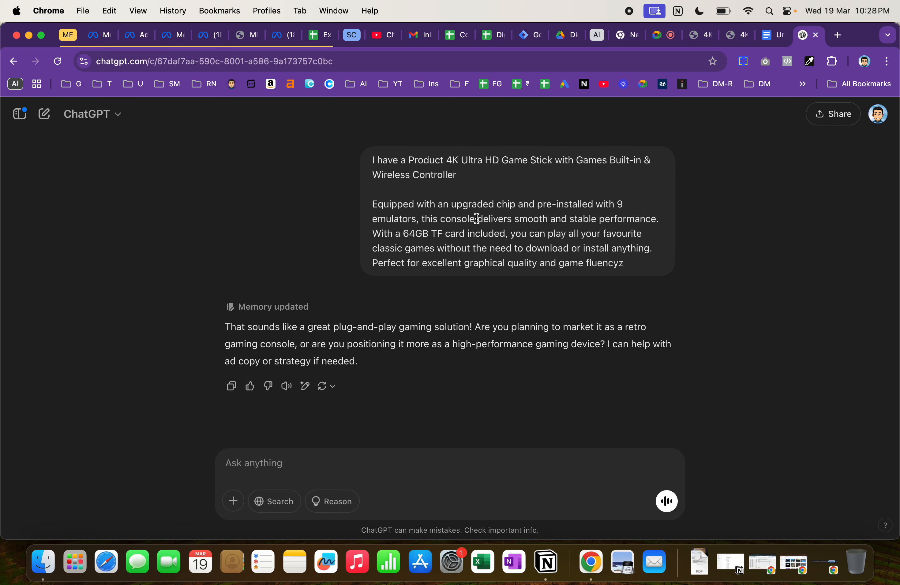
drag(636, 267, 375, 164)
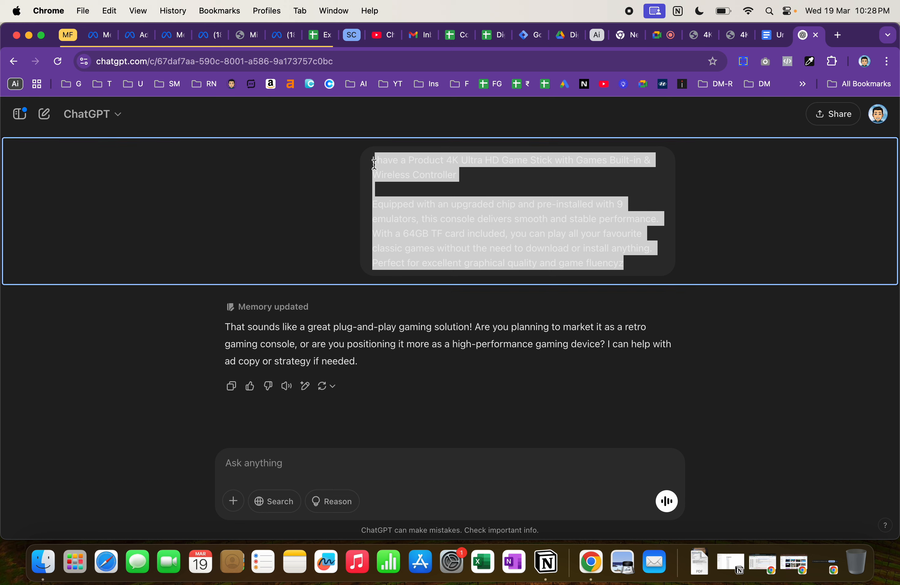
click(337, 465)
key(super+v)
key(shift+Return)
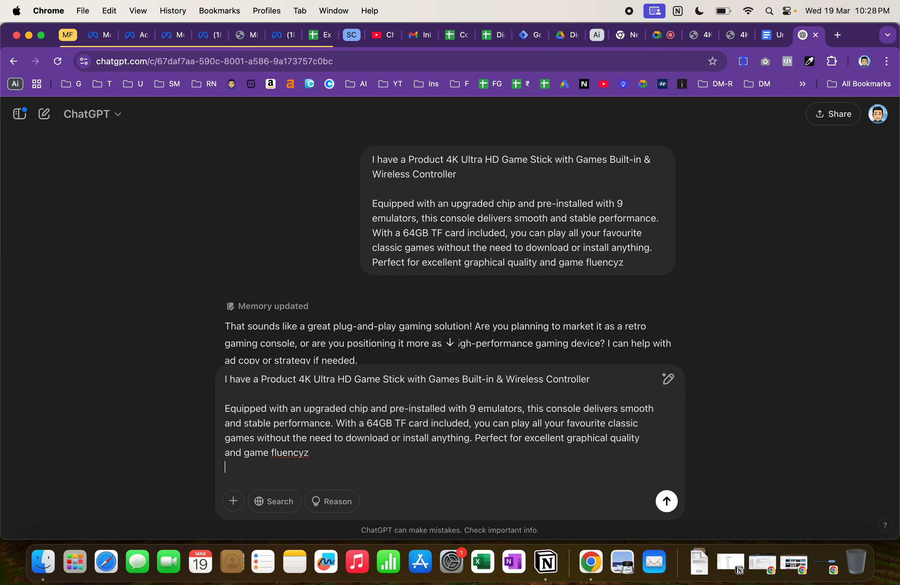
Look through the Mighty Finds game stick product page for more description text.
click(704, 33)
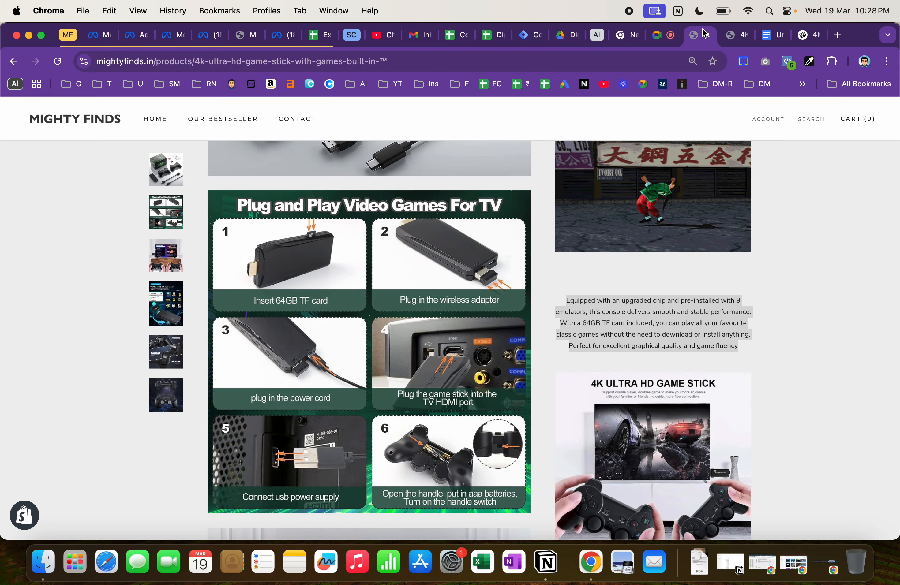
scroll(693, 255, down, 10)
scroll(693, 255, down, 5)
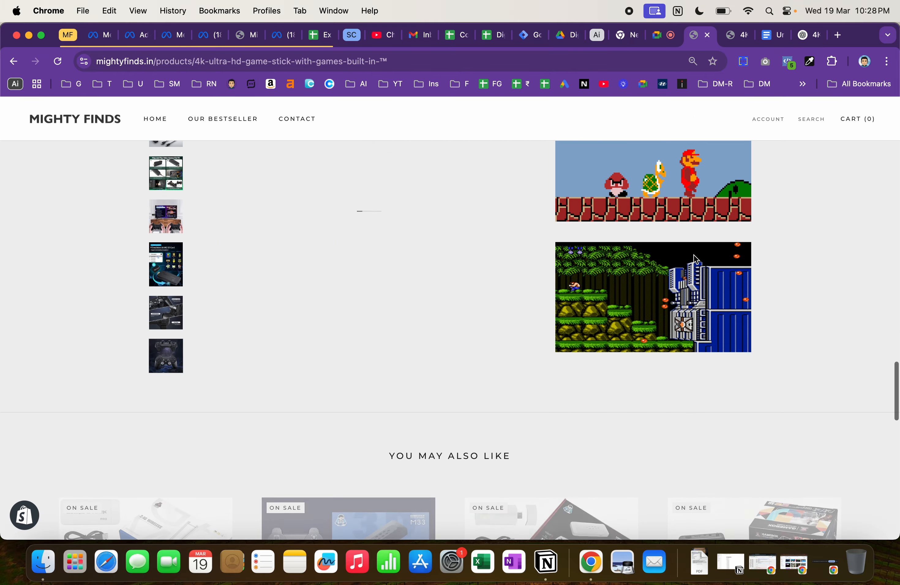
scroll(695, 256, up, 15)
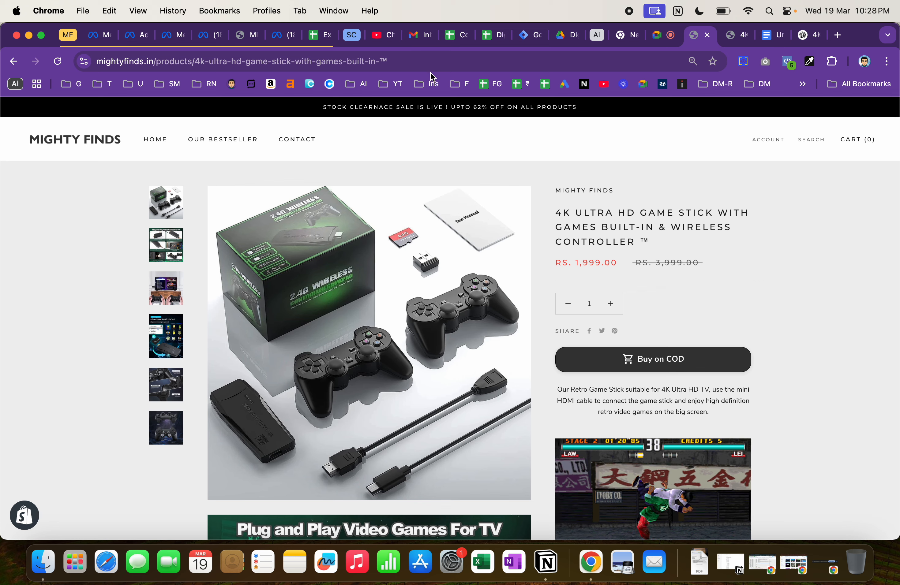
Open amazon.in in a new tab and search for "gamestick".
click(841, 35)
text(amaonz)
key(BackSpace)
key(BackSpace)
key(BackSpace)
text(zon)
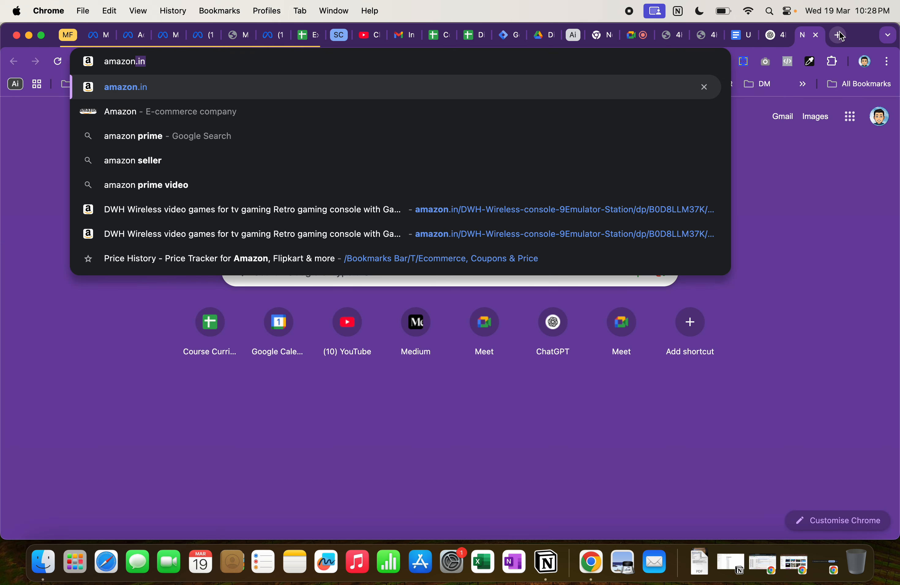
key(Return)
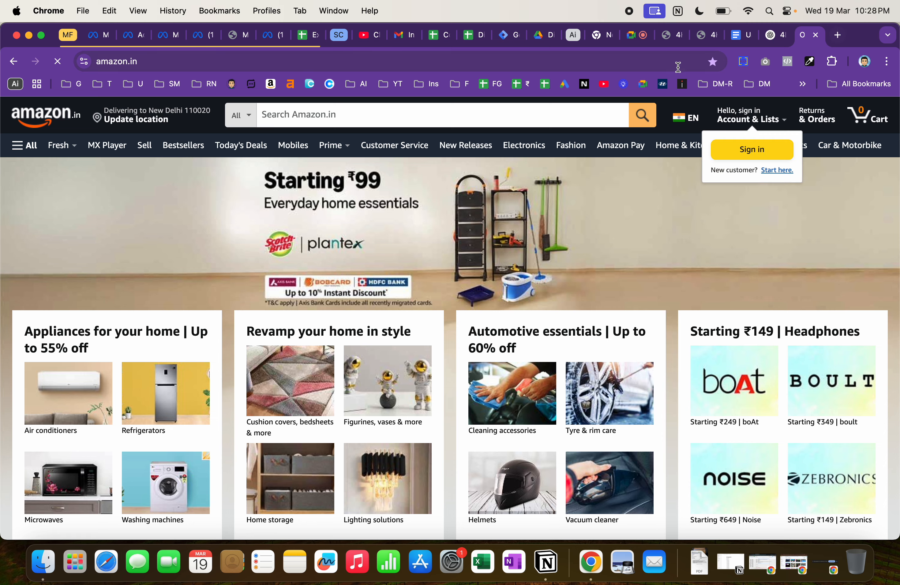
click(583, 116)
text(gamestick)
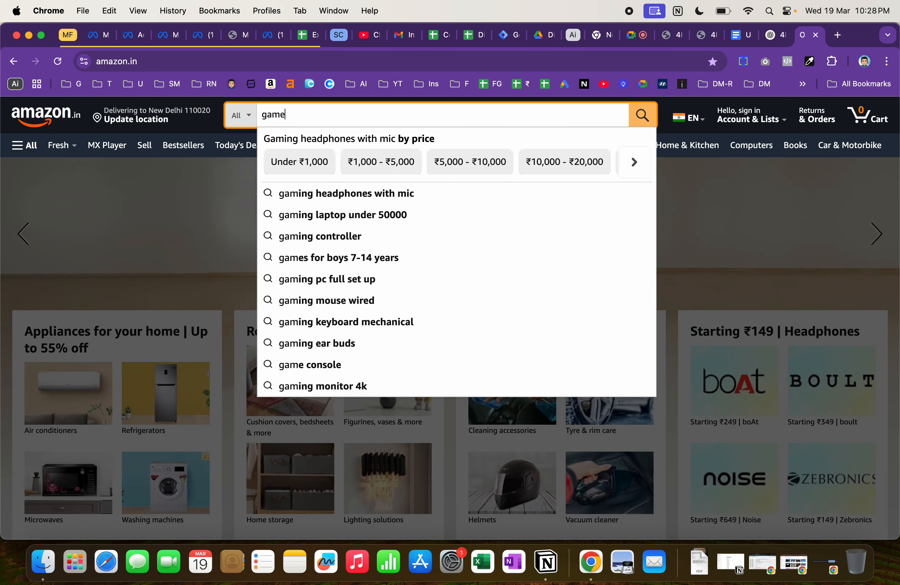
key(Return)
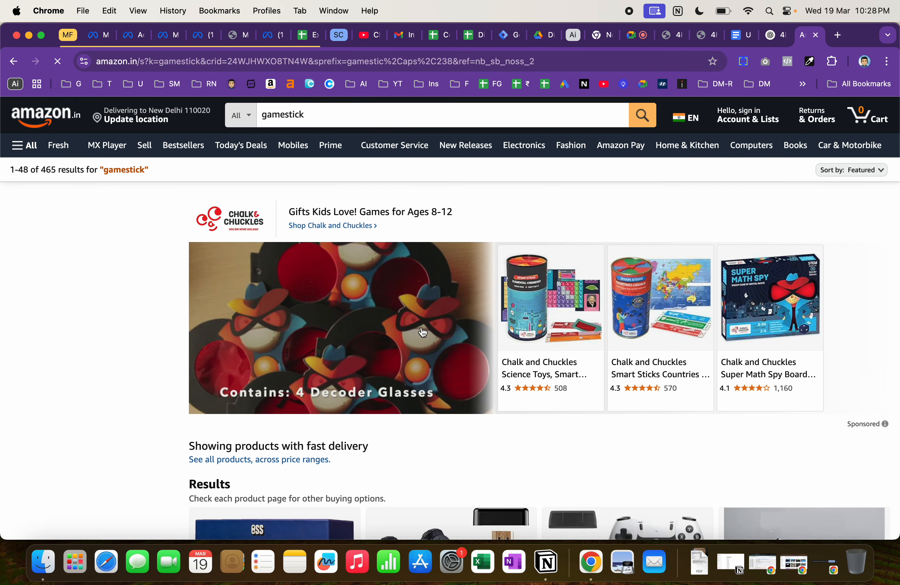
Browse the game stick results and open the DWH Wireless video games retro gaming console listing with the green box.
scroll(422, 331, down, 10)
scroll(422, 329, up, 3)
scroll(422, 329, down, 10)
scroll(422, 329, down, 5)
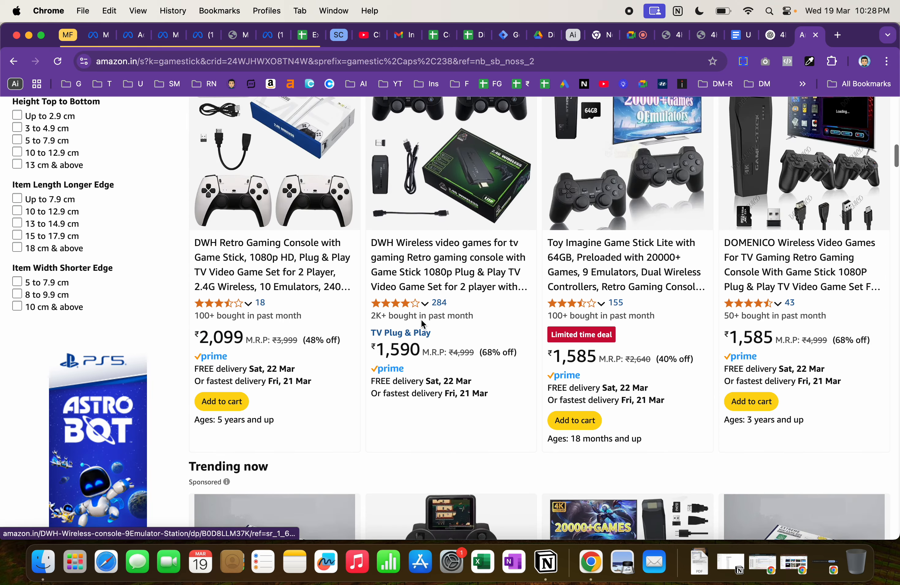
click(434, 274)
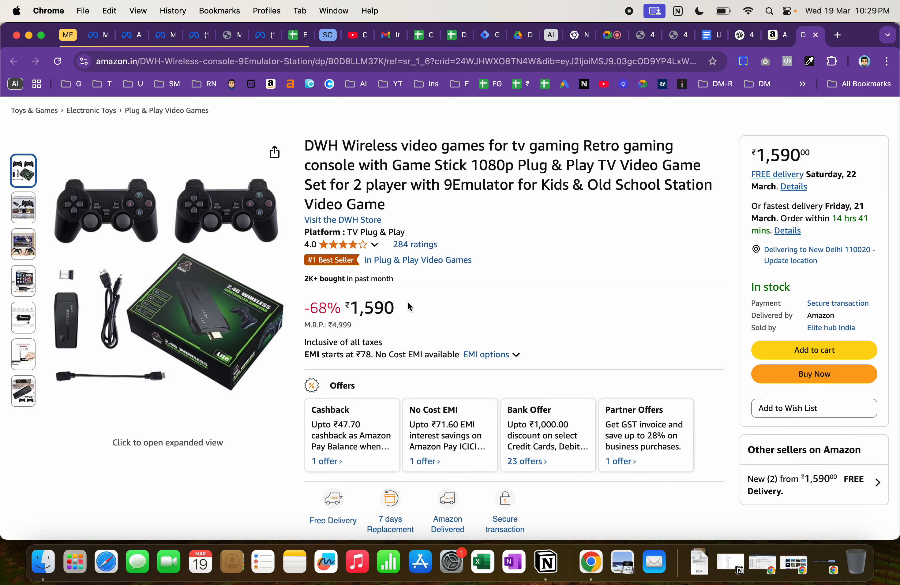
Copy the DWH listing's full product title into the ChatGPT draft below the description, followed by a blank line.
drag(394, 214, 303, 152)
key(super+c)
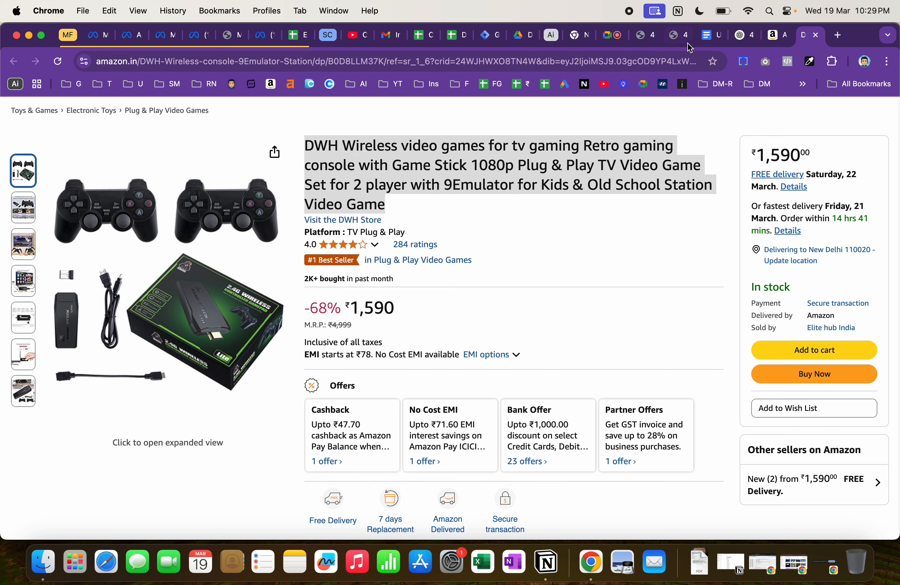
click(775, 44)
click(738, 42)
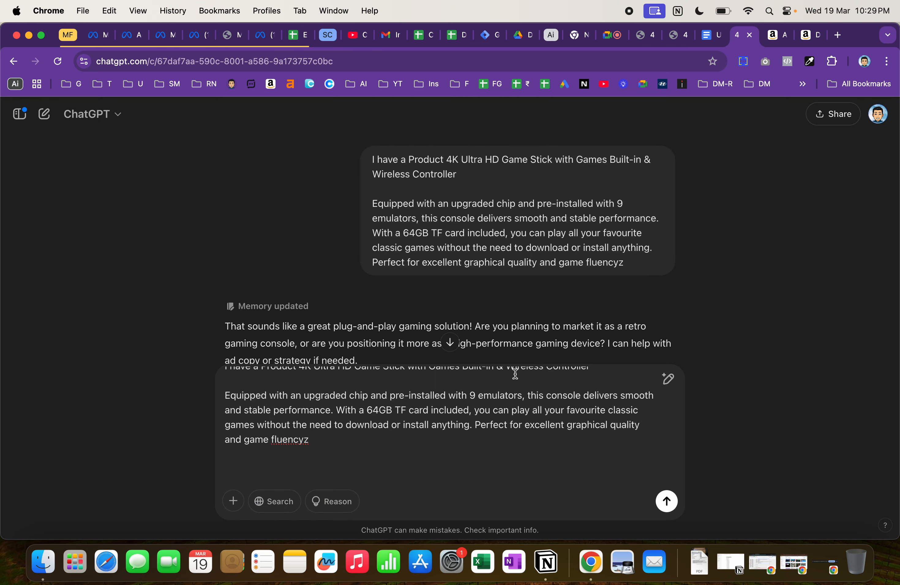
key(super+v)
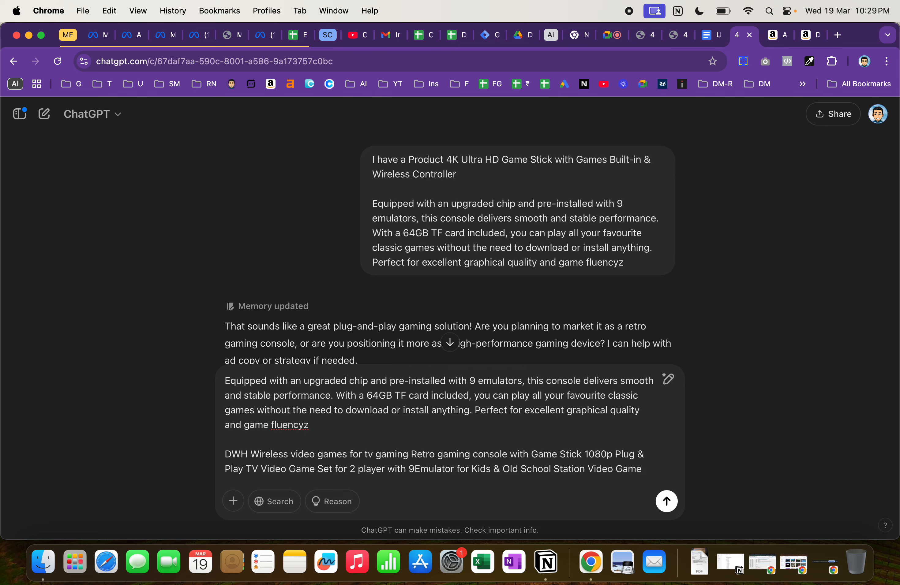
key(shift+Return)
key(shift+Return)
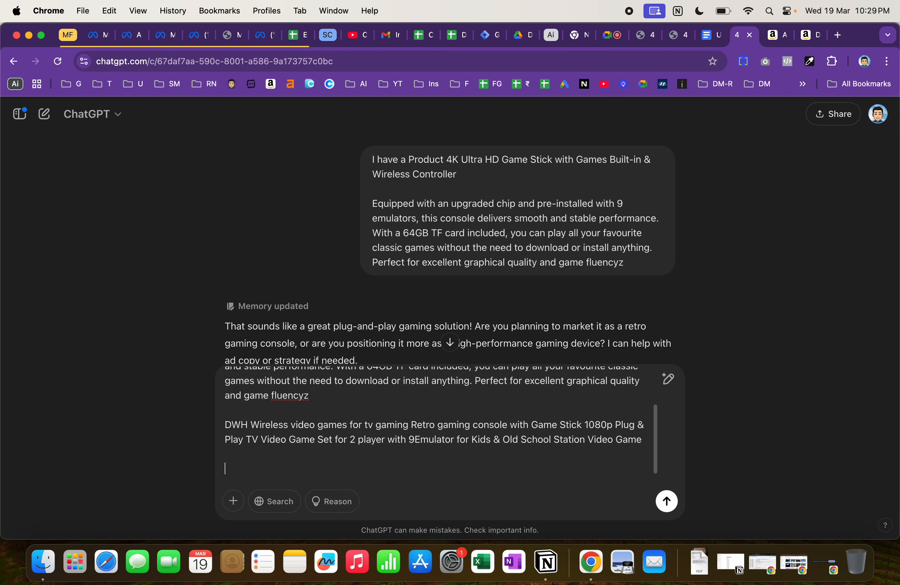
Copy all "About this item" bullets from the DWH Amazon listing into the ChatGPT draft, followed by a blank line.
click(768, 47)
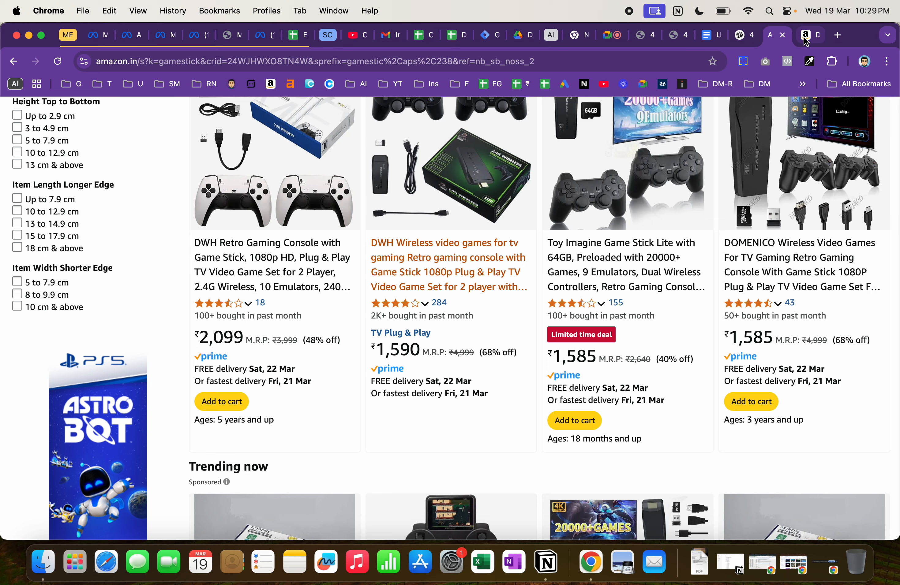
click(805, 39)
scroll(606, 254, down, 5)
scroll(606, 254, down, 5)
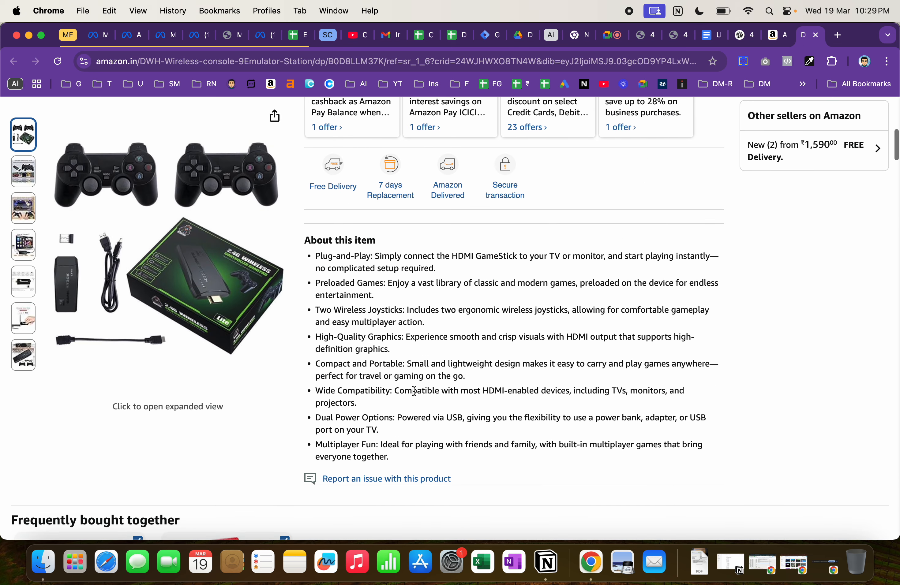
drag(404, 459, 306, 262)
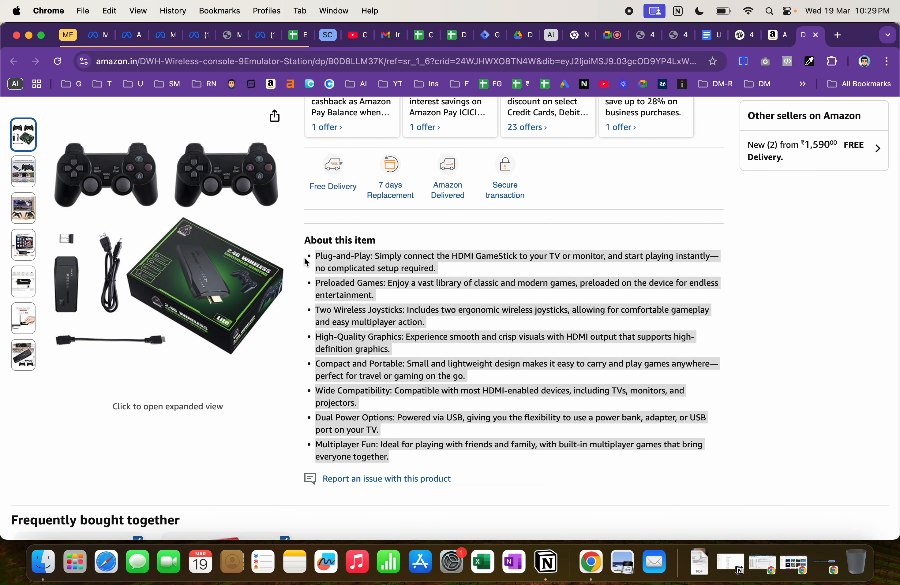
click(742, 36)
key(super+v)
key(shift+Return)
key(shift+Return)
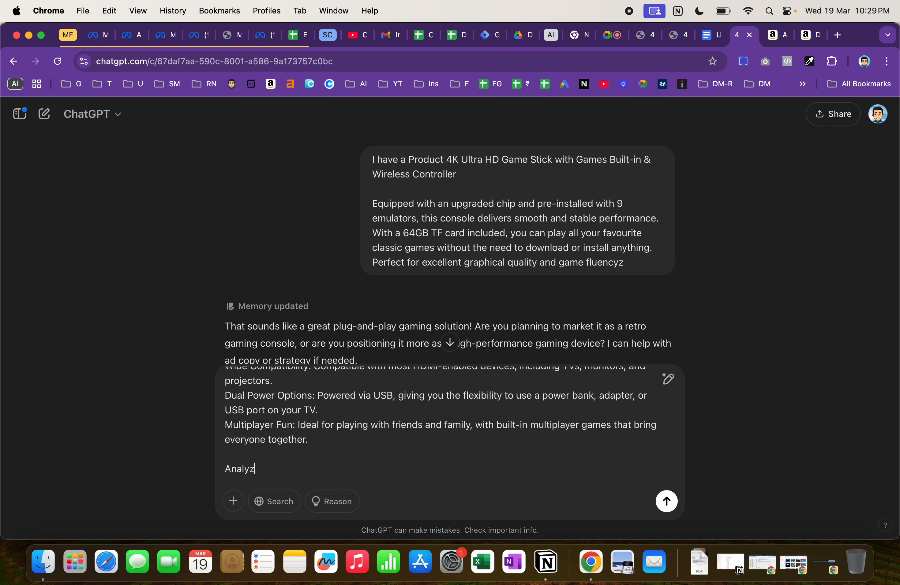
Add "Analyze the Product Description, Write a Primary Text for Facebook Ads, along with headline and description." and send the prompt.
text(Analyze the Product Description, Write a Pr)
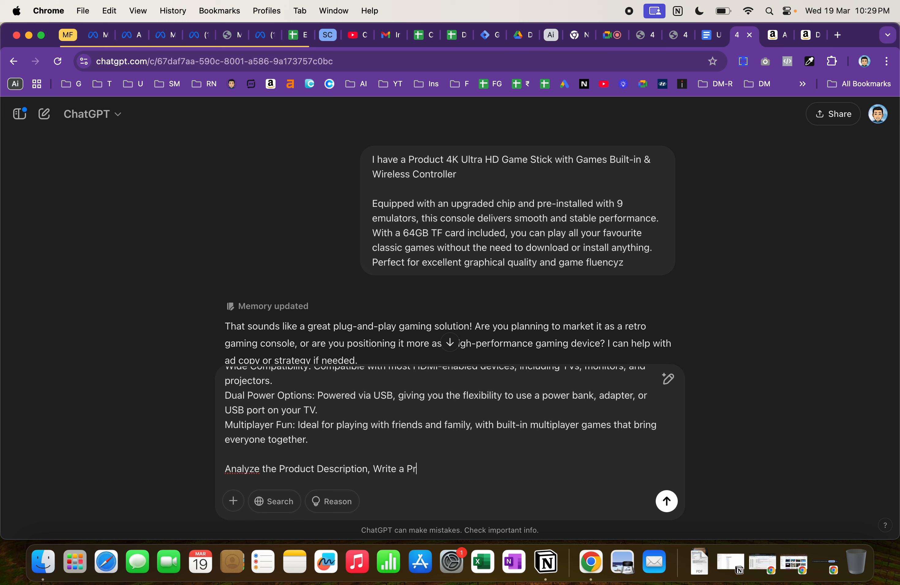
text(Mabok)
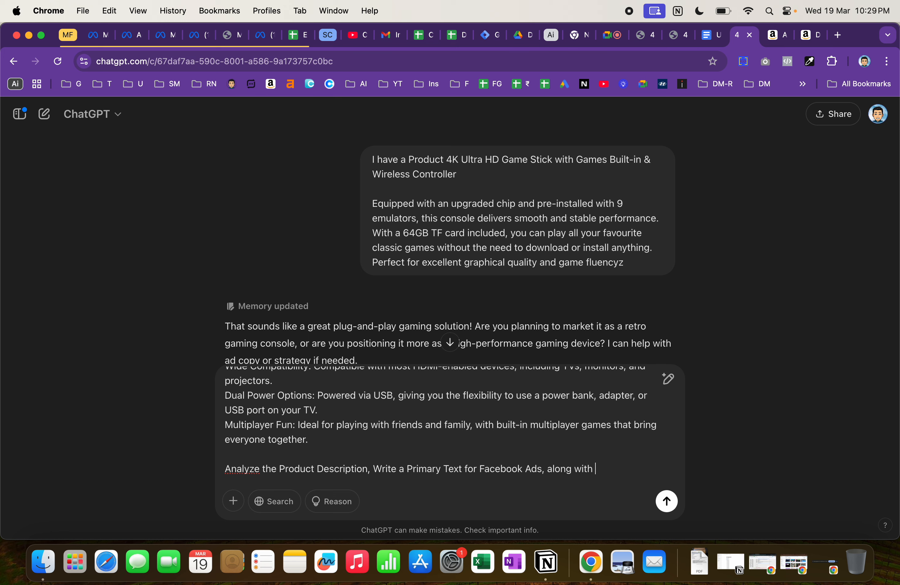
text(adline and description)
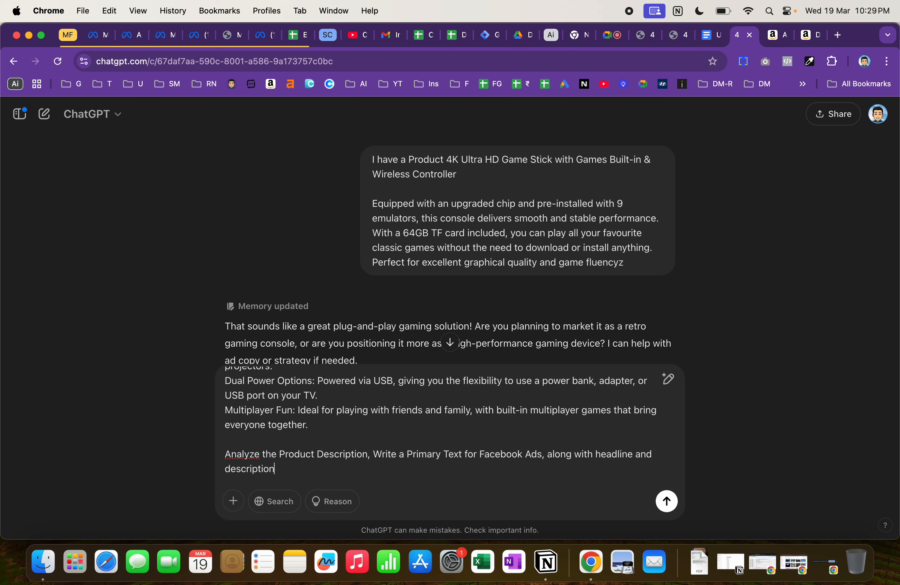
text(.)
key(Return)
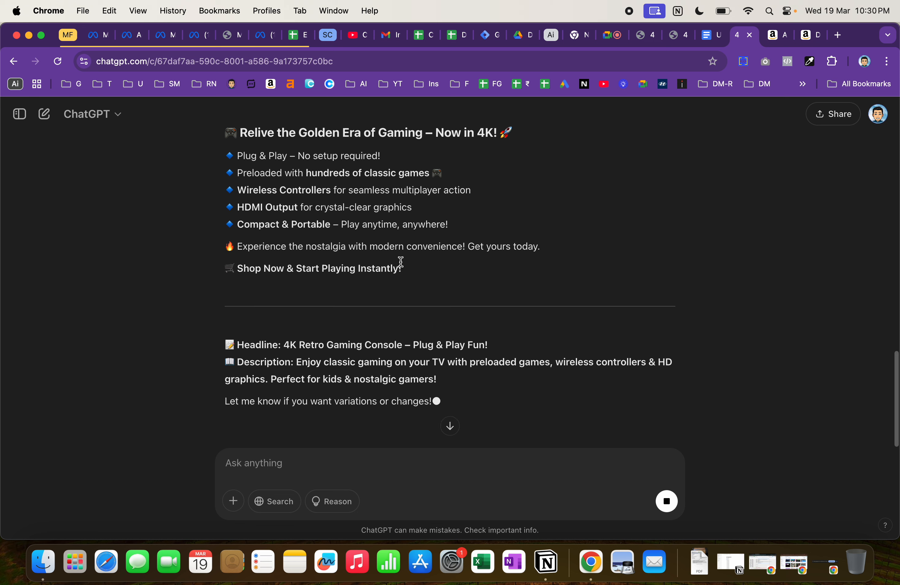
Copy ChatGPT's ad copy from "Relive the Golden Era of Gaming – Now in 4K!" through the Shop Now line into the ad's primary text.
scroll(401, 262, up, 3)
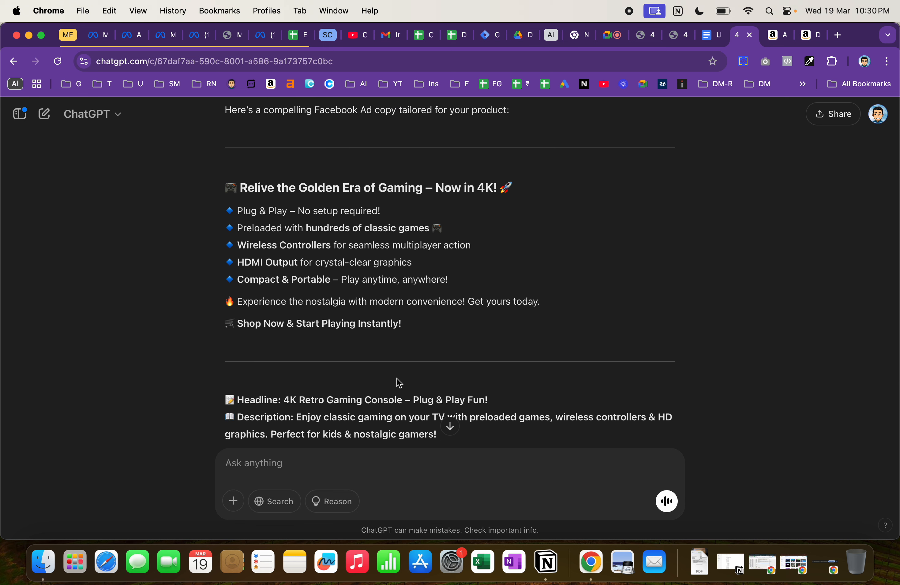
drag(409, 327, 217, 181)
key(super+c)
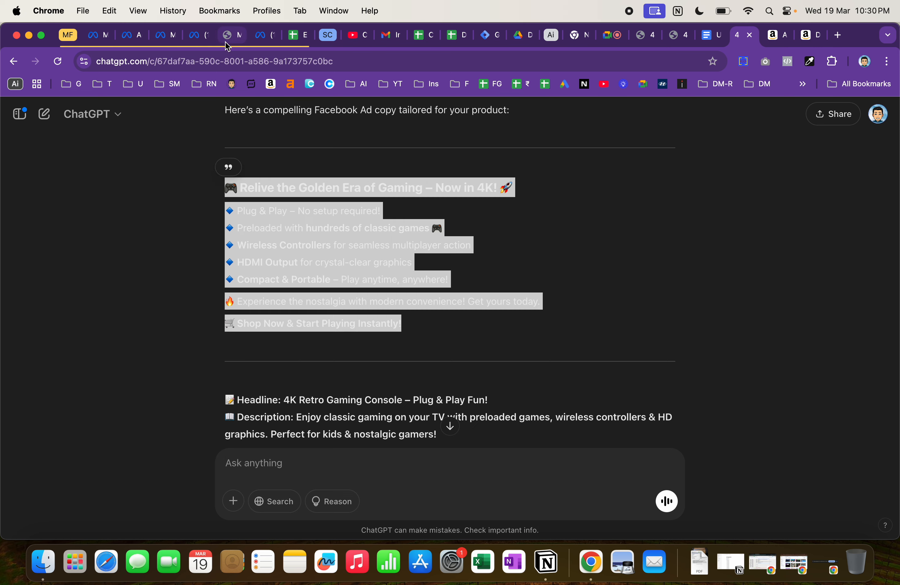
click(262, 35)
click(133, 44)
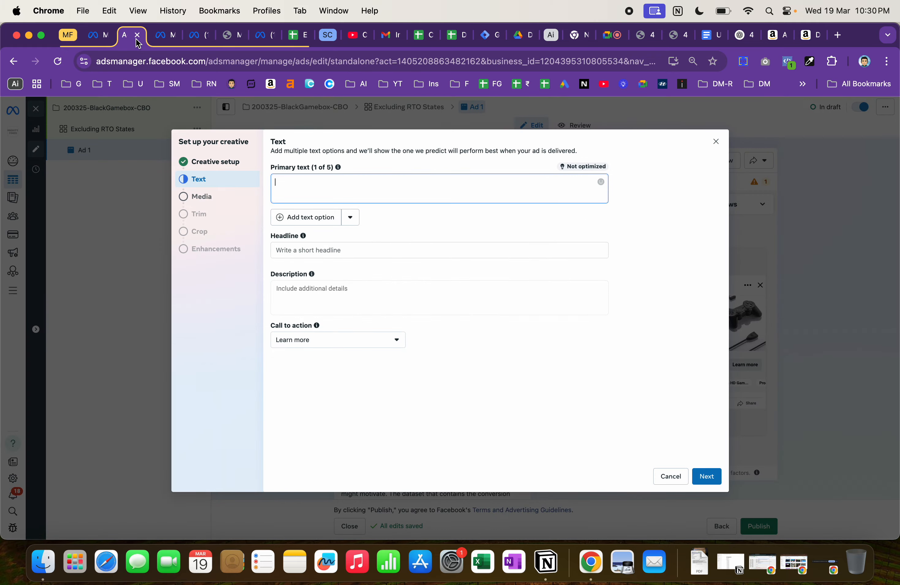
key(super+v)
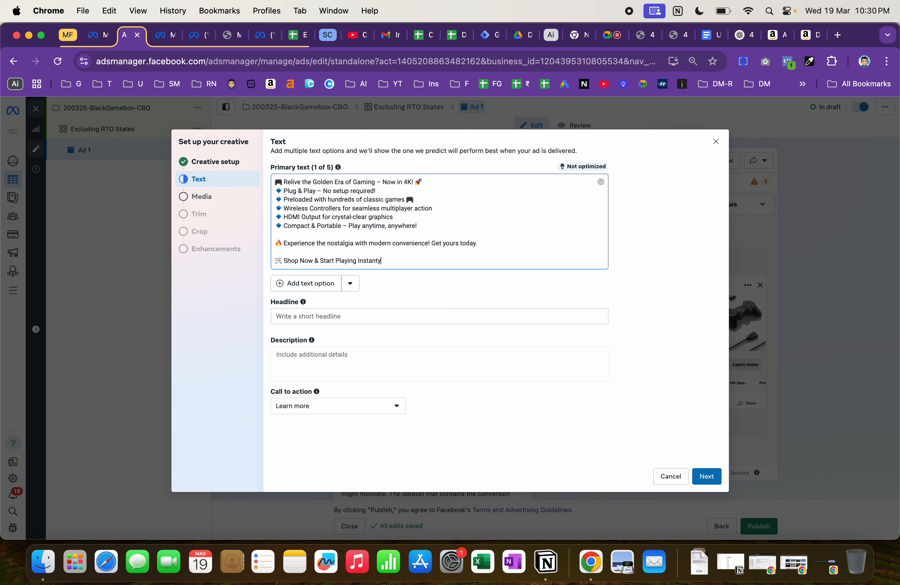
Copy "Plug & Play Fun" from ChatGPT's suggested headline into the ad's headline in Ads Manager.
click(746, 37)
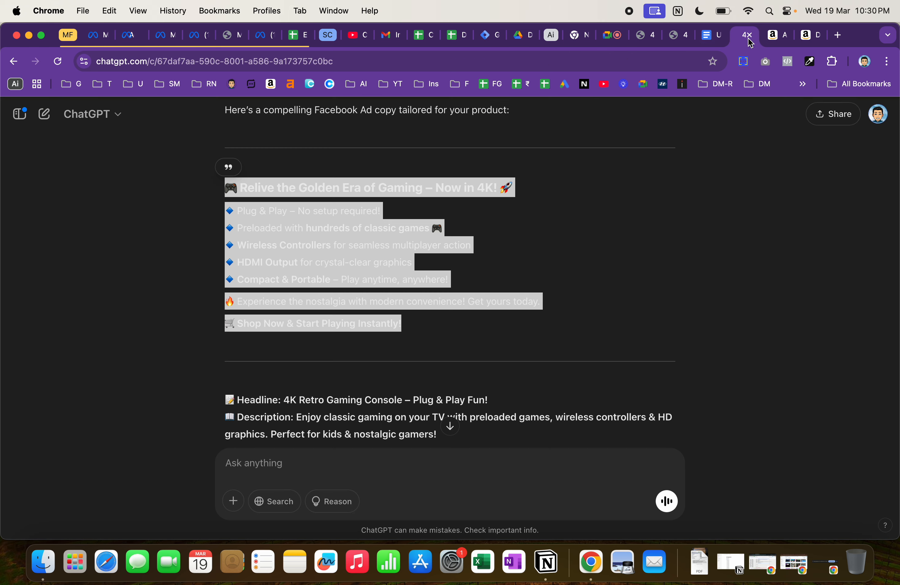
scroll(390, 359, down, 3)
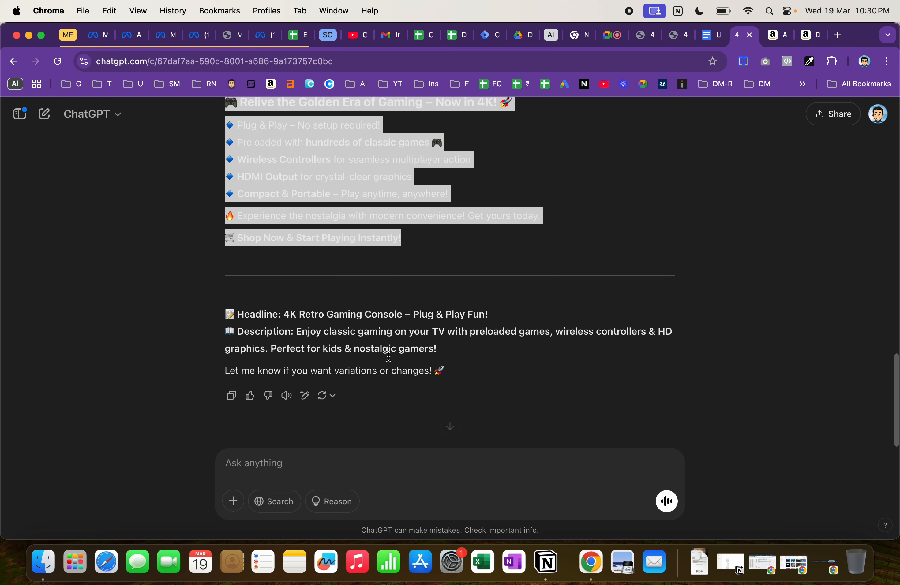
click(287, 315)
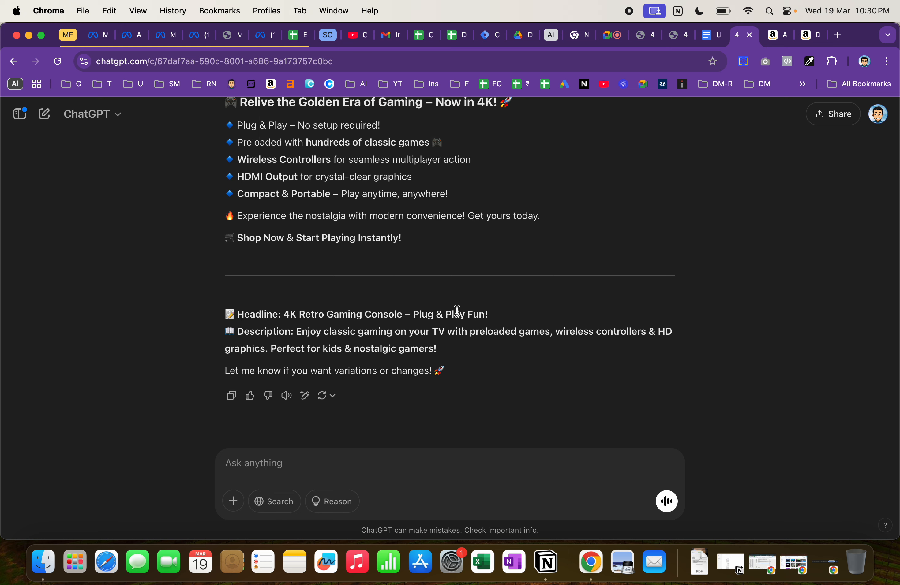
drag(486, 314, 416, 313)
key(cmd+c)
scroll(308, 239, up, 2)
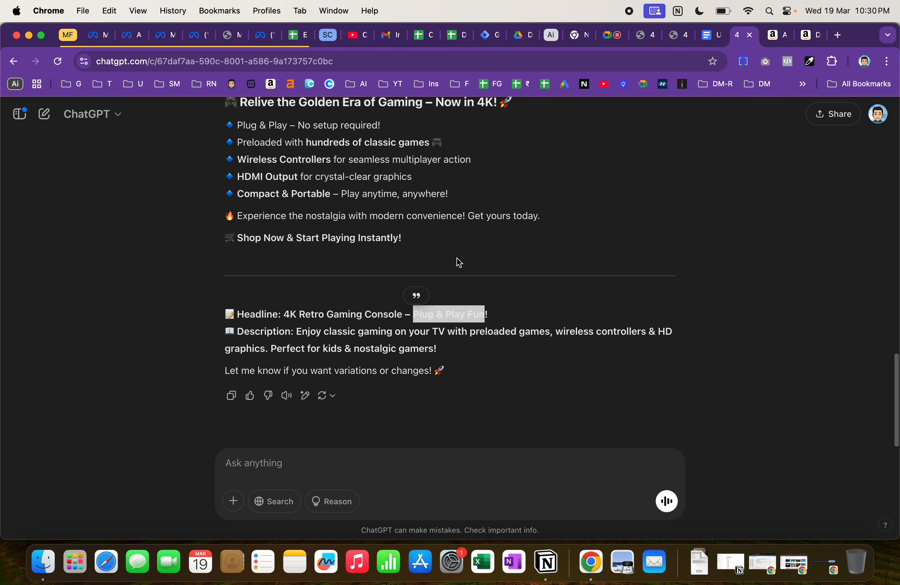
scroll(420, 469, down, 2)
click(421, 472)
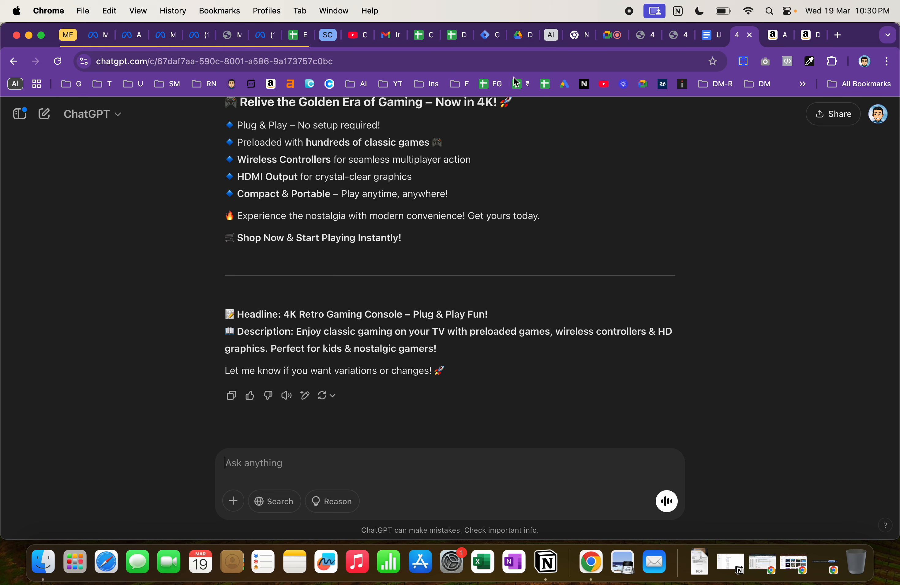
click(138, 43)
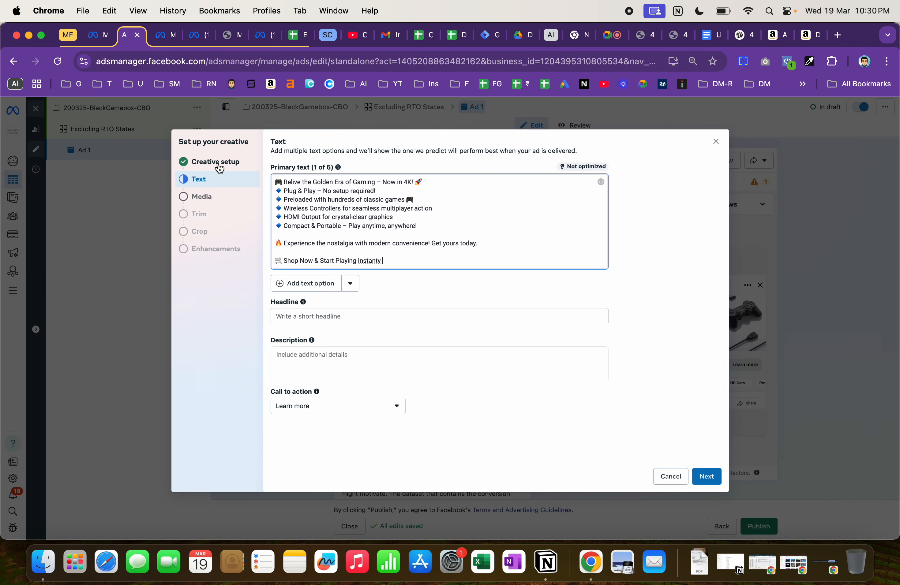
click(390, 317)
key(cmd+v)
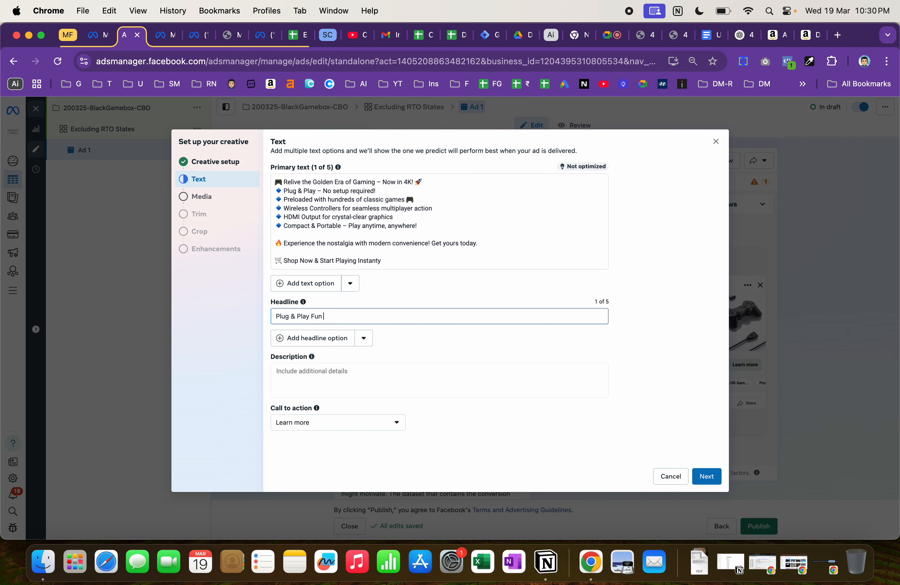
Search Google for "gamestick emoi" in a new browser tab.
click(835, 41)
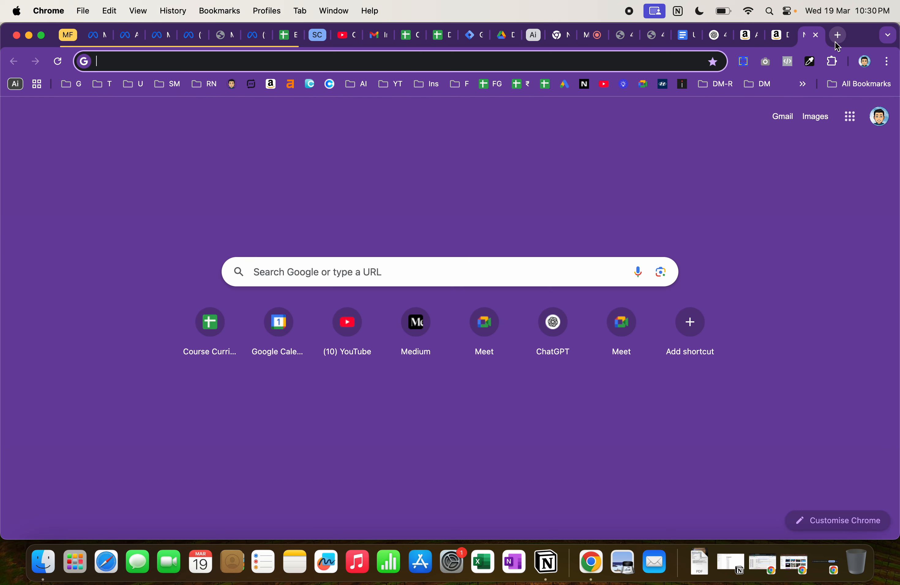
text(gamas)
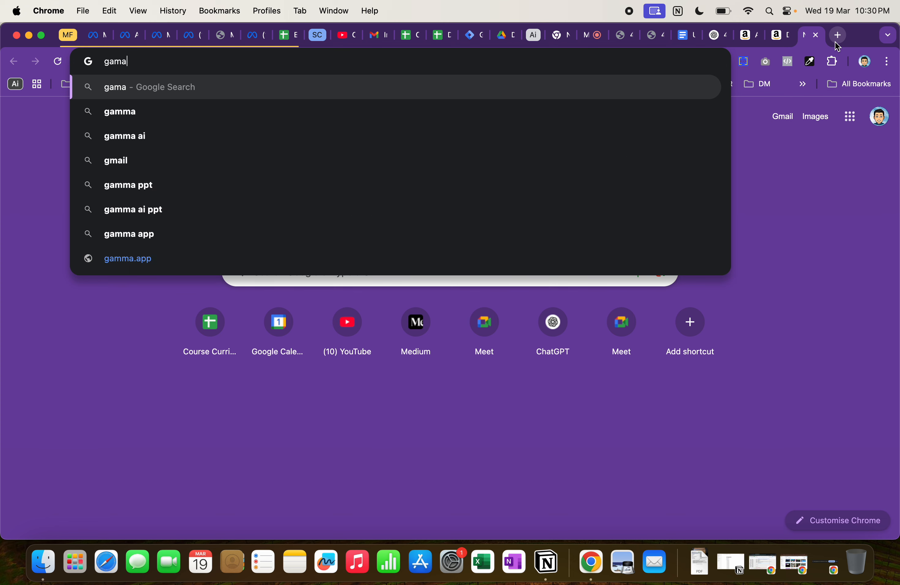
key(BackSpace)
key(BackSpace)
text(estick emj)
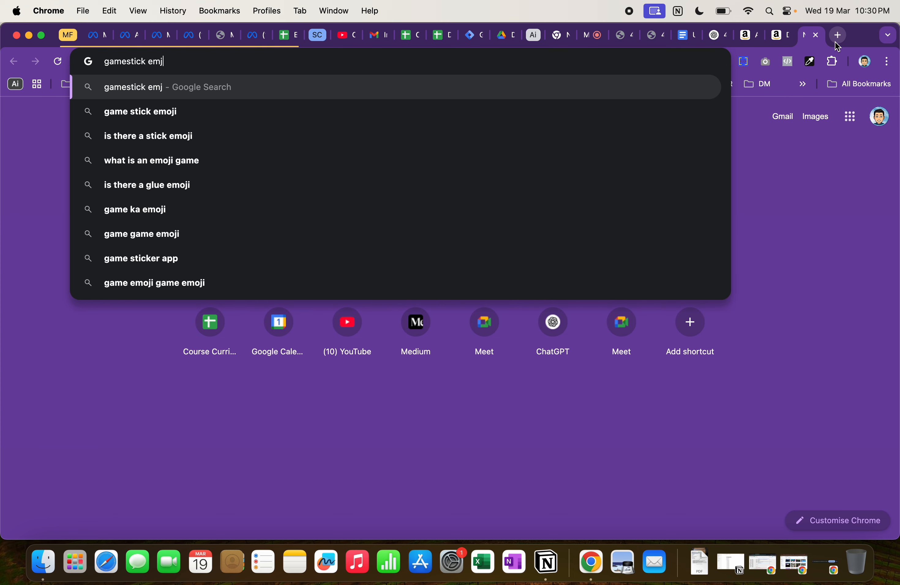
key(BackSpace)
text(oi)
key(Return)
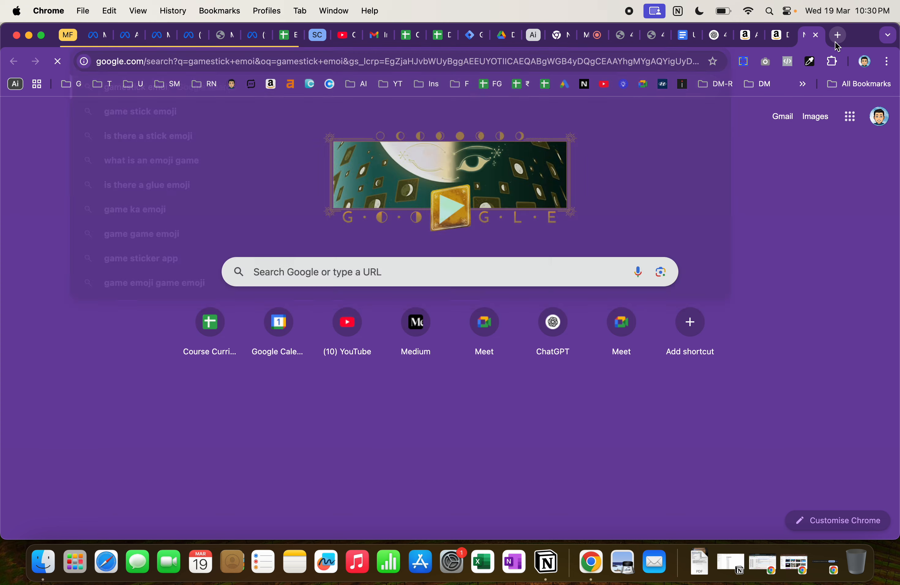
Copy the video game controller emoji from Emojipedia's Video Game page and append it to the ad headline "Plug & Play Fun" in Ads Manager.
click(228, 280)
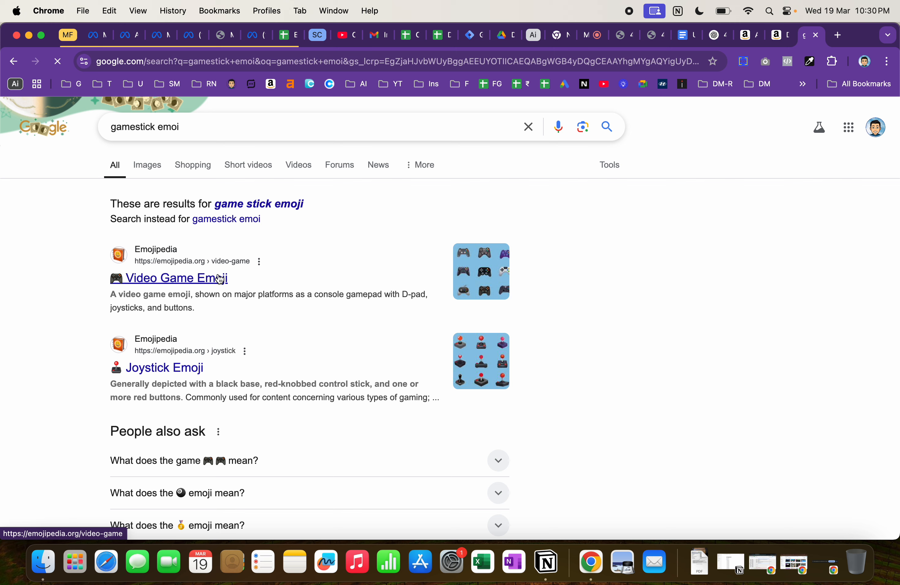
right_click(180, 281)
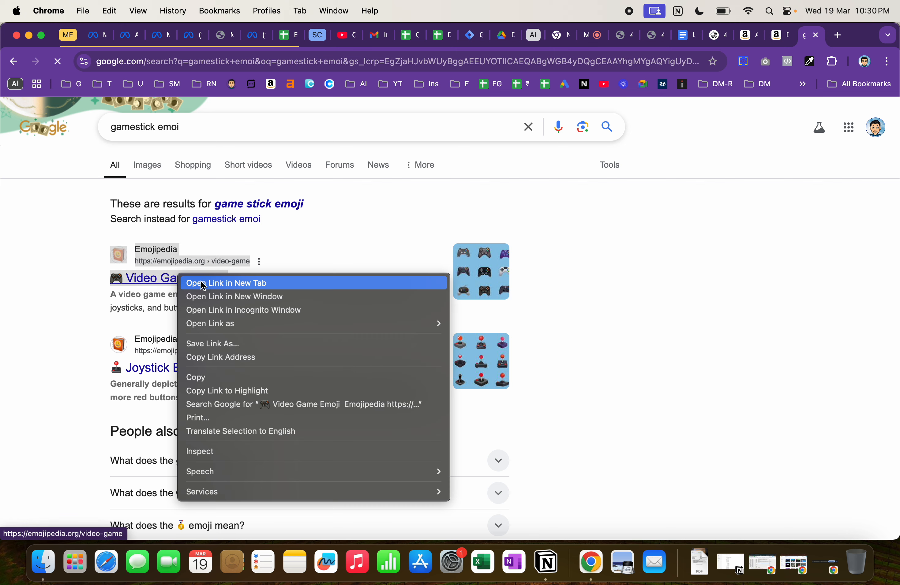
click(241, 282)
click(812, 34)
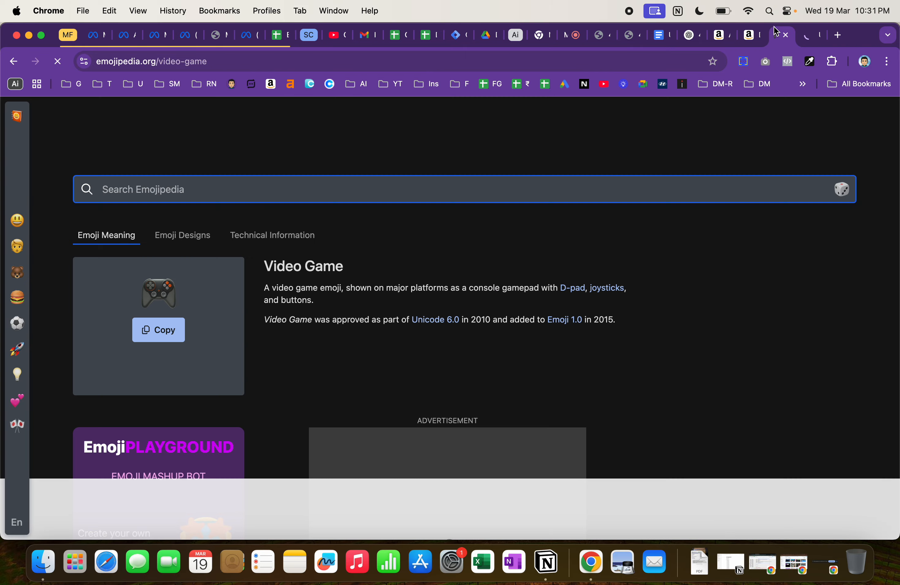
click(168, 340)
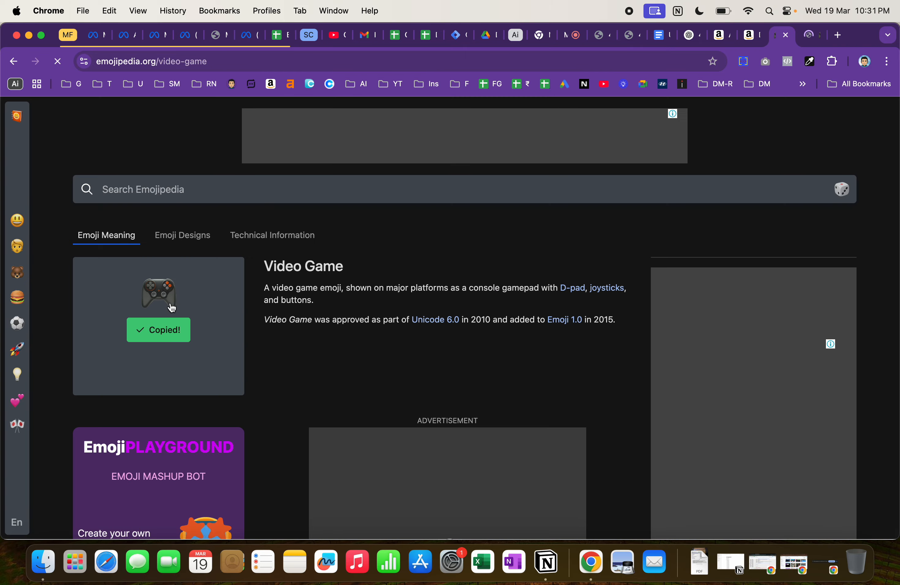
click(127, 33)
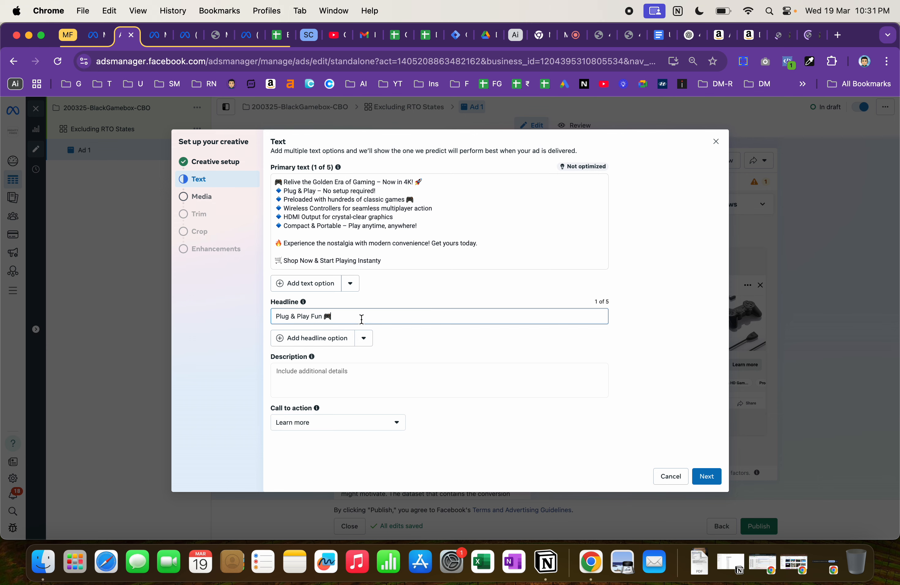
Copy "Enjoy classic gaming on your TV" from ChatGPT's suggested description into the ad's description in Ads Manager.
click(334, 382)
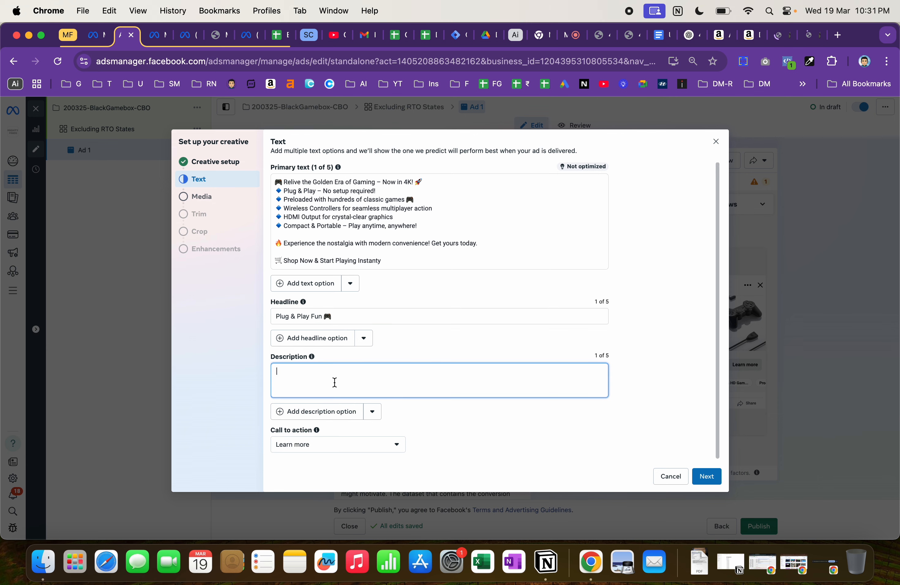
click(691, 36)
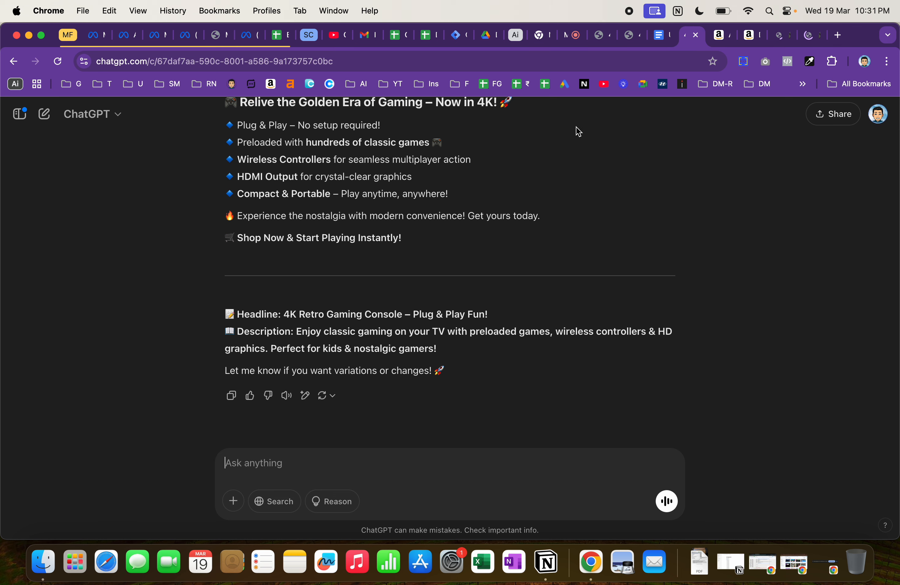
drag(297, 331, 446, 329)
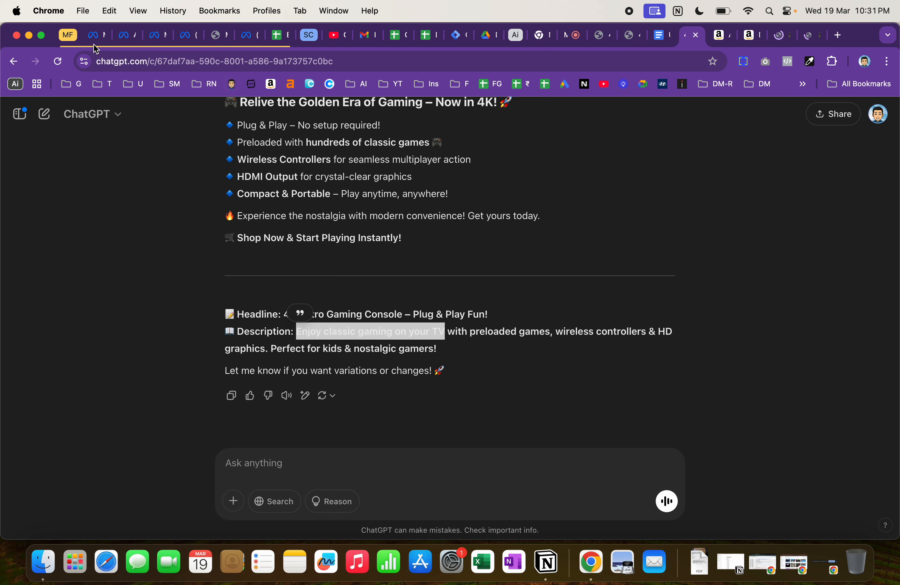
click(124, 44)
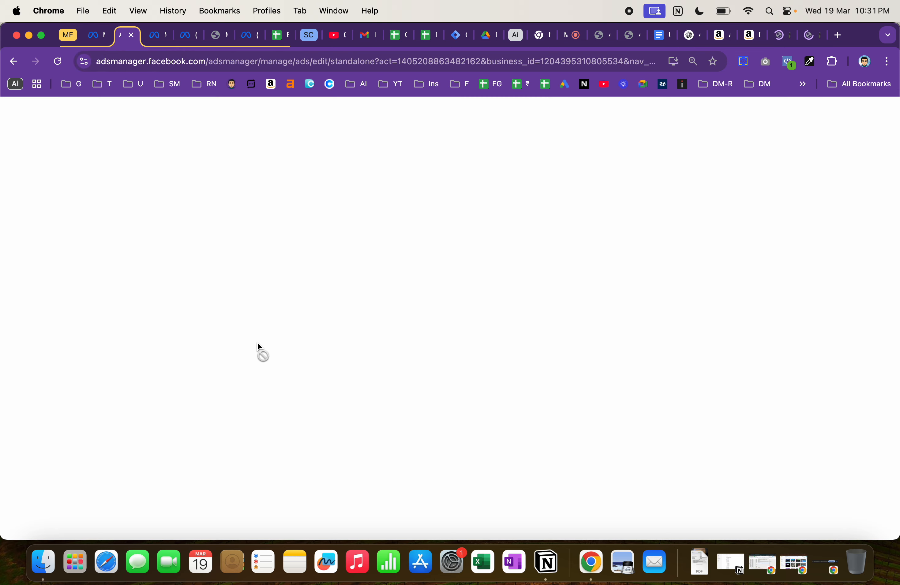
key(super+v)
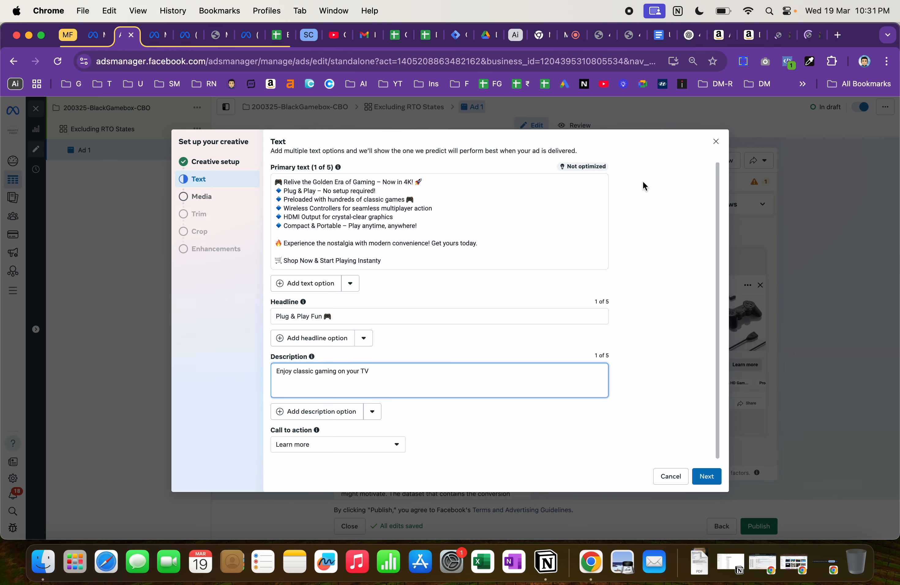
Copy the video game emoji from Emojipedia again and append it to the ad's description in Ads Manager.
click(779, 43)
click(183, 338)
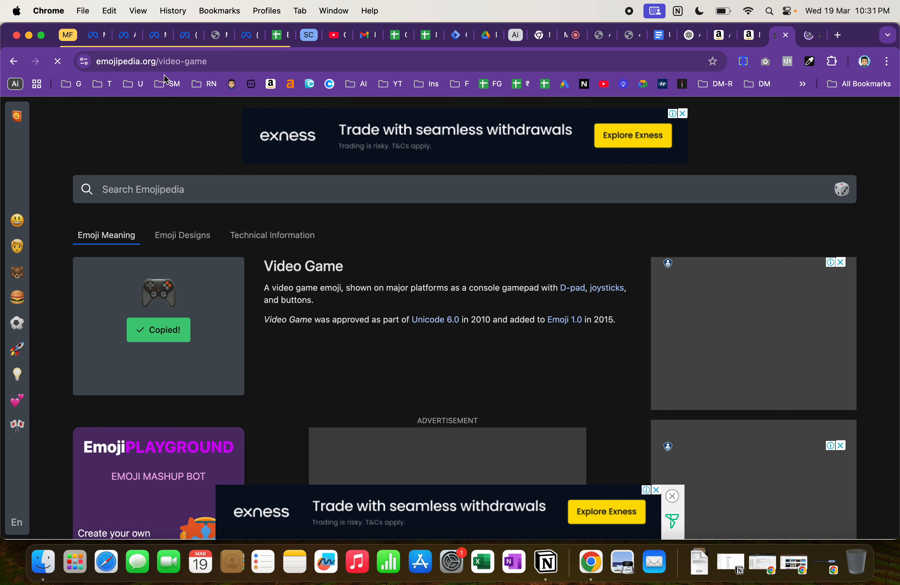
click(129, 38)
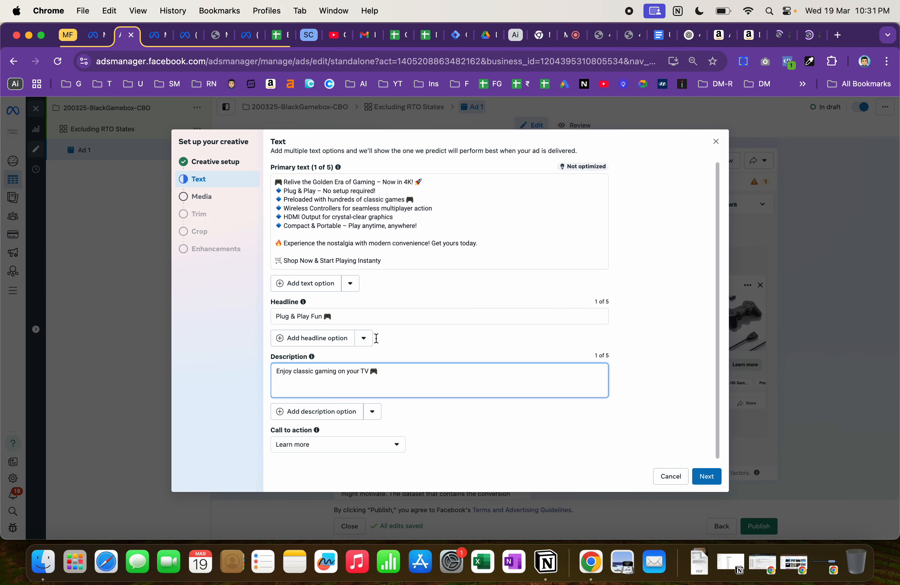
Set the ad's call to action to Shop now.
click(350, 453)
scroll(356, 372, up, 5)
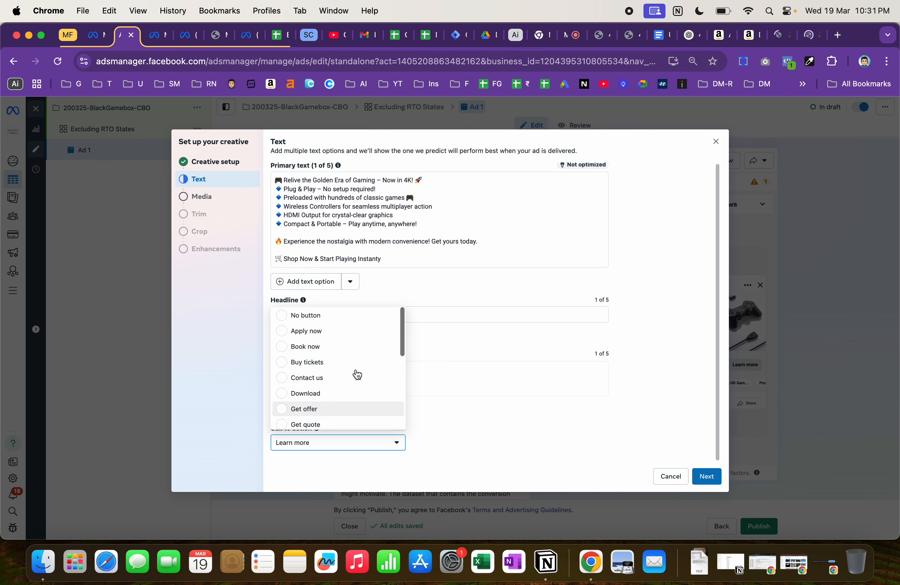
scroll(357, 374, down, 5)
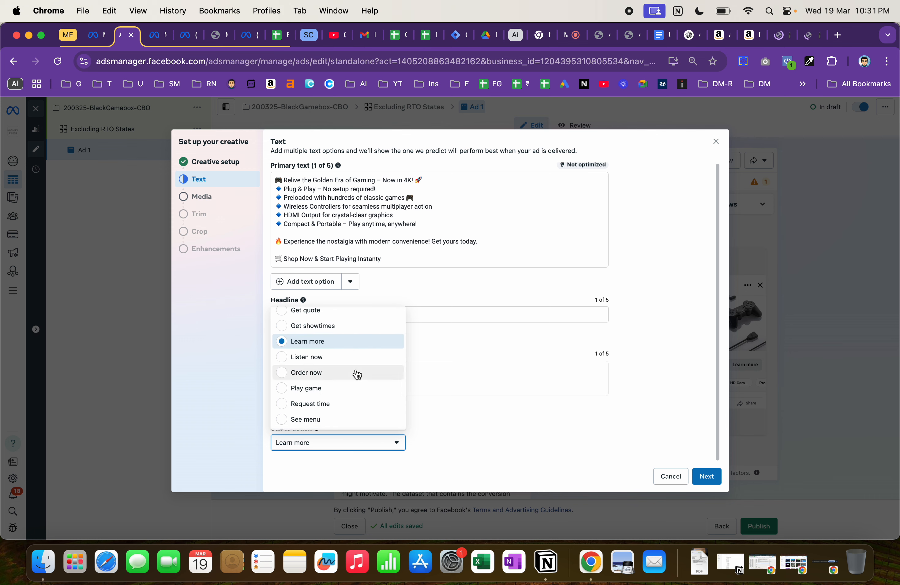
scroll(358, 396, down, 3)
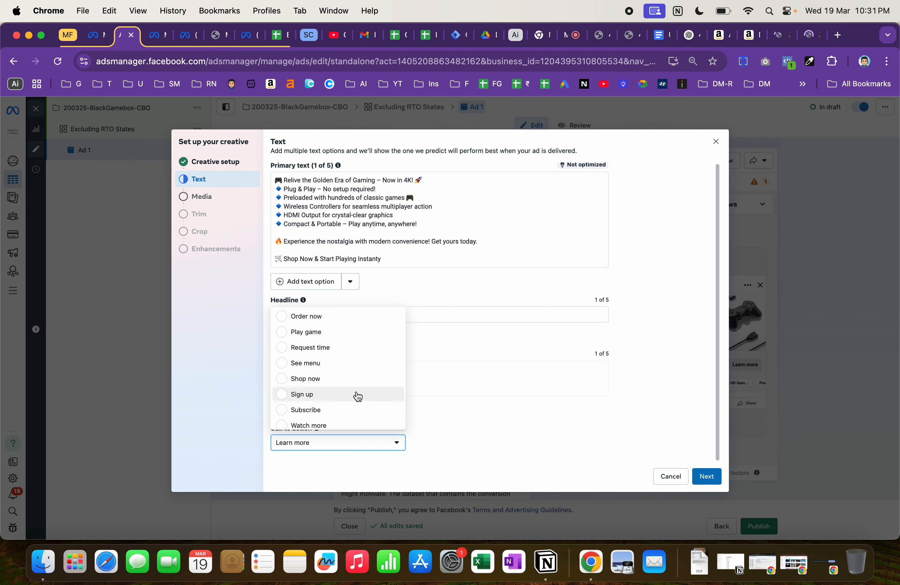
scroll(357, 395, up, 5)
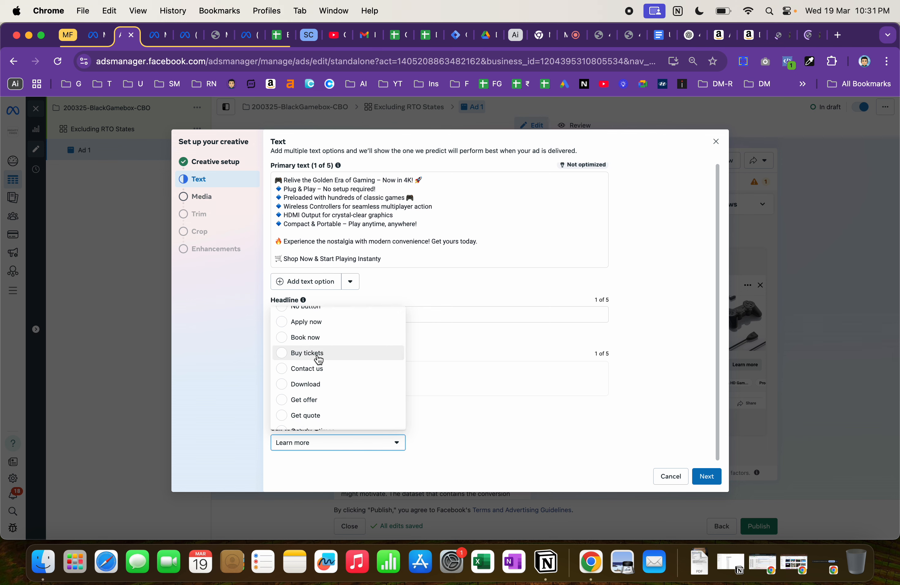
scroll(342, 378, down, 2)
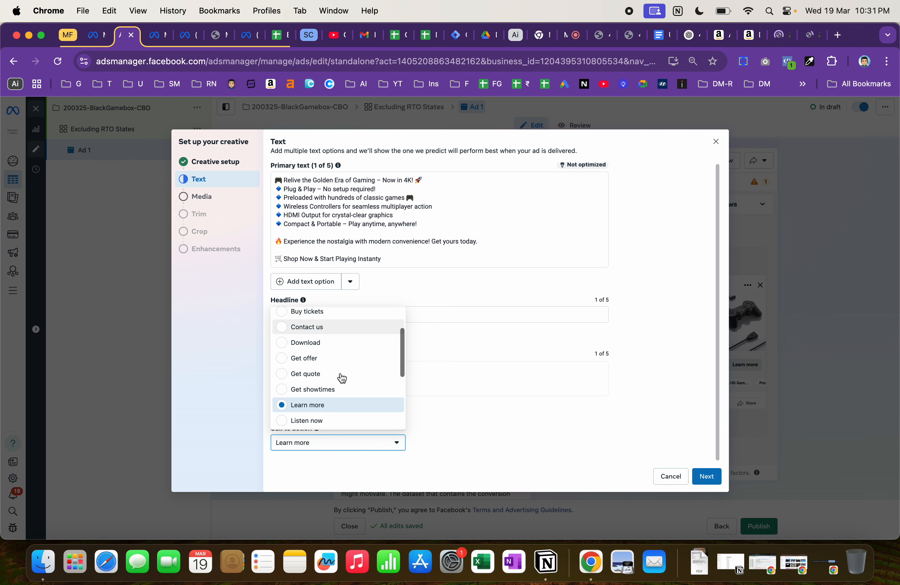
scroll(340, 376, down, 3)
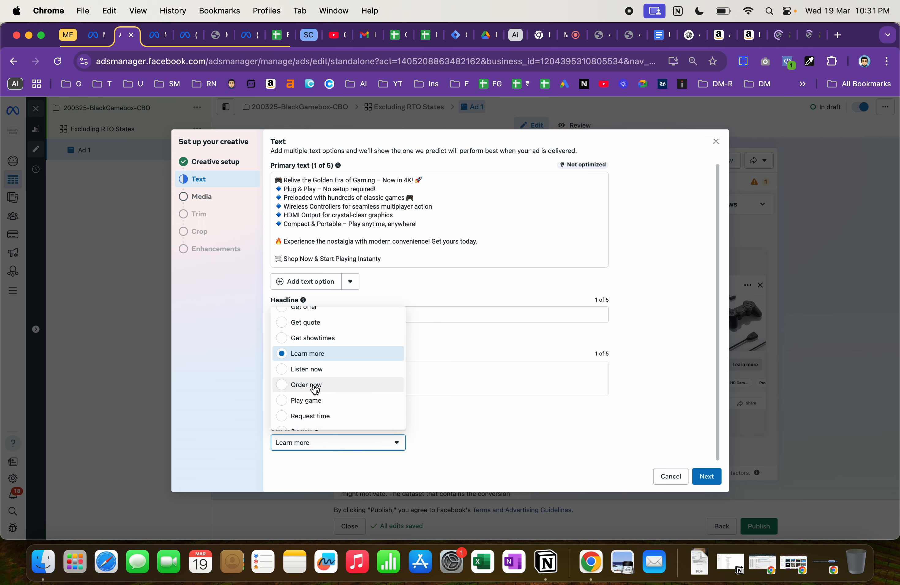
scroll(316, 390, down, 5)
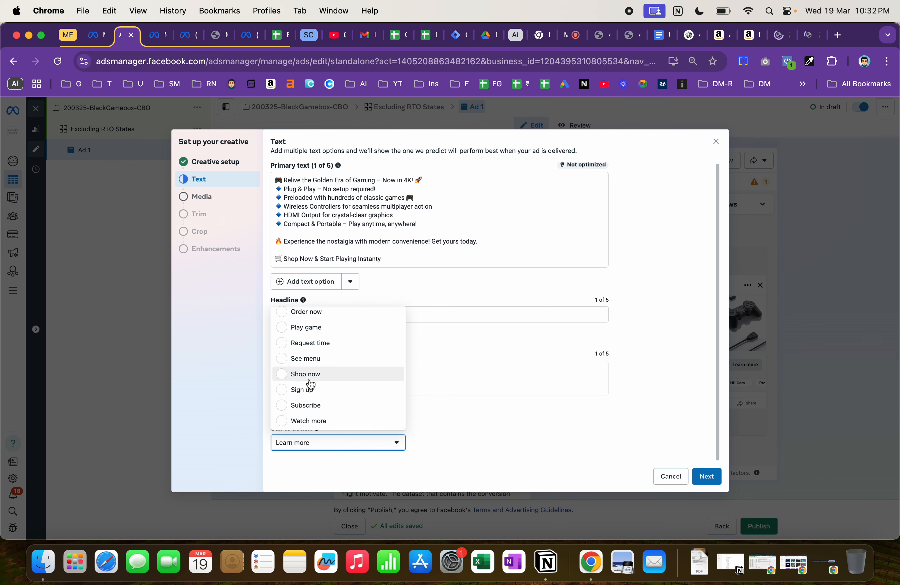
click(331, 375)
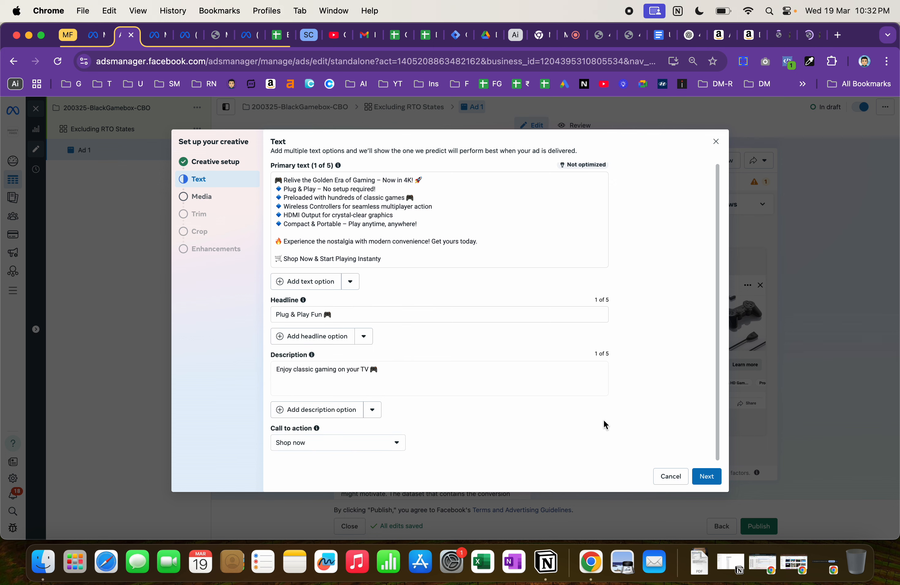
Proceed to the creative's media and upload the 2.3 MB ad video captioned "10,000 nostalgic retro games!" from Downloads.
click(708, 476)
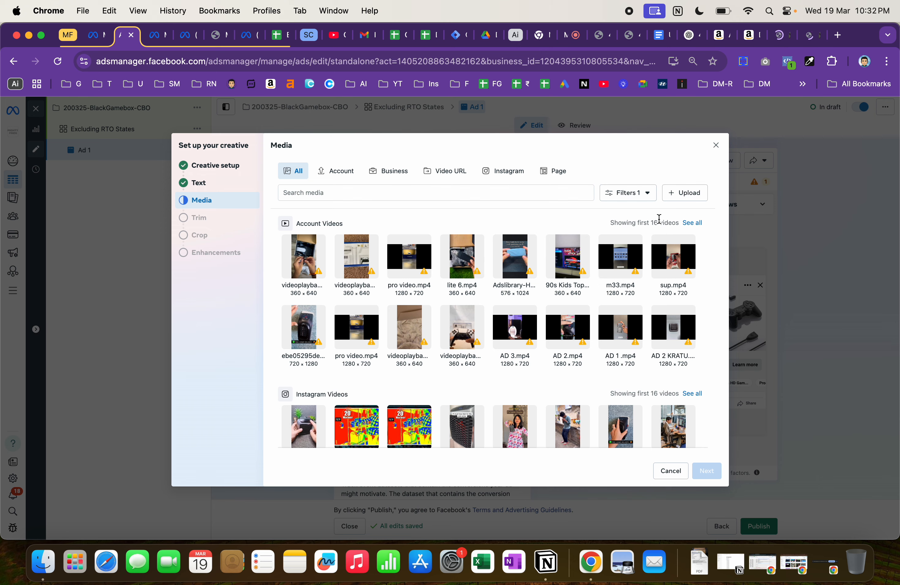
click(686, 198)
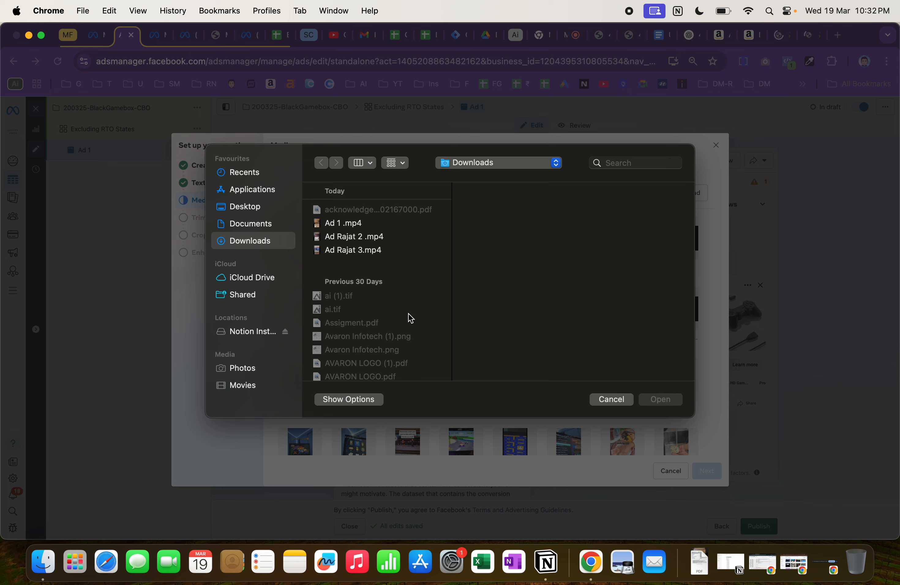
click(337, 235)
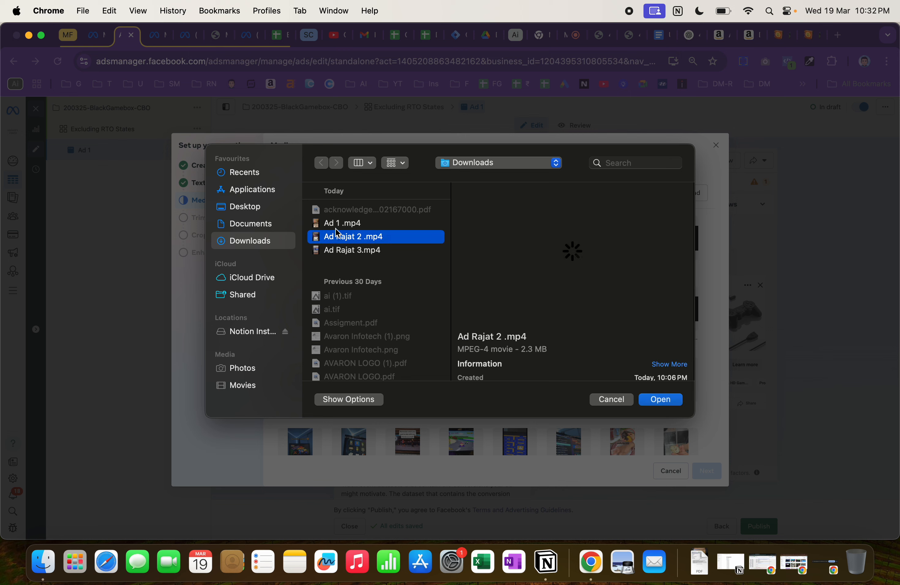
click(337, 224)
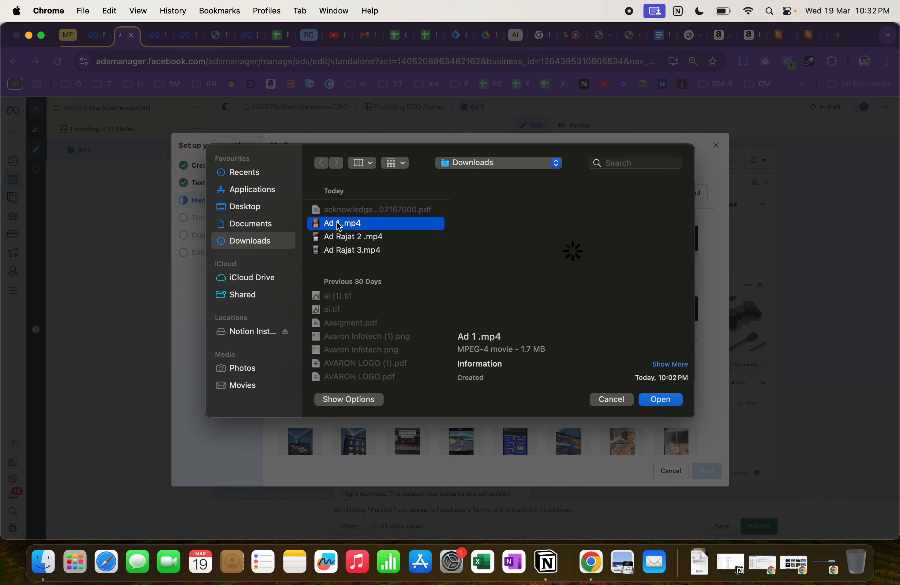
click(344, 237)
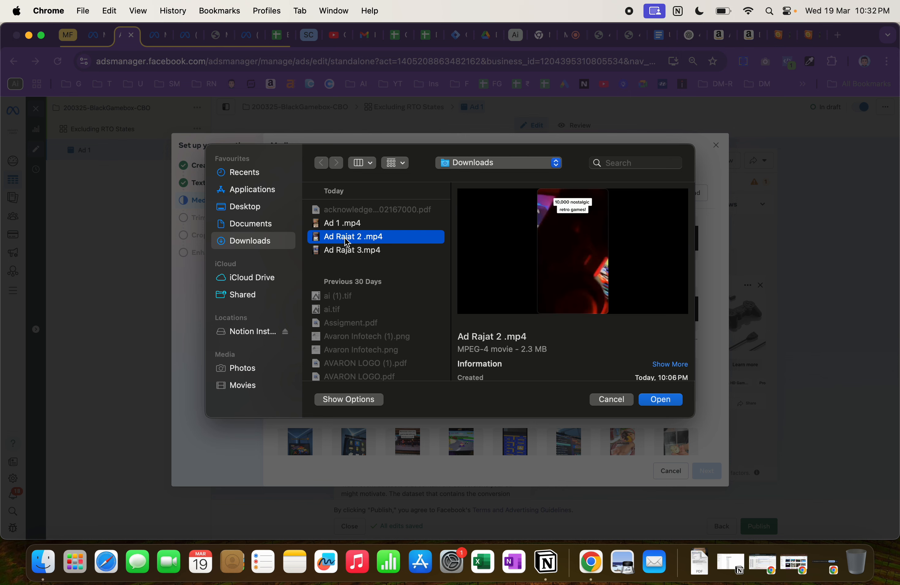
click(353, 251)
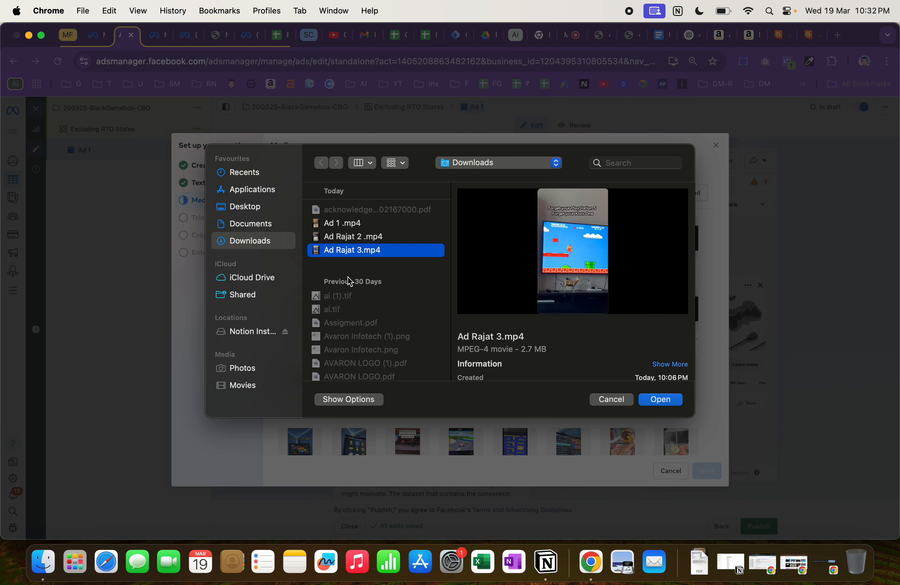
click(351, 237)
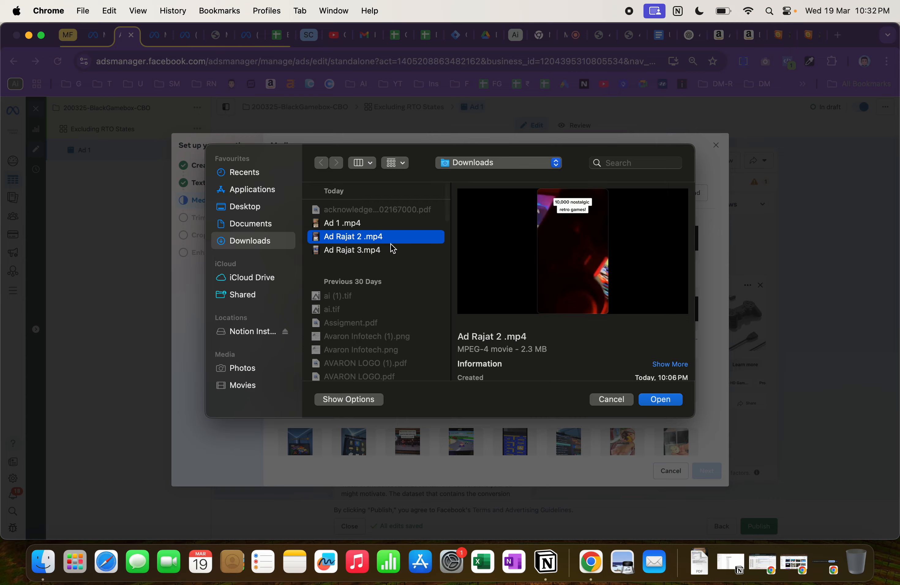
click(677, 399)
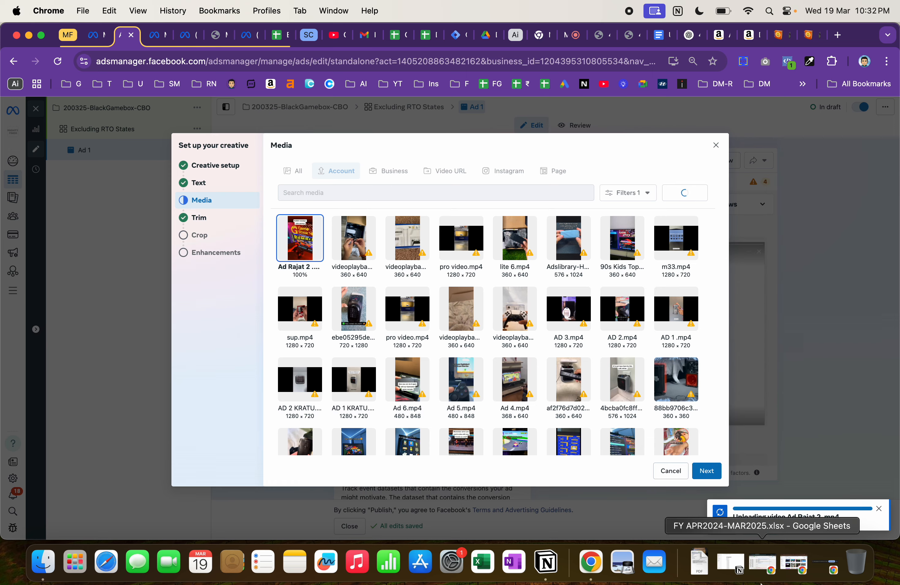
Switch to the Gamestick folder in Google Drive, download the video captioned "Every 90's kid needs this" and check the recent downloads.
click(795, 565)
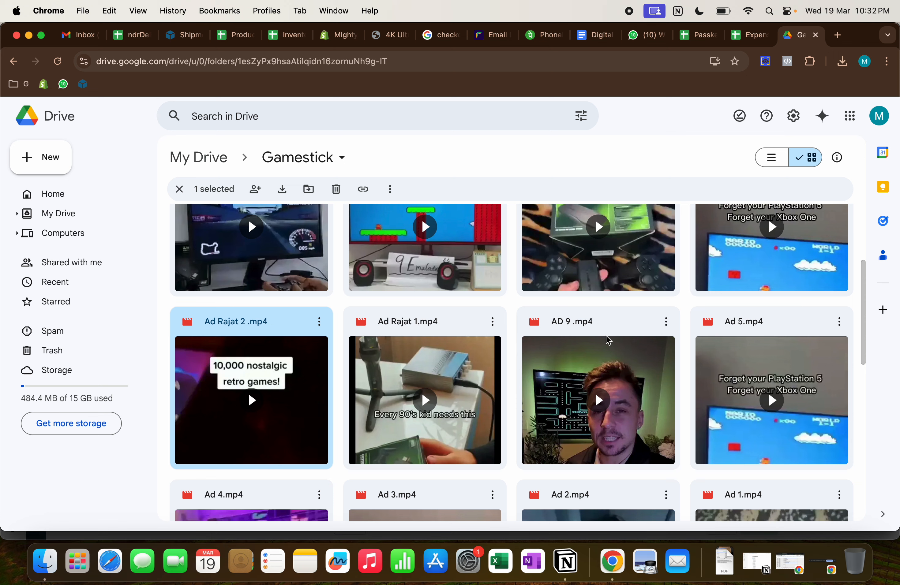
click(842, 61)
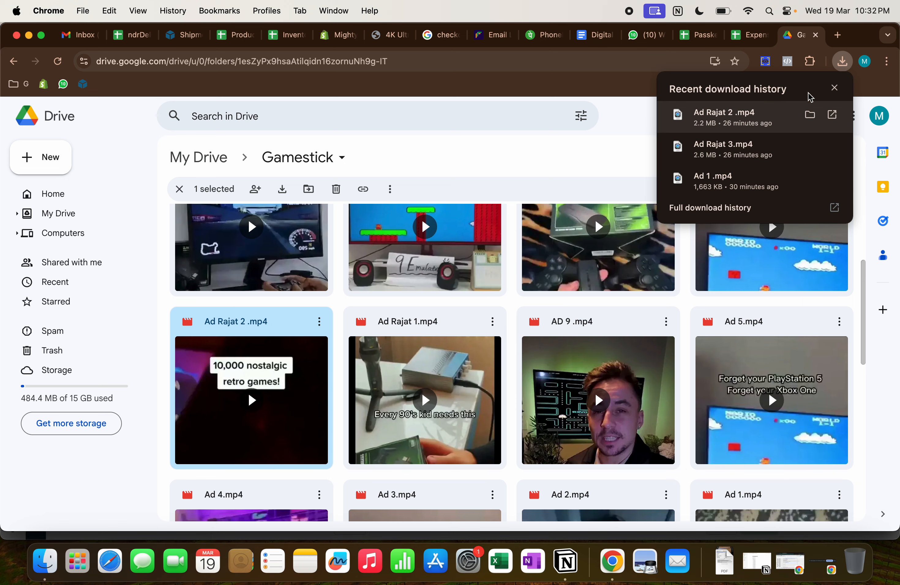
drag(737, 176, 532, 339)
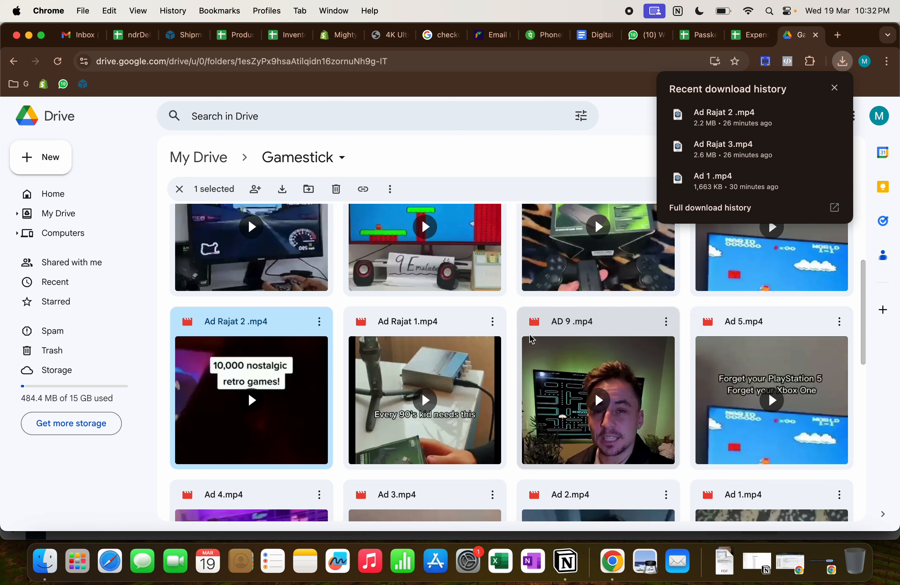
click(492, 323)
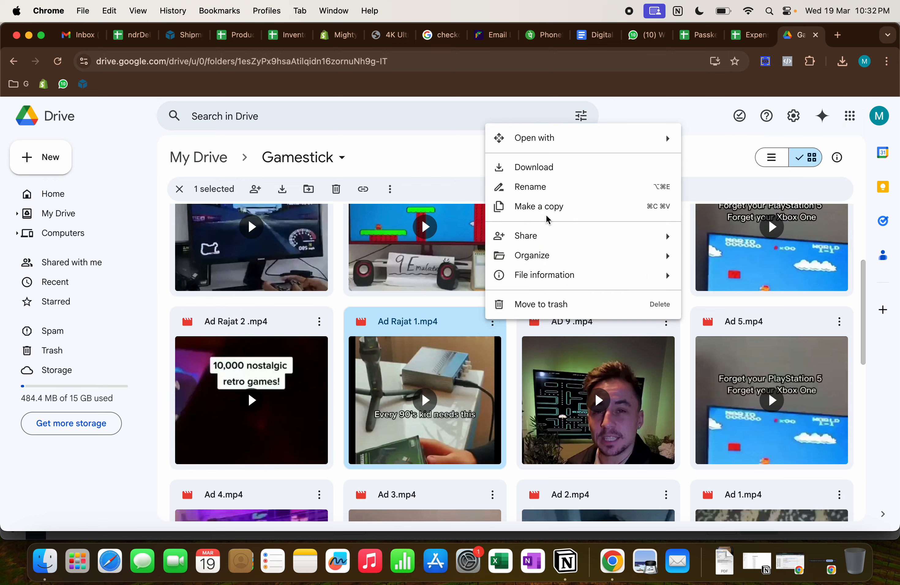
click(607, 169)
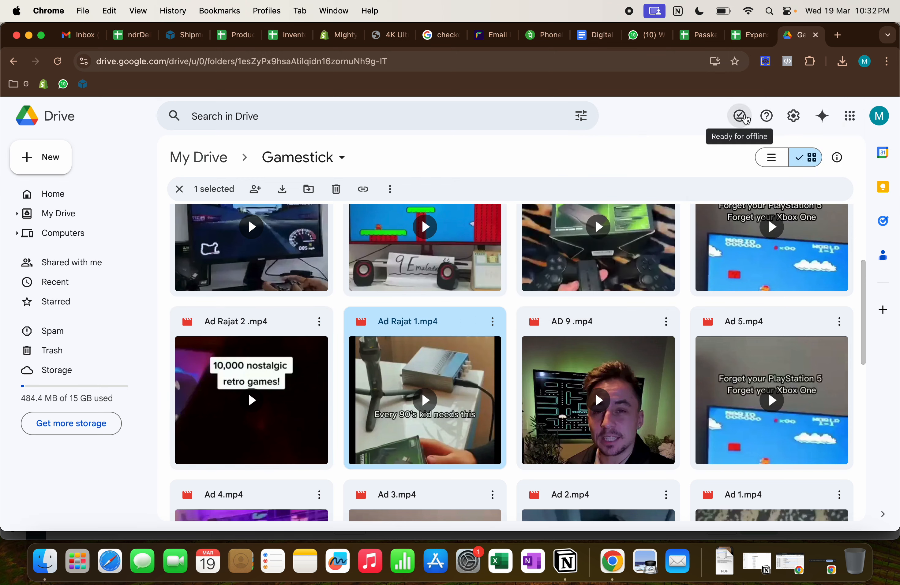
click(842, 60)
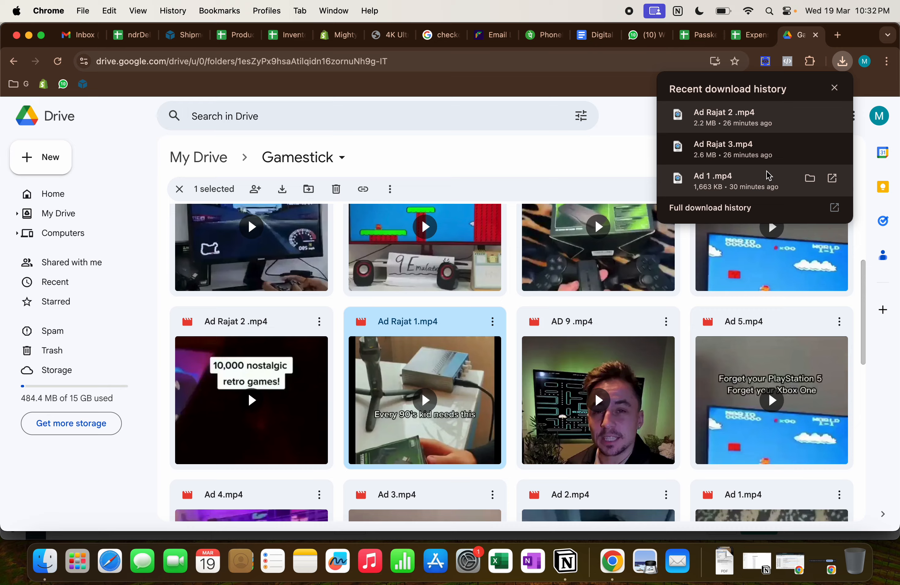
click(605, 159)
key(super+m)
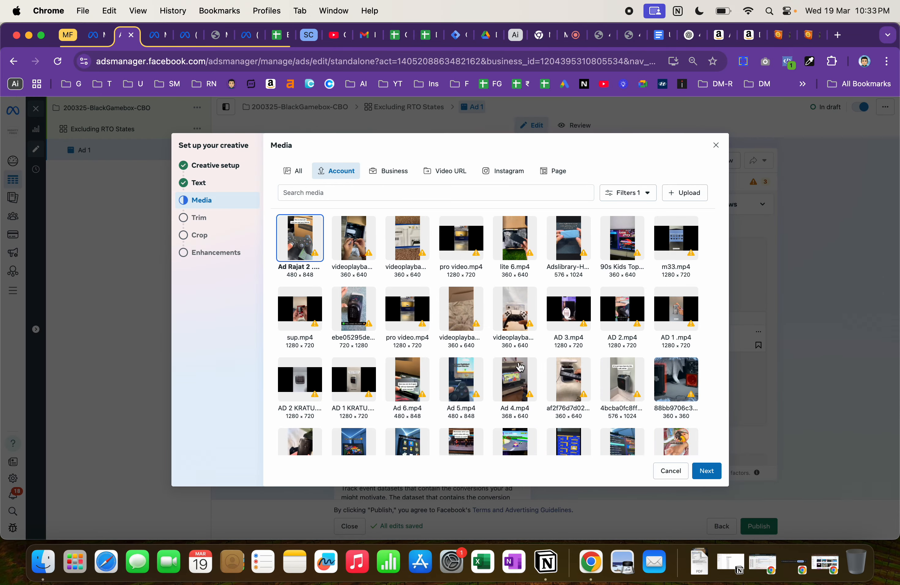
Return to Ads Manager and advance the uploaded video through the crop settings, keeping the original crop for the square placements.
mouse_move(326, 252)
click(708, 473)
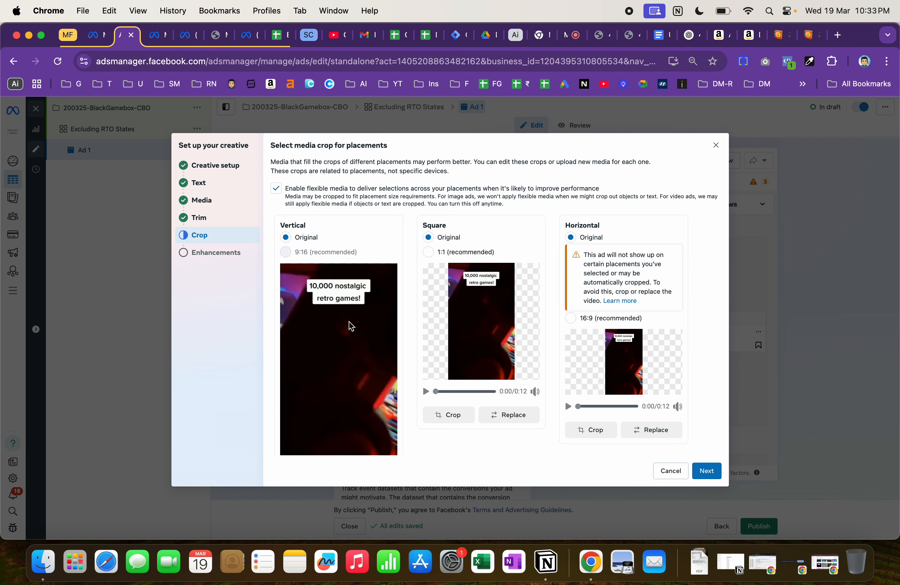
scroll(344, 358, down, 3)
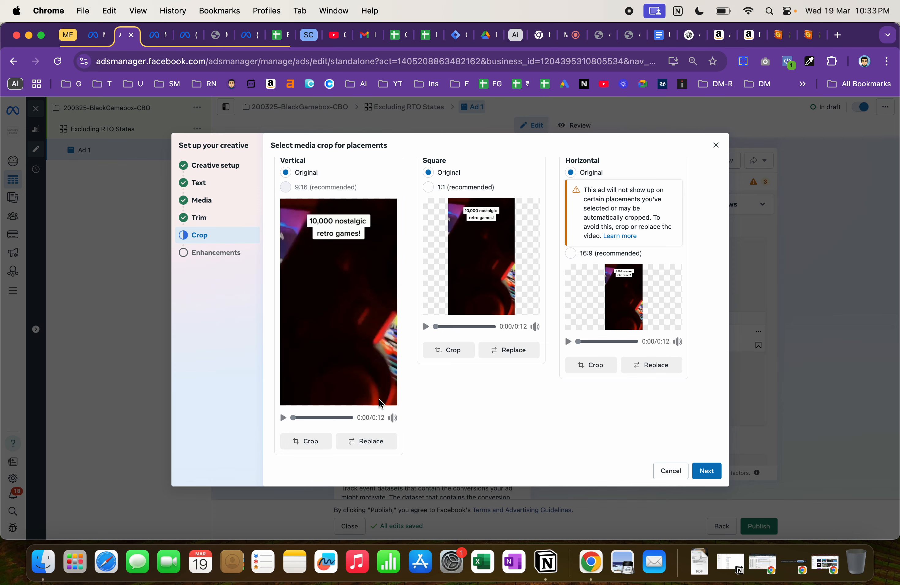
click(330, 337)
click(428, 187)
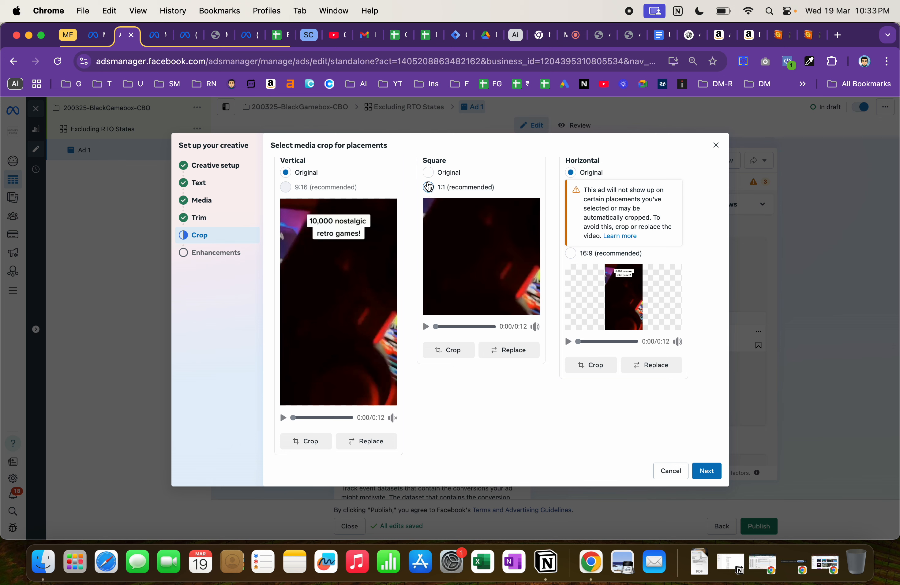
key(Up)
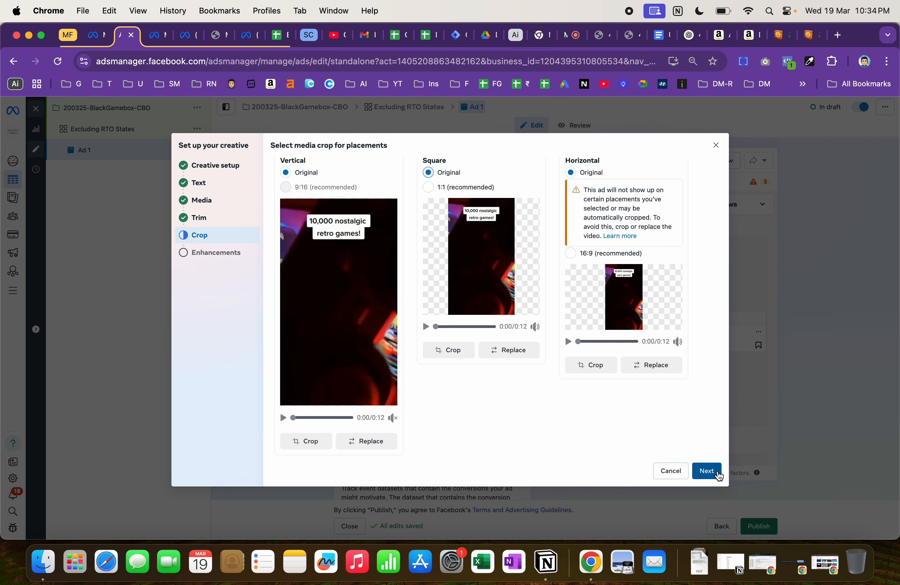
click(706, 471)
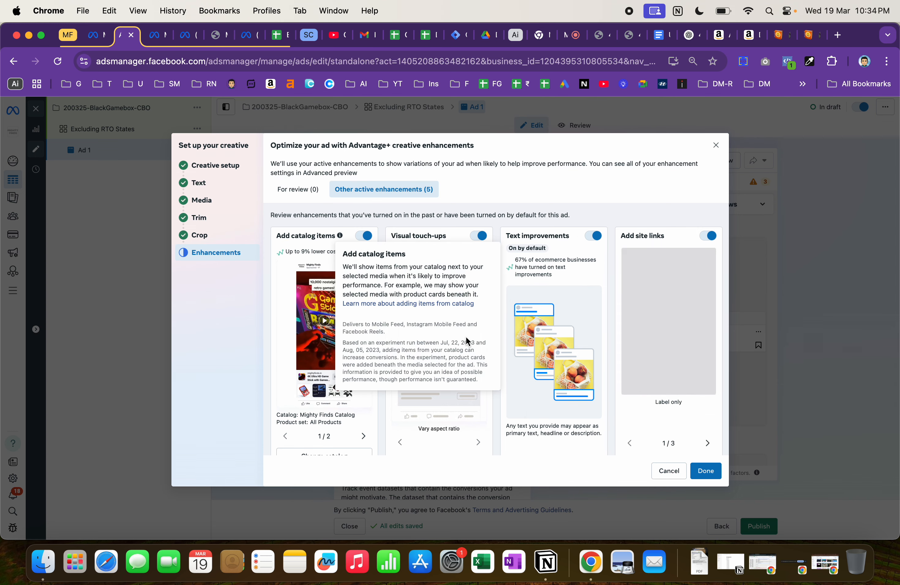
Review the active Advantage+ creative enhancements, leave them all on and finish the creative setup.
scroll(541, 351, down, 2)
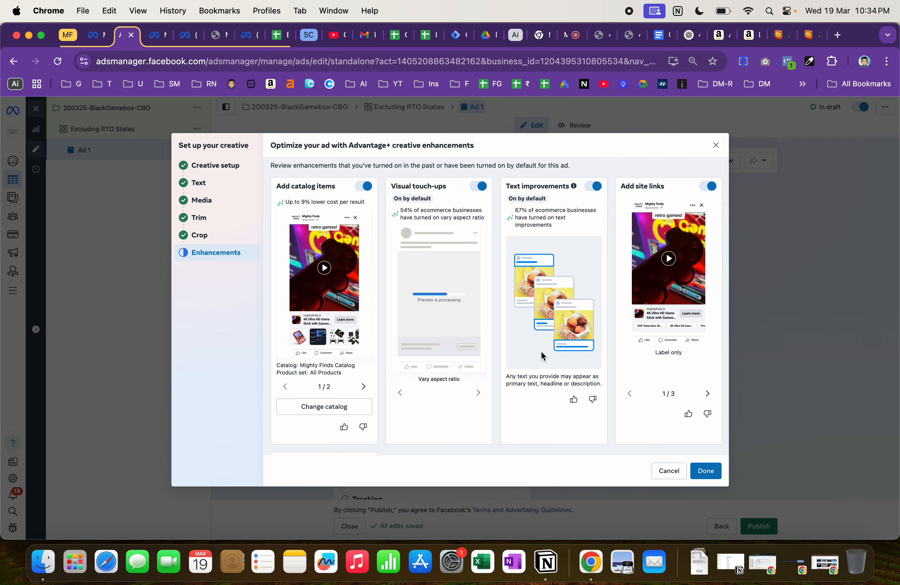
scroll(541, 352, down, 4)
scroll(541, 356, down, 4)
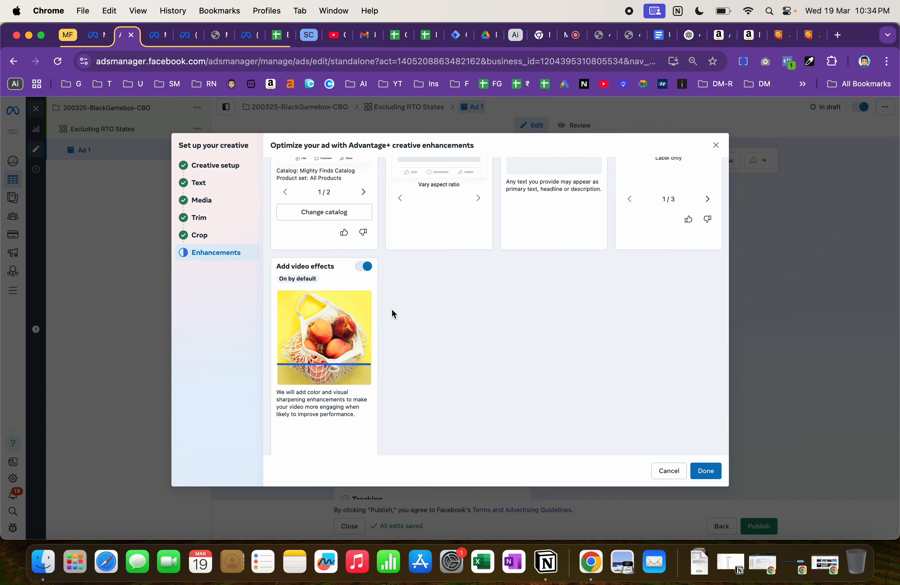
scroll(387, 347, up, 10)
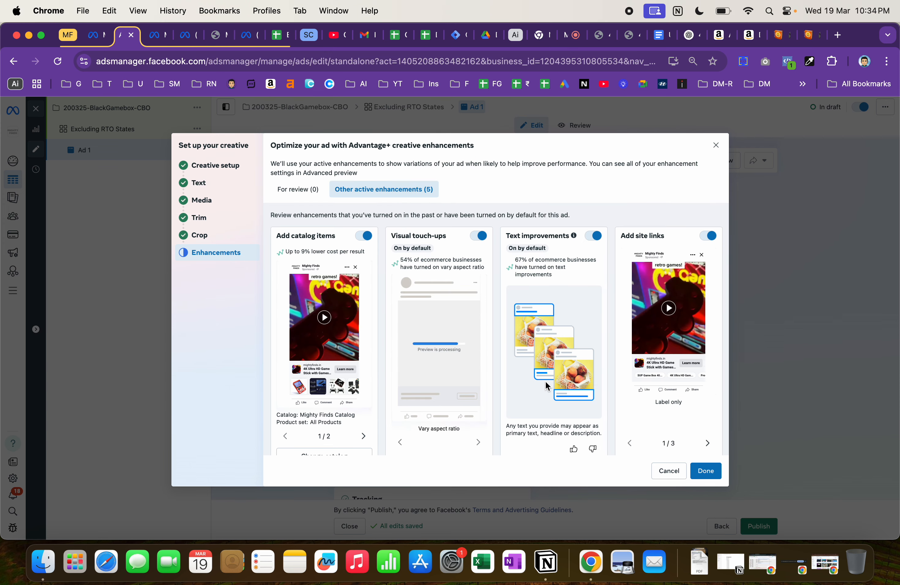
click(706, 471)
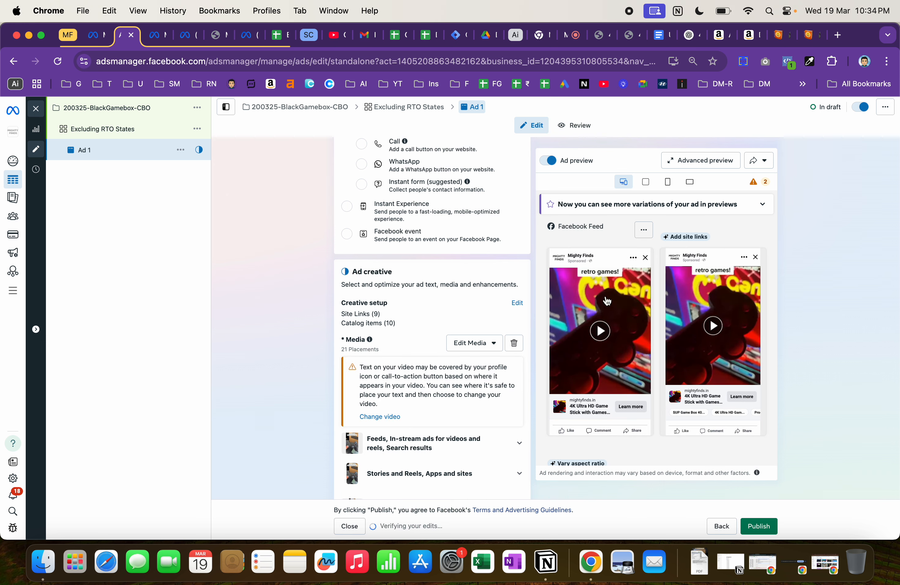
Copy ChatGPT's ad copy, from "Relive the Golden Era of Gaming" to "Shop Now & Start Playing Instantly!", into the ad's primary text.
scroll(465, 383, down, 10)
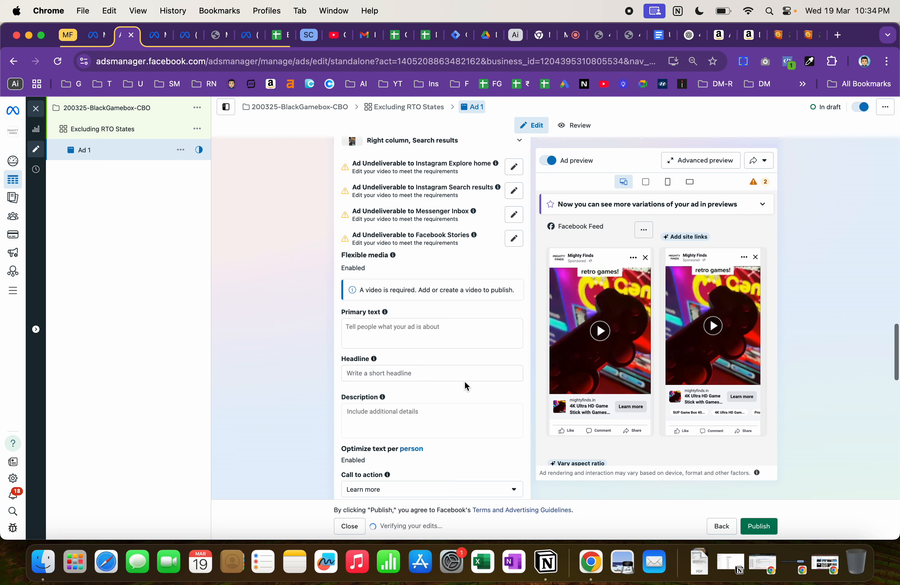
click(443, 322)
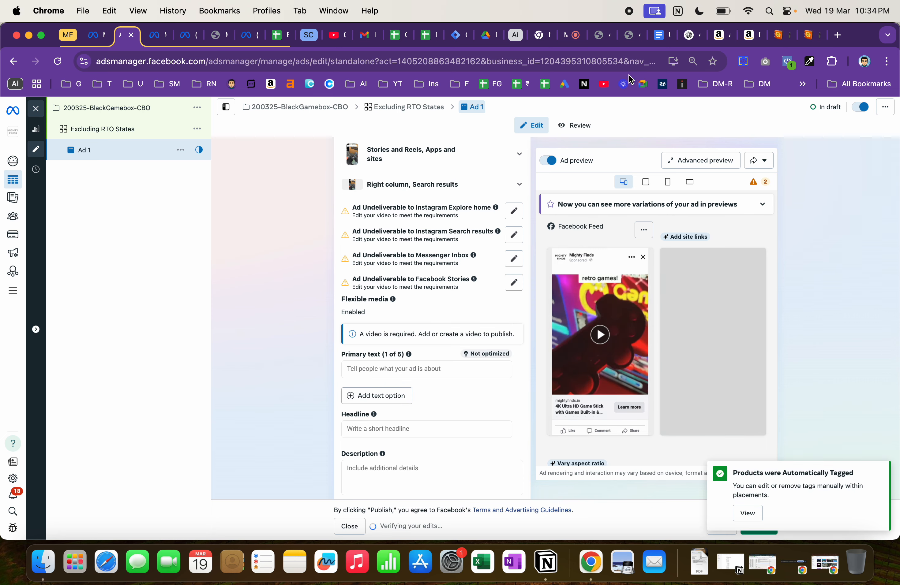
click(688, 37)
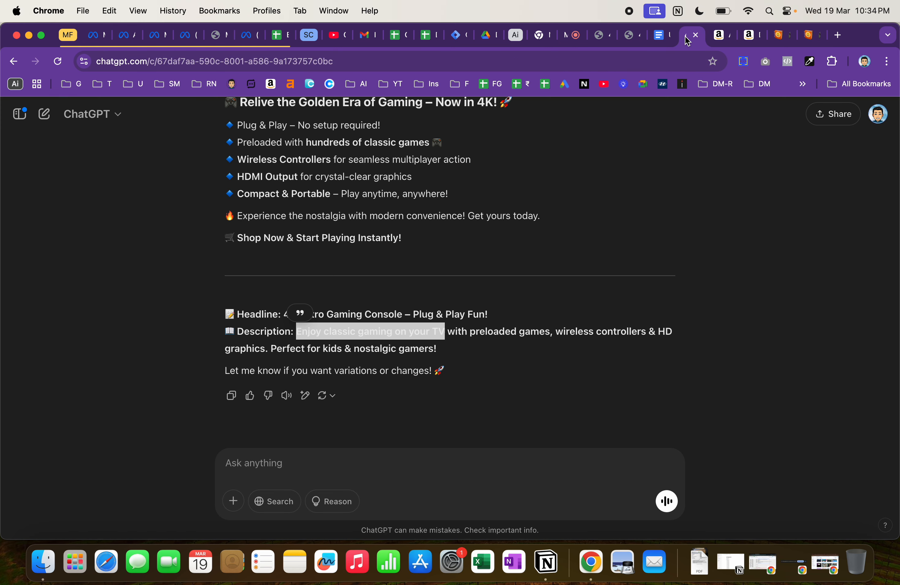
scroll(445, 311, up, 3)
drag(422, 345, 225, 203)
key(super+c)
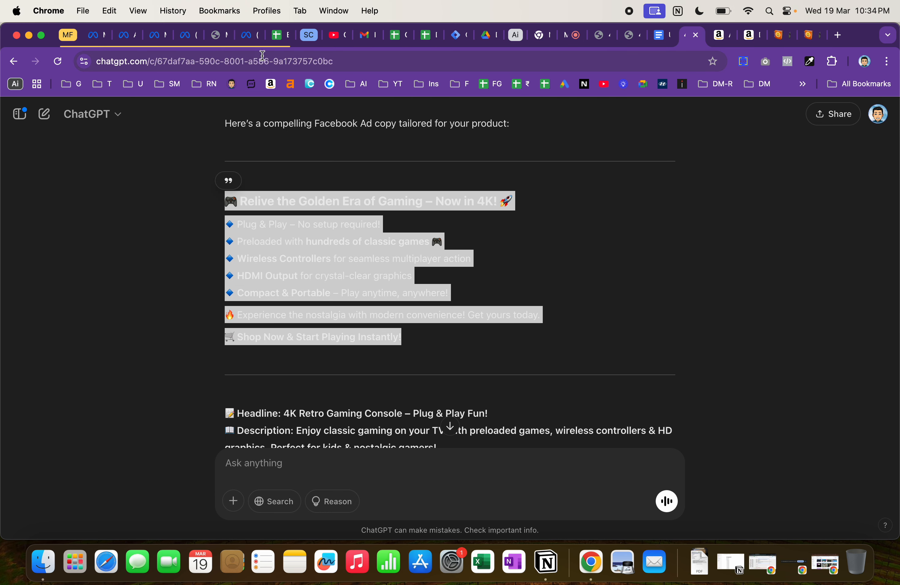
click(128, 35)
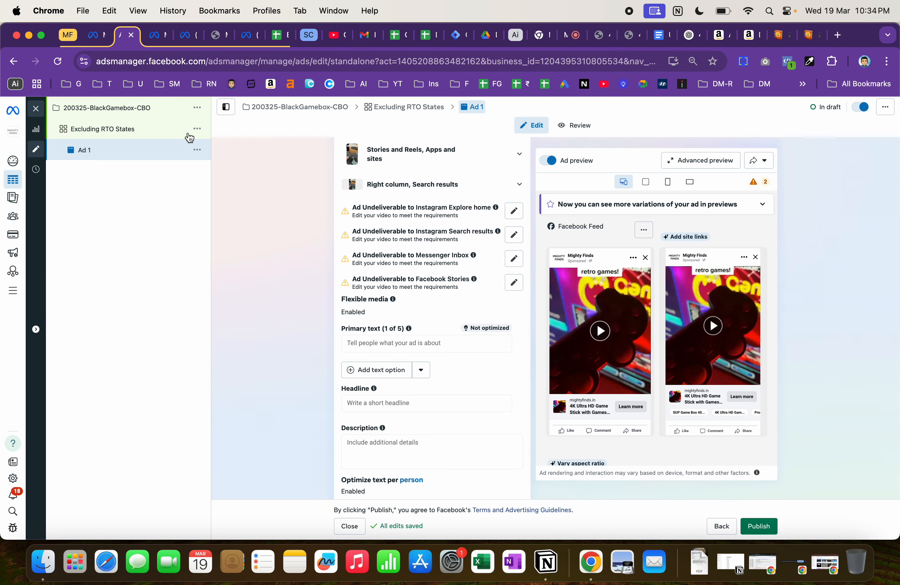
click(397, 342)
key(super+v)
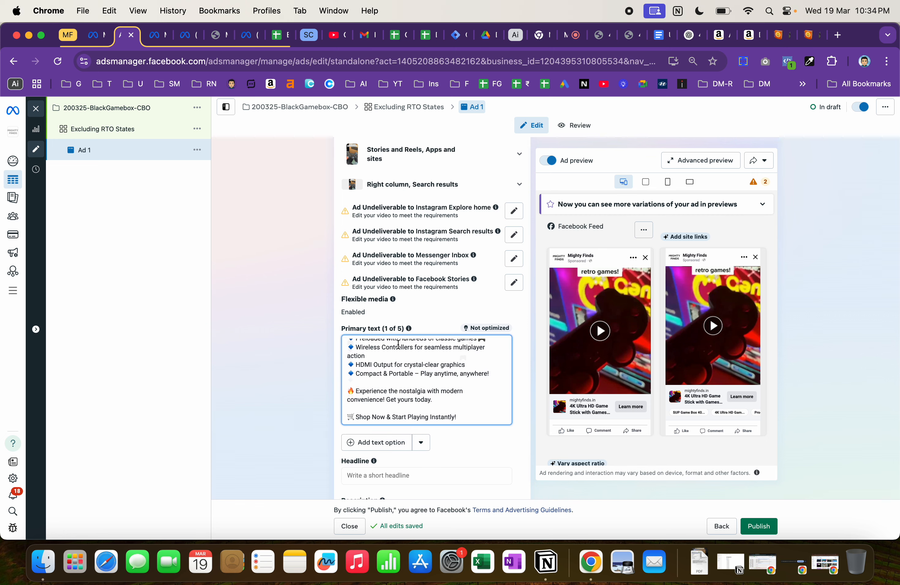
Remove the exclamation mark ending "Shop Now & Start Playing Instantly!" and check the primary text against the ad preview.
key(BackSpace)
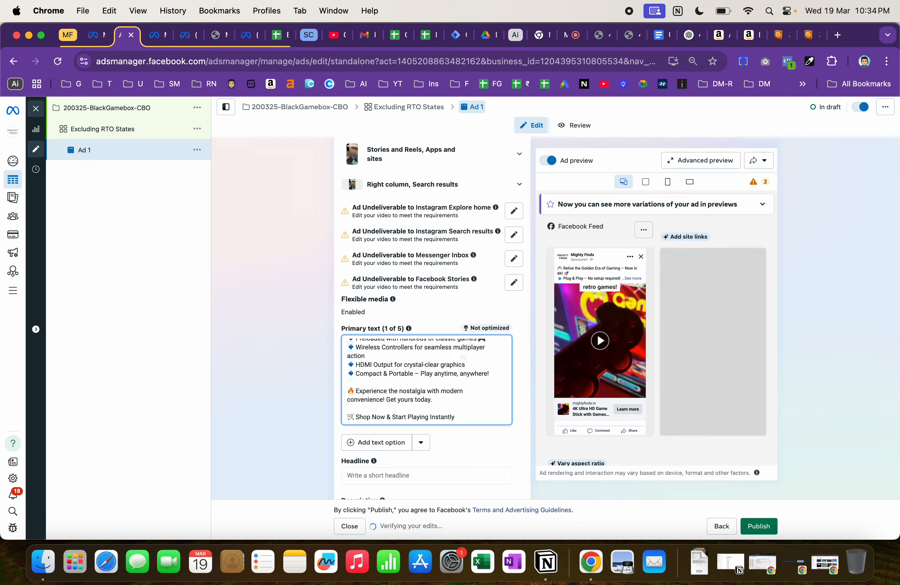
scroll(608, 313, up, 5)
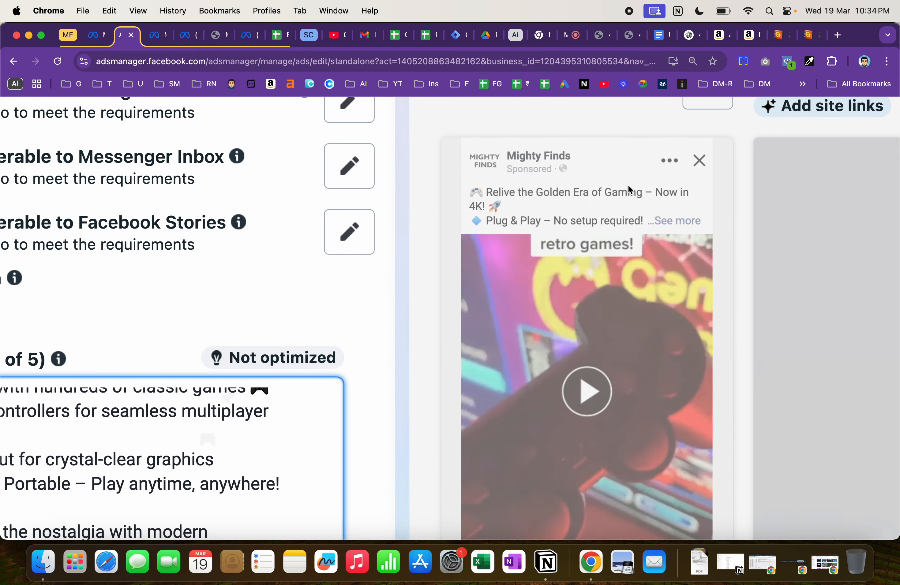
scroll(620, 223, down, 5)
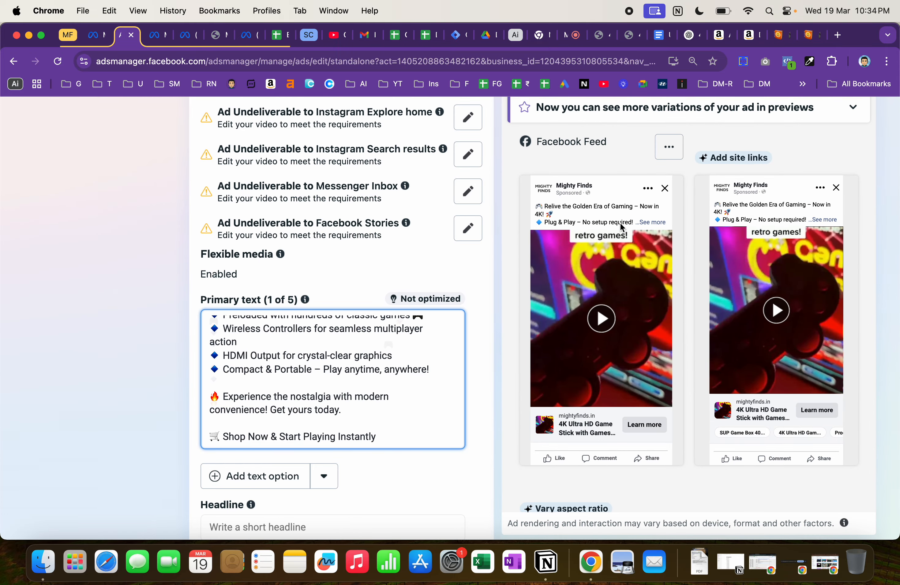
scroll(282, 399, up, 3)
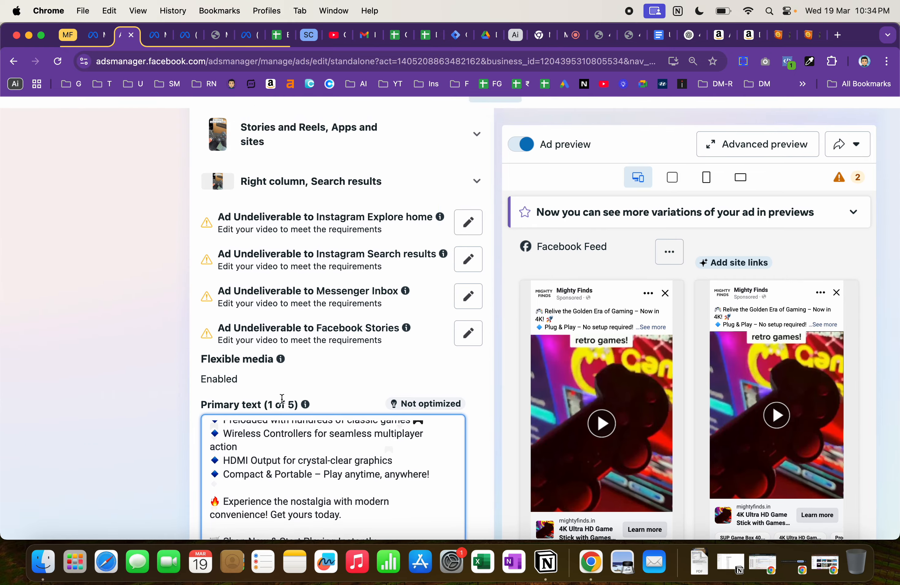
scroll(282, 399, down, 4)
scroll(306, 373, up, 1)
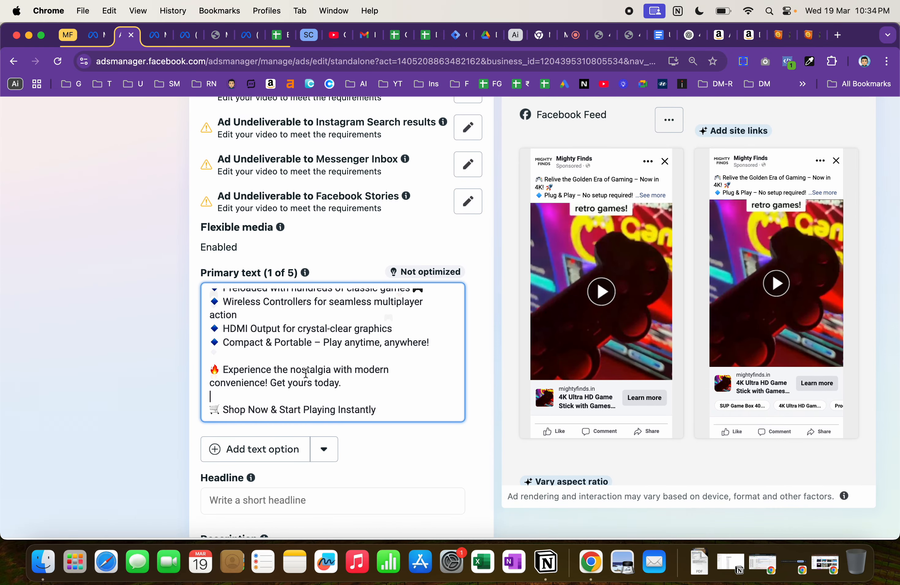
scroll(210, 328, up, 2)
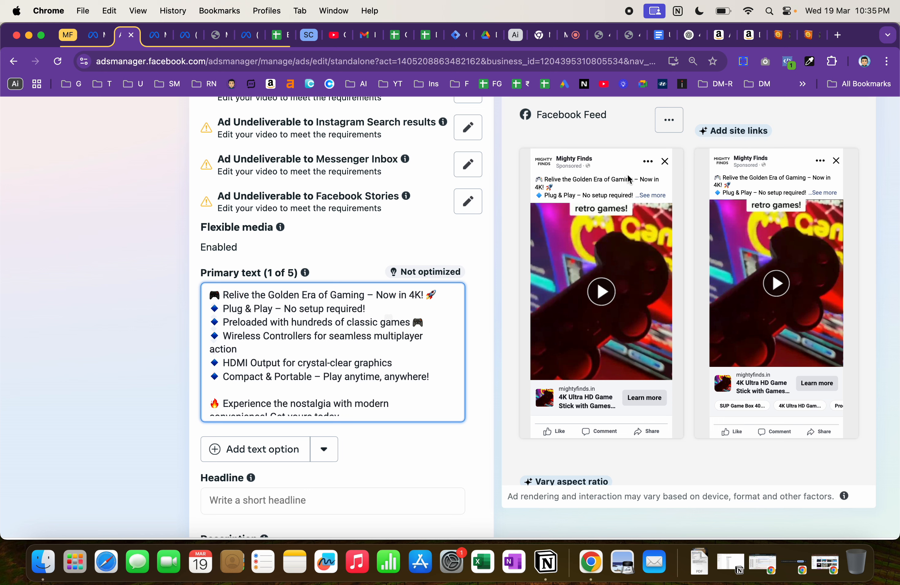
Delete "– Now in 4K" from the primary text's opening line.
drag(366, 299, 413, 298)
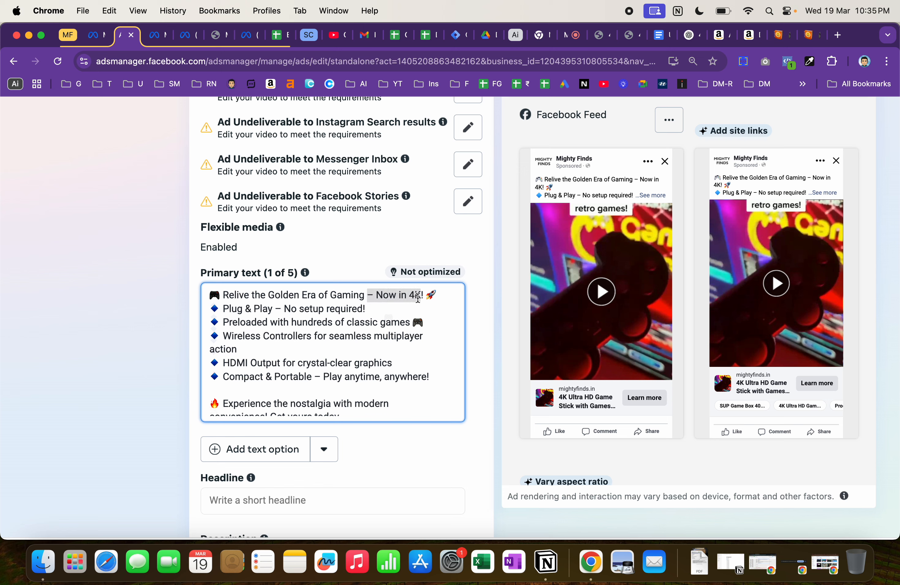
key(BackSpace)
scroll(332, 351, down, 3)
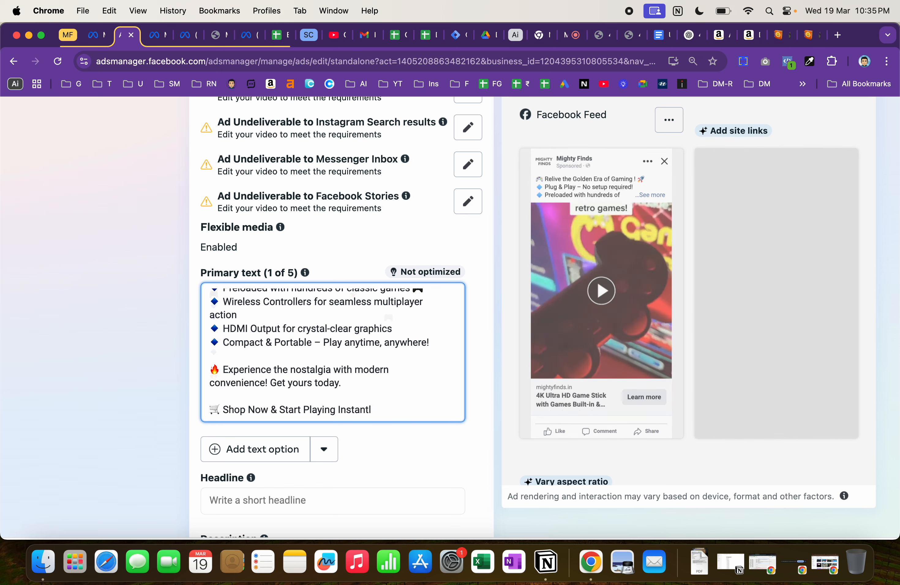
Remove the exclamation marks after "Relive the Golden Era of Gaming" and "No setup required" in the primary text.
click(409, 316)
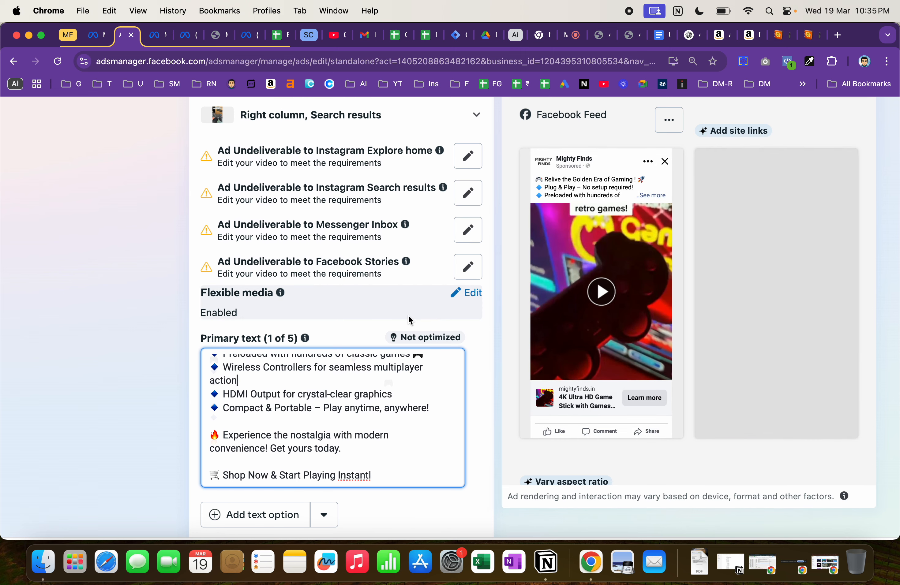
key(Up)
key(Up)
key(Up)
key(Up)
key(Up)
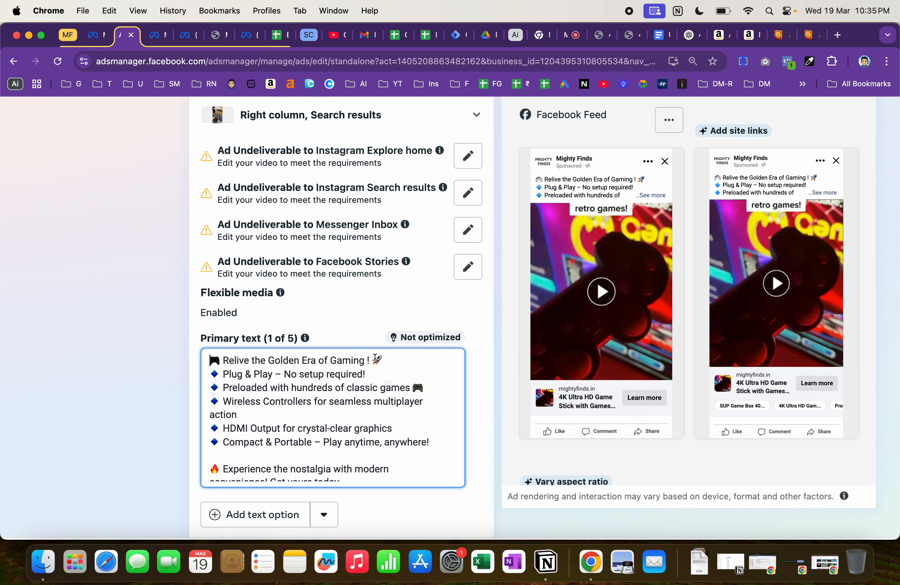
key(BackSpace)
key(Down)
Replace "hundreds" with "100s" in the primary text's line about preloaded classic games.
drag(331, 388, 291, 388)
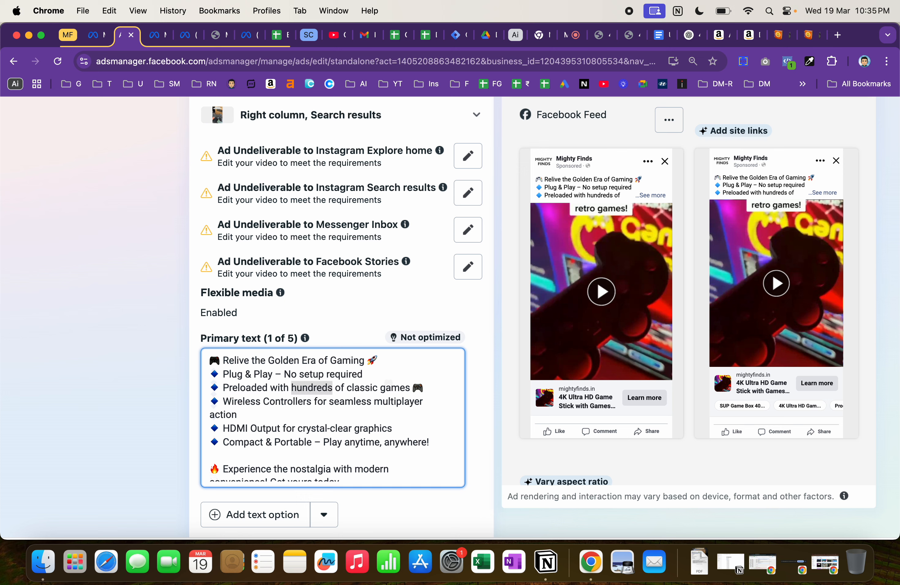
text(100s)
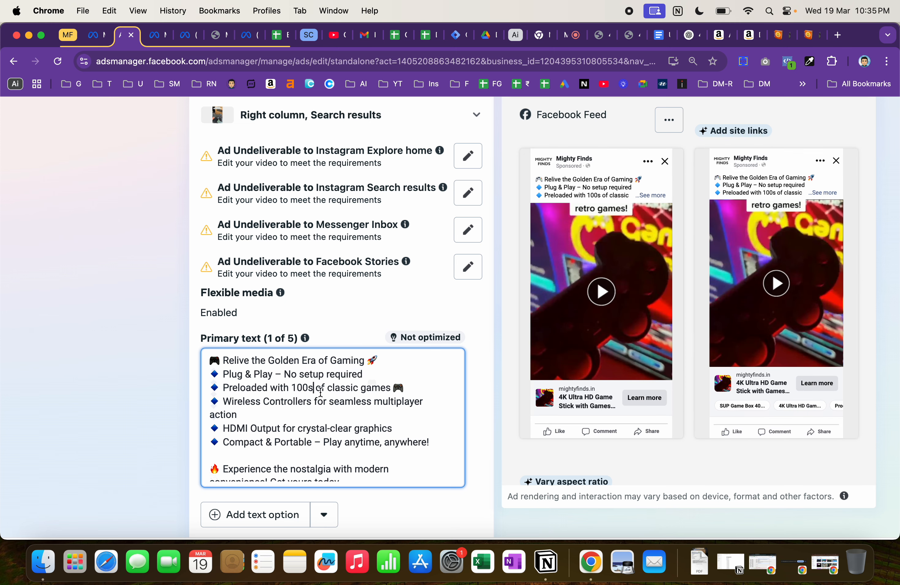
scroll(322, 415, down, 4)
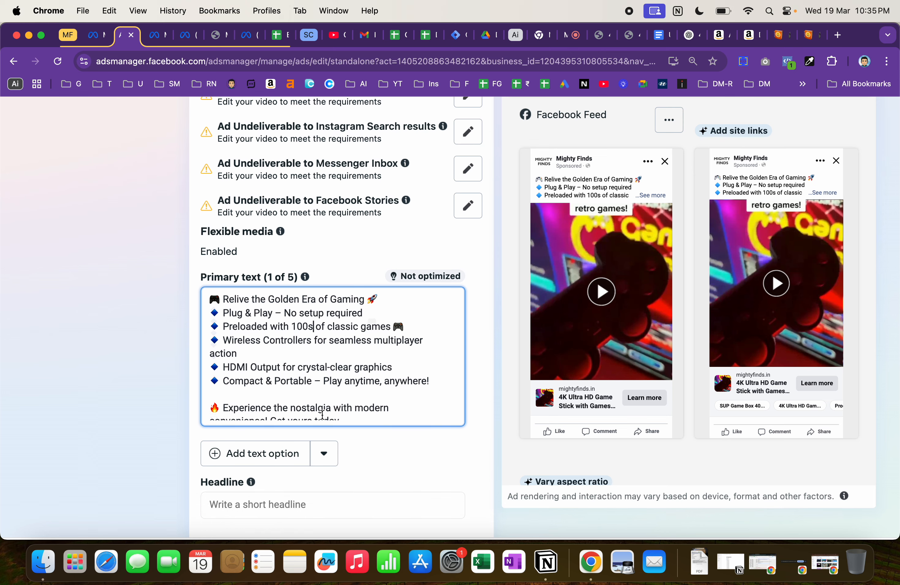
Copy "4K Retro Gaming" from ChatGPT's suggested headline and paste it into the ad's empty headline in Ads Manager.
scroll(365, 378, down, 1)
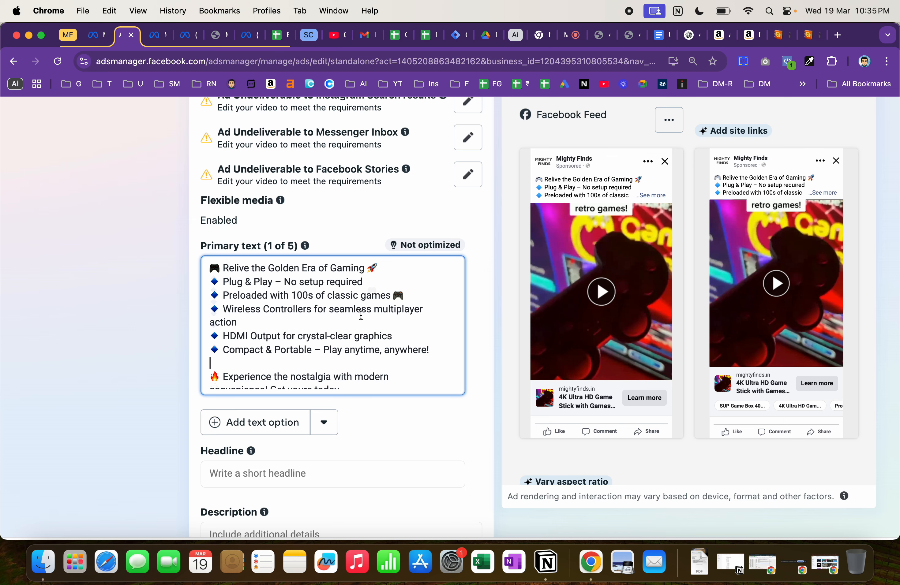
scroll(359, 313, down, 3)
scroll(360, 315, down, 5)
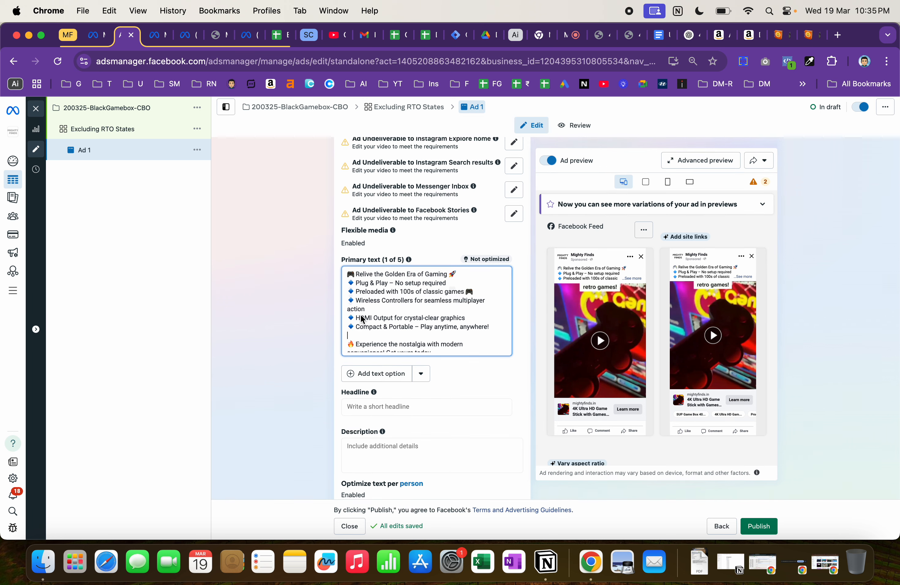
click(425, 407)
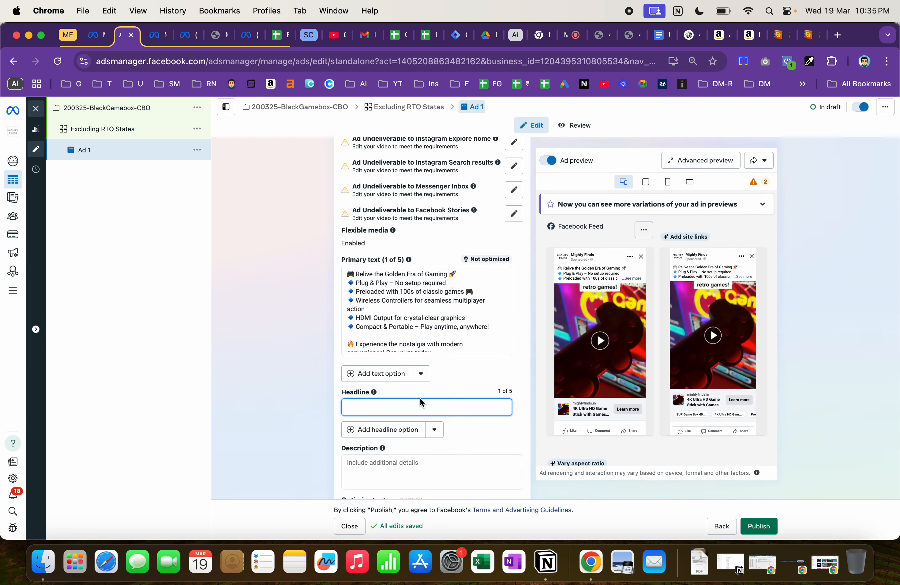
click(686, 35)
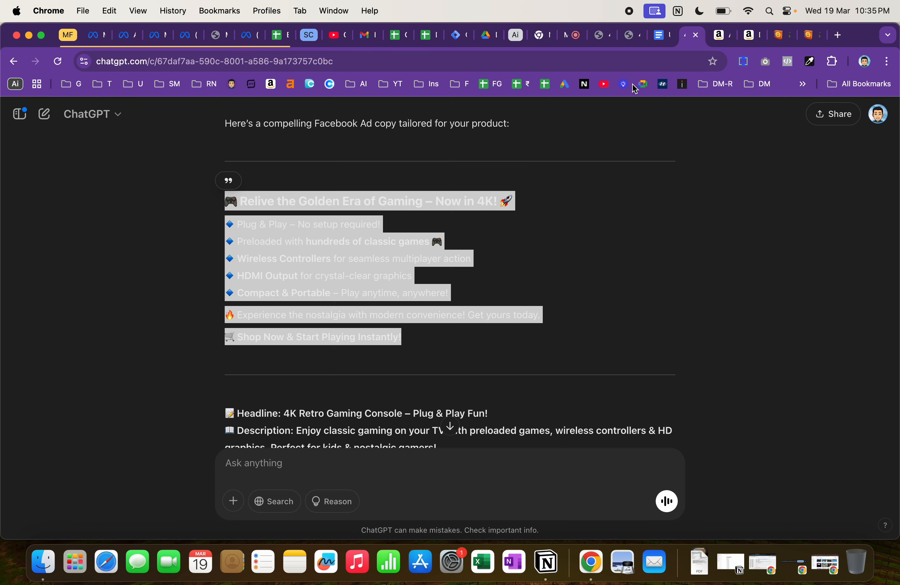
click(341, 366)
scroll(340, 366, down, 3)
drag(286, 314, 361, 311)
key(super+c)
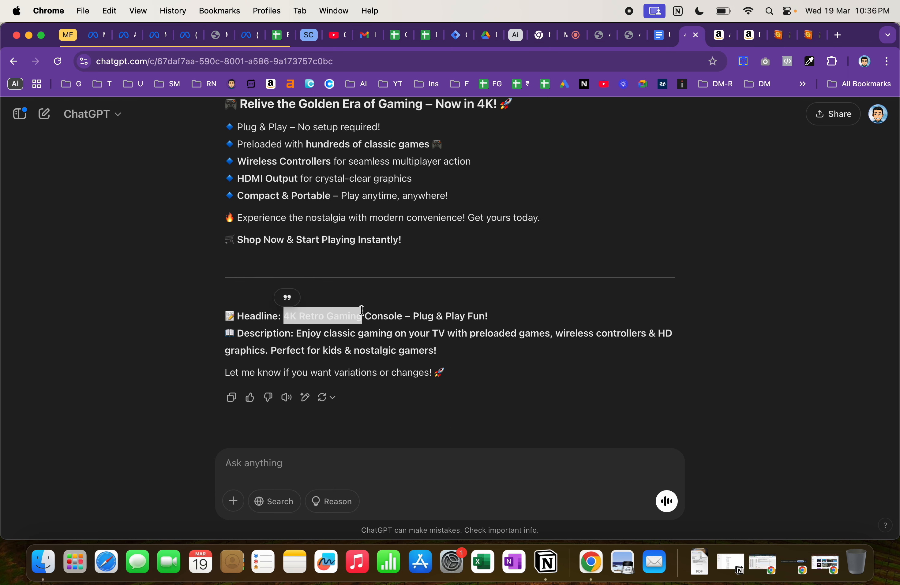
click(133, 42)
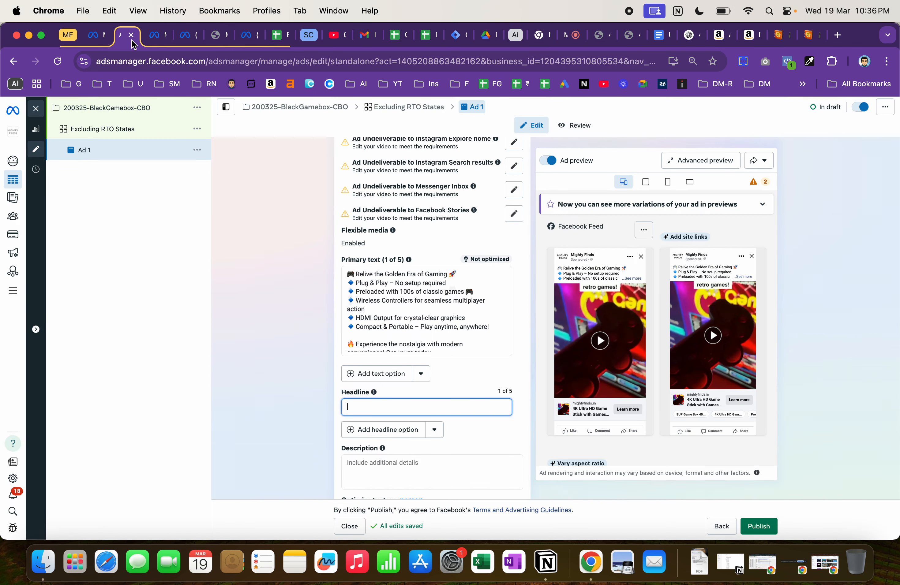
key(super+v)
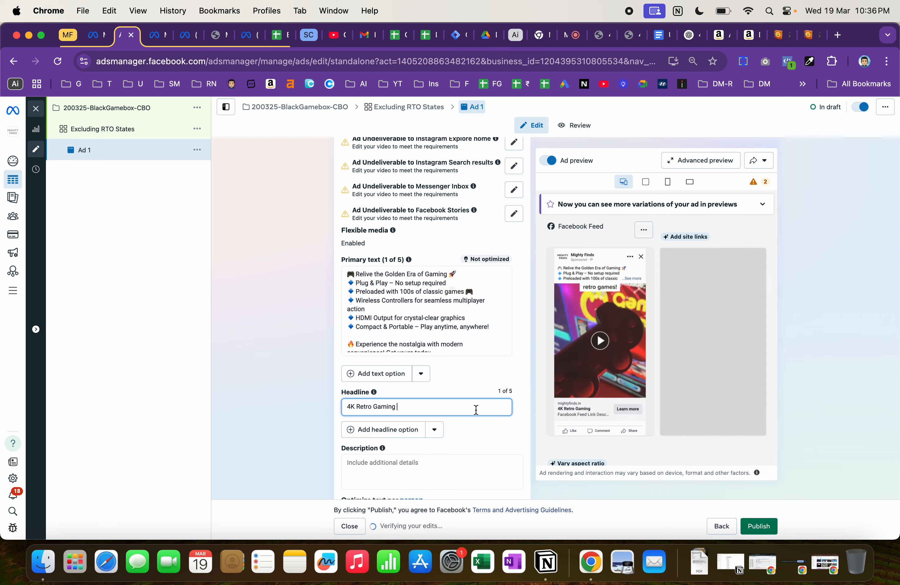
Append the filler text "sadsadasdasdasdas" to the headline to test a longer headline in the ad preview.
scroll(632, 323, up, 3)
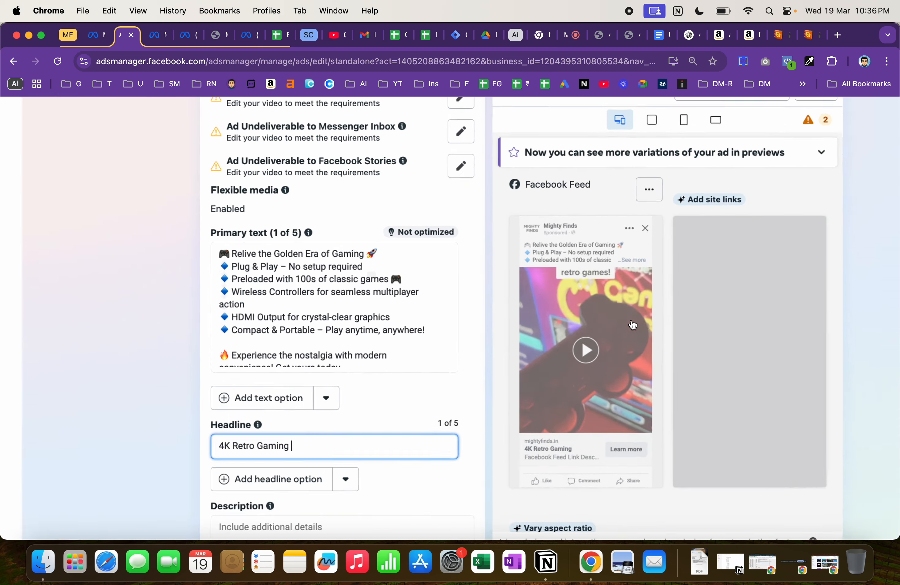
scroll(632, 325, up, 3)
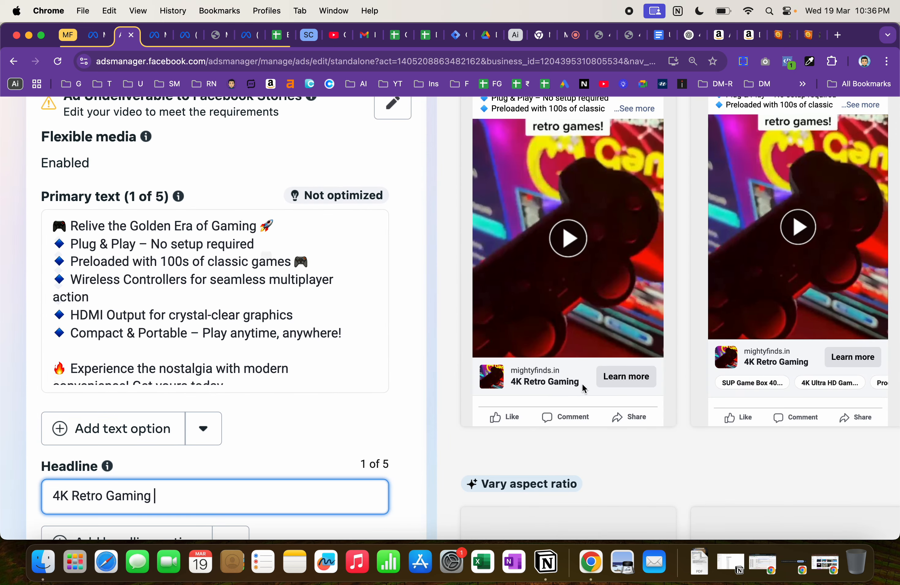
text(sadsadasdasdasdas)
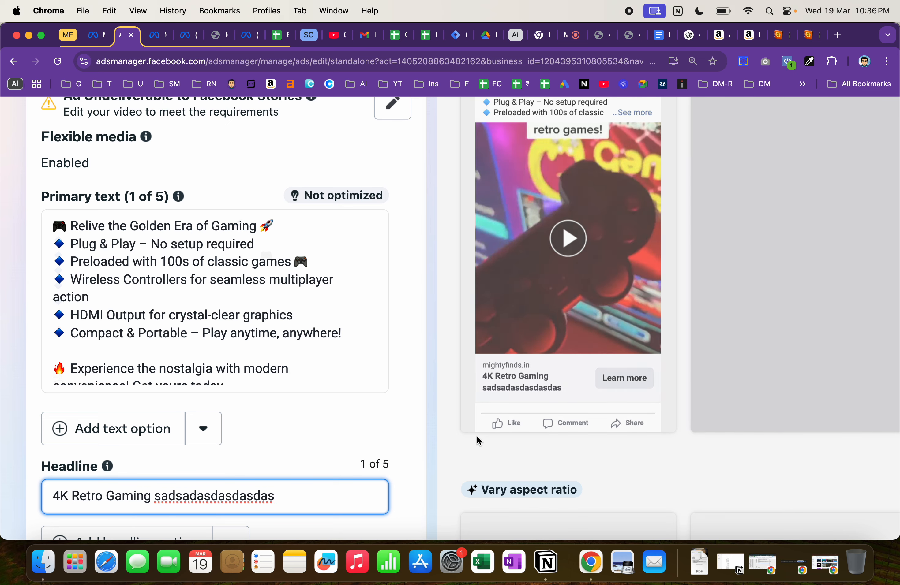
scroll(340, 497, down, 3)
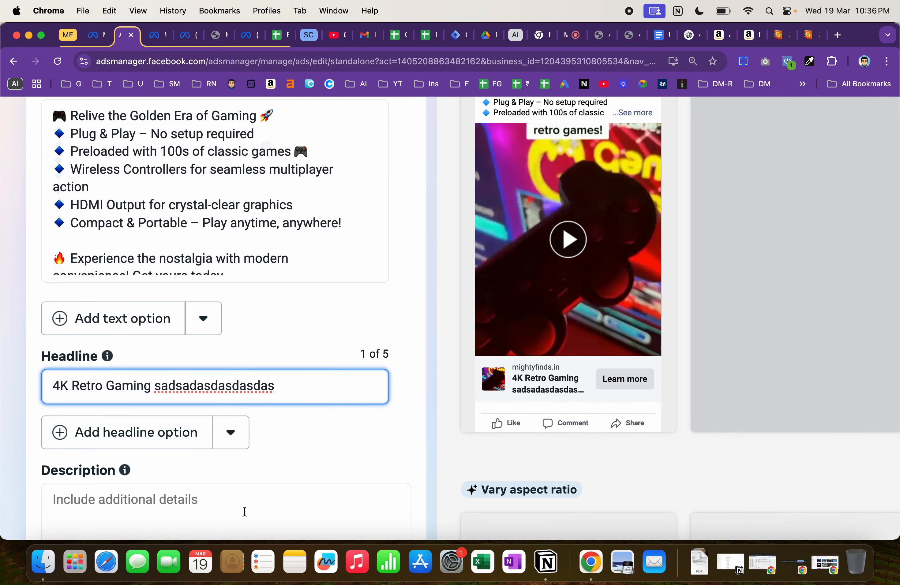
Copy ChatGPT's suggested description, from "Enjoy classic gaming on your TV" through "nostalgic gamers", and paste it into the ad's description in Ads Manager.
click(243, 510)
scroll(246, 513, down, 3)
scroll(244, 511, up, 2)
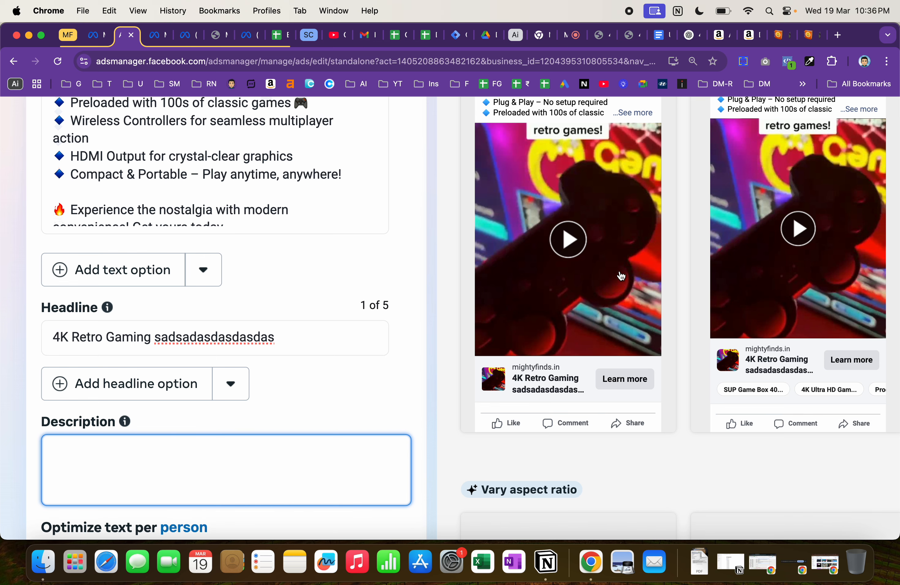
click(691, 34)
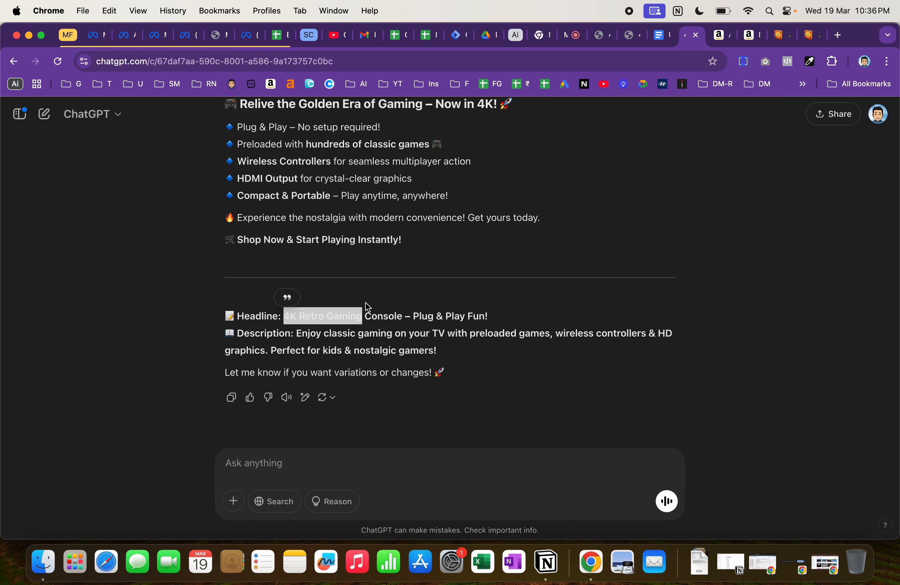
drag(298, 334, 436, 349)
key(super+c)
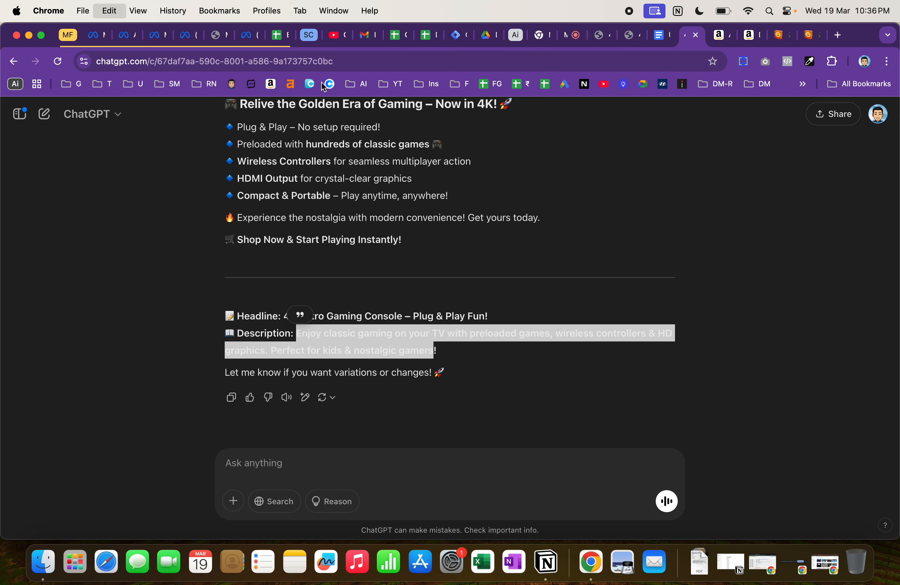
click(130, 42)
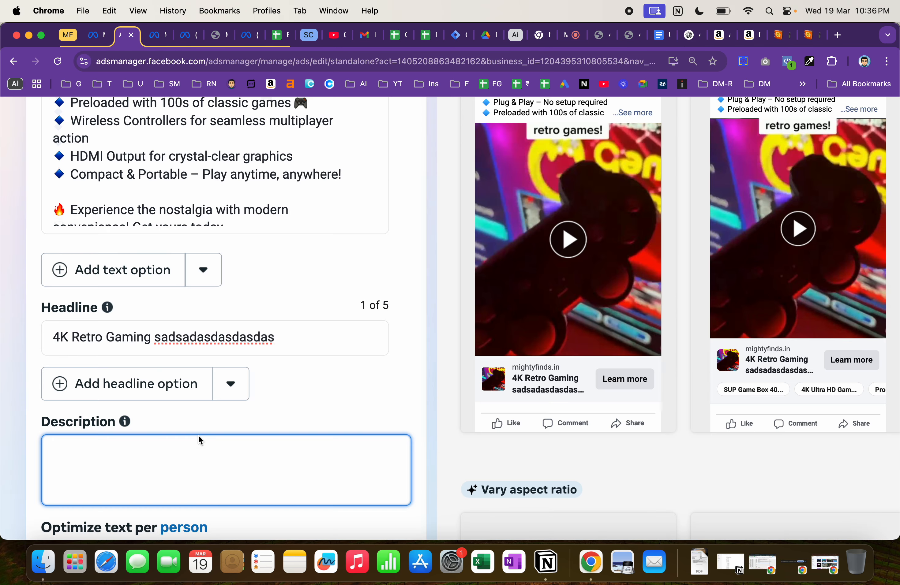
key(super+v)
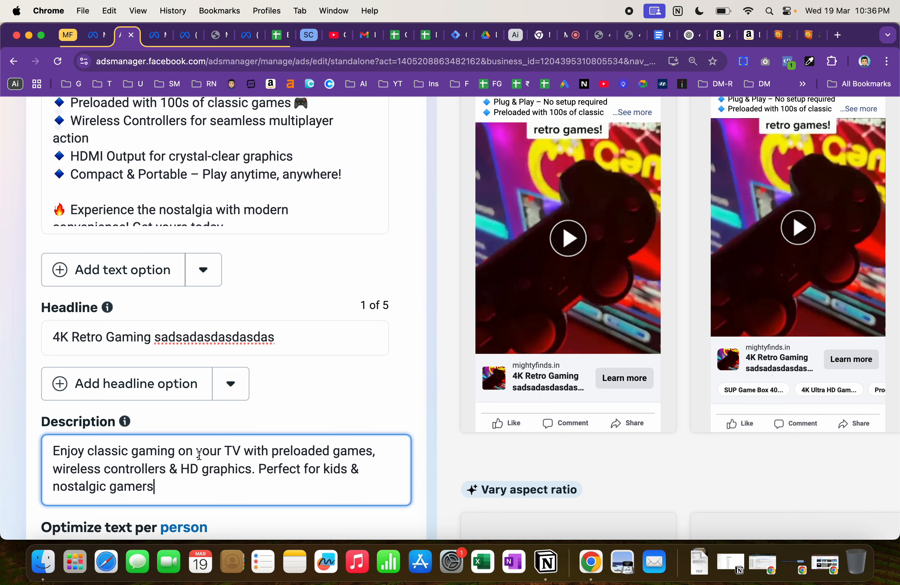
Delete the filler text after "4K Retro Gaming" in the headline.
drag(275, 338, 155, 337)
key(BackSpace)
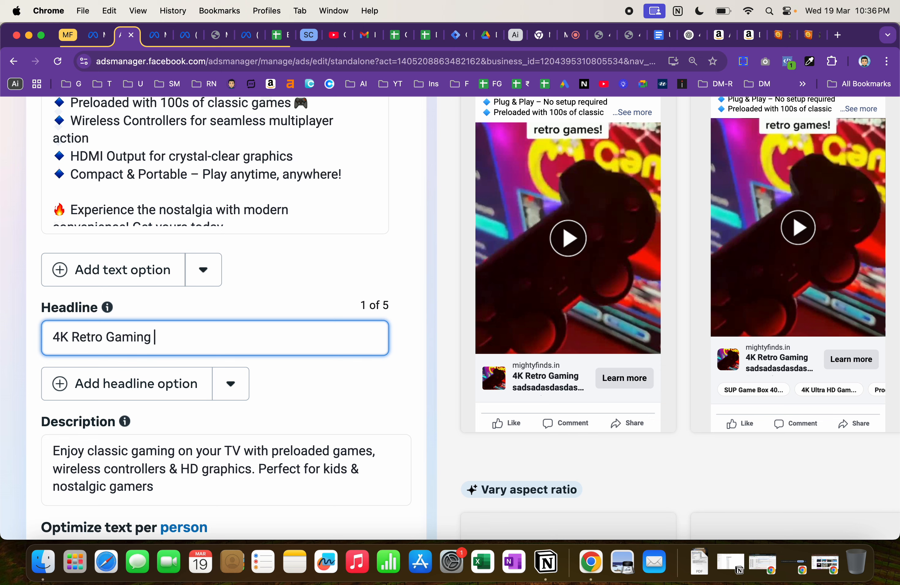
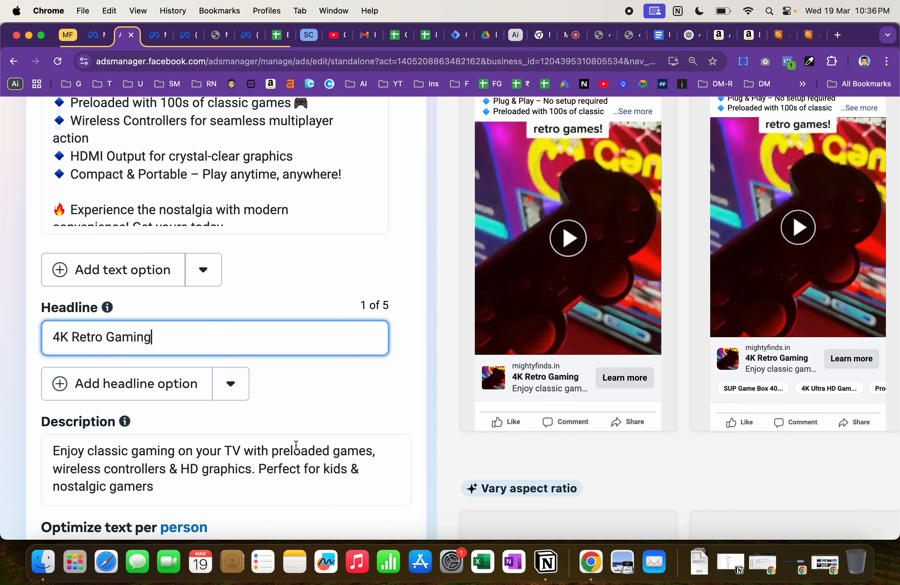
Shorten the ad description to "Enjoy classic gaming on TV".
drag(181, 489, 247, 453)
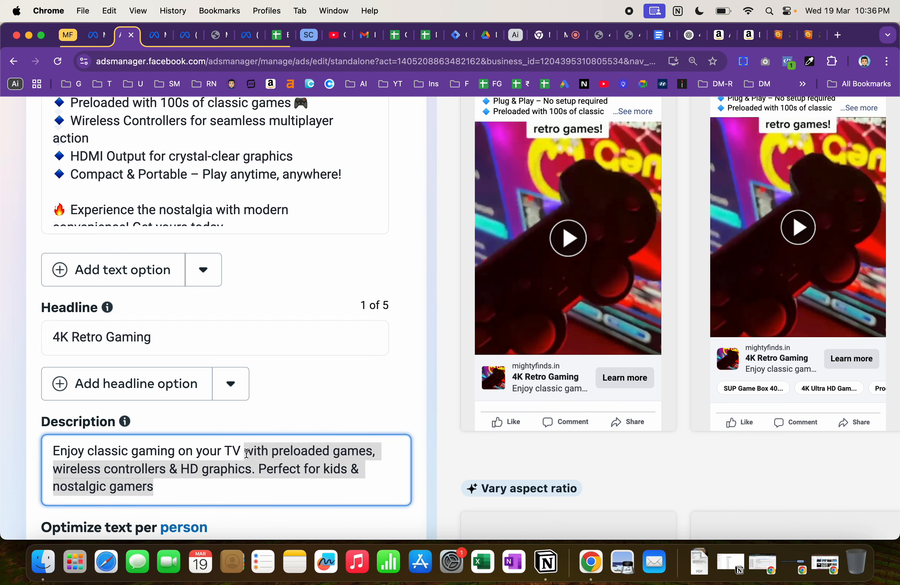
key(BackSpace)
key(BackSpace)
key(BackSpace)
key(BackSpace)
key(BackSpace)
key(BackSpace)
key(BackSpace)
key(BackSpace)
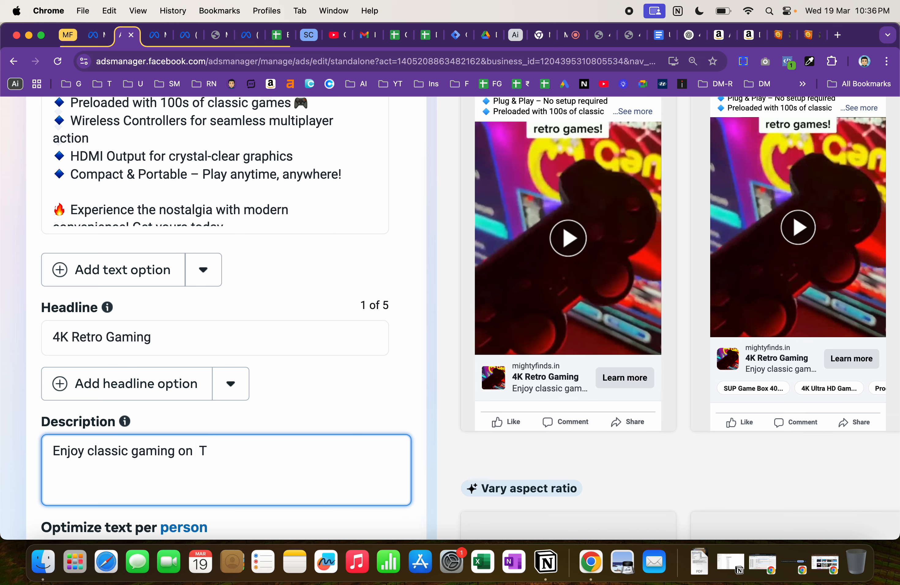
key(BackSpace)
key(Right)
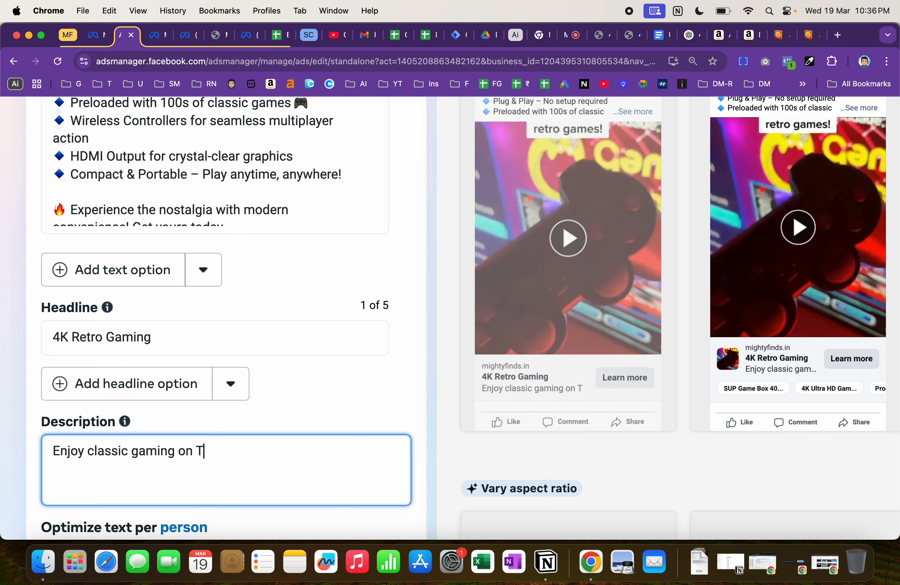
text(V)
Drop "Enjoy" and capitalize the opening word so the description reads "Classic gaming on TV".
key(Left)
key(Left)
key(Left)
key(Left)
key(Left)
key(Left)
key(Left)
key(Left)
key(Left)
key(Left)
key(Left)
key(Left)
key(Left)
key(Left)
key(Left)
key(Left)
key(Left)
key(Left)
key(Left)
key(shift+Left)
key(shift+Left)
key(shift+Left)
key(shift+Left)
key(shift+Left)
key(shift+Left)
key(shift+Left)
text(C)
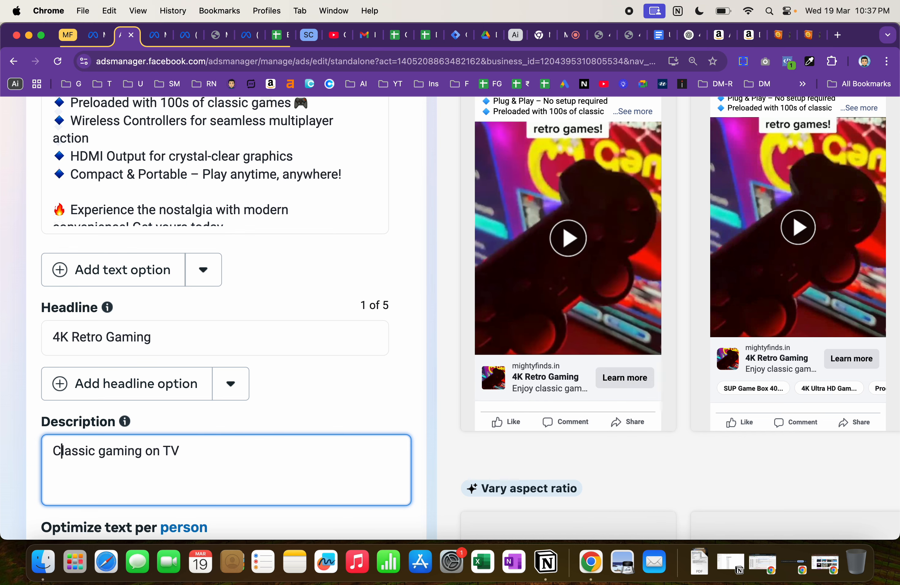
click(299, 467)
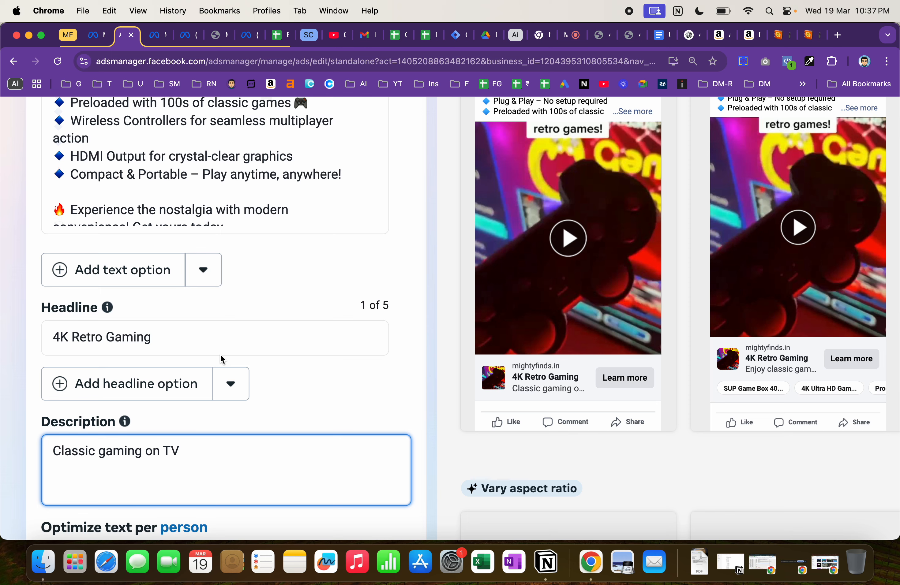
Copy the gamepad emoji from the primary text and add it after "4K Retro Gaming" in the headline.
click(170, 341)
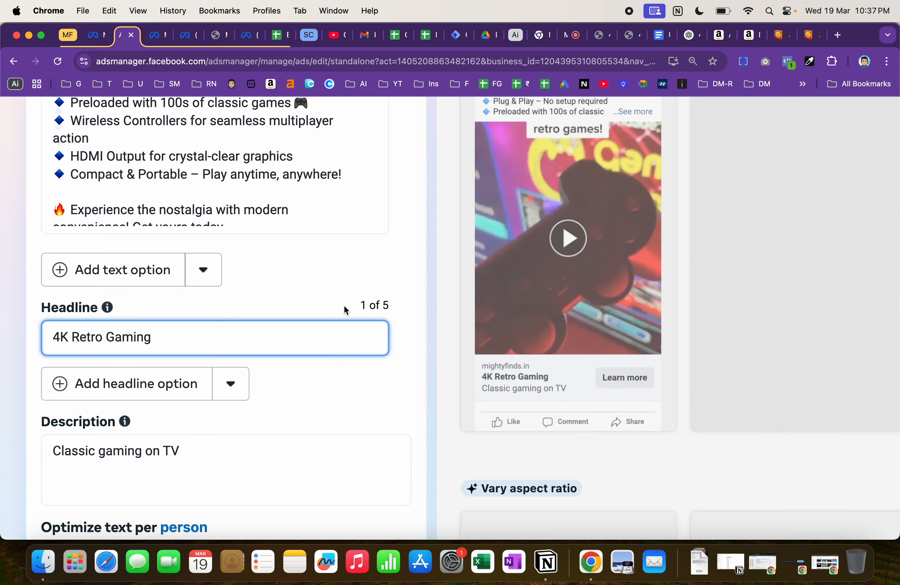
scroll(346, 311, up, 3)
click(297, 201)
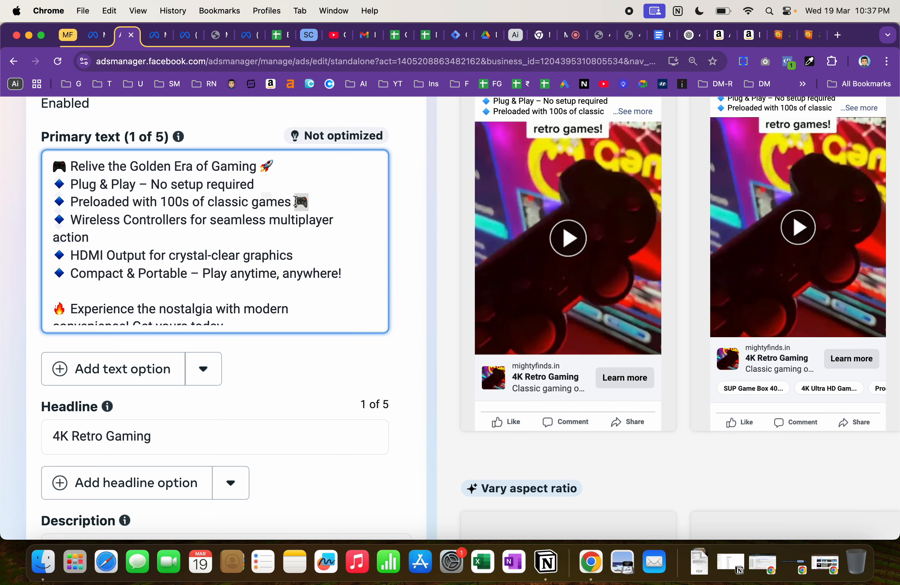
click(202, 428)
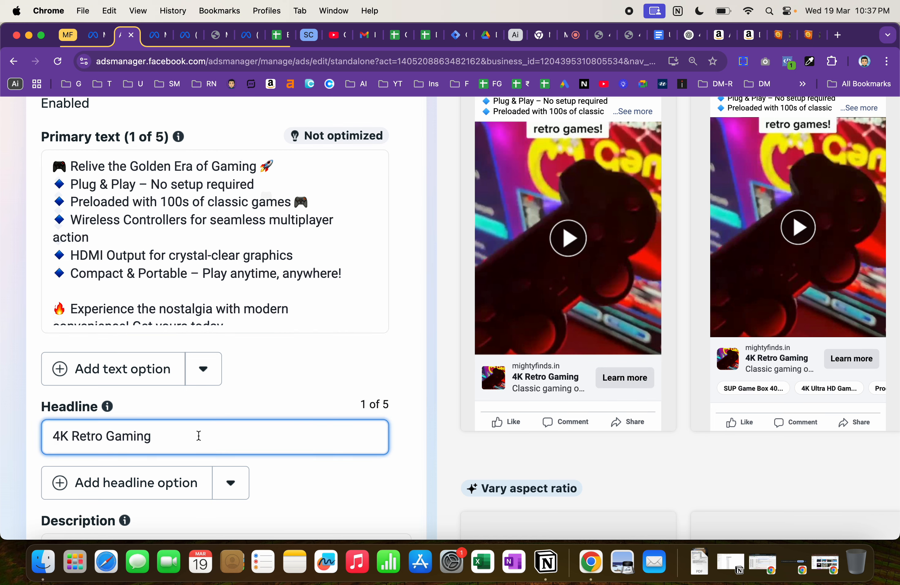
text(🎮)
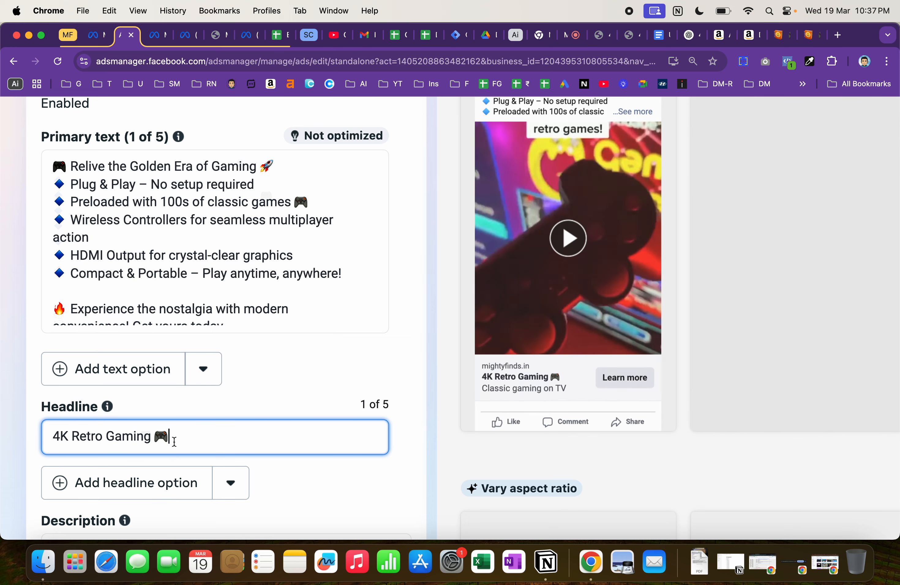
scroll(414, 437, down, 3)
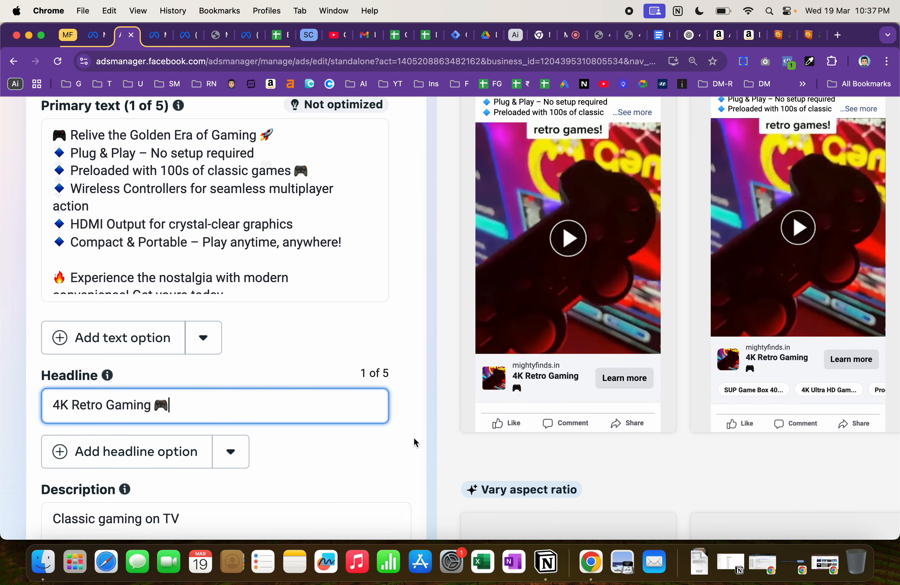
Remove the word "Retro" from the ad headline.
scroll(322, 443, down, 3)
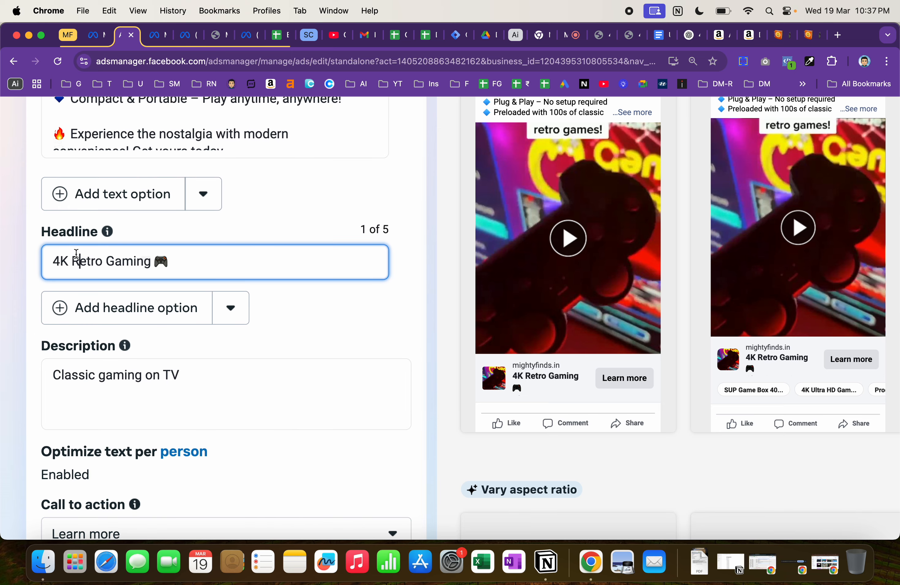
key(BackSpace)
key(BackSpace)
key(BackSpace)
key(BackSpace)
key(BackSpace)
key(BackSpace)
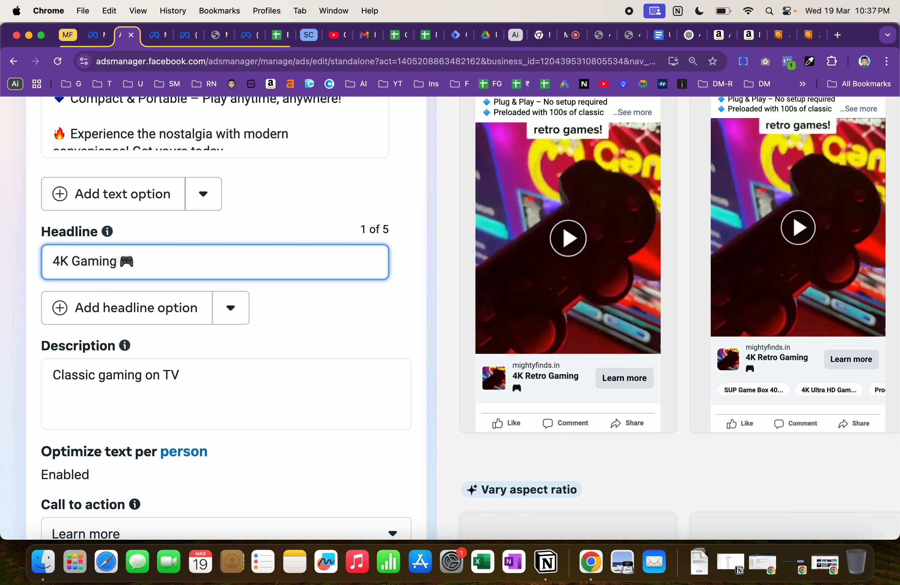
Insert "on TV" between "4K Gaming" and the gamepad emoji in the headline.
key(Right)
key(Right)
key(Right)
key(Right)
key(Right)
key(Right)
key(Right)
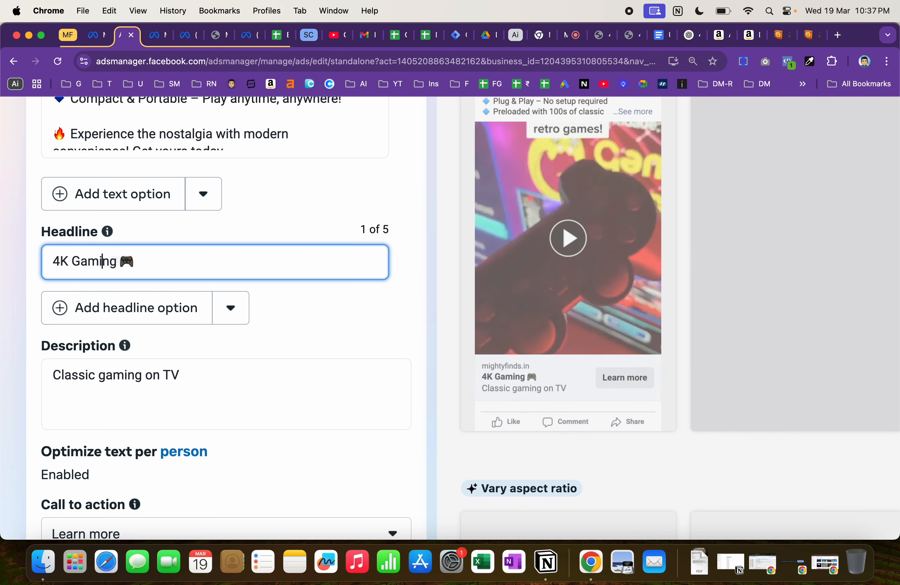
text(on T)
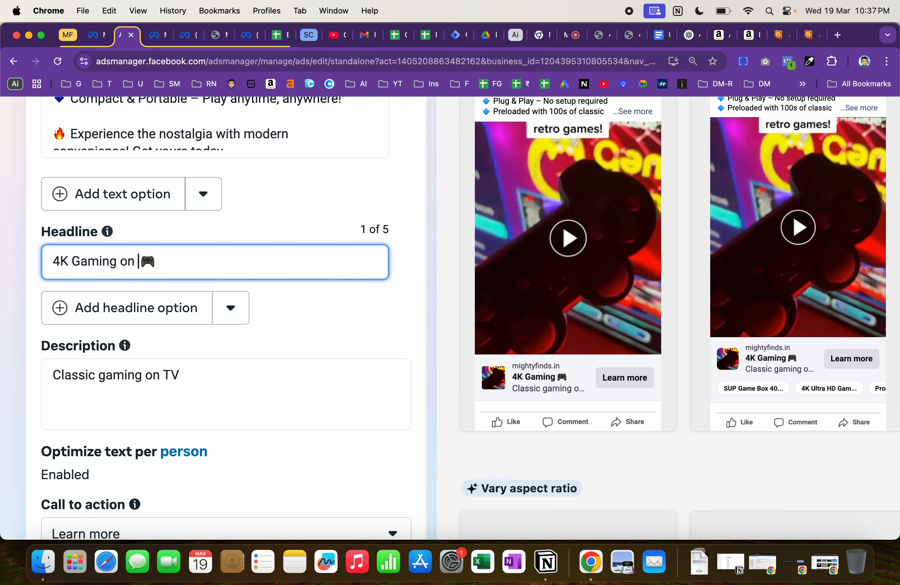
text(V)
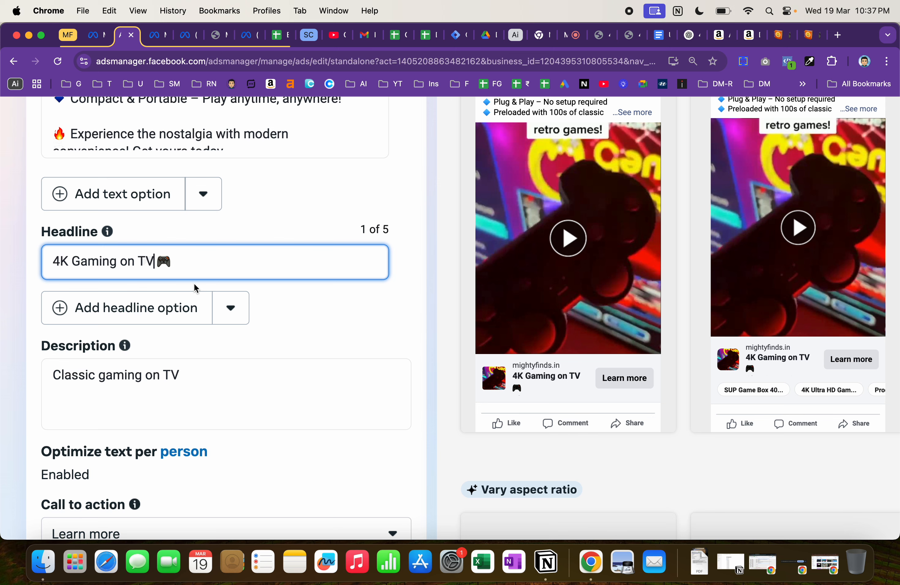
Delete "TV" and the gamepad emoji from the end of the ad headline, leaving "4K Gaming on".
key(BackSpace)
key(BackSpace)
key(BackSpace)
key(BackSpace)
text(b)
key(BackSpace)
text(n.)
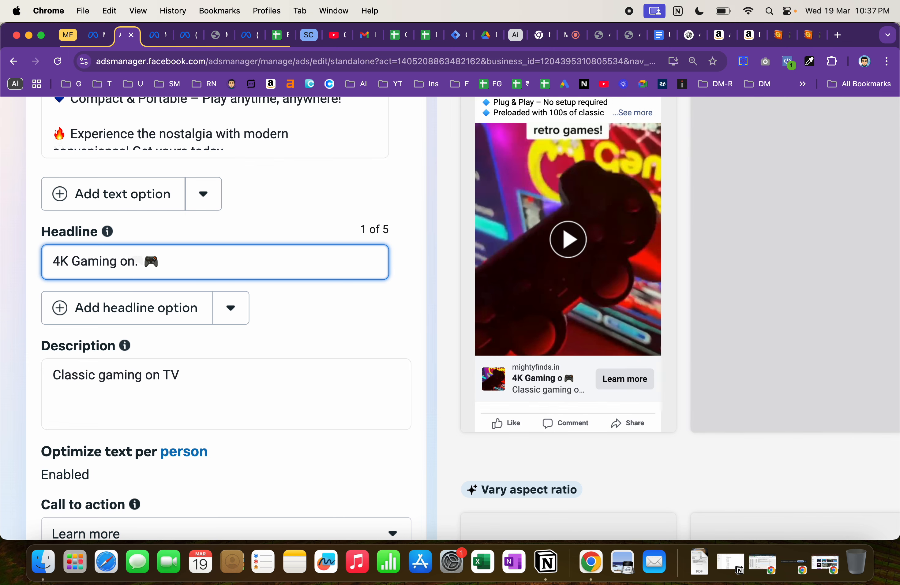
key(Delete)
key(BackSpace)
key(BackSpace)
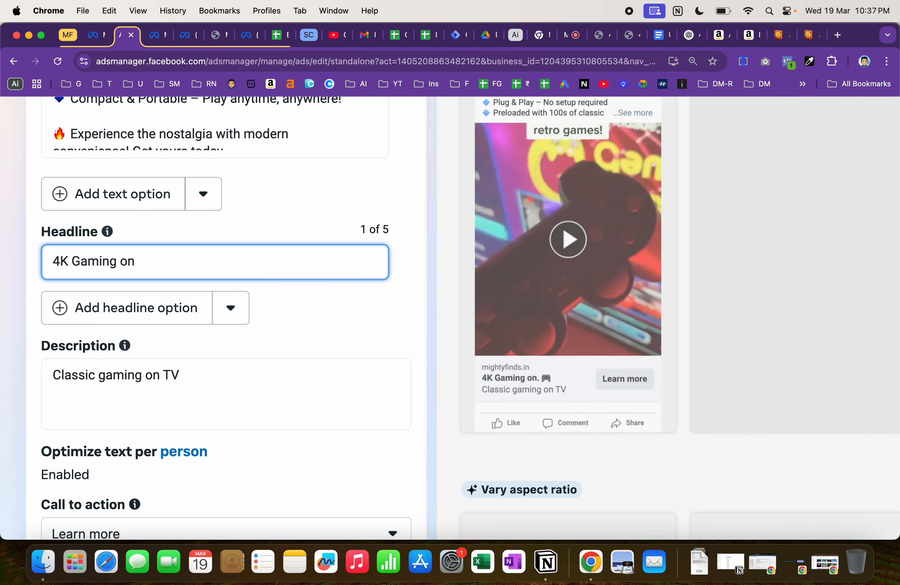
Add "TV" to the end of the headline, separated by a space, so it reads "4K Gaming on TV".
text(V)
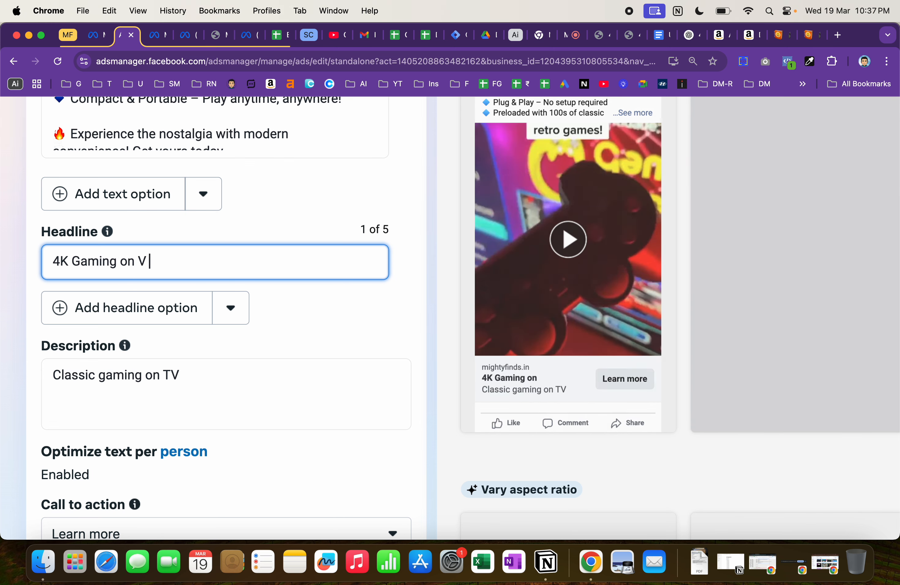
key(BackSpace)
key(BackSpace)
text(V)
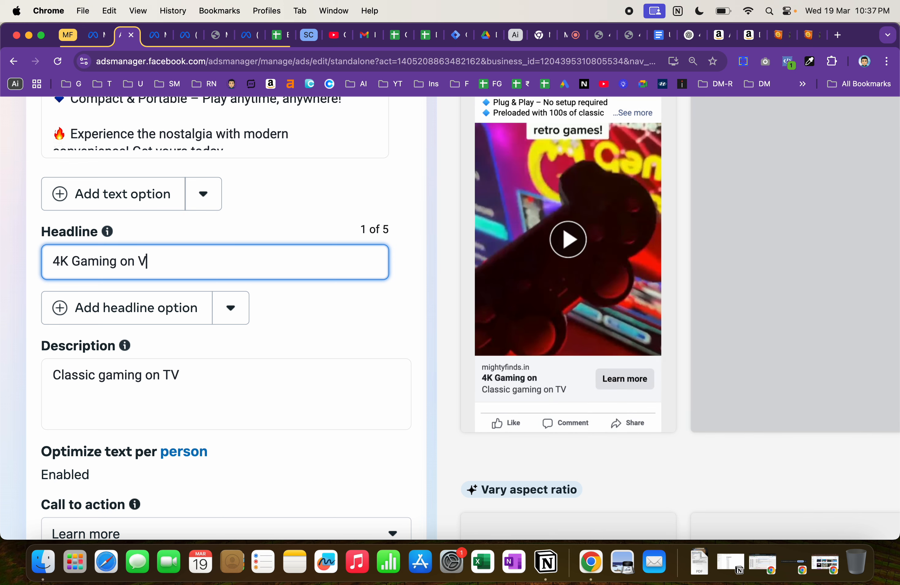
key(BackSpace)
key(BackSpace)
text(TV)
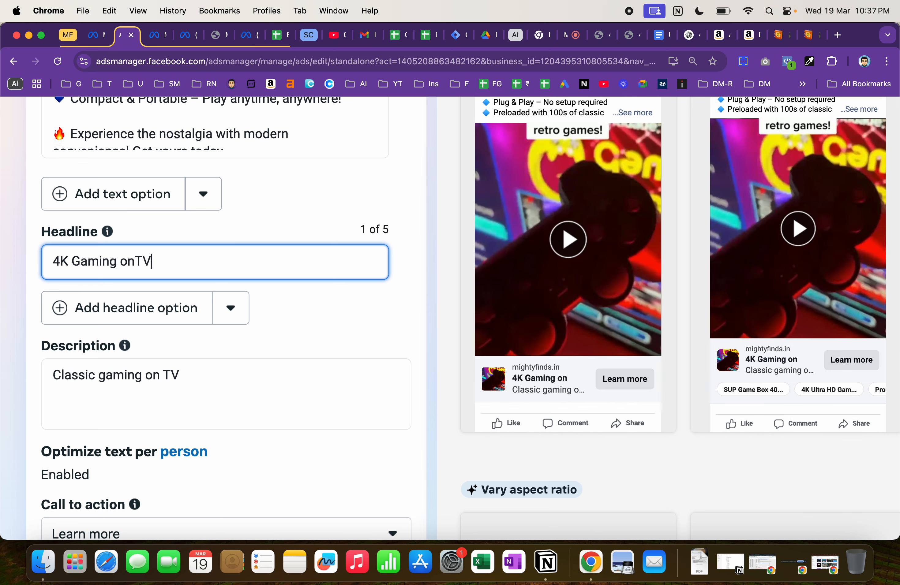
click(135, 261)
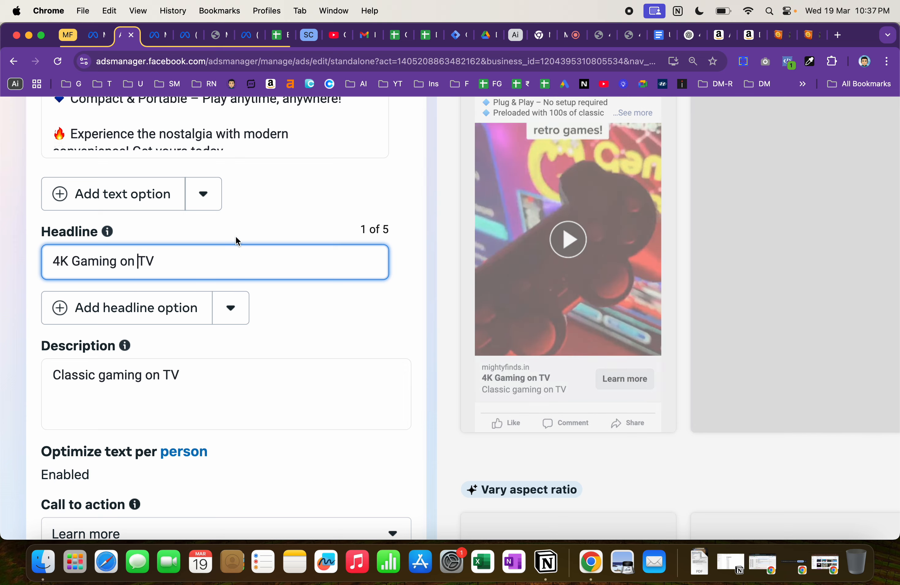
Copy the gamepad emoji from the primary text and append it to the headline after "4K Gaming on TV".
scroll(237, 241, up, 2)
scroll(237, 241, up, 2)
click(297, 172)
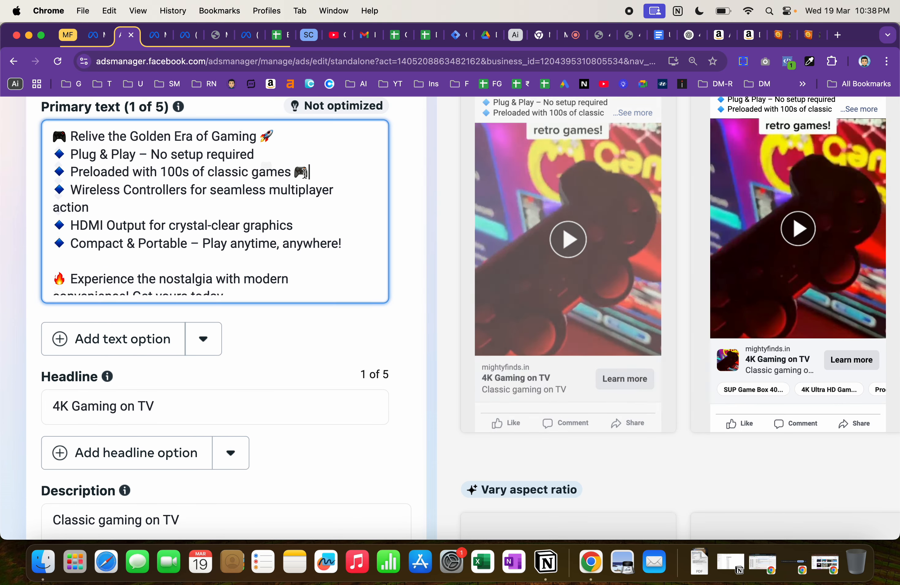
click(214, 404)
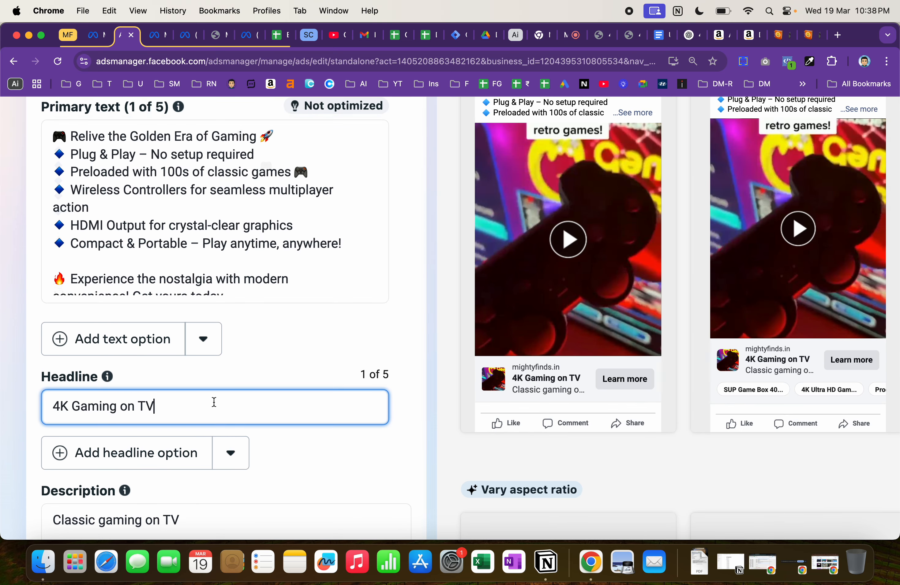
text(🎮)
Remove "4K" from the headline and put a space before the emoji so it reads "Gaming on TV 🎮".
click(81, 405)
key(BackSpace)
key(BackSpace)
key(BackSpace)
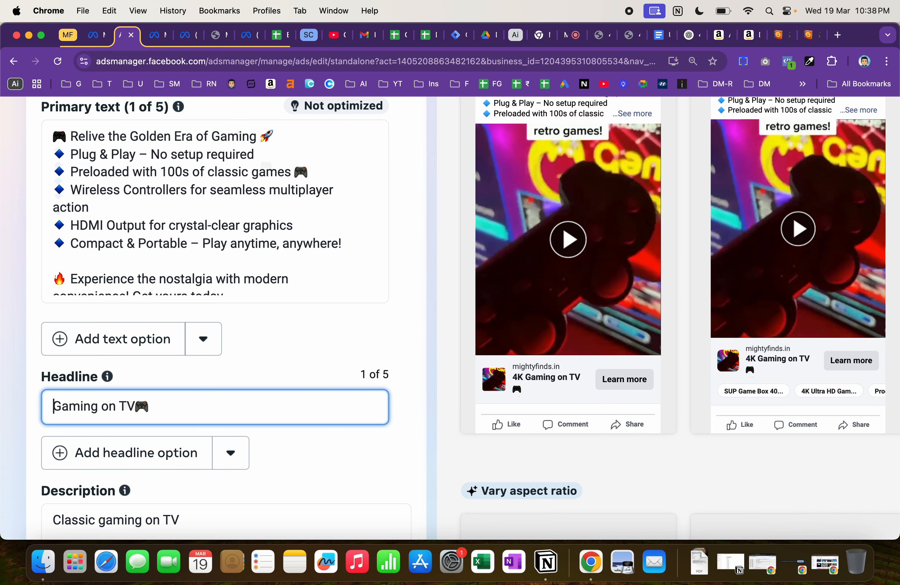
scroll(296, 422, down, 4)
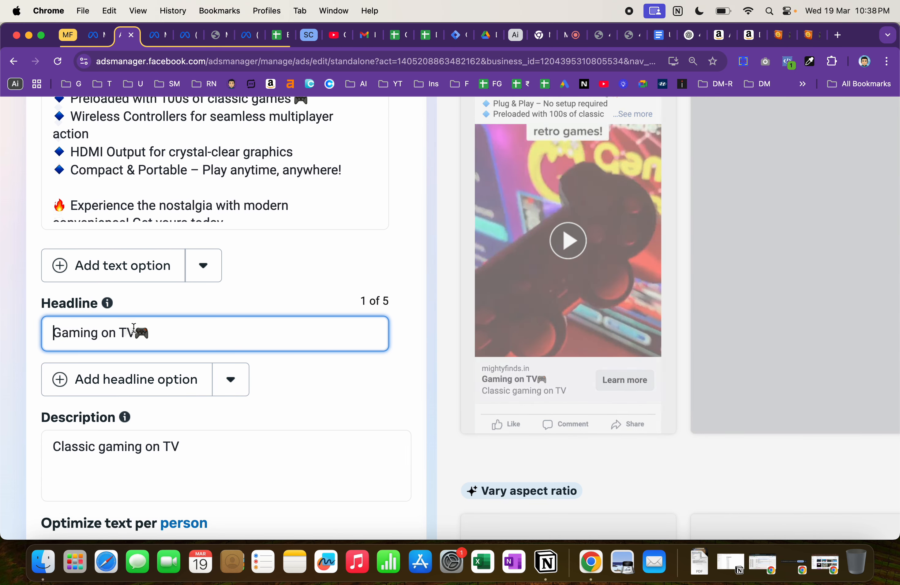
click(137, 334)
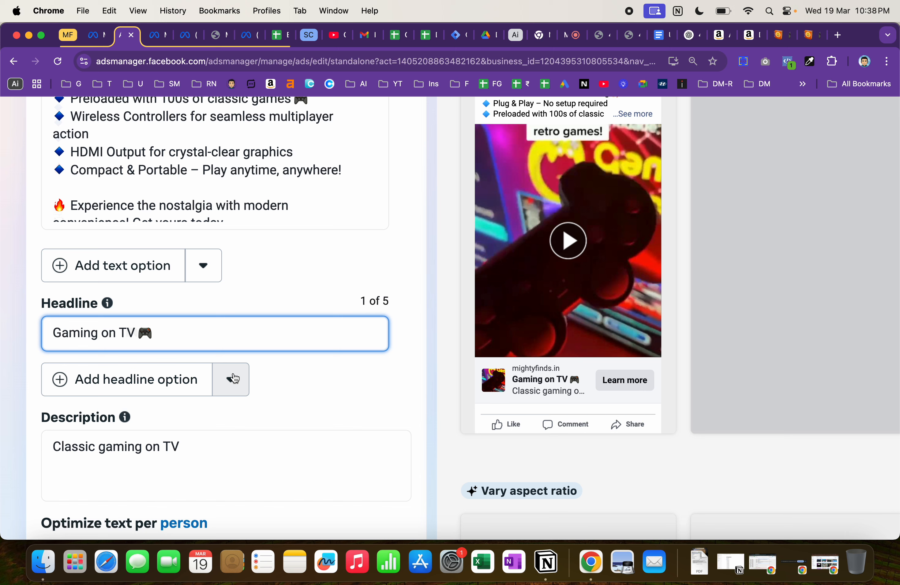
Replace "on TV" in the description with "For You" so it reads "Classic gaming For You".
click(224, 446)
key(shift+alt+Left)
key(shift+alt+Left)
text(For)
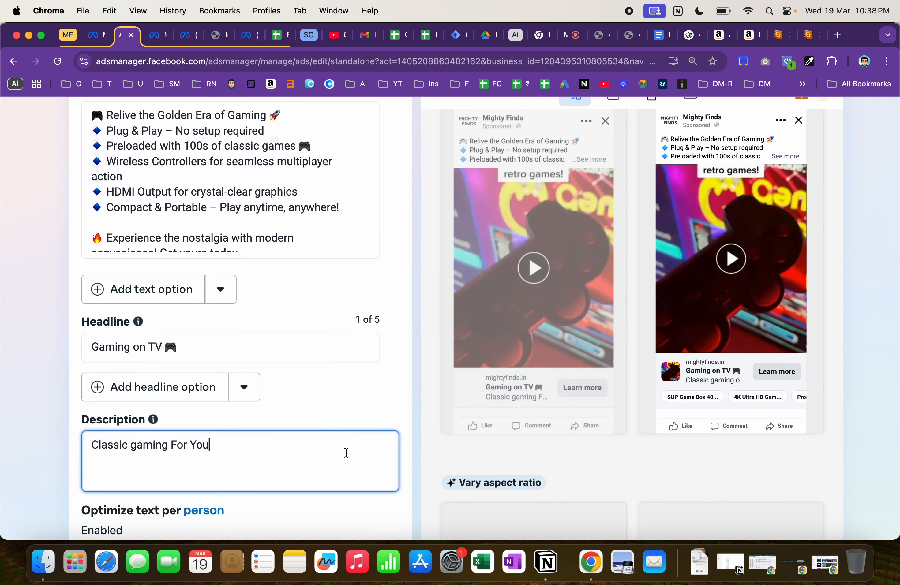
scroll(394, 396, down, 5)
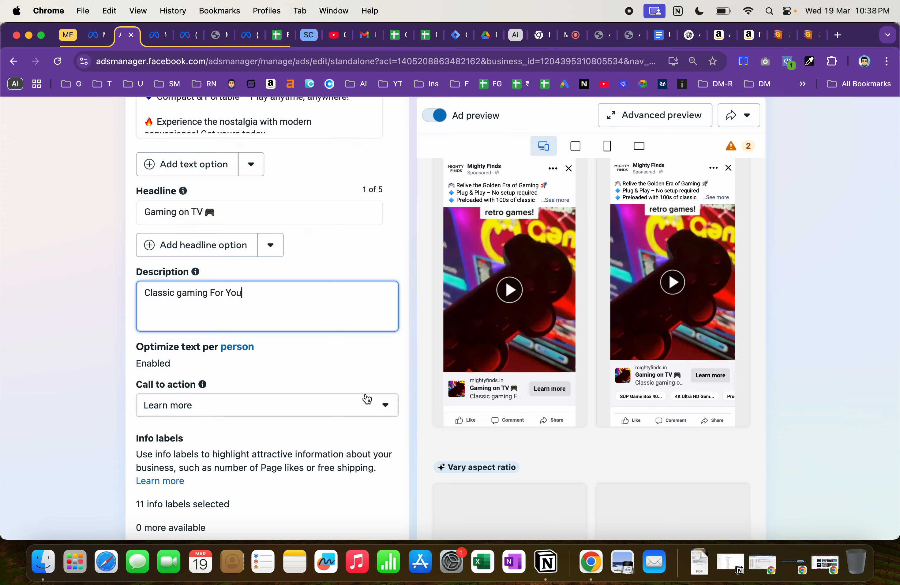
Set the ad's call to action to Shop now.
click(221, 407)
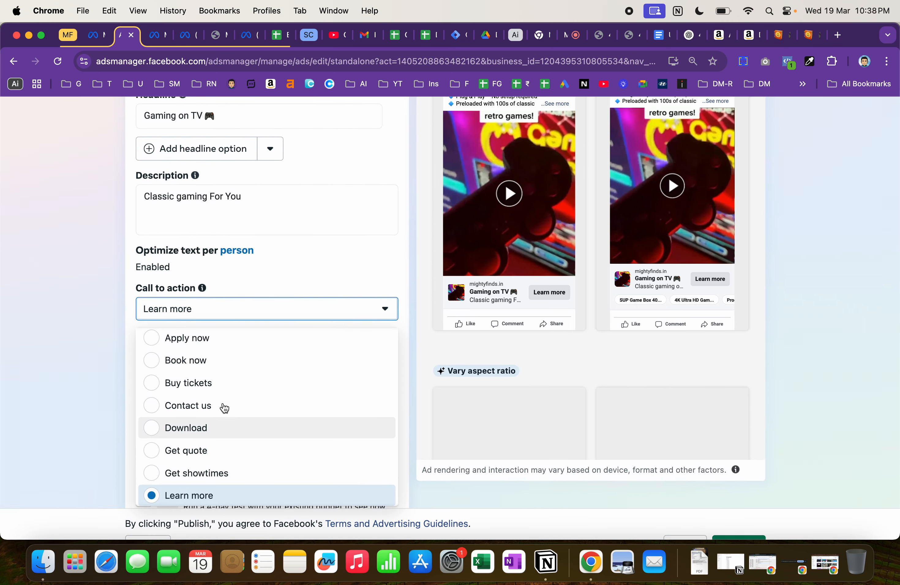
scroll(224, 408, up, 2)
scroll(345, 281, down, 4)
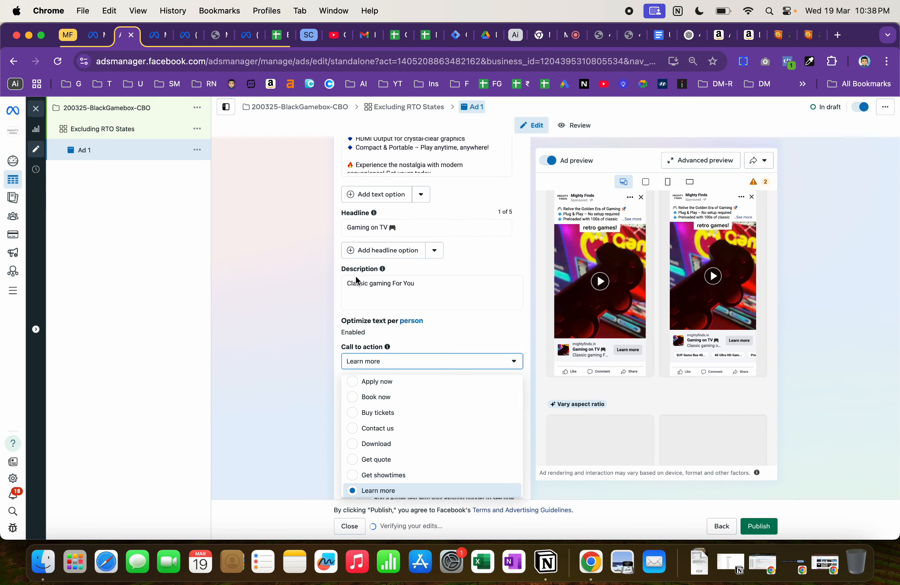
scroll(426, 444, down, 3)
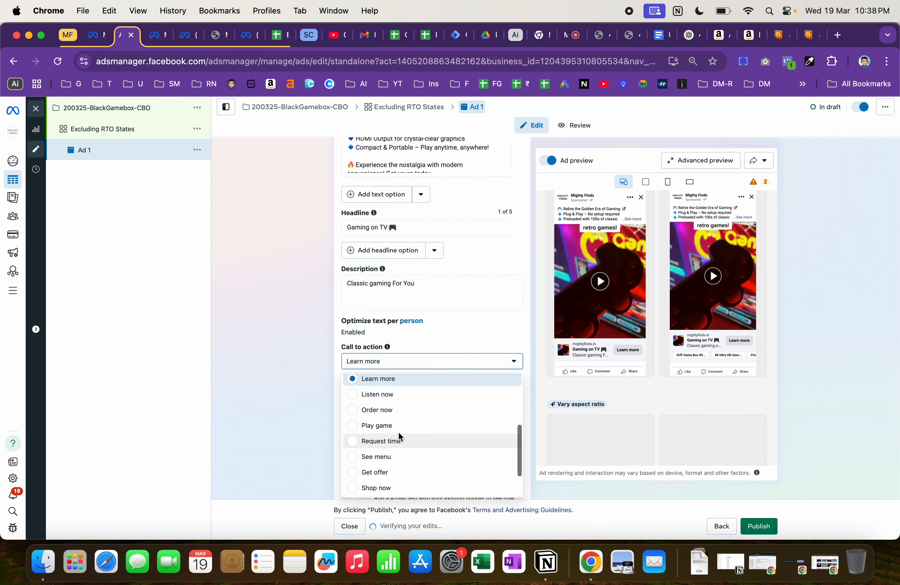
scroll(417, 454, down, 3)
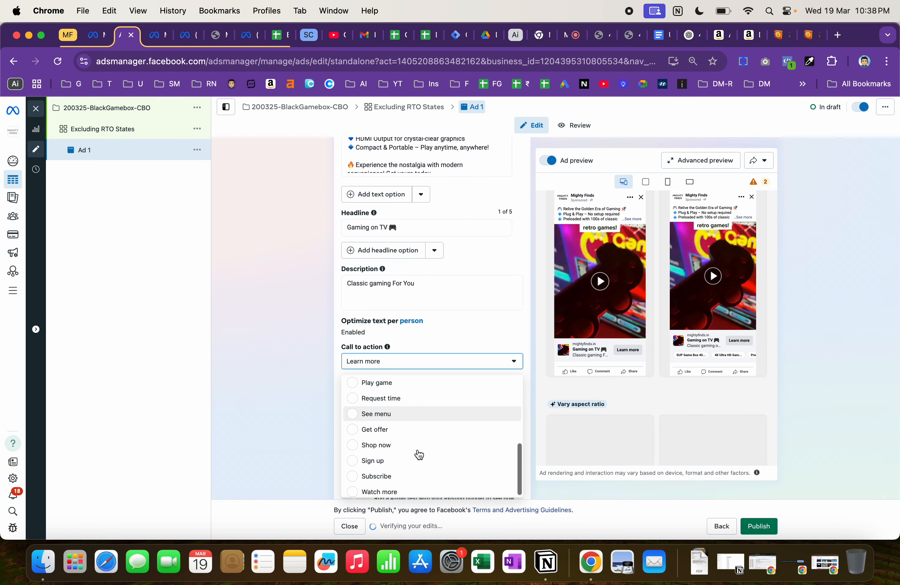
click(400, 445)
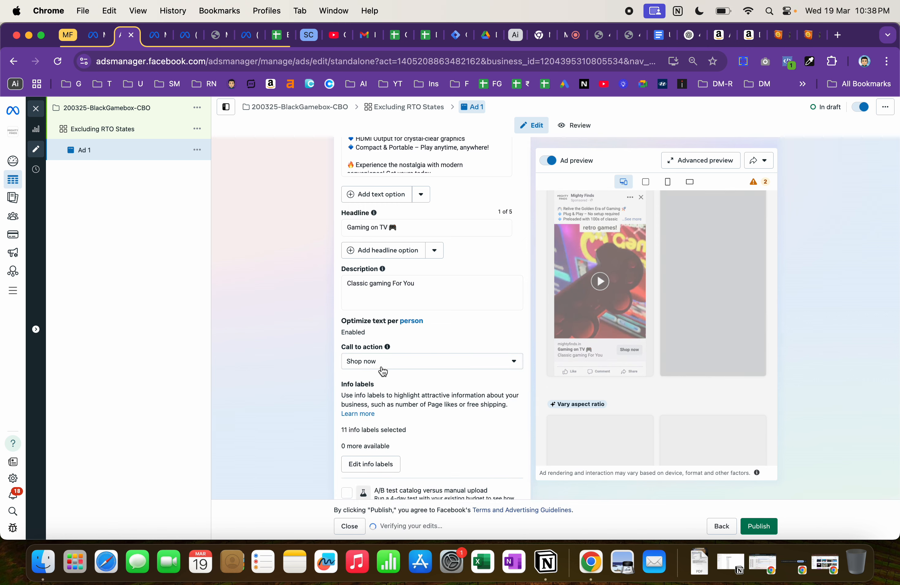
Play the Facebook Feed preview video and make a quick duplicate of Ad 1 within the Excluding RTO States ad set.
scroll(382, 364, down, 5)
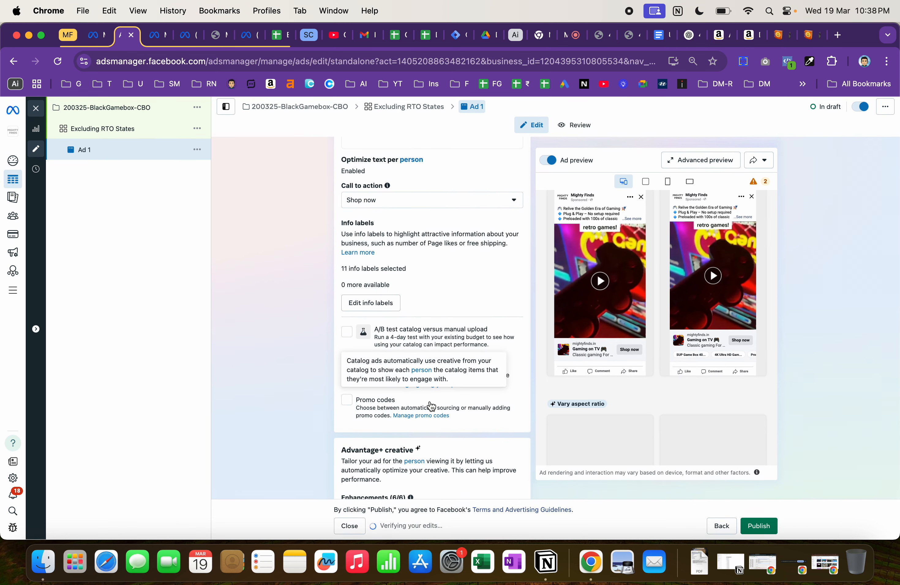
scroll(445, 418, down, 5)
scroll(453, 425, down, 2)
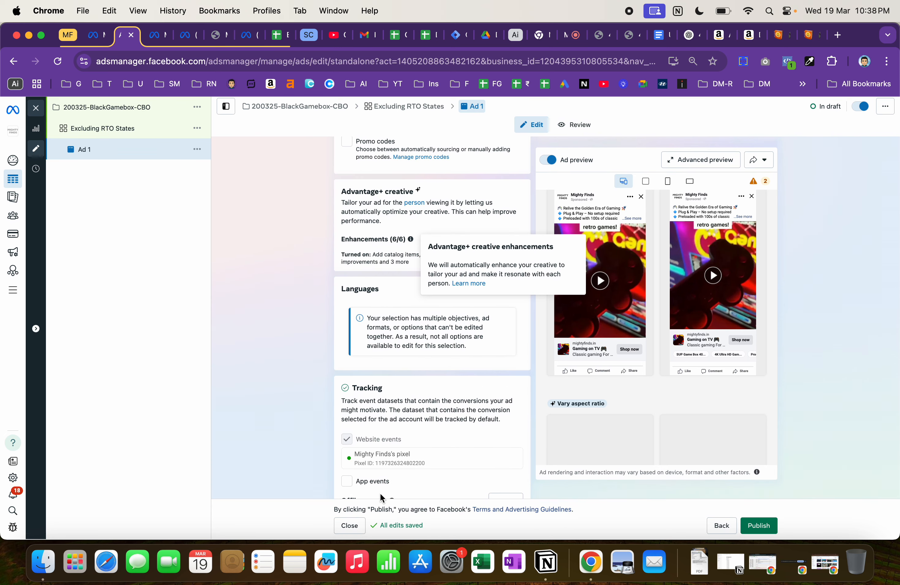
scroll(410, 468, down, 2)
scroll(412, 465, down, 2)
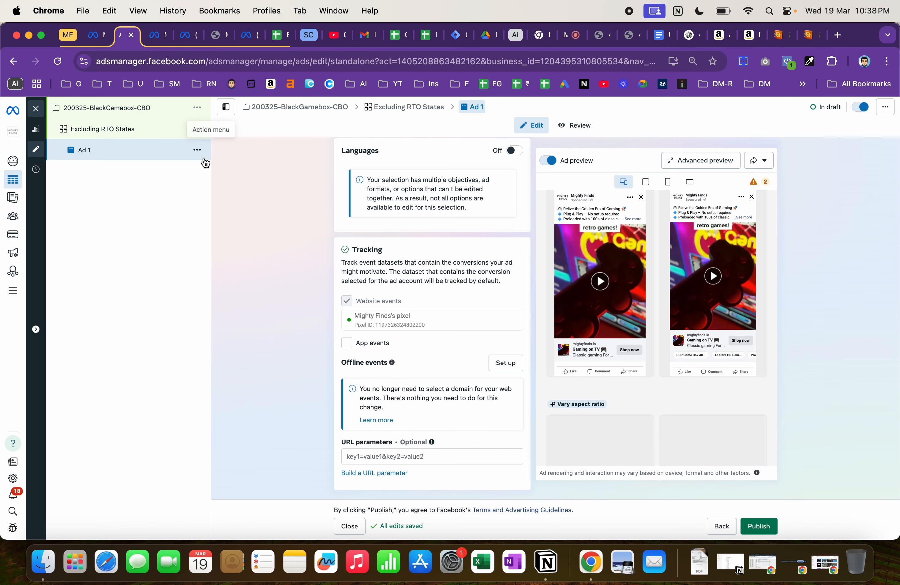
click(197, 151)
click(599, 291)
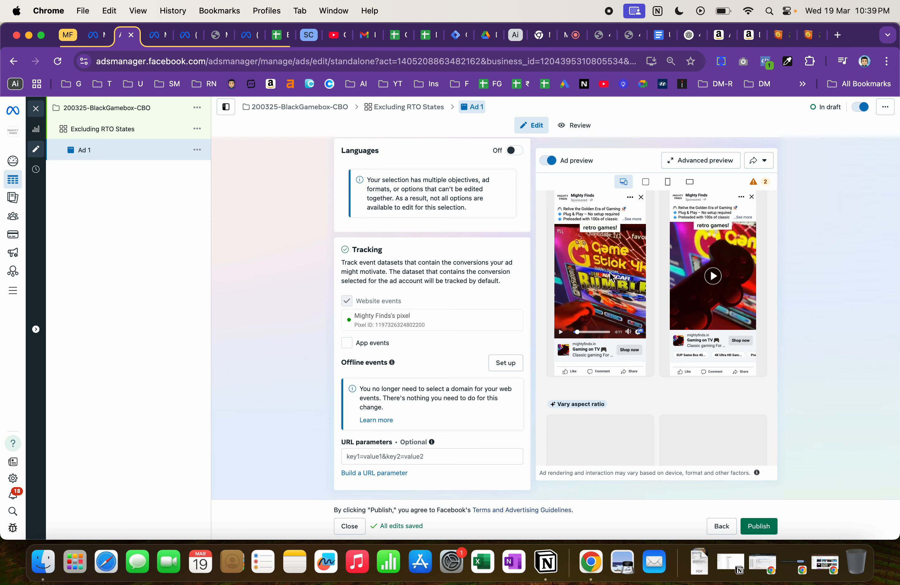
click(197, 152)
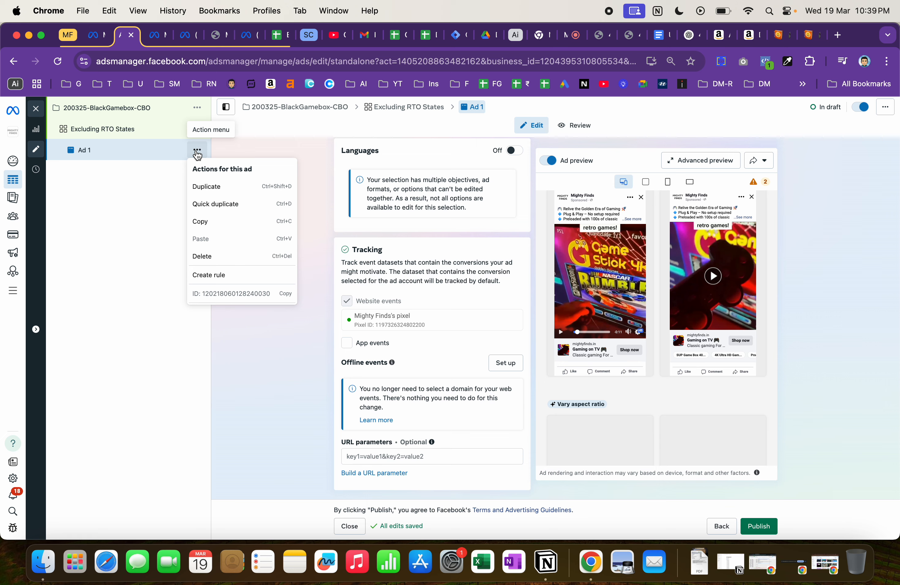
click(234, 206)
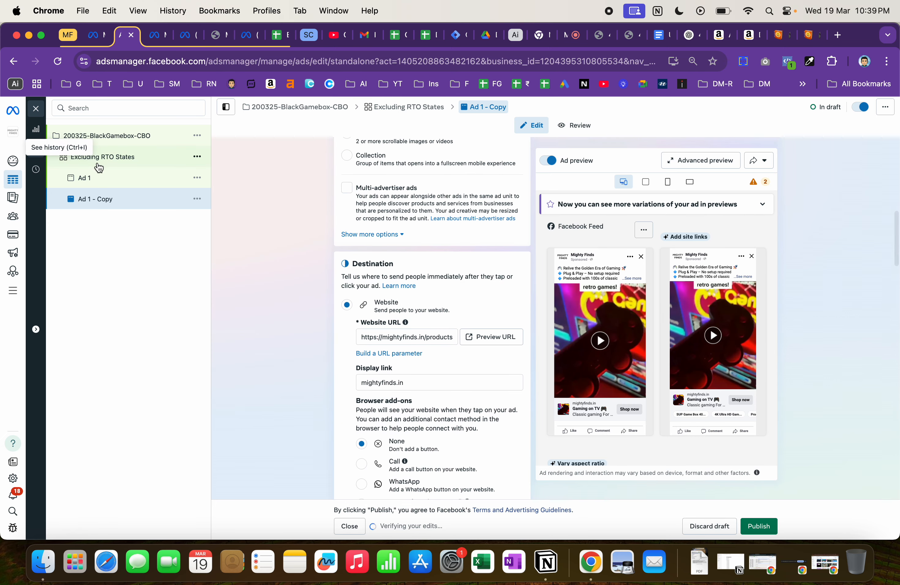
Rename the duplicated ad as Ad 2.
scroll(408, 277, up, 15)
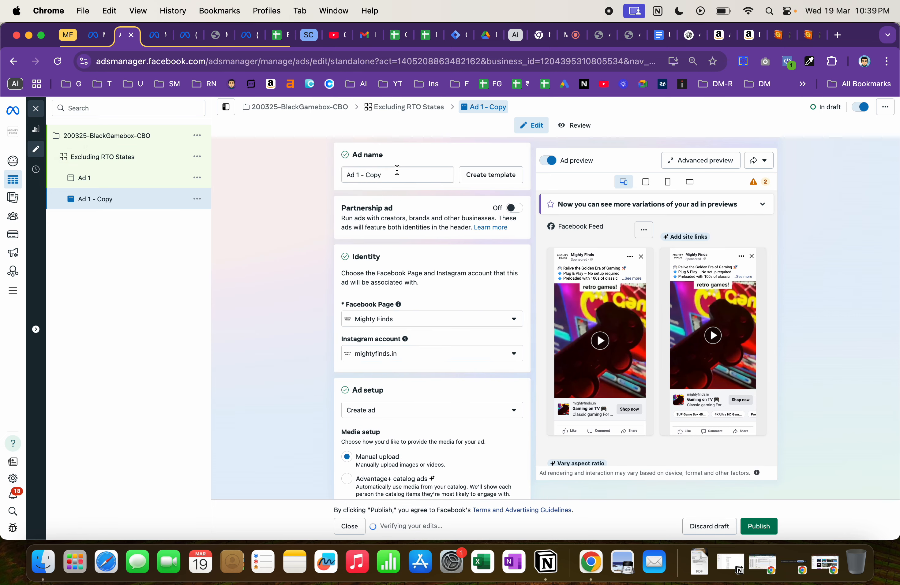
key(BackSpace)
key(BackSpace)
key(BackSpace)
key(BackSpace)
key(BackSpace)
key(BackSpace)
key(BackSpace)
key(BackSpace)
text(2)
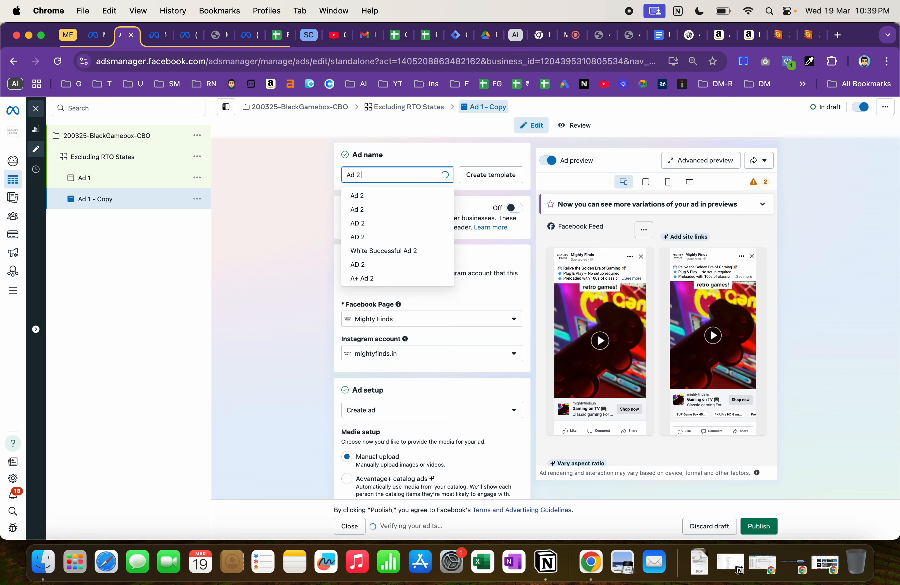
click(297, 255)
Remove Ad 2's existing media and start adding a new video, keeping the current site links, catalog items and text.
scroll(492, 318, down, 15)
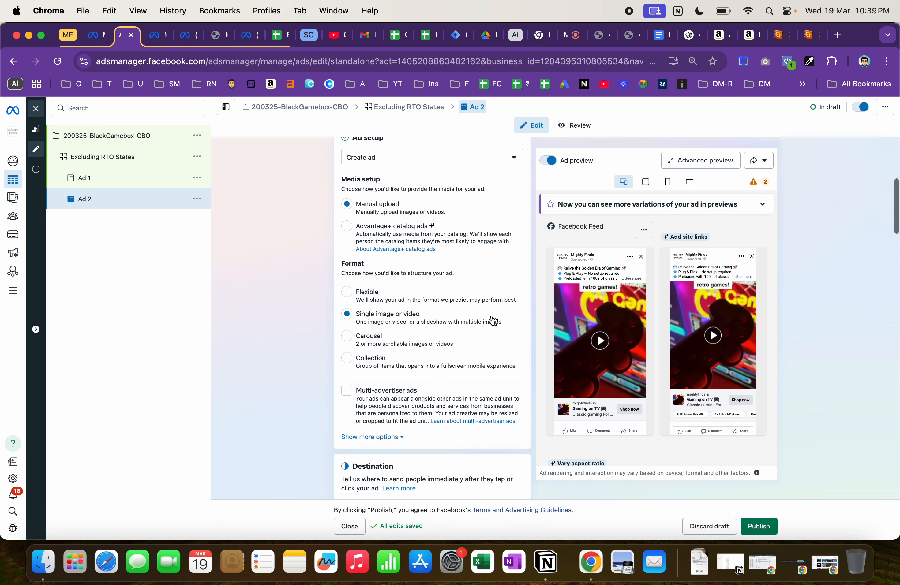
scroll(494, 320, down, 5)
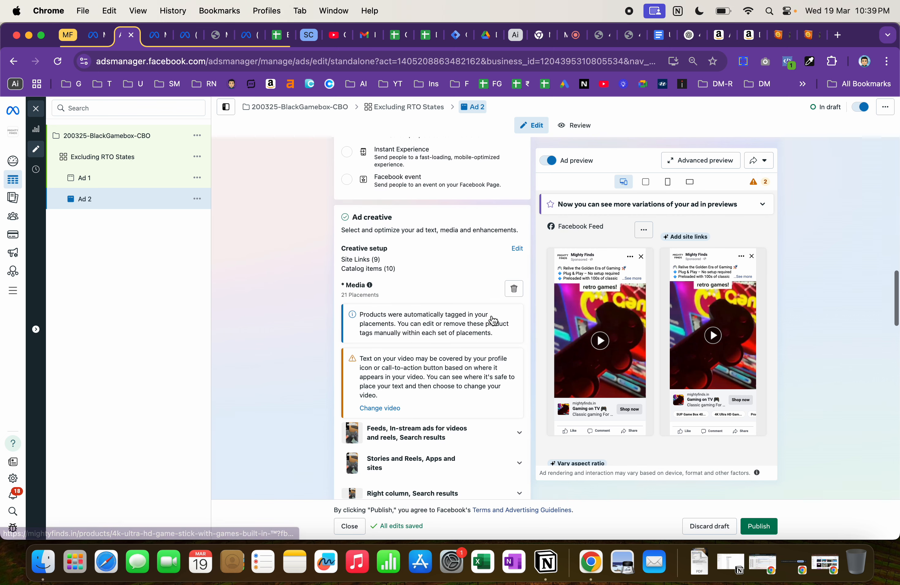
click(515, 290)
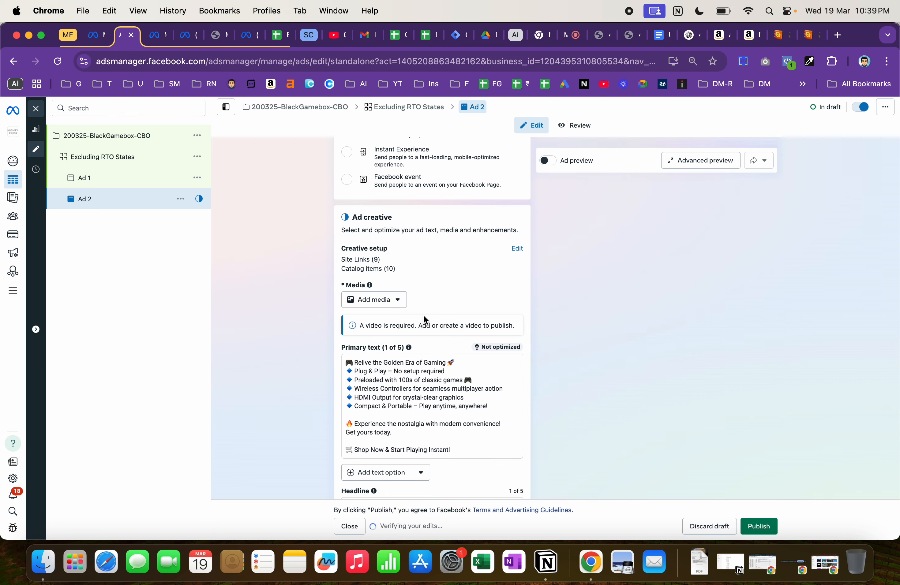
click(382, 301)
click(373, 340)
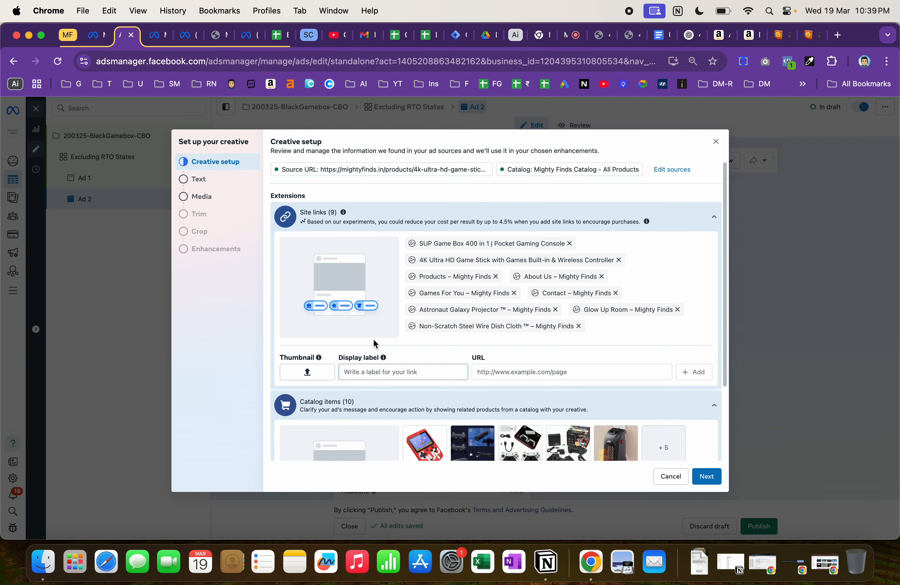
click(696, 481)
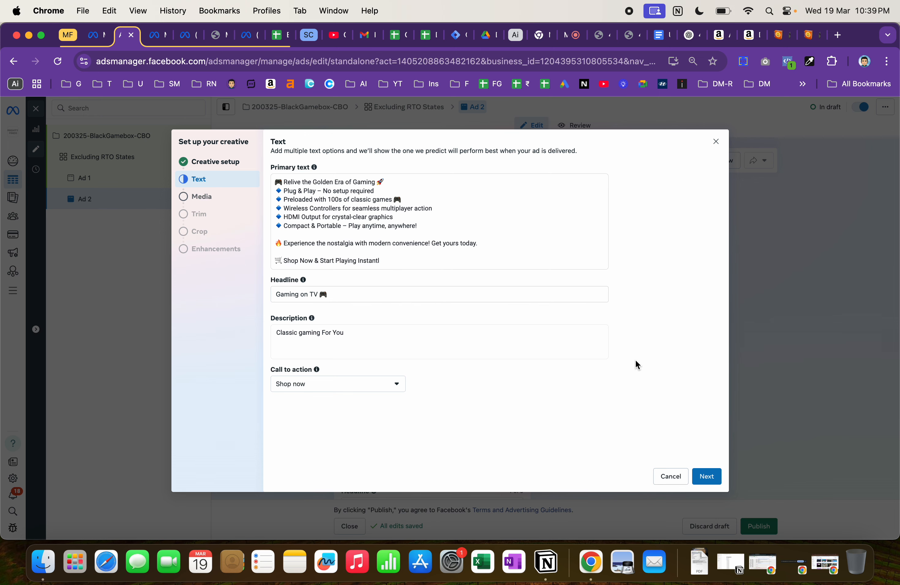
click(708, 477)
Preview Ad Rajat 2 .mp4 from Downloads, but upload Ad Rajat 1.mp4 as the ad's video.
click(686, 194)
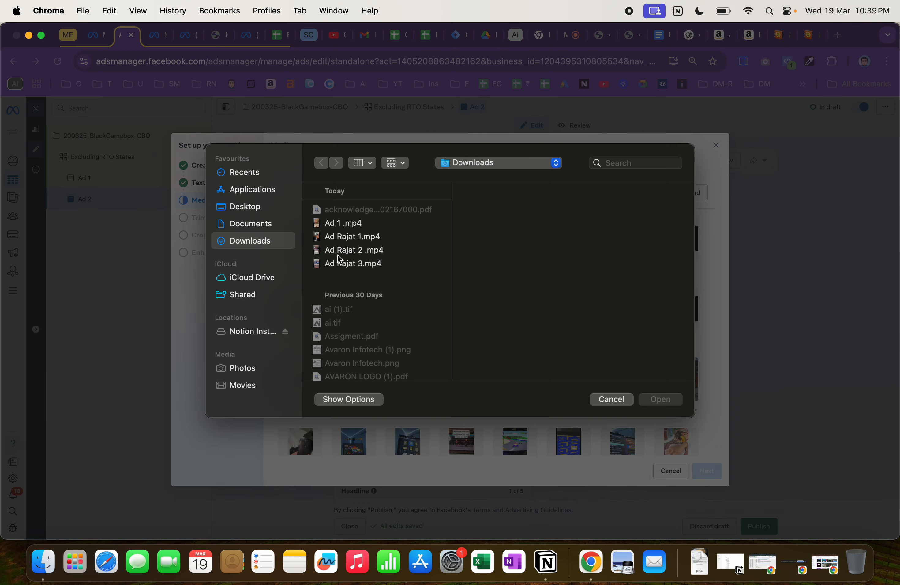
click(338, 256)
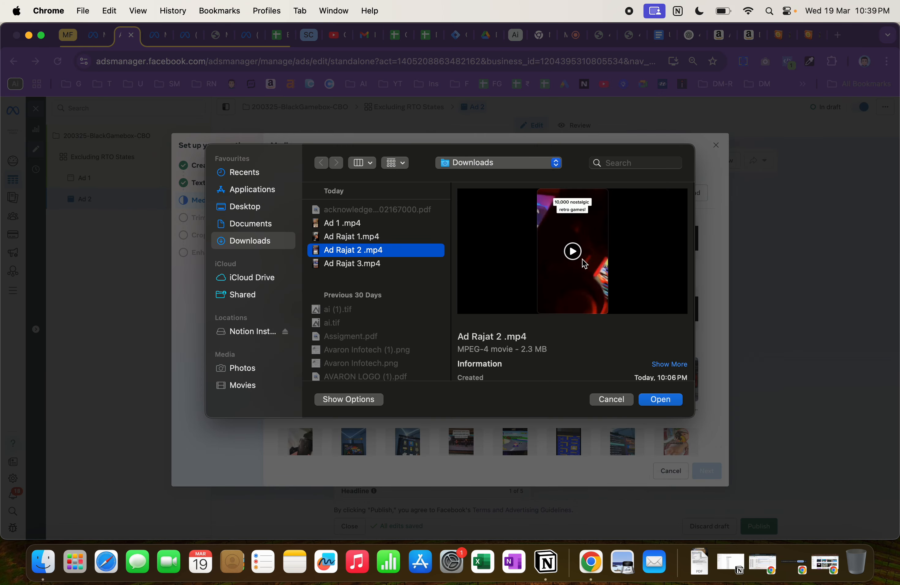
click(574, 252)
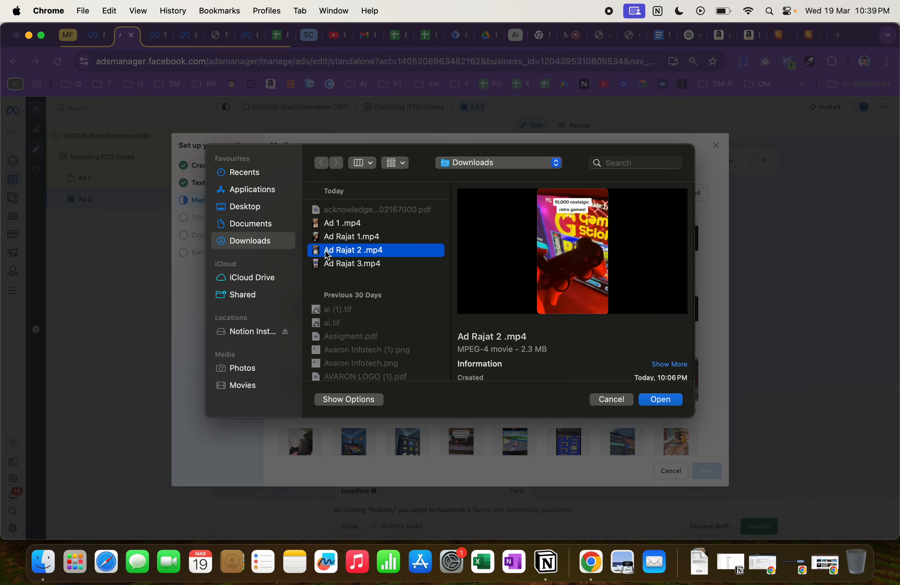
click(360, 241)
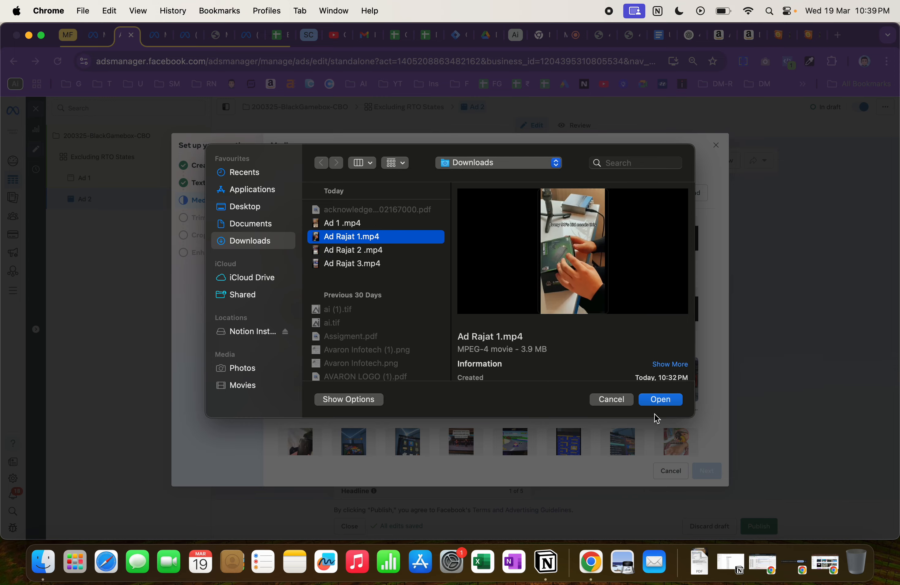
click(661, 400)
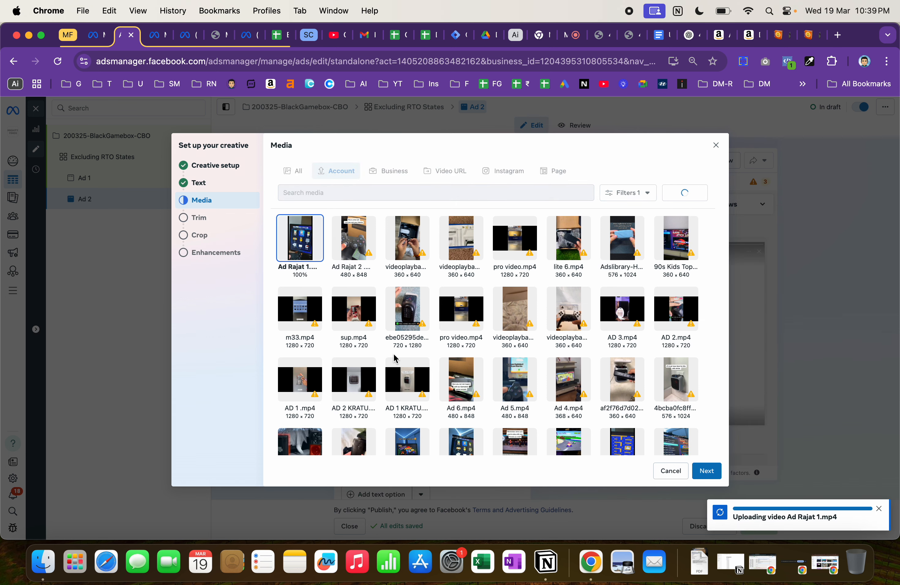
Finish the creative setup for the uploaded video, keeping the original crops for all placements and the active enhancements.
click(706, 474)
click(706, 474)
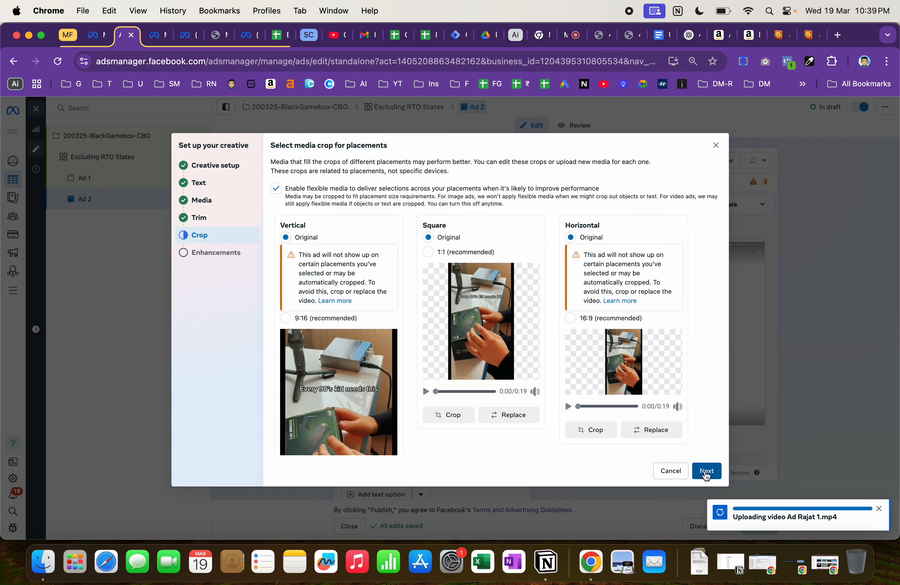
scroll(541, 389, down, 3)
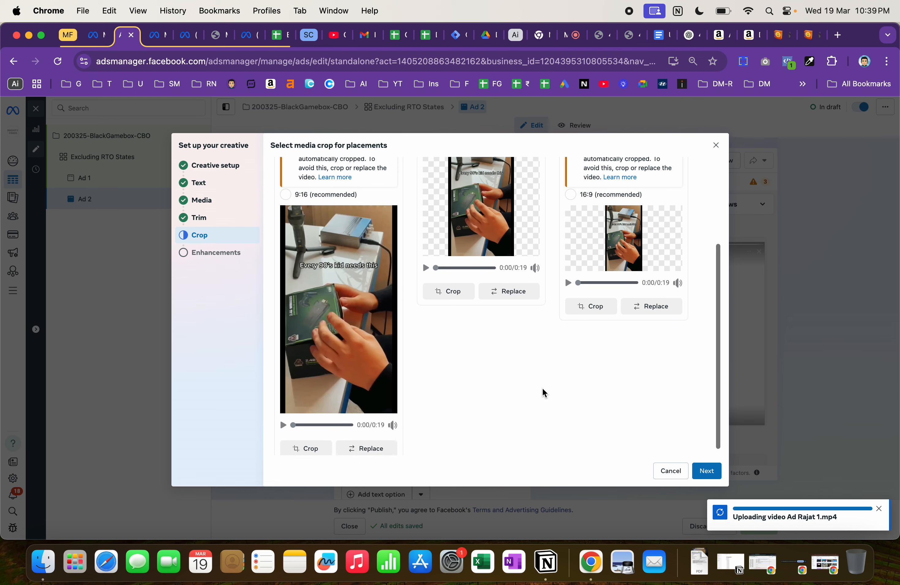
scroll(542, 389, up, 3)
click(708, 472)
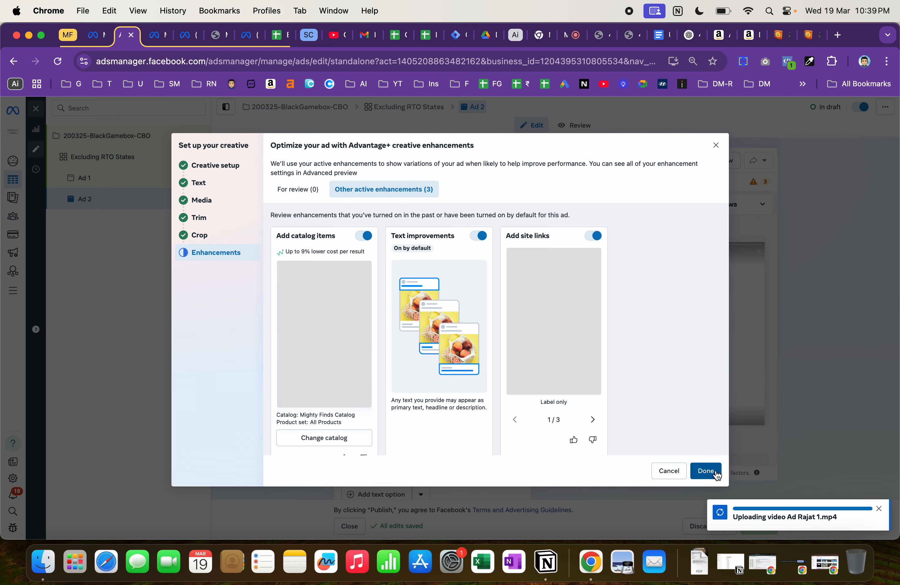
click(707, 471)
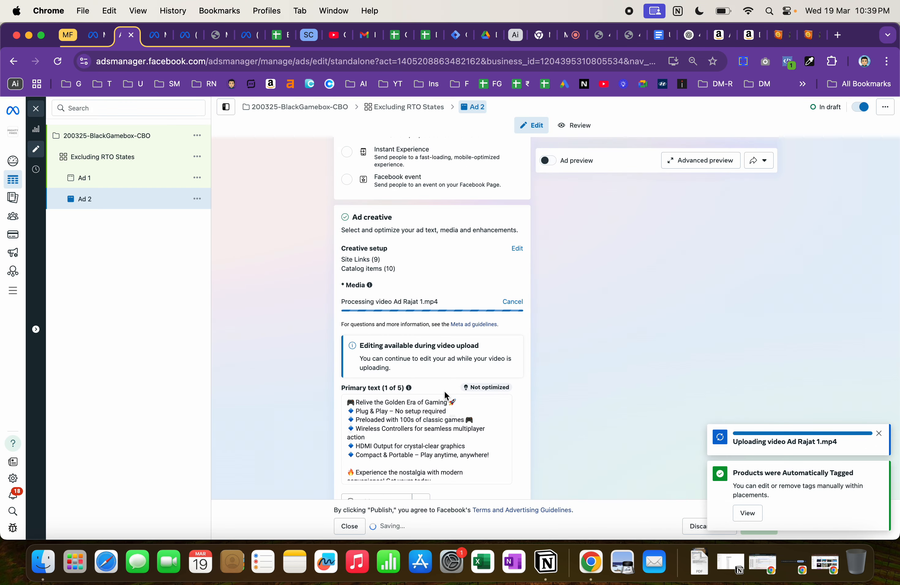
Review Ad 2's text, call to action, enhancements, tracking and destination settings along with its preview.
scroll(445, 392, down, 5)
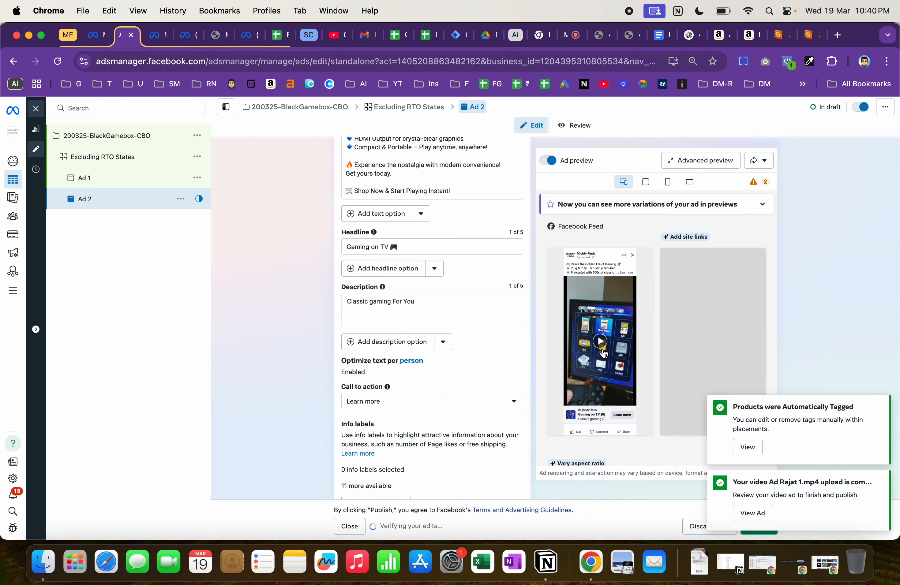
scroll(415, 305, up, 10)
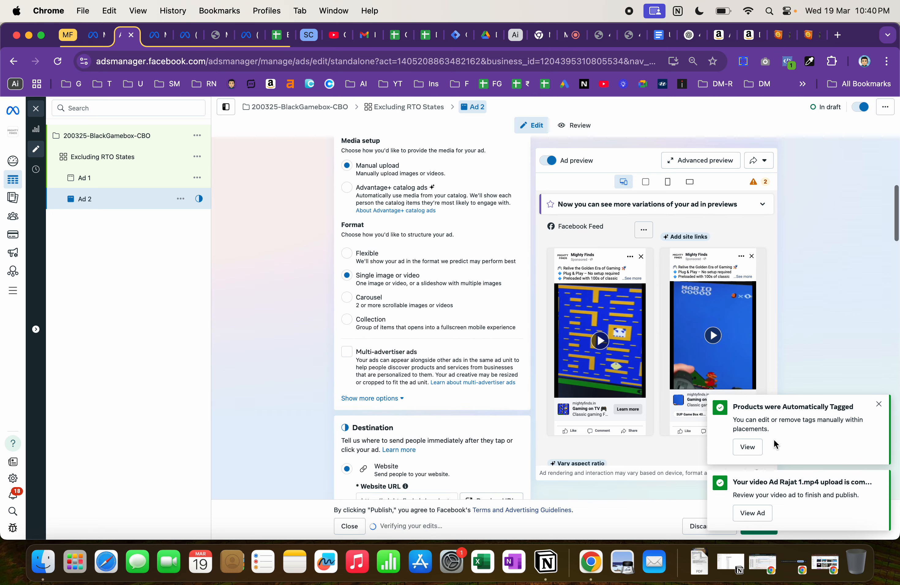
scroll(436, 389, down, 15)
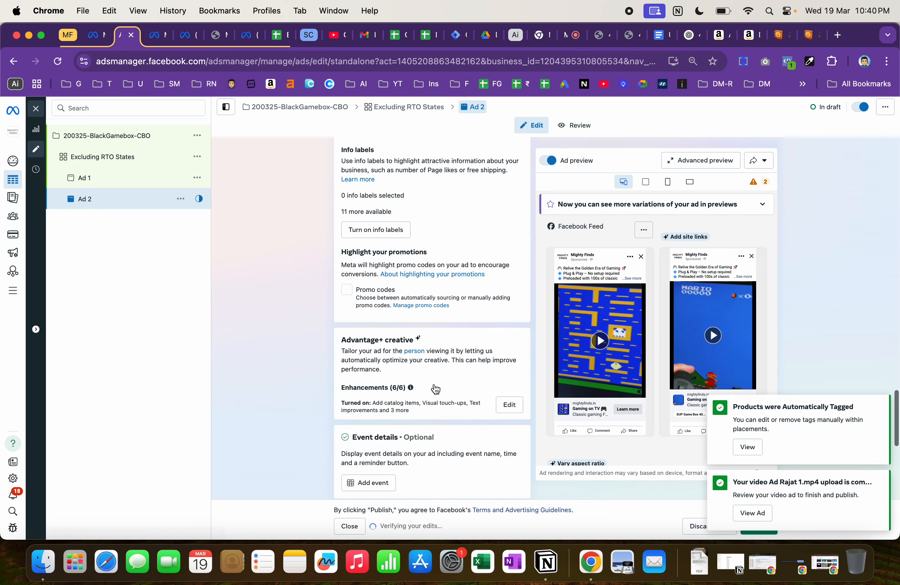
scroll(434, 384, up, 4)
scroll(435, 386, down, 7)
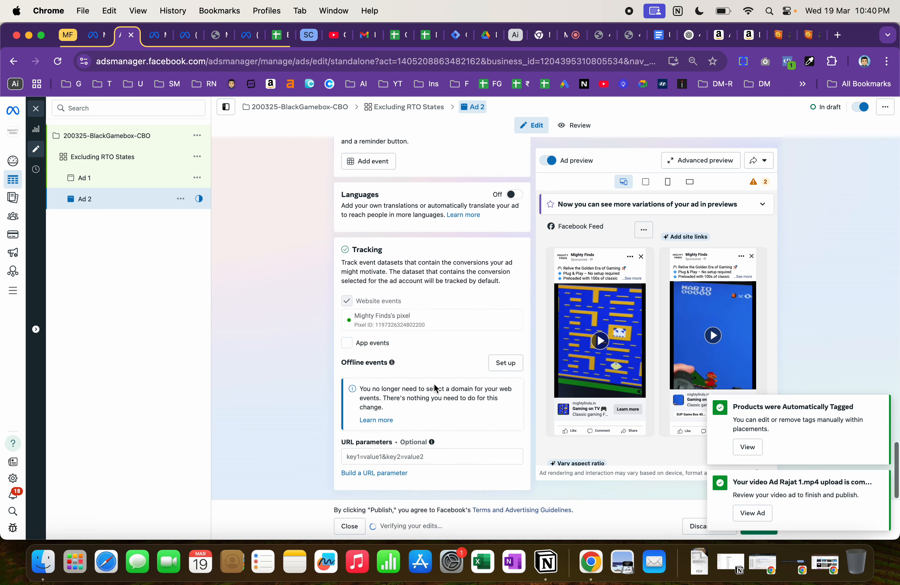
scroll(435, 388, up, 10)
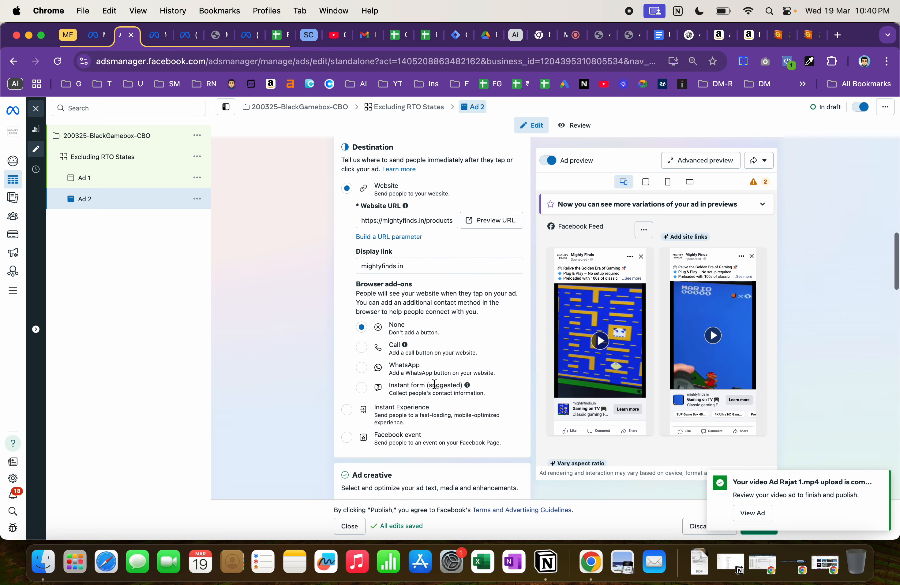
scroll(411, 414, up, 5)
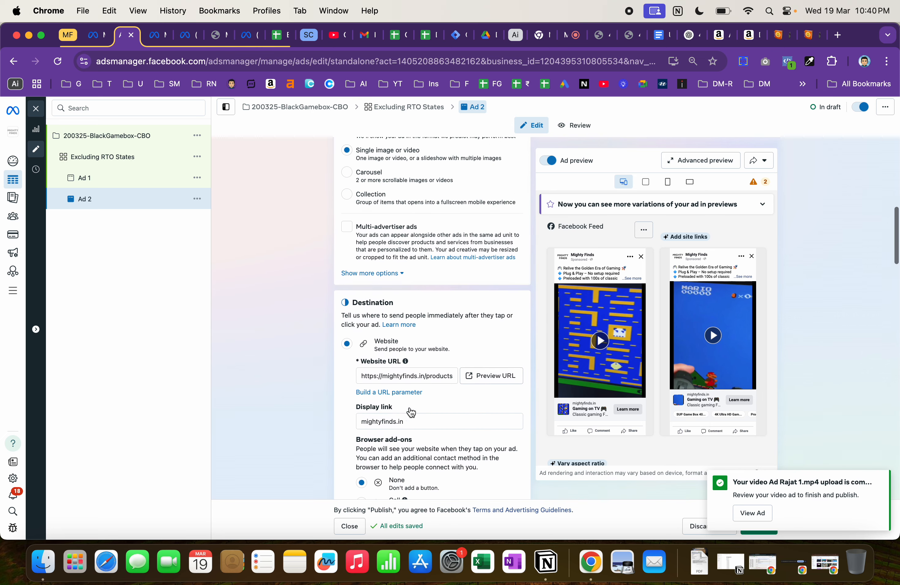
scroll(409, 318, up, 8)
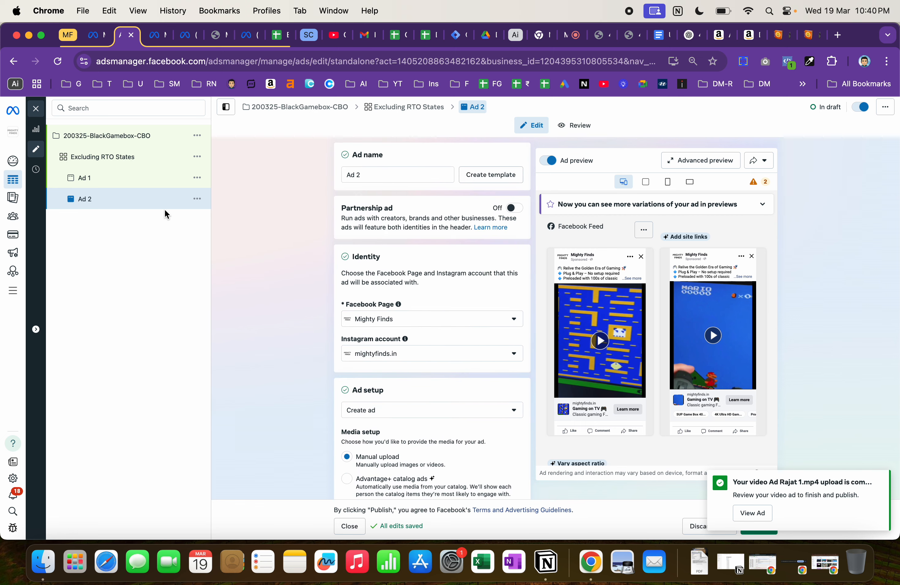
Make a quick duplicate of Ad 2 within its ad set and rename the copy as Ad 3.
click(197, 199)
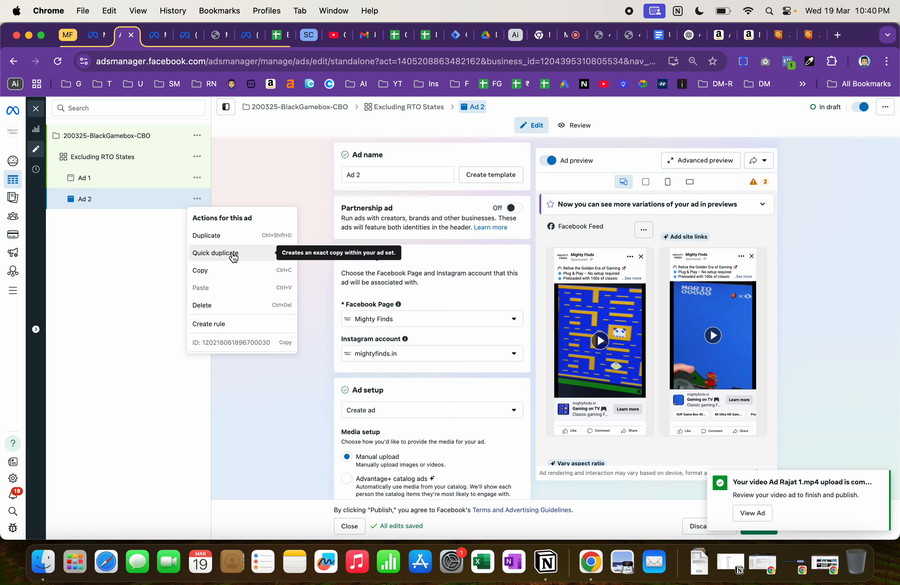
click(234, 257)
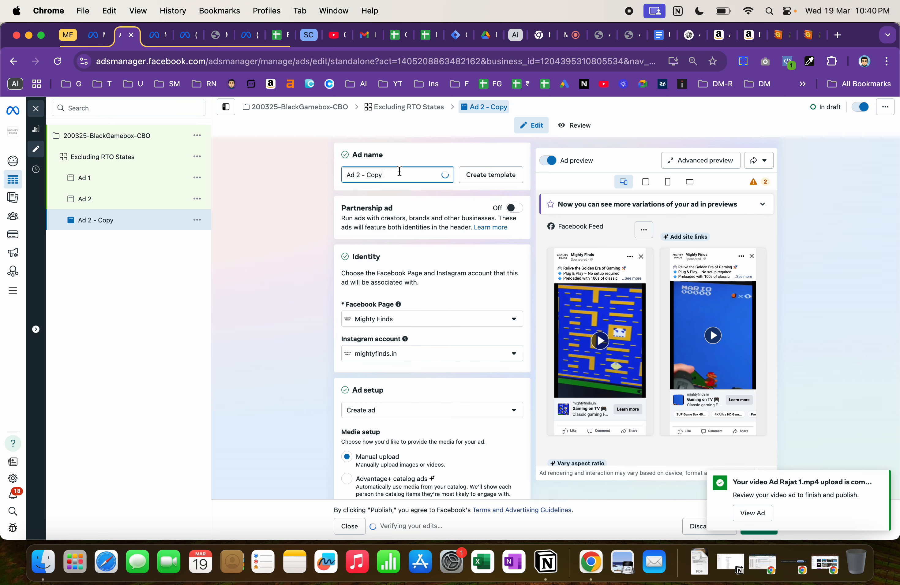
key(BackSpace)
key(BackSpace)
key(BackSpace)
key(BackSpace)
key(BackSpace)
key(BackSpace)
key(BackSpace)
text(3)
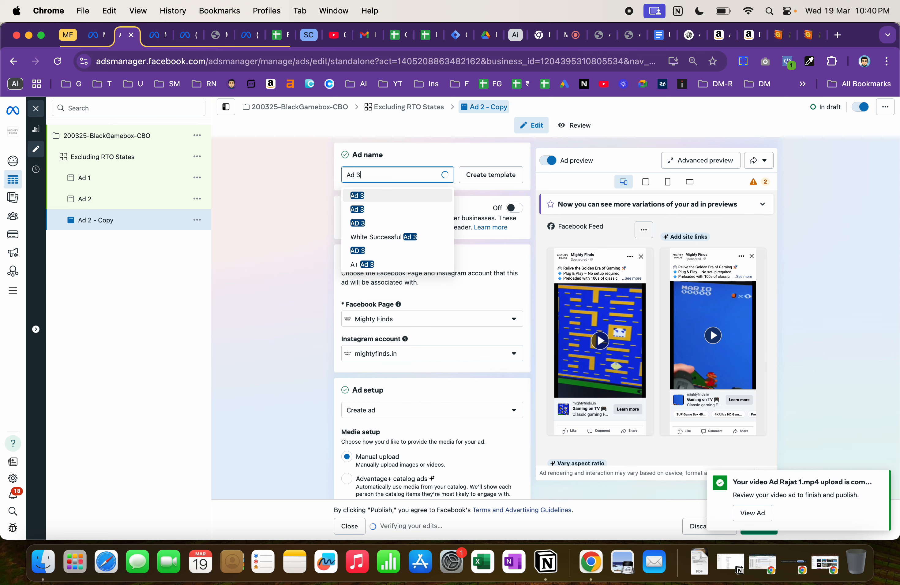
click(249, 268)
Remove Ad 3's existing media and start adding a new video, keeping the current site links, catalog items and text.
scroll(449, 341, down, 10)
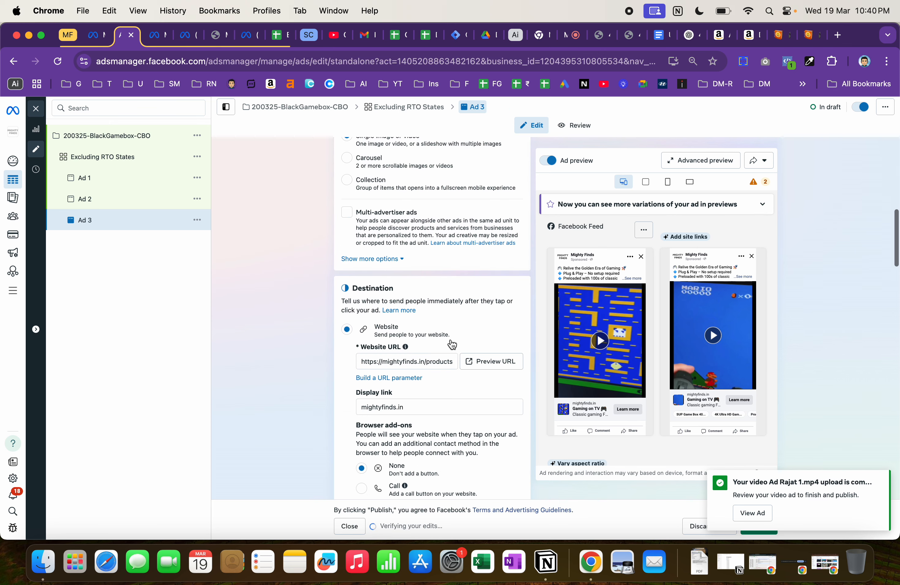
scroll(451, 343, down, 13)
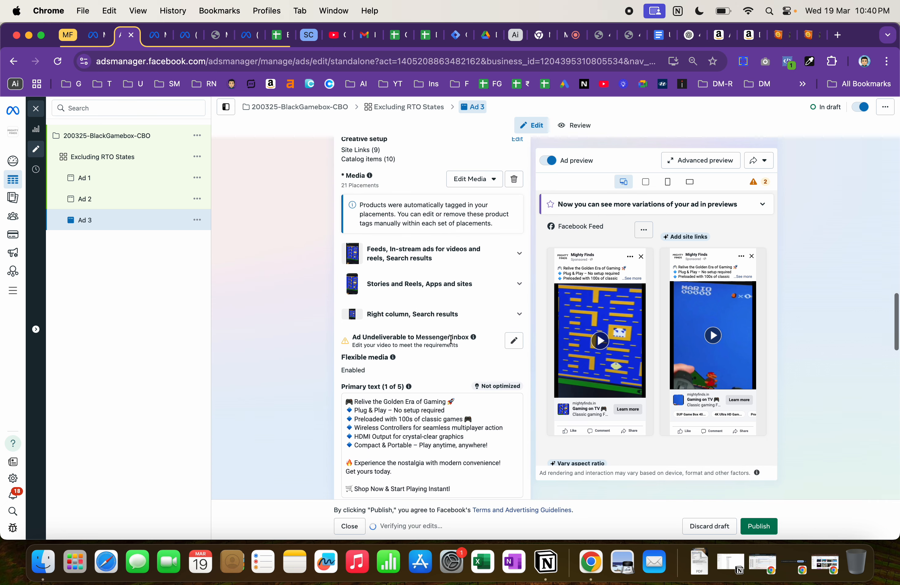
click(514, 181)
click(397, 190)
click(382, 233)
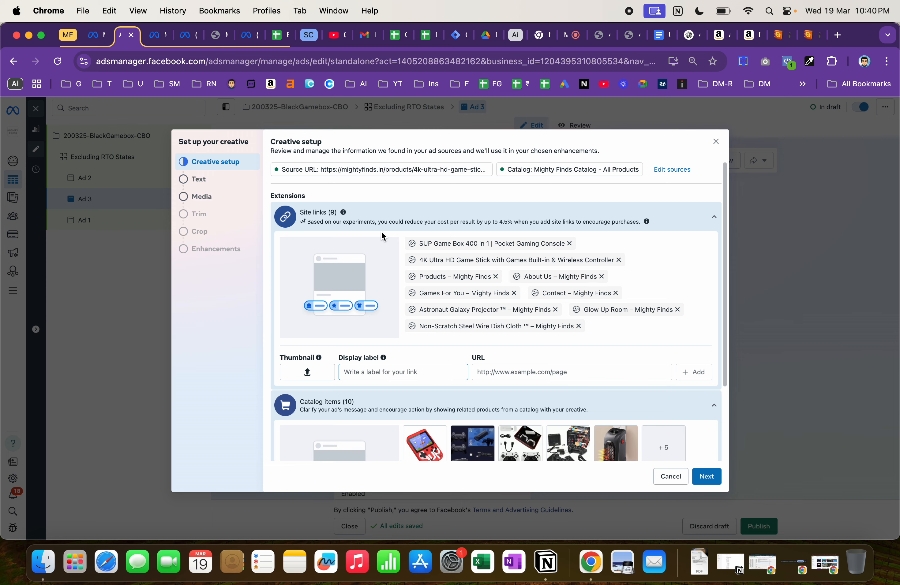
click(705, 478)
click(707, 477)
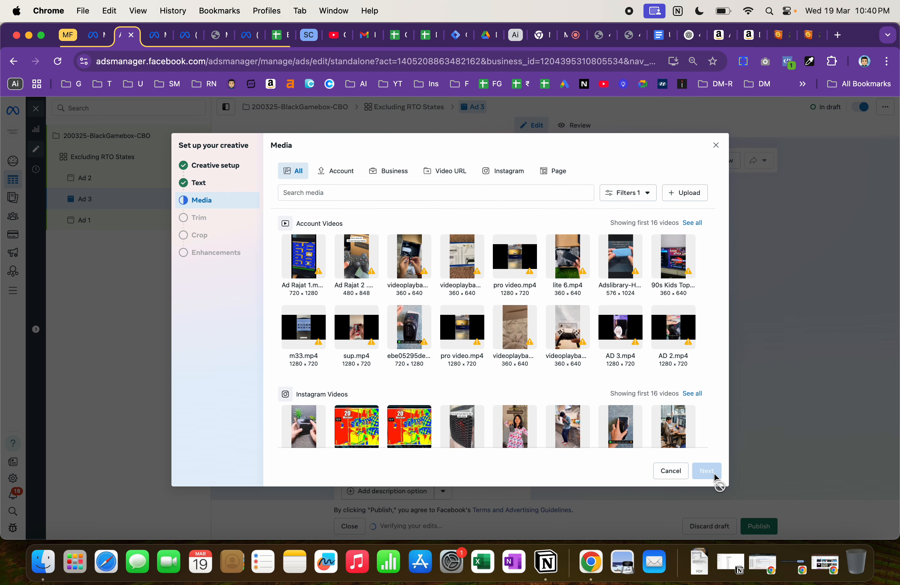
Upload Ad Rajat 3.mp4 from Downloads as Ad 3's video.
click(683, 188)
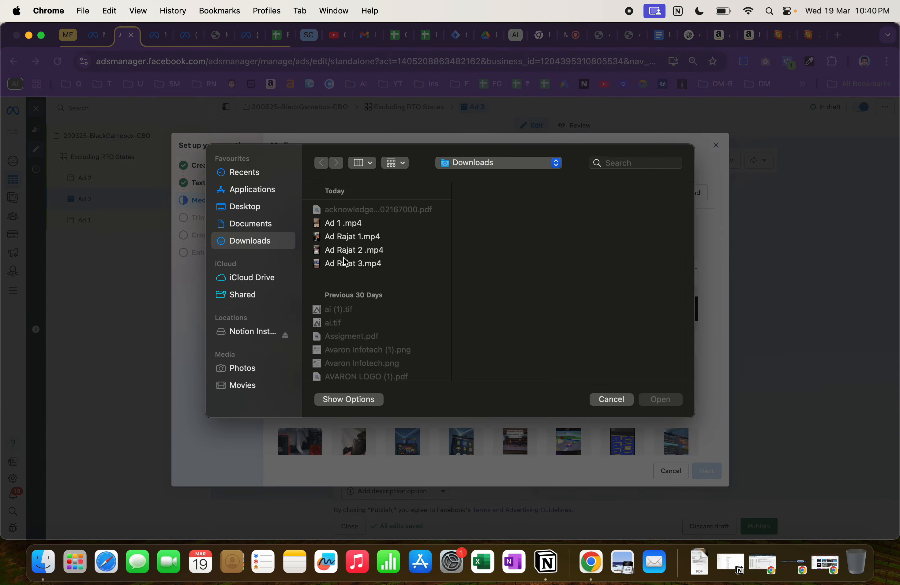
click(345, 263)
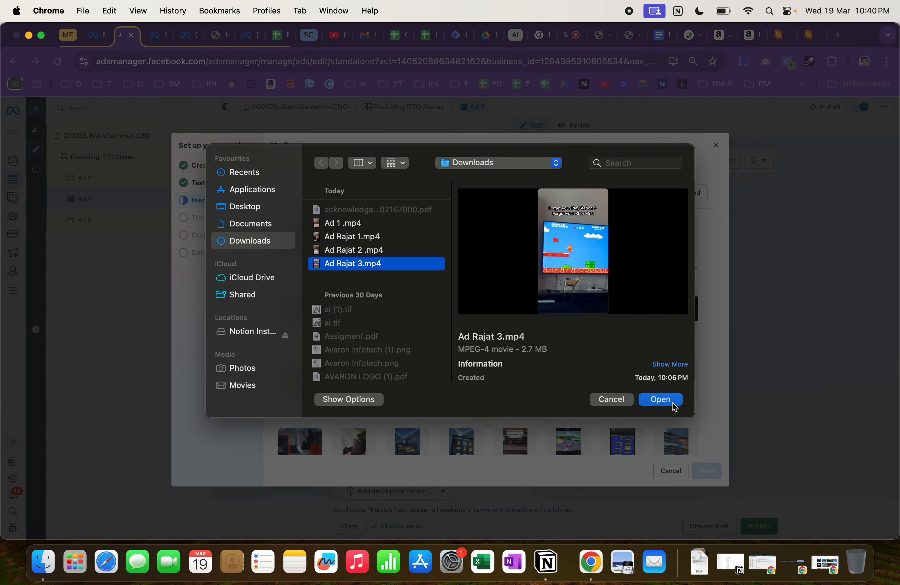
click(669, 401)
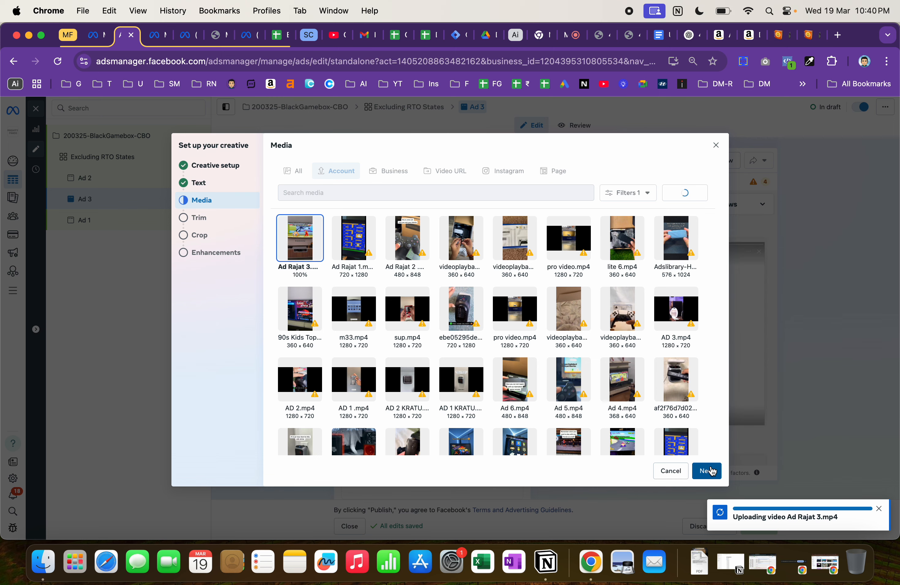
Finish Ad 3's creative setup with the video untrimmed, the original crops for all placements and the active enhancements.
click(711, 471)
click(711, 471)
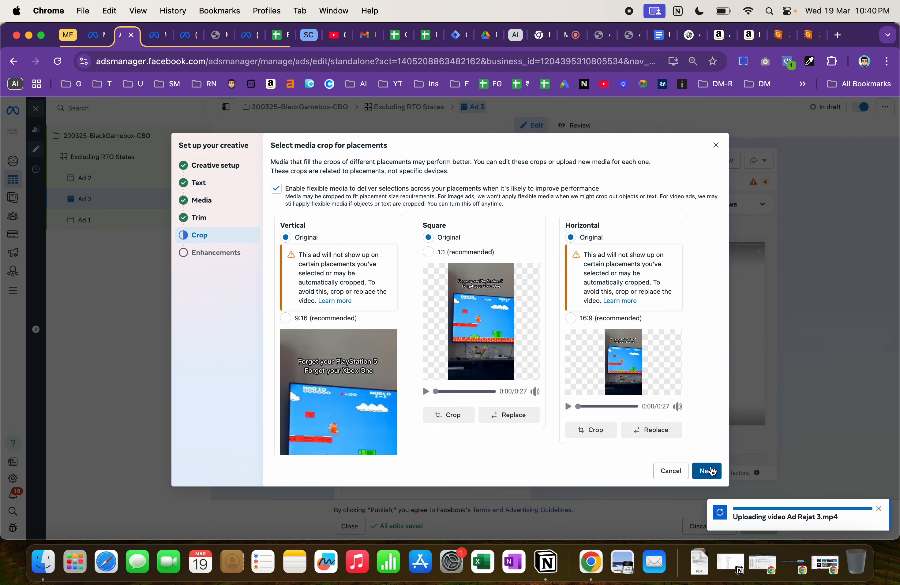
click(711, 471)
scroll(677, 433, down, 2)
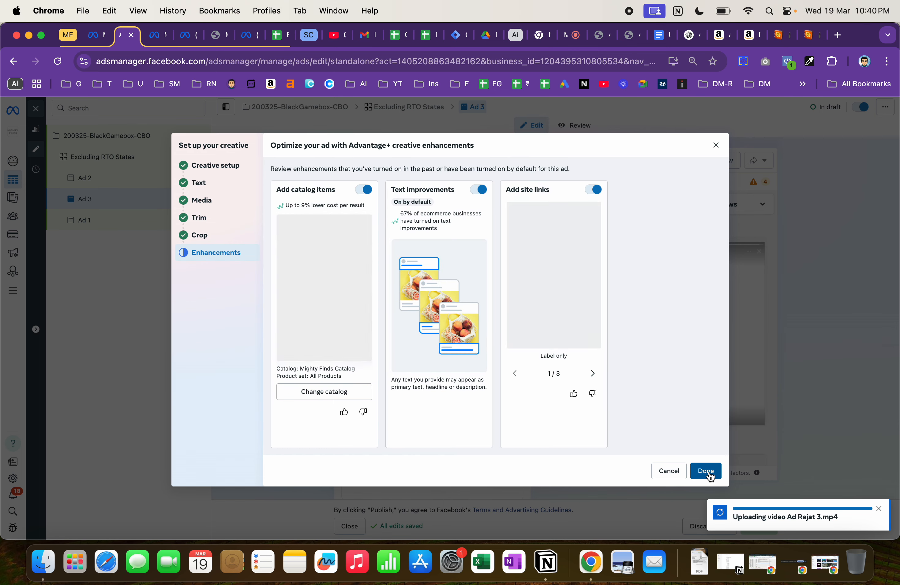
click(708, 472)
Turn on Ad 3's preview and look through how the new video appears in the Facebook and Instagram placements.
scroll(490, 404, down, 1)
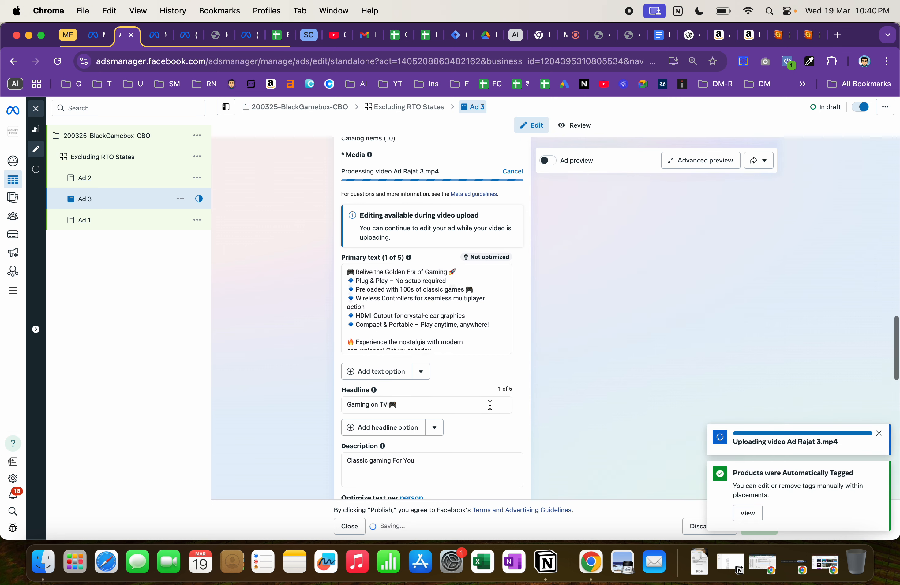
scroll(490, 405, down, 1)
scroll(489, 406, up, 2)
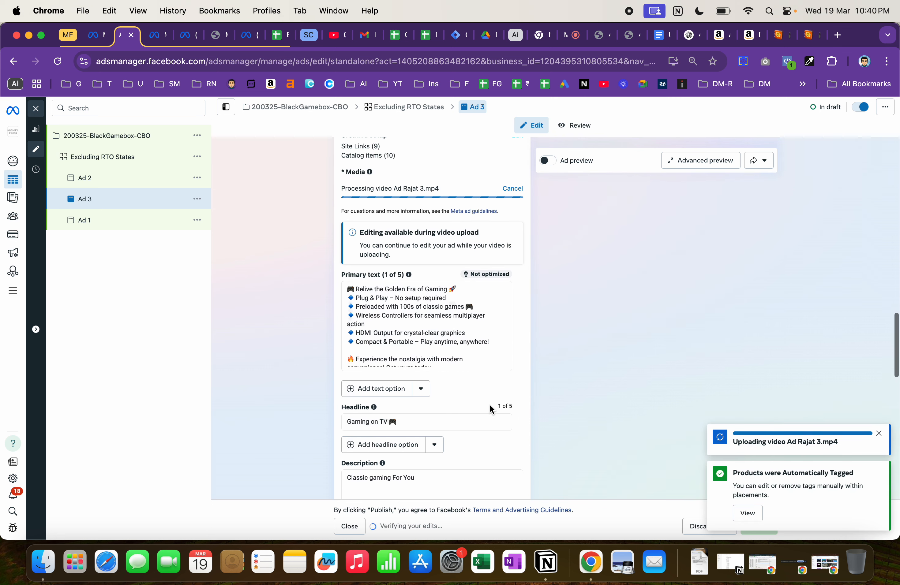
click(551, 167)
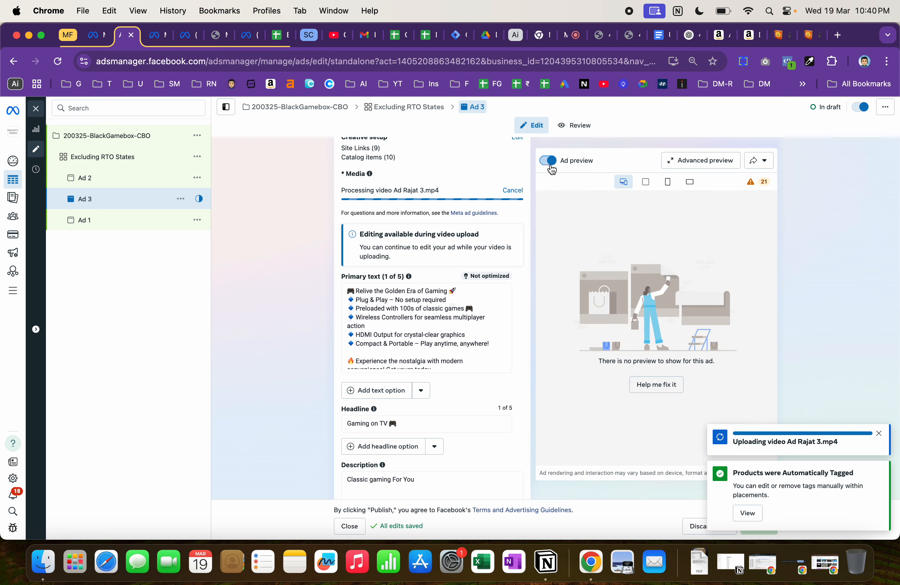
click(544, 163)
click(550, 161)
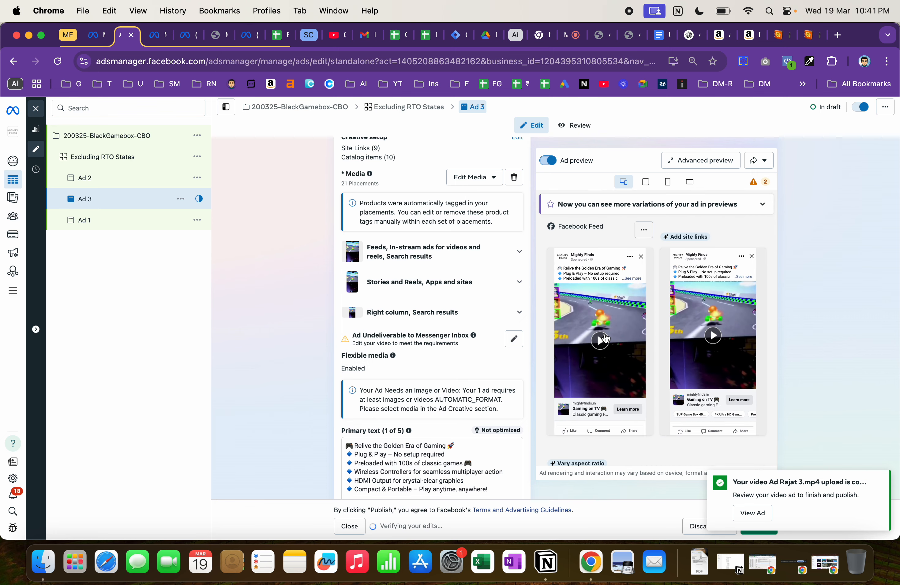
scroll(607, 386, down, 3)
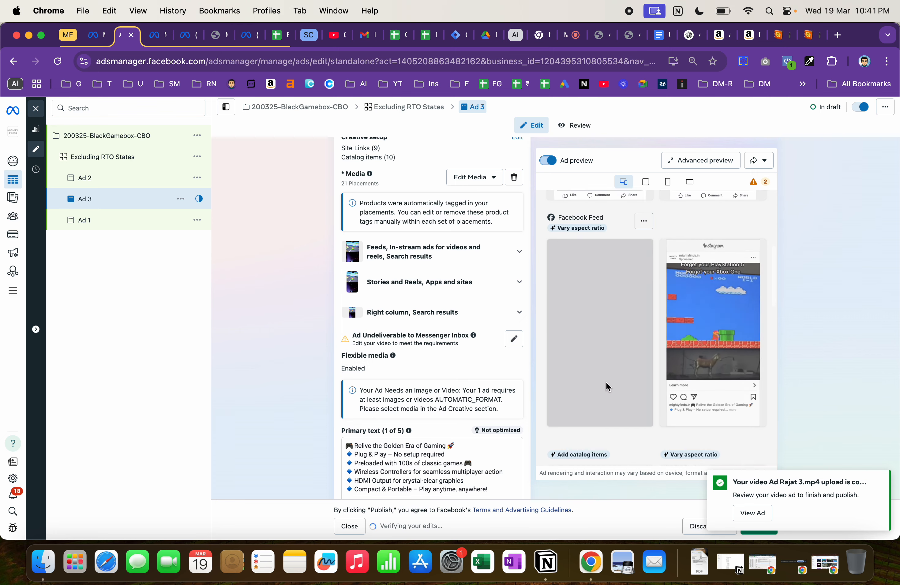
scroll(410, 358, down, 4)
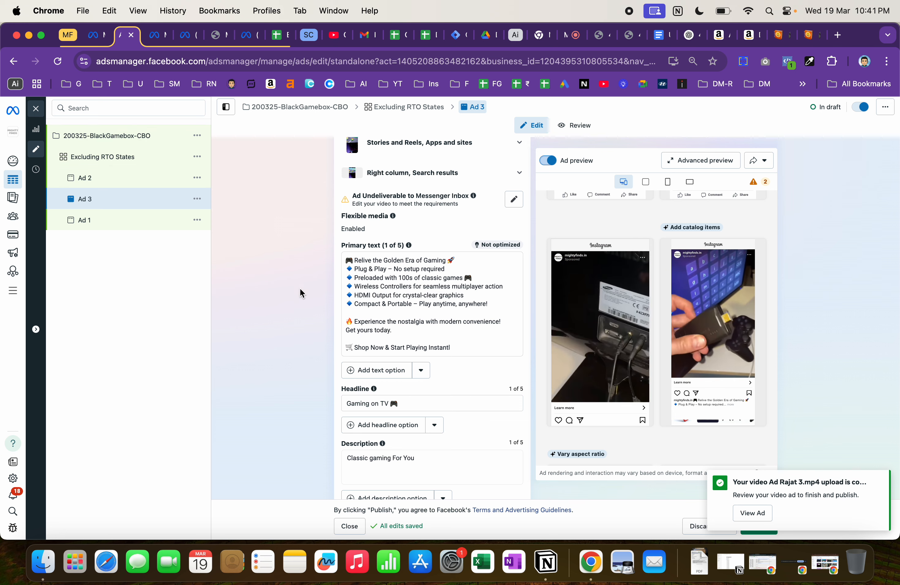
Set Ad 3's call to action to Shop now.
scroll(403, 325, down, 5)
scroll(402, 324, down, 4)
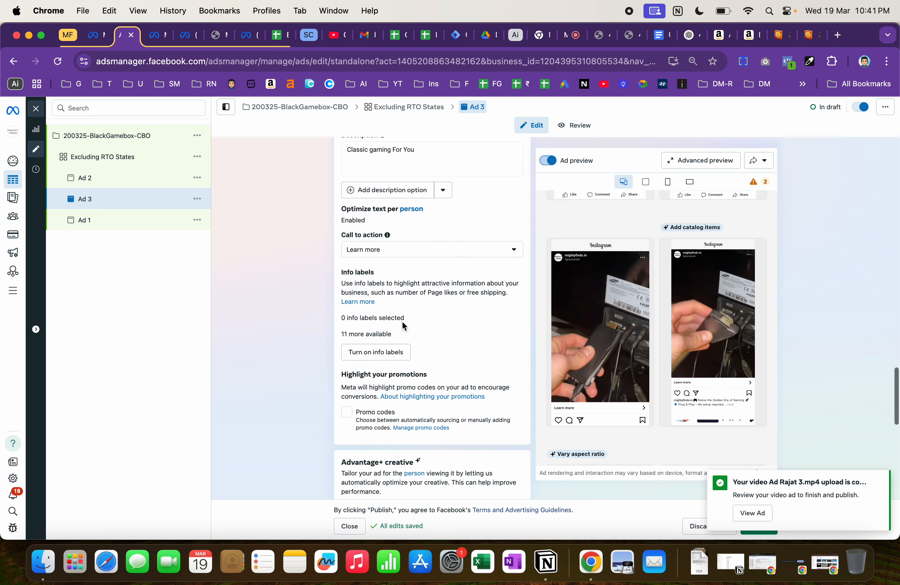
click(473, 251)
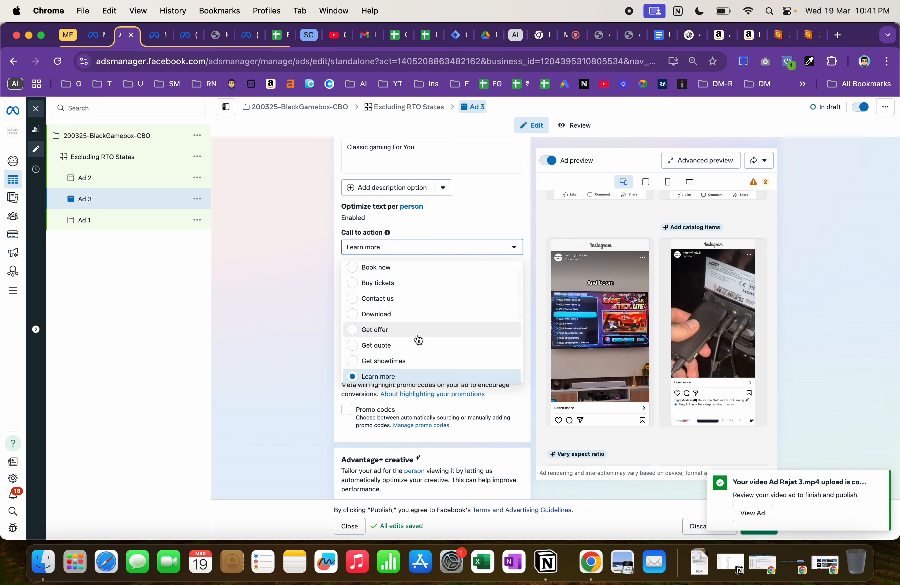
scroll(428, 315, down, 5)
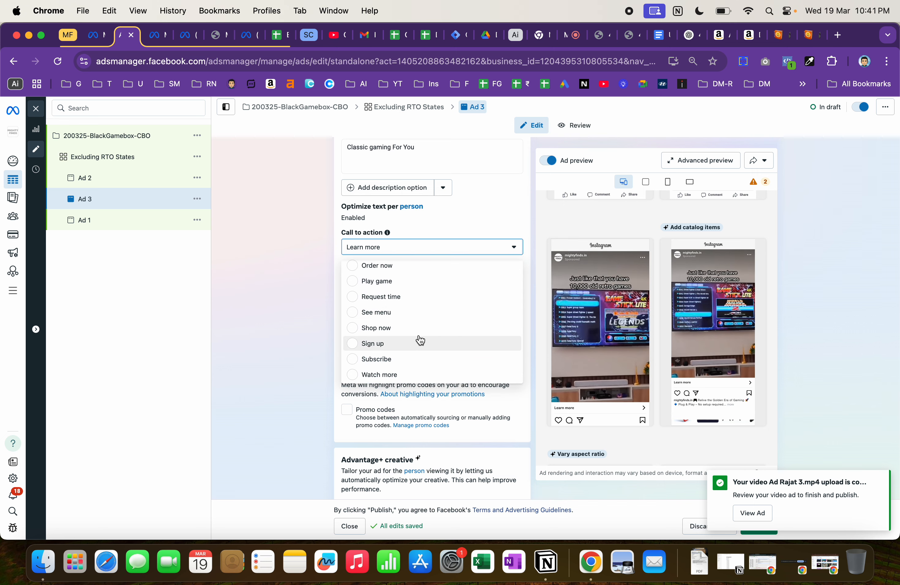
click(421, 342)
click(427, 249)
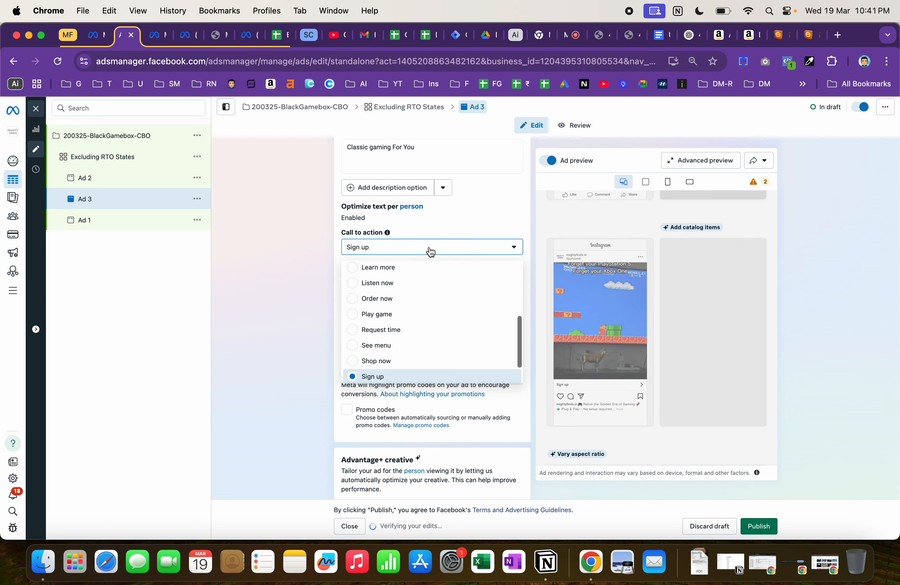
click(414, 361)
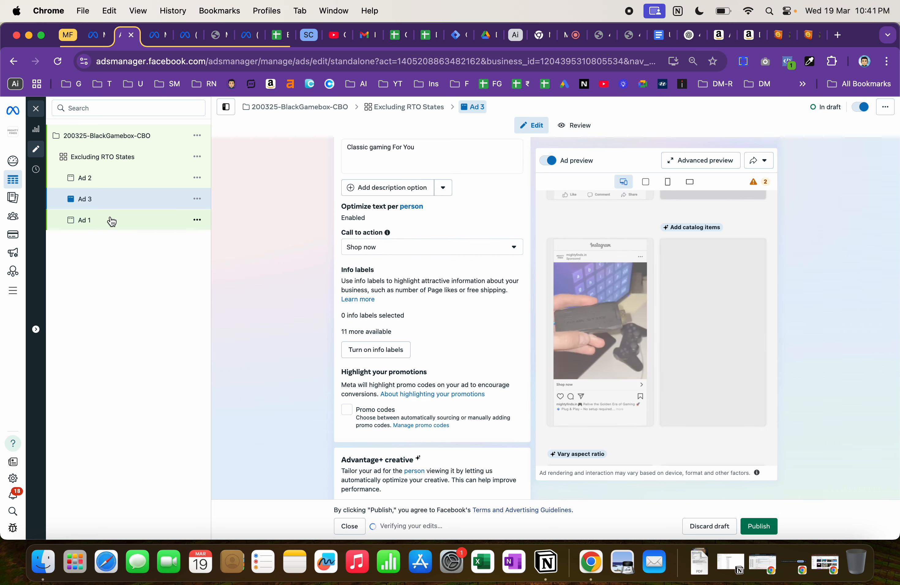
Check Ad 1's text, call to action, info labels and media, and preview its destination product page.
click(81, 228)
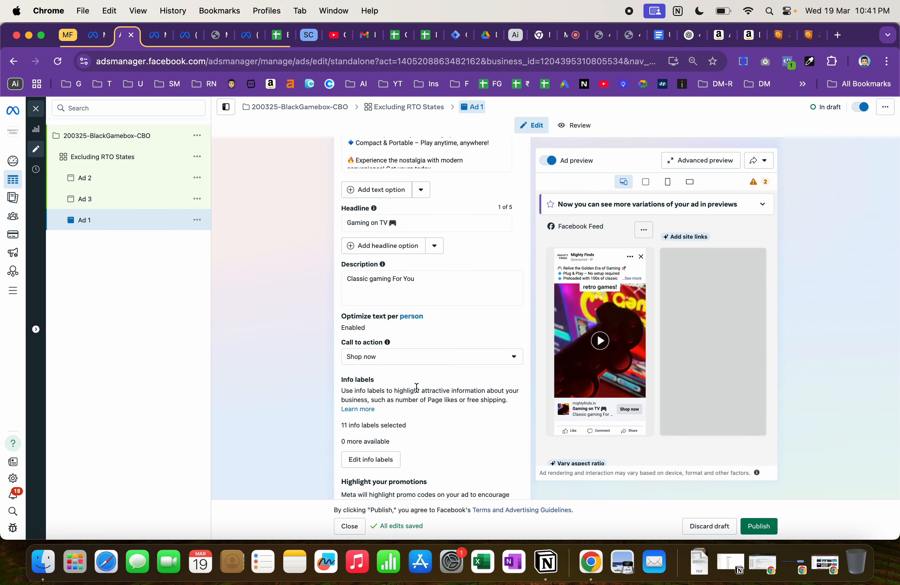
scroll(417, 387, up, 5)
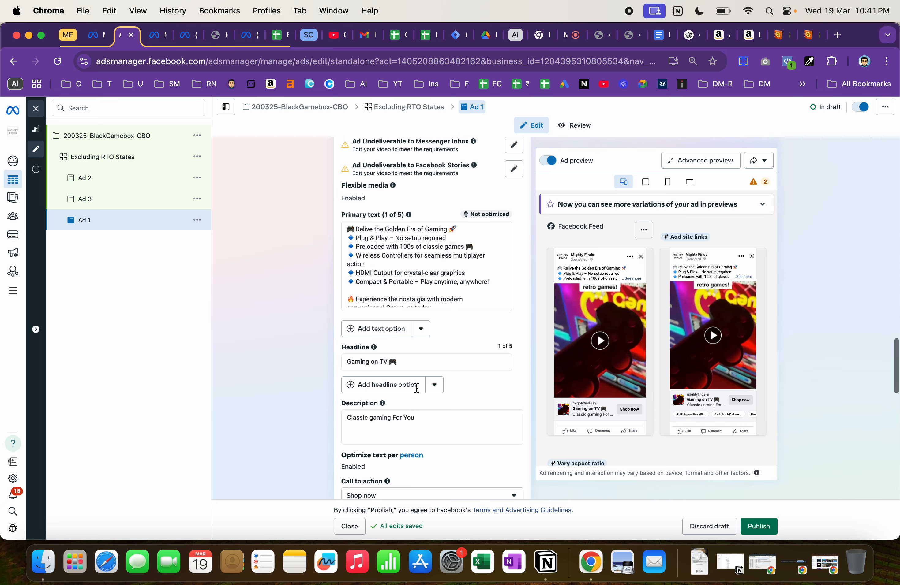
scroll(411, 368, down, 3)
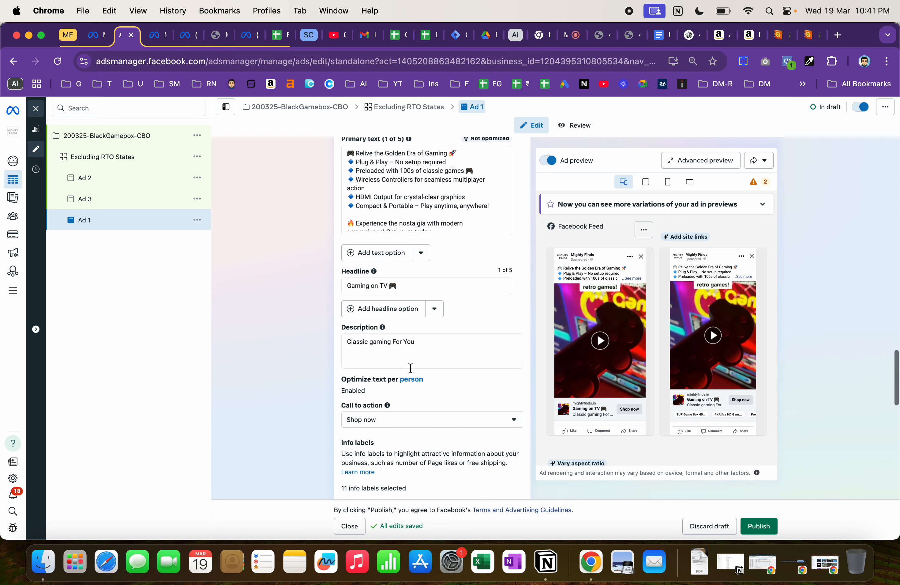
scroll(426, 352, down, 2)
scroll(428, 380, down, 9)
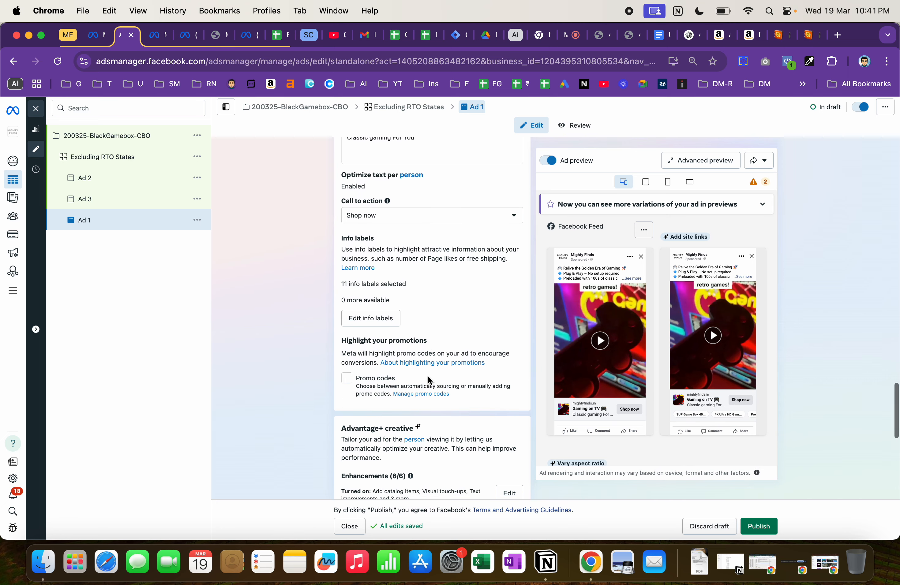
scroll(429, 381, up, 15)
scroll(429, 380, up, 15)
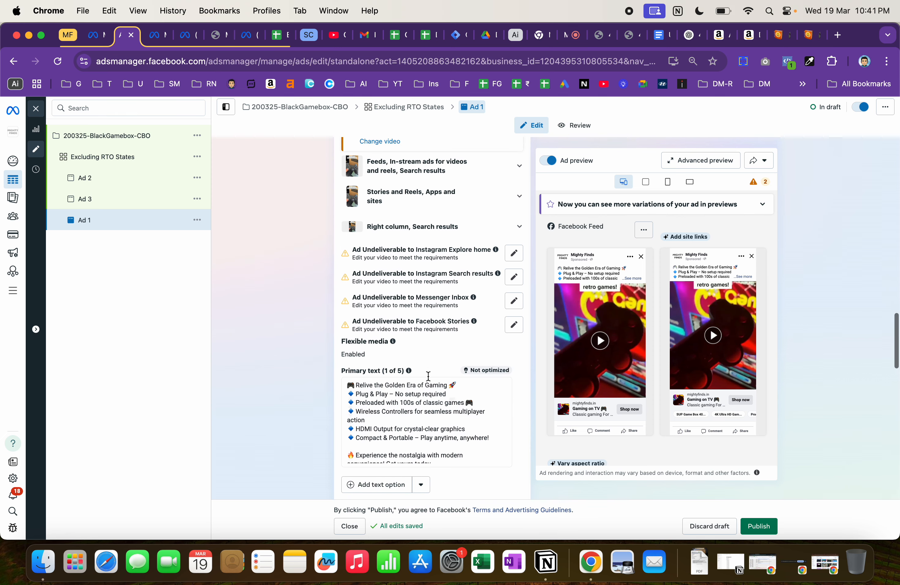
scroll(429, 381, up, 2)
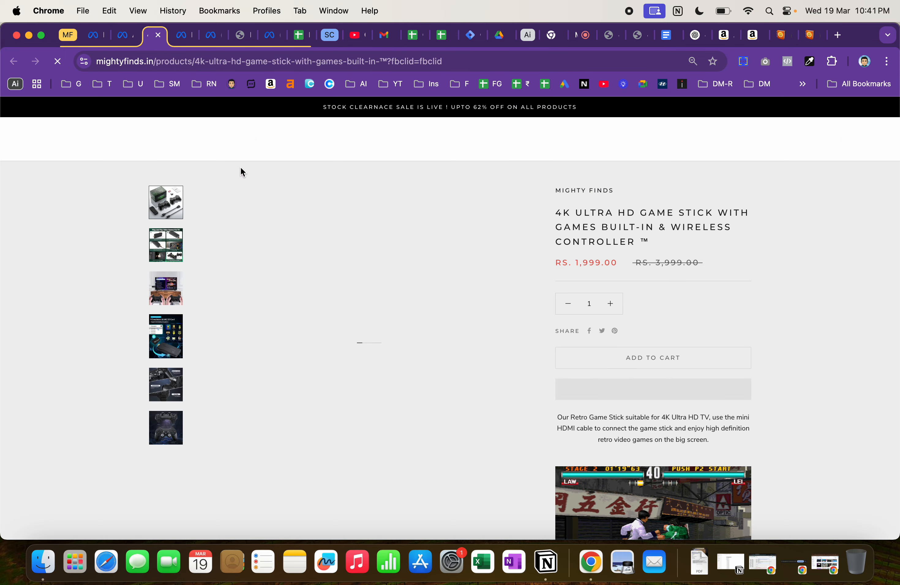
click(158, 35)
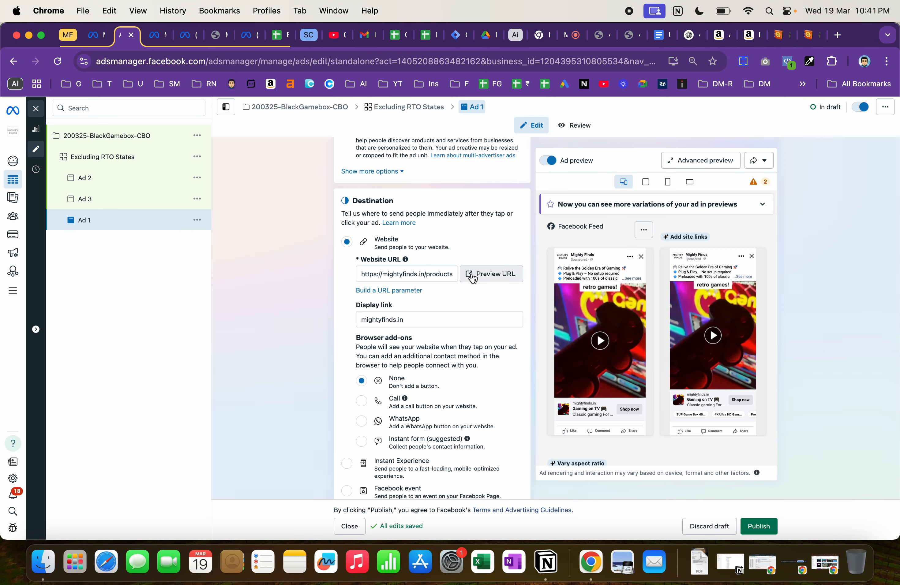
Set Ad 2's call to action to Shop now and check its remaining settings down to tracking.
click(122, 176)
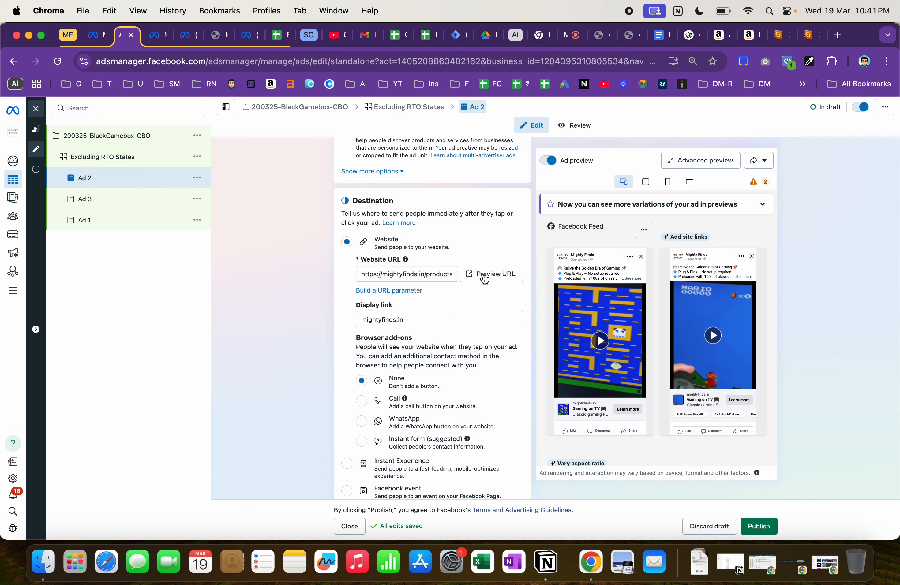
scroll(506, 274, down, 5)
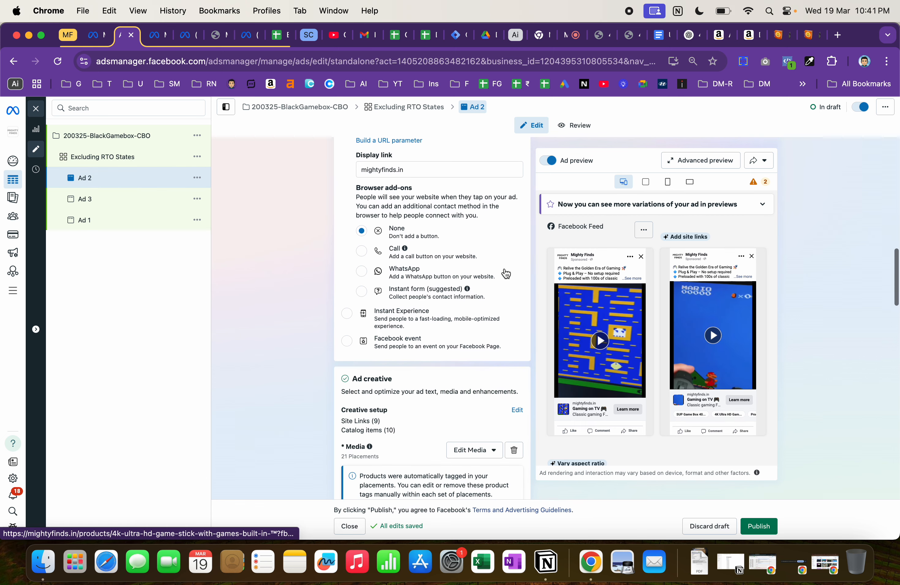
scroll(422, 198, down, 5)
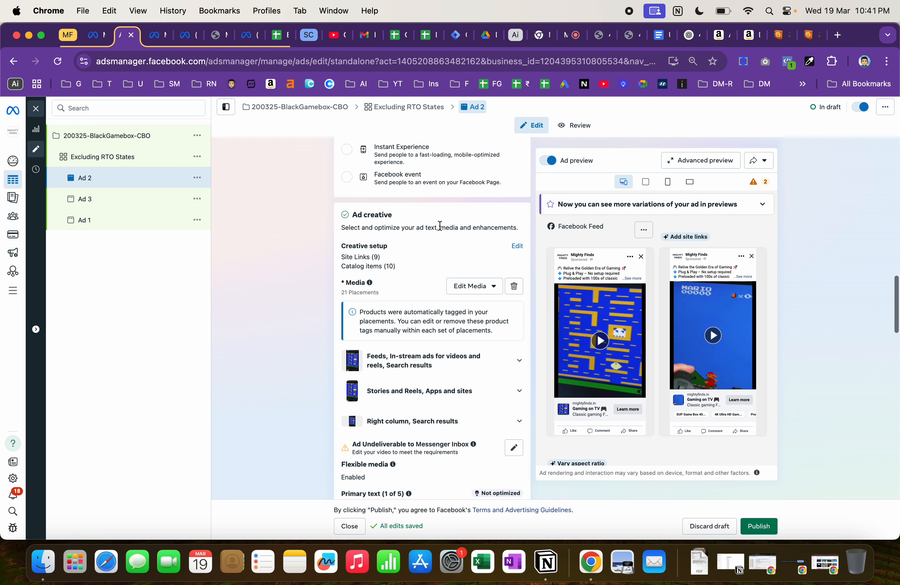
scroll(421, 347, down, 5)
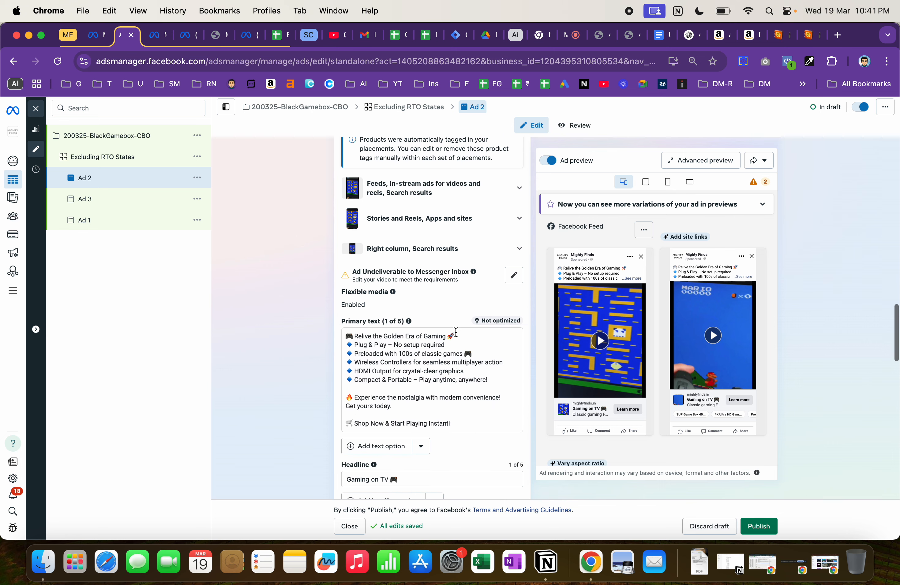
scroll(460, 357, down, 5)
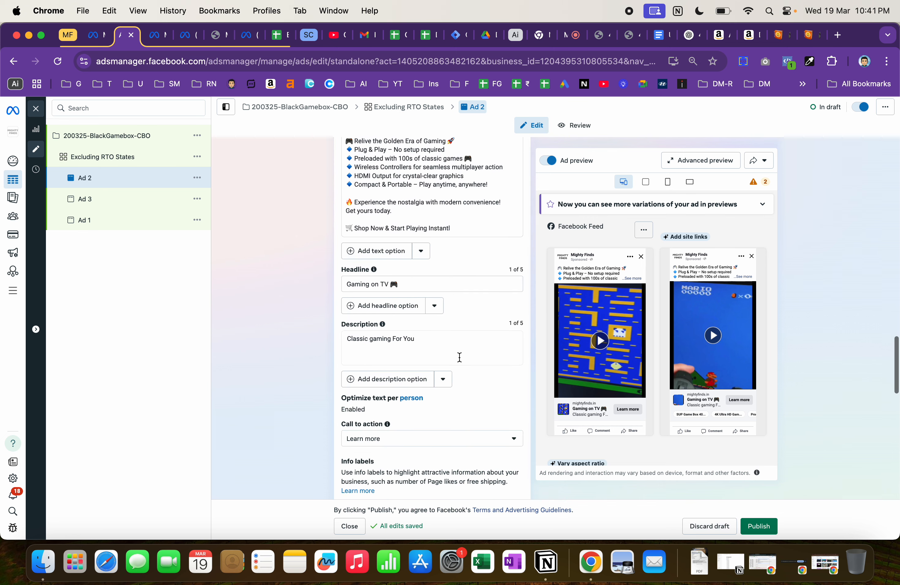
scroll(428, 355, down, 4)
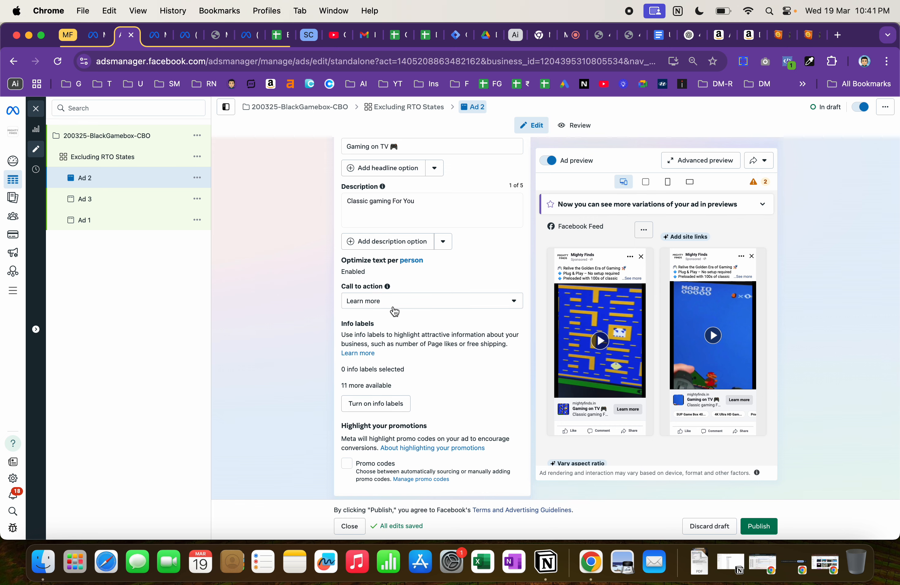
click(402, 308)
scroll(420, 347, down, 4)
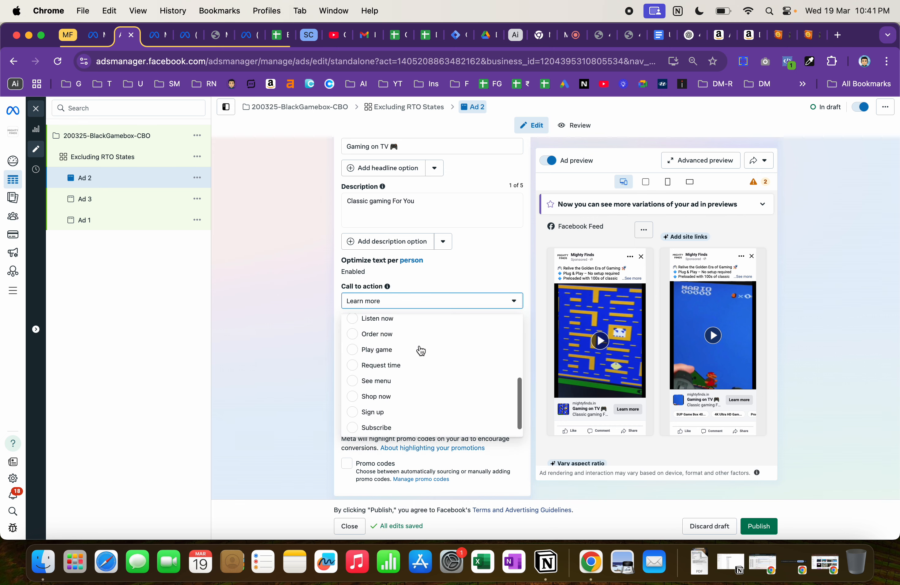
click(405, 397)
scroll(406, 397, down, 4)
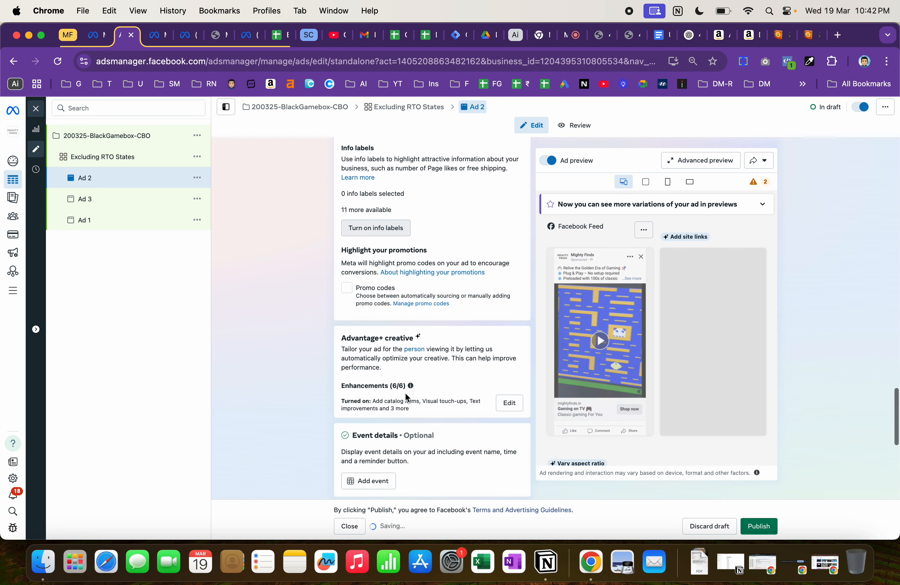
scroll(405, 394, down, 8)
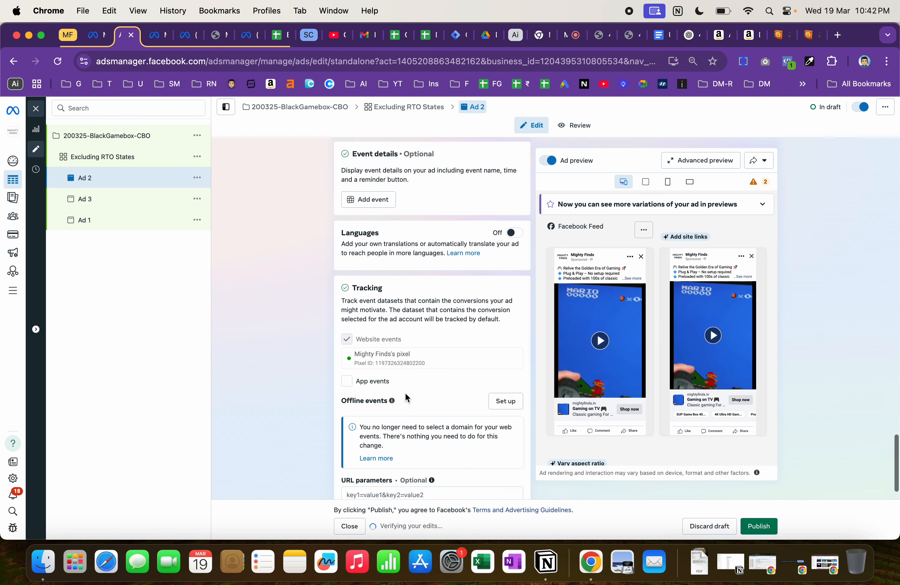
scroll(402, 371, down, 1)
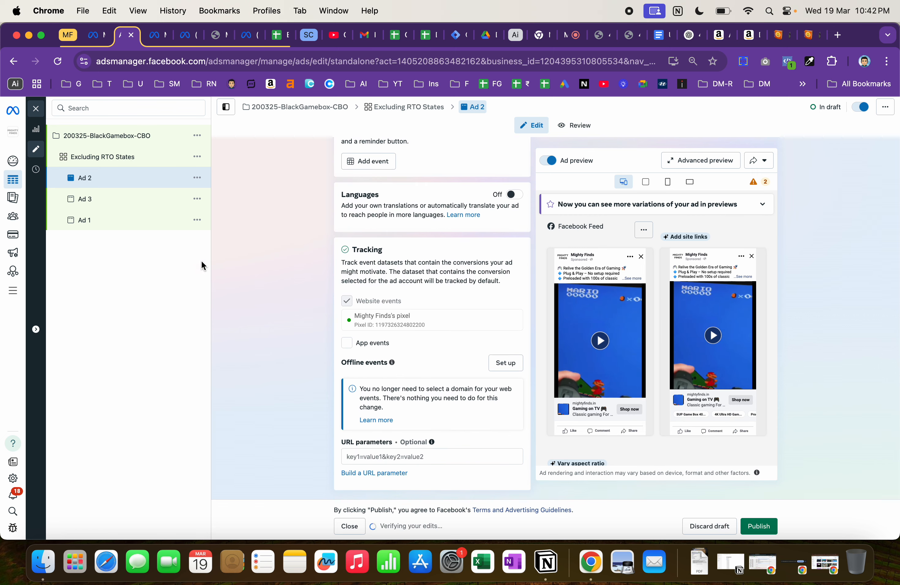
Review Ad 3's identity, ad setup, destination, creative text, call to action, enhancements and tracking.
click(134, 197)
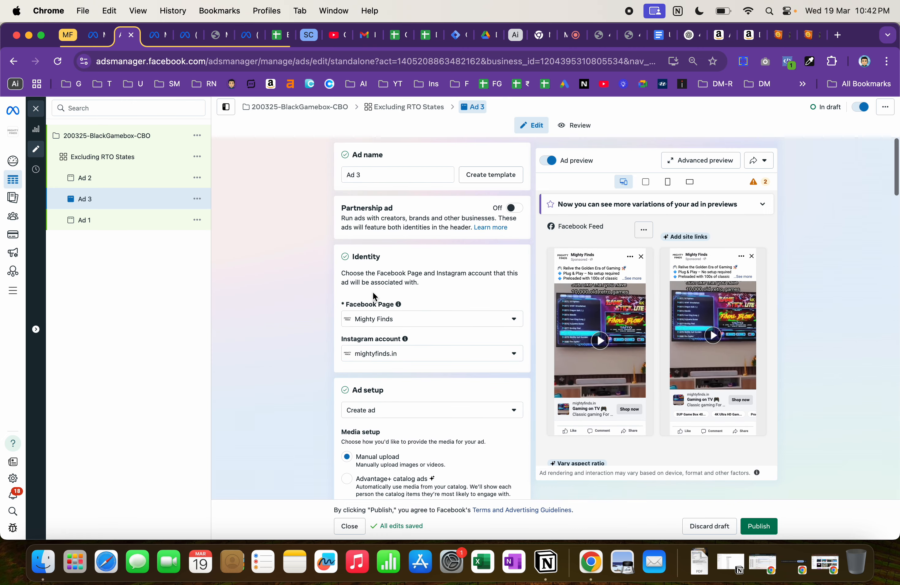
scroll(374, 296, down, 8)
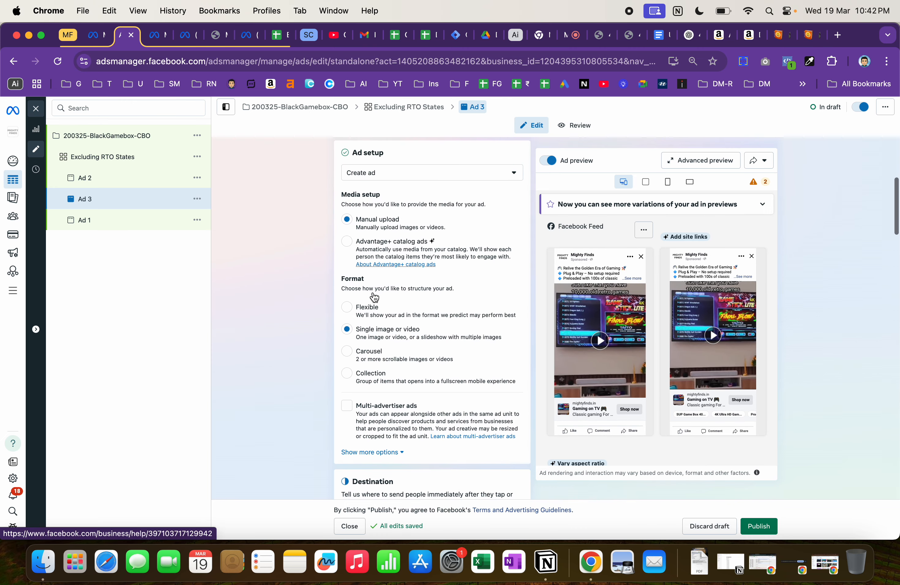
scroll(372, 292, down, 6)
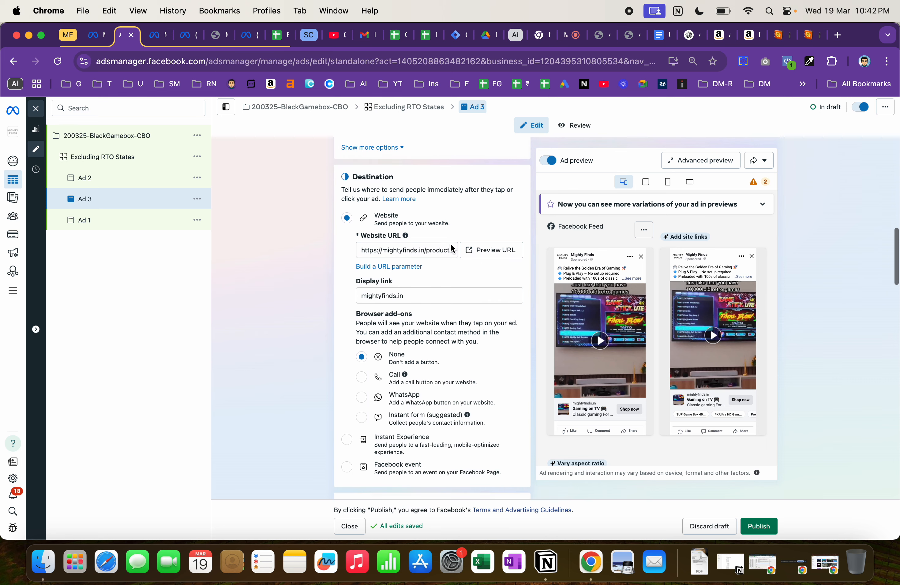
scroll(459, 306, down, 8)
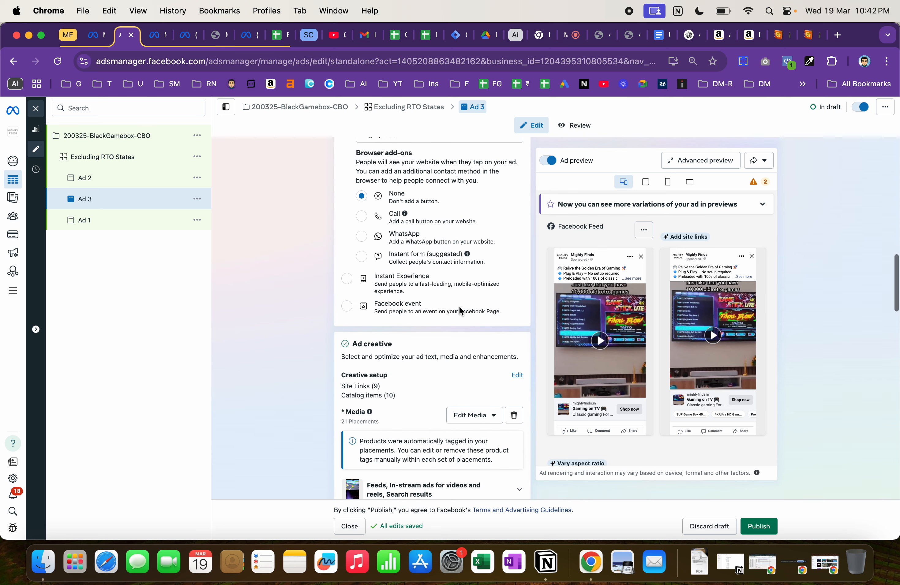
scroll(447, 371, down, 6)
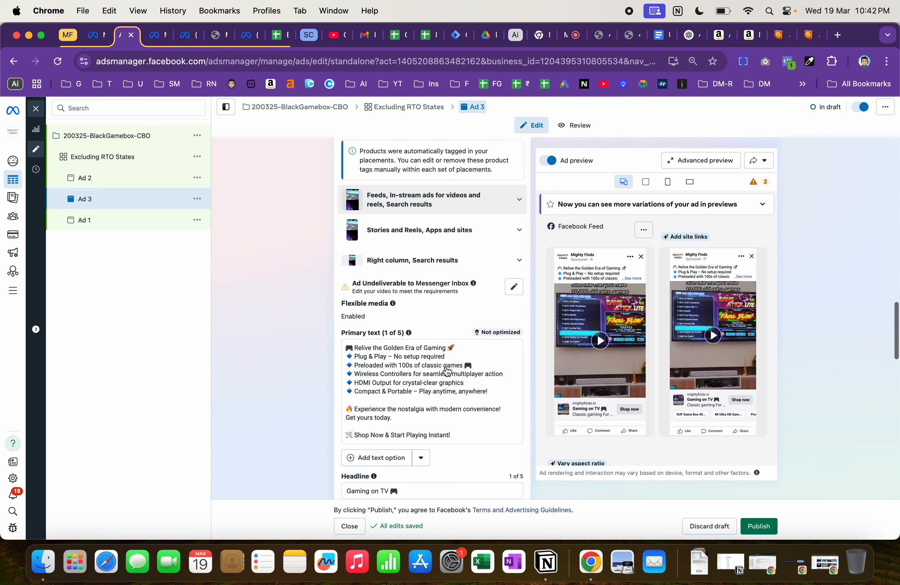
scroll(426, 320, down, 3)
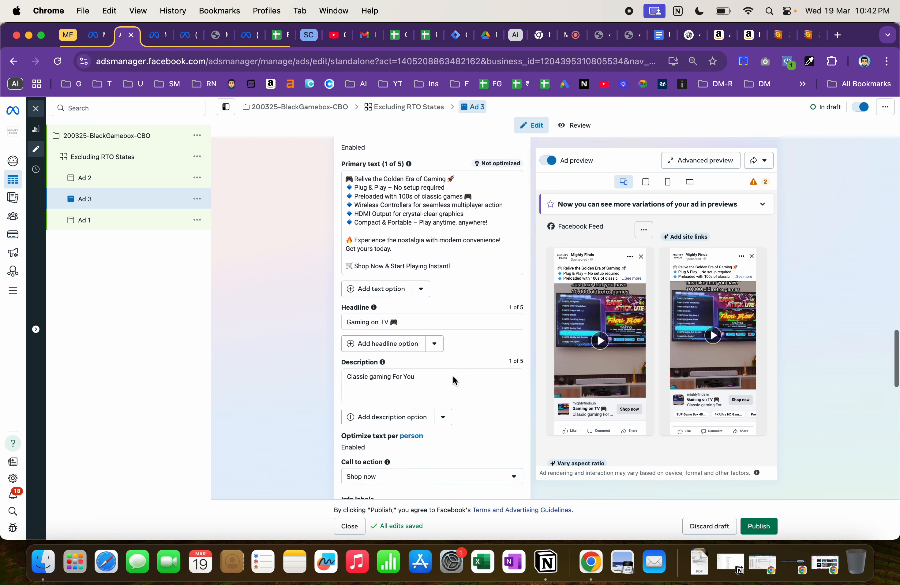
scroll(456, 406, down, 3)
scroll(442, 392, down, 10)
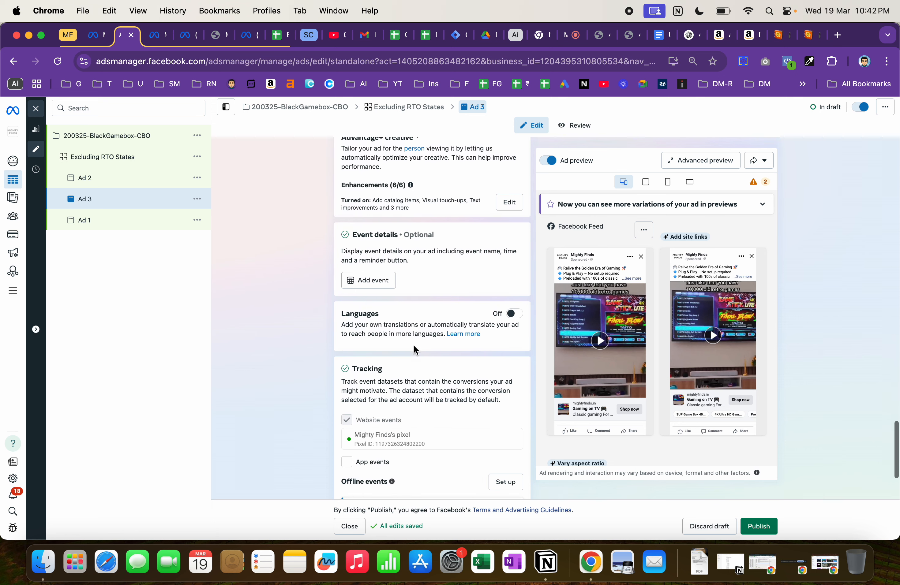
scroll(414, 346, down, 2)
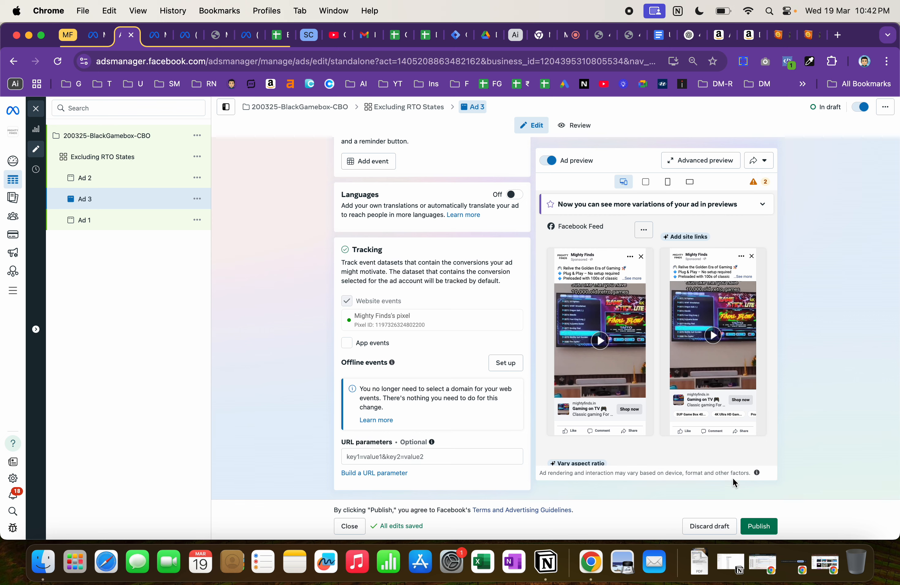
Check the Excluding RTO States ad set's budget, schedule and audience settings, and publish the campaign with its ad set and ads.
click(136, 164)
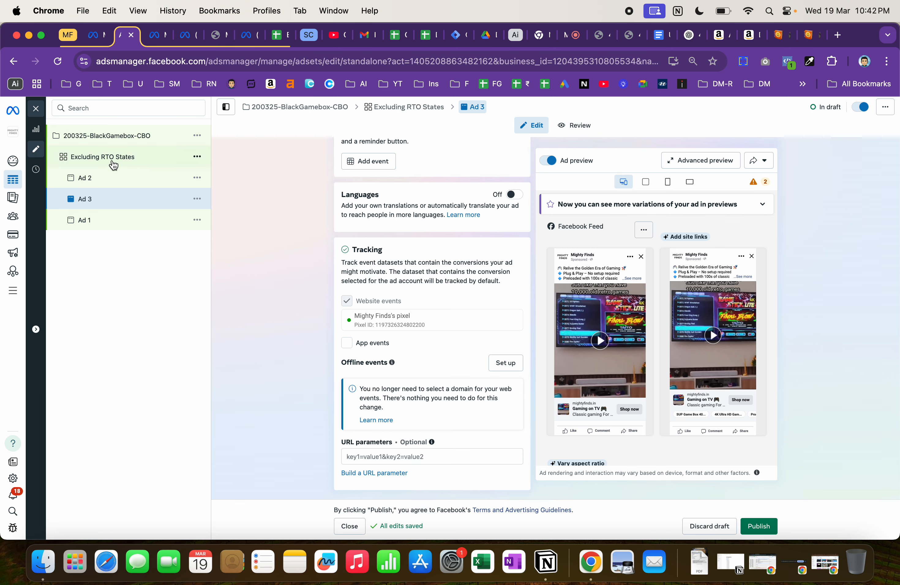
scroll(510, 354, down, 5)
scroll(509, 354, down, 12)
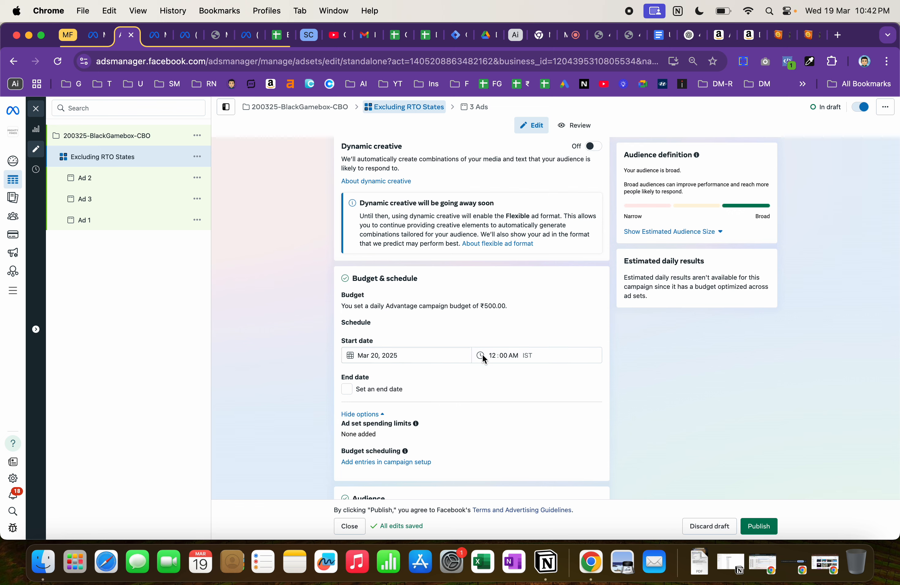
scroll(549, 403, up, 1)
scroll(549, 403, down, 6)
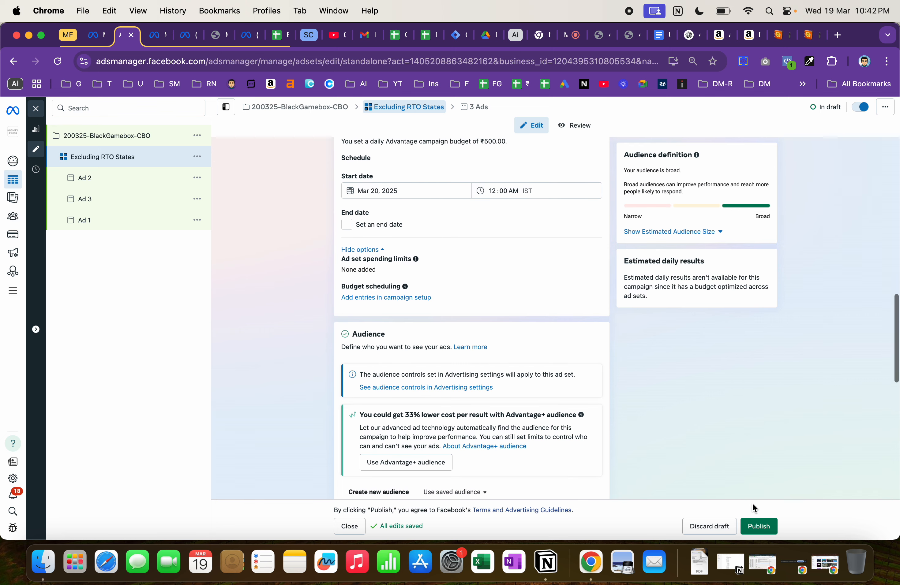
click(755, 525)
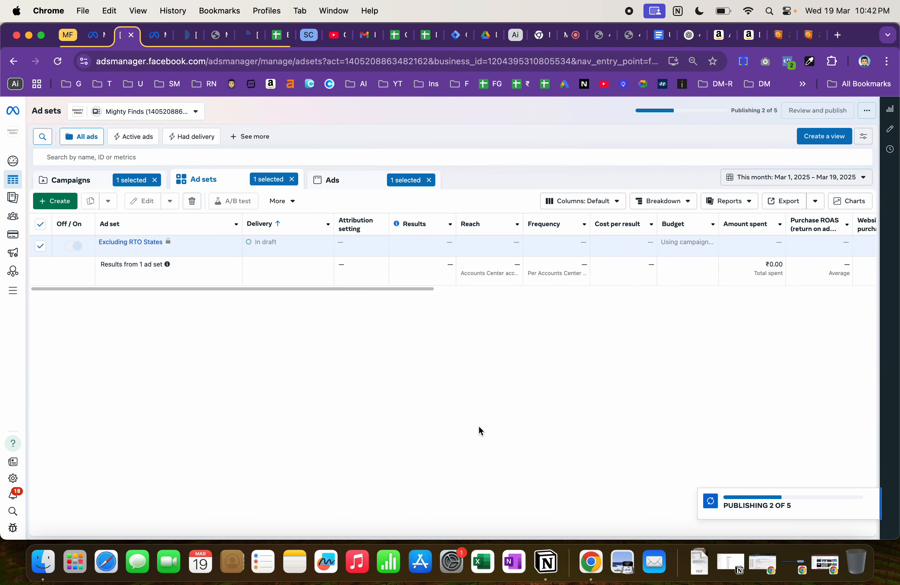
Go back to the campaign list and clear the campaign, ad set and ad selections.
click(103, 178)
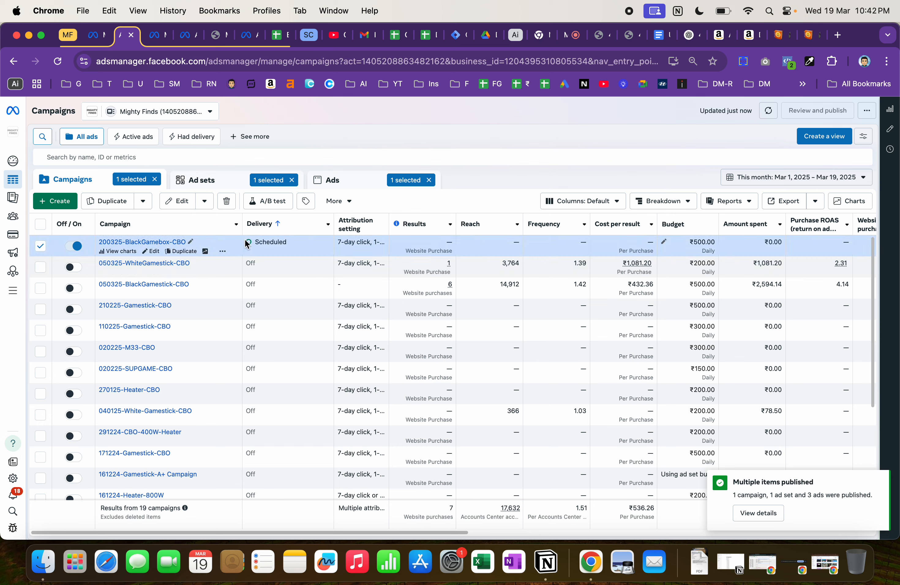
click(155, 179)
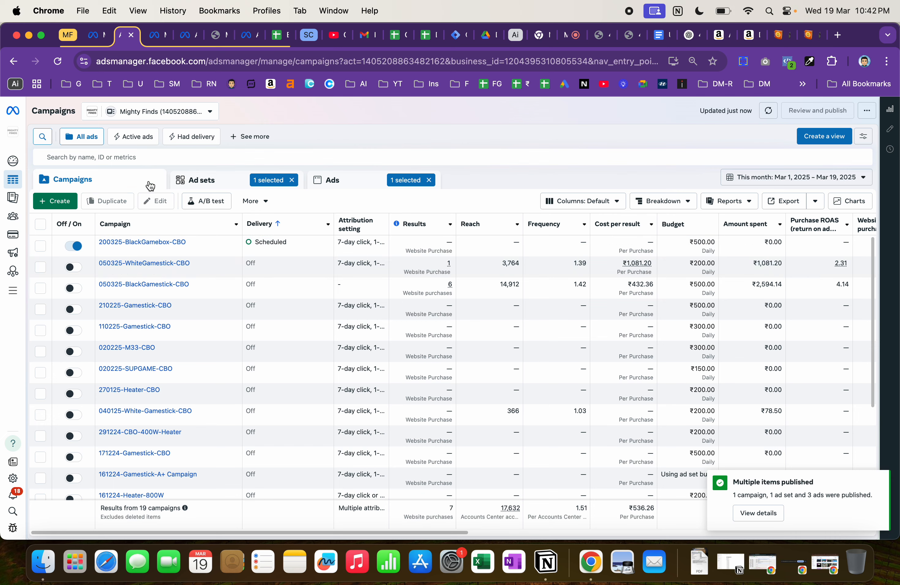
click(292, 180)
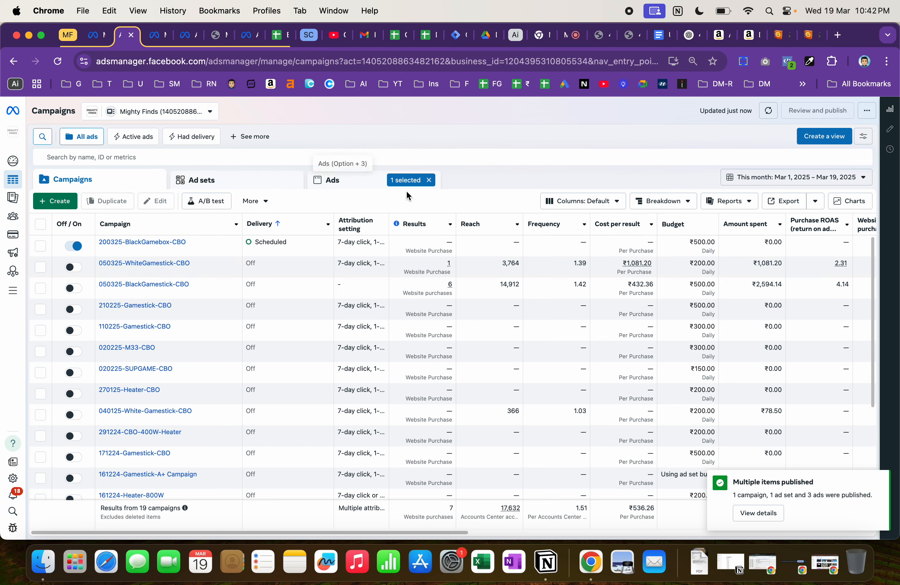
click(428, 180)
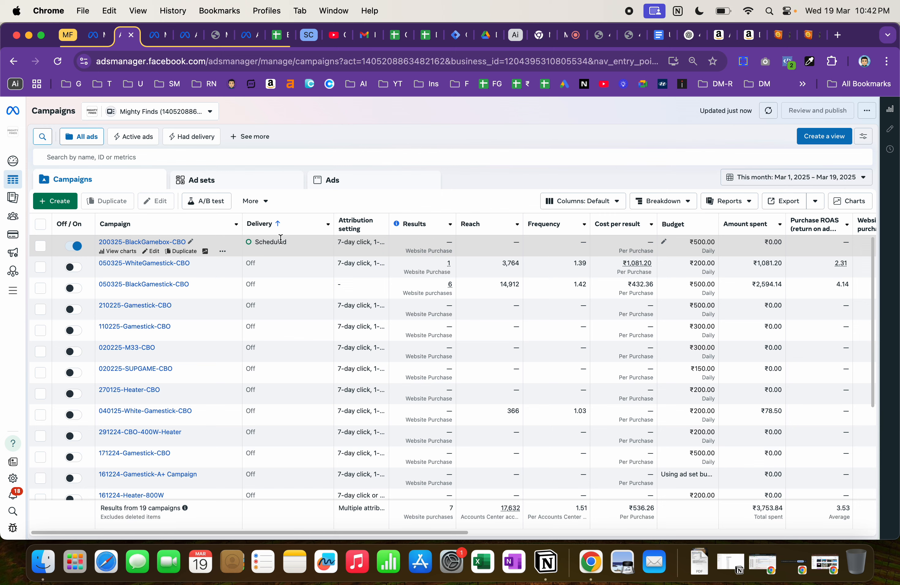
Select only the 200325-BlackGamebox-CBO campaign and check the delivery status of its ad set.
click(193, 180)
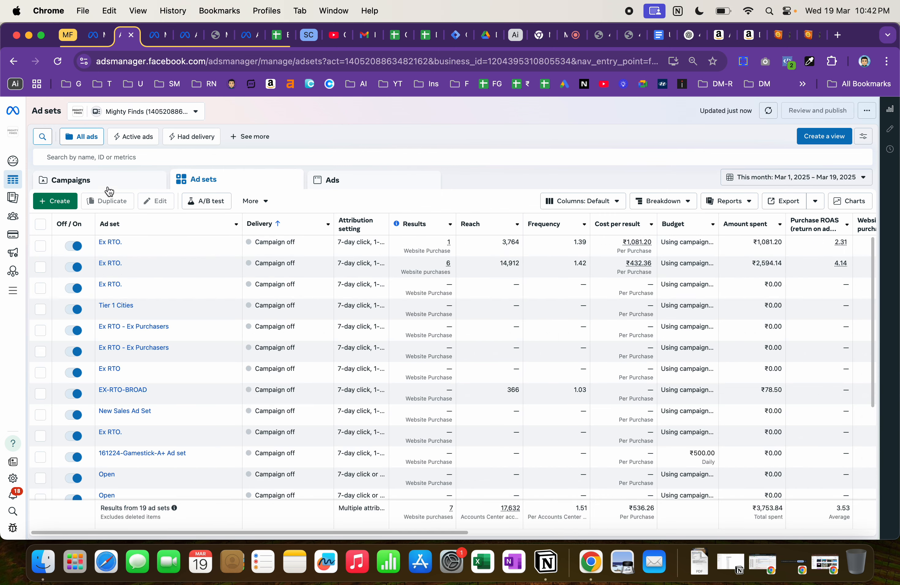
click(110, 187)
click(40, 246)
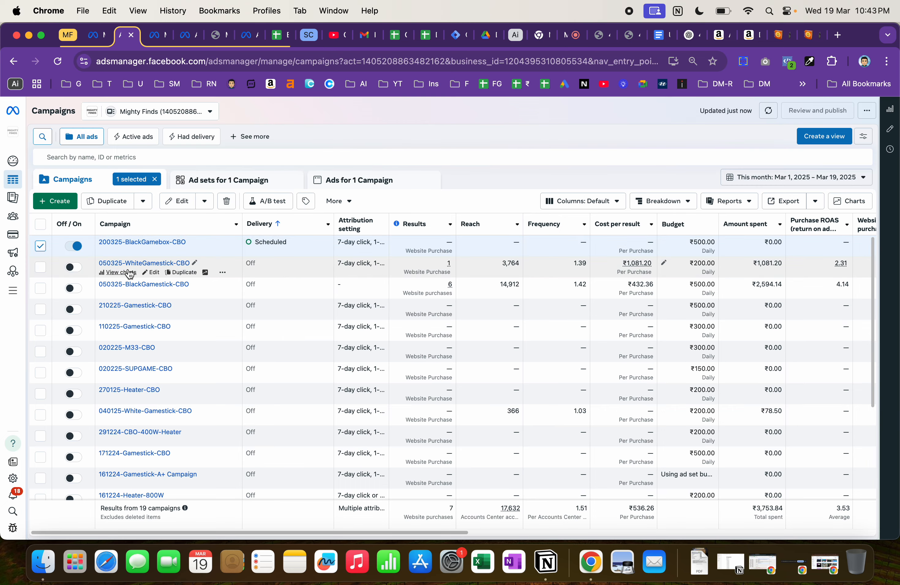
click(225, 182)
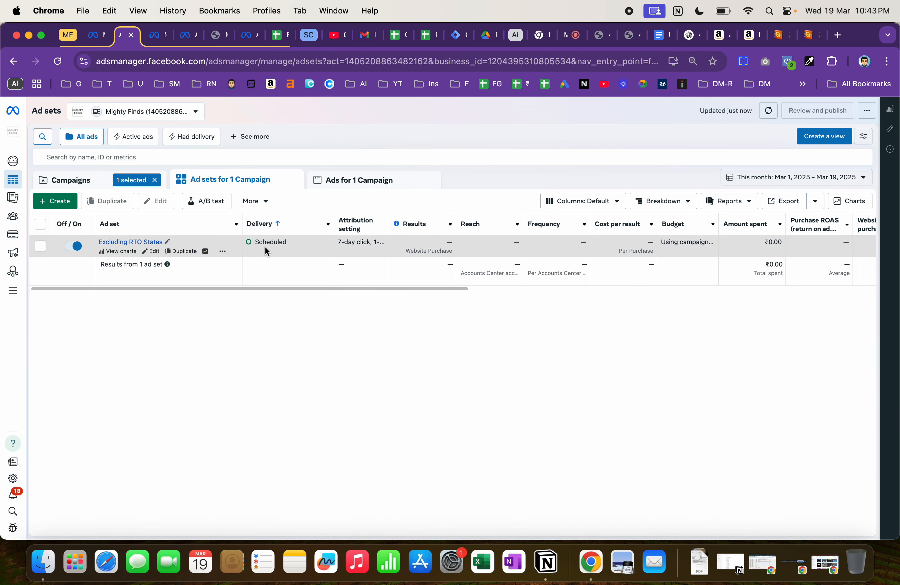
Select the Excluding RTO States ad set and examine the delivery status of its ads.
click(40, 246)
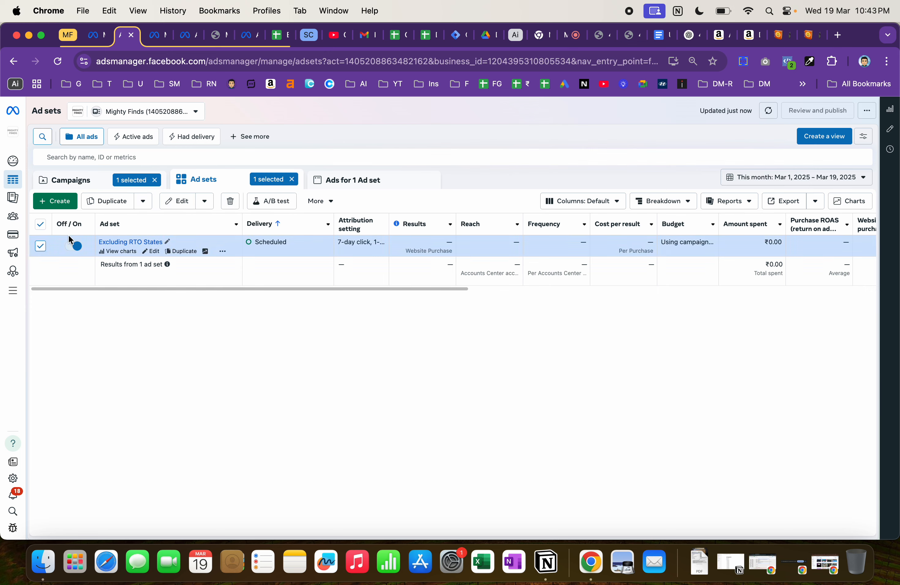
click(363, 179)
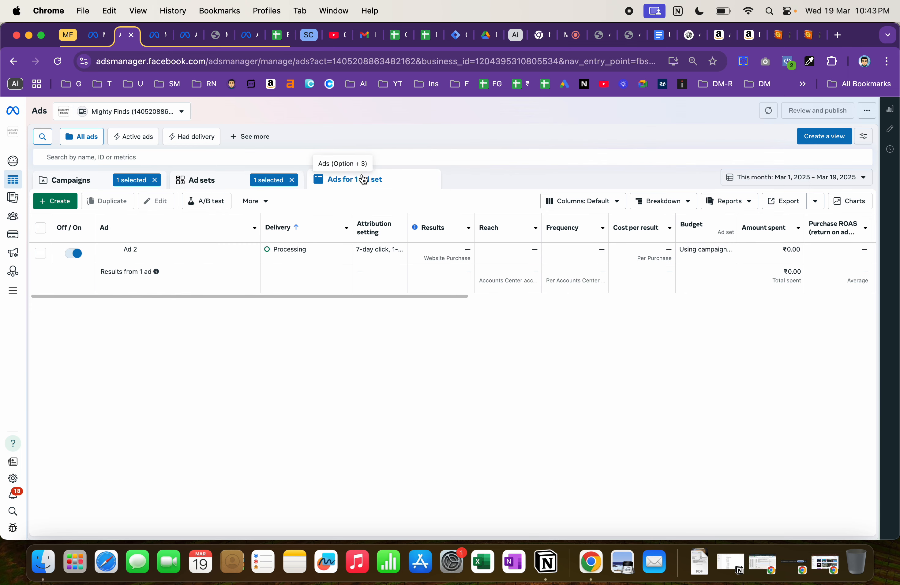
click(254, 188)
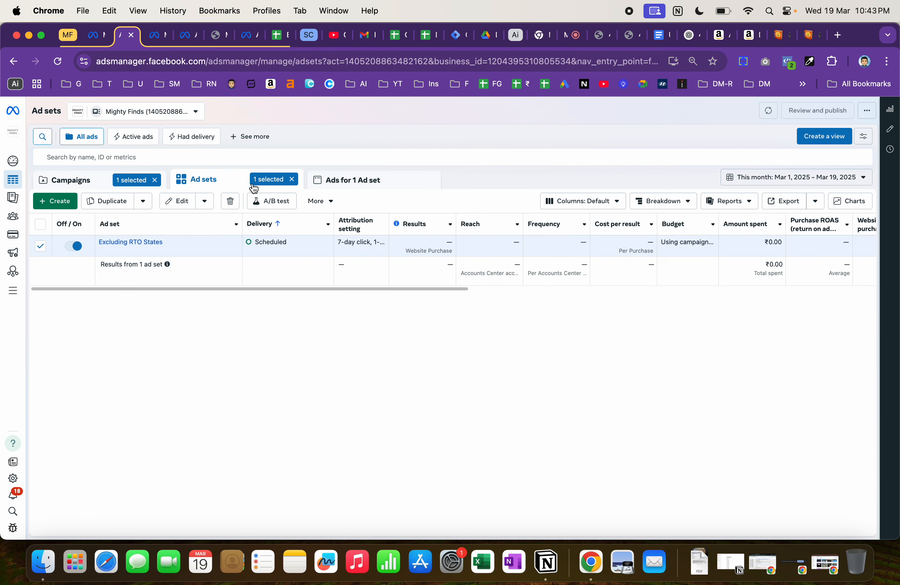
click(331, 181)
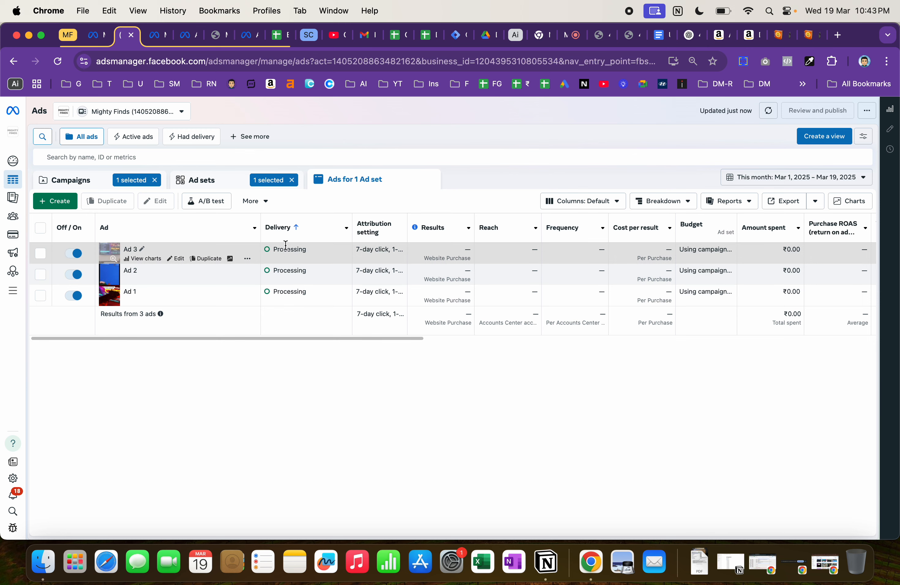
mouse_move(267, 274)
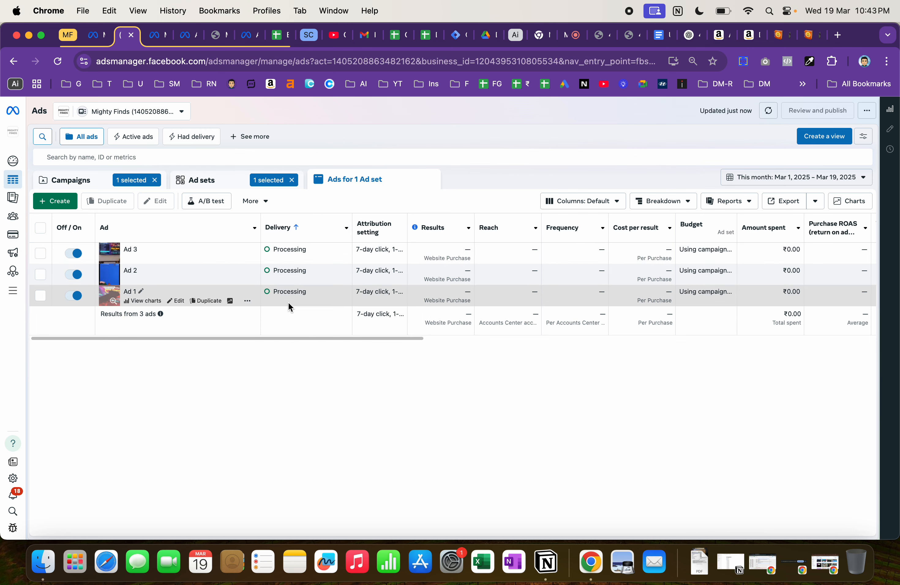
mouse_move(294, 277)
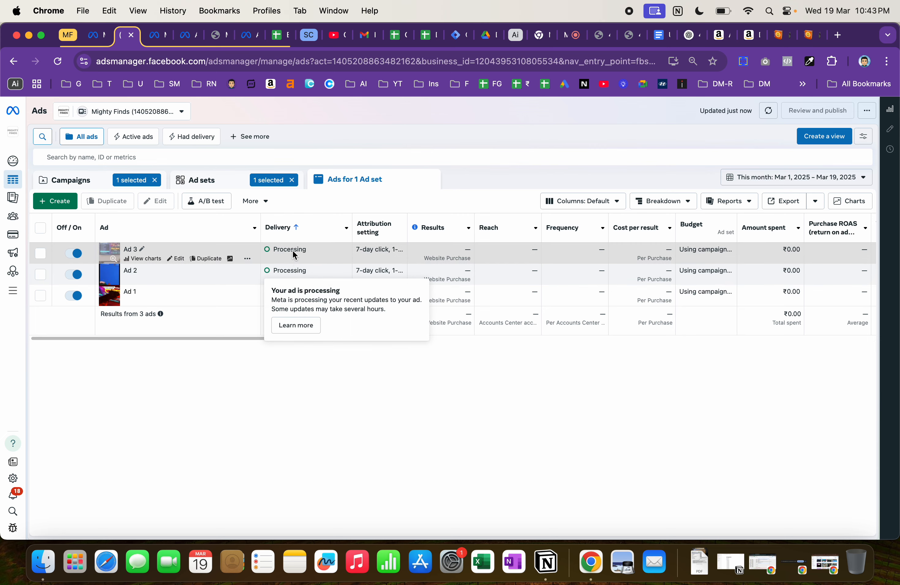
Return to the campaign list, check the 200325-BlackGamebox-CBO campaign's daily budget and clear its selection.
click(87, 181)
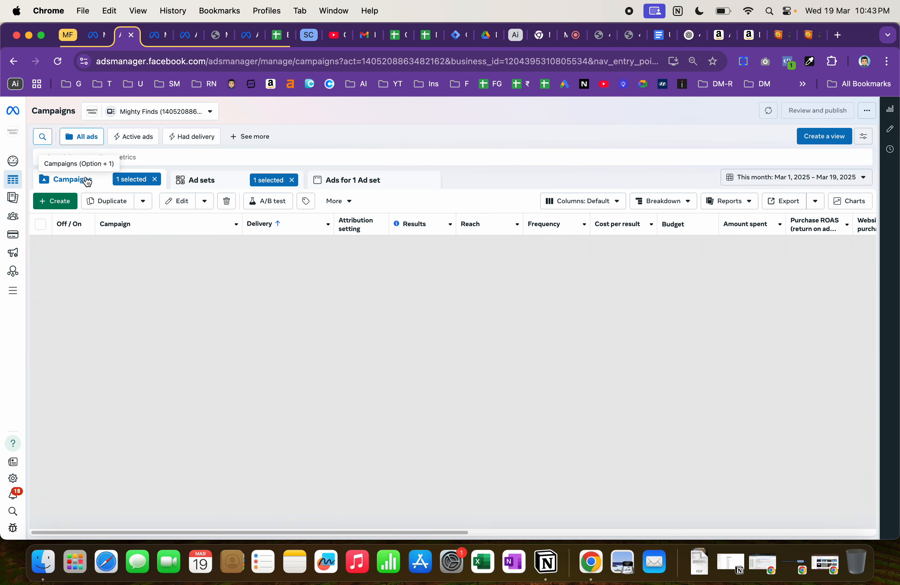
scroll(641, 233, right, 3)
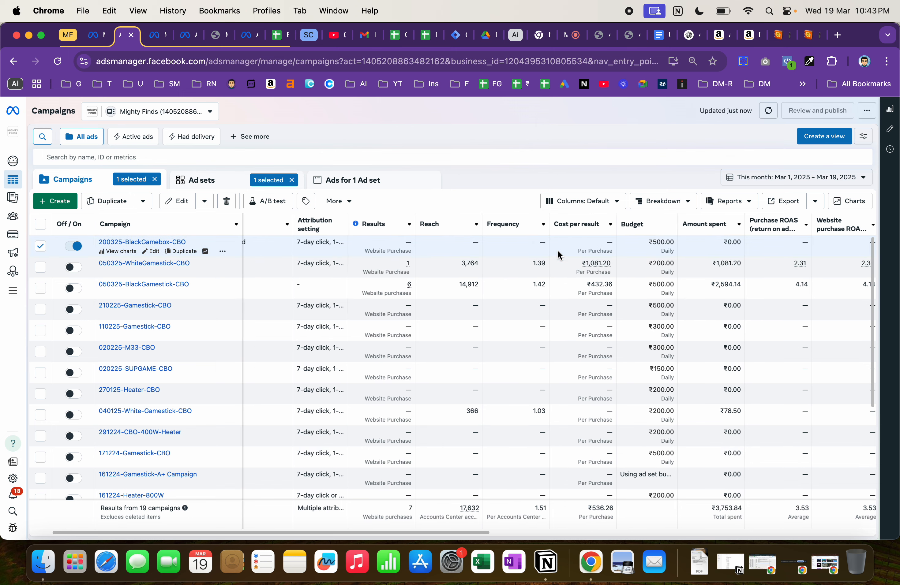
mouse_move(625, 247)
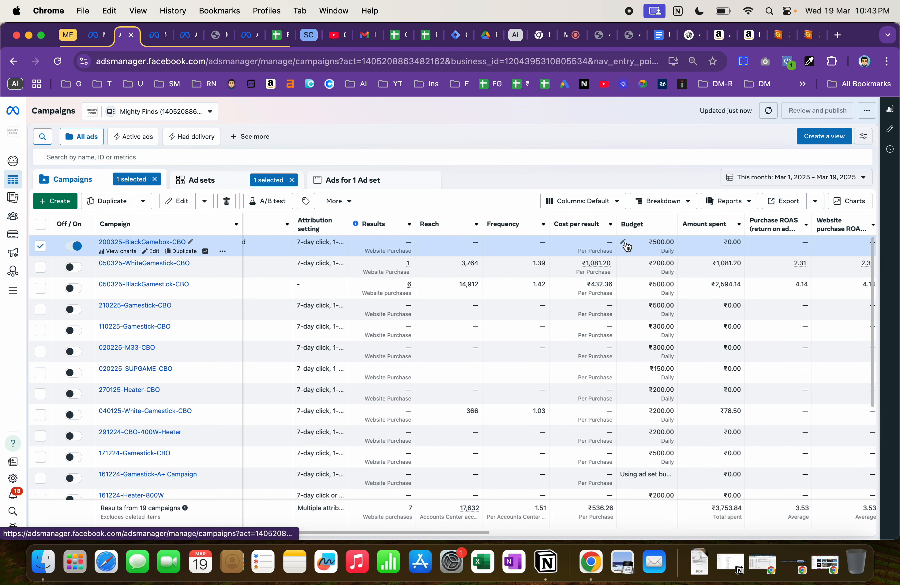
click(41, 246)
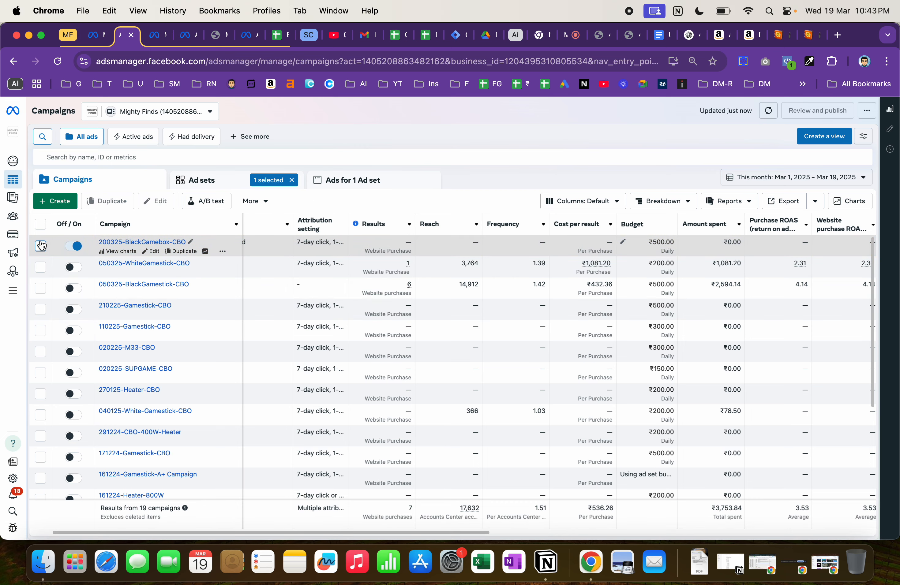
Close the black 4K game stick product page, view the white Game Stick Pro page and return to the campaign list.
click(602, 34)
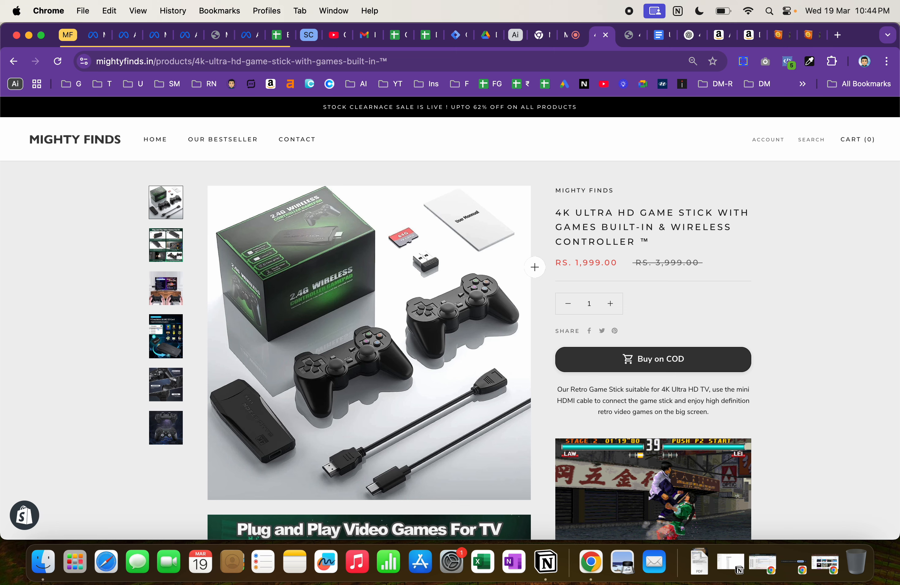
click(607, 36)
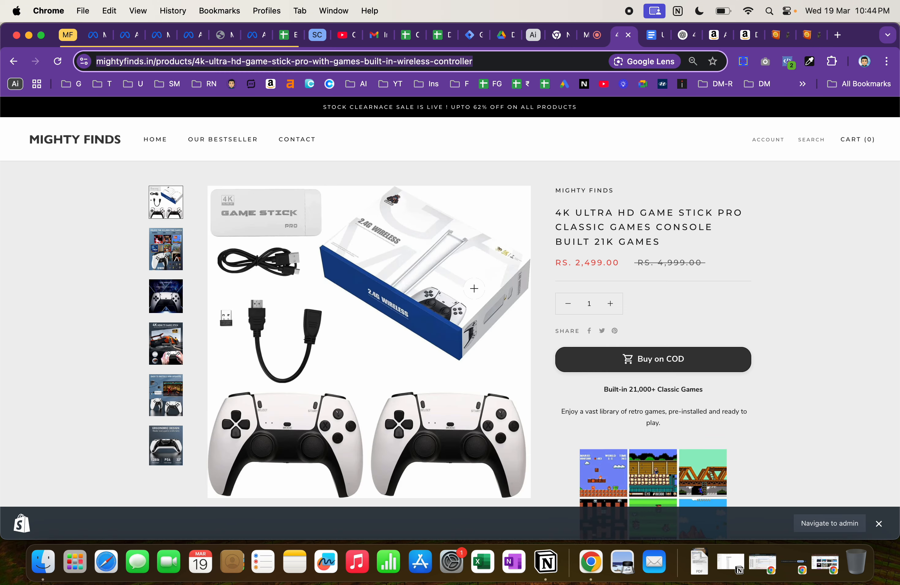
click(129, 38)
Create a new auction campaign with the Sales objective and the manual sales campaign setup.
click(50, 206)
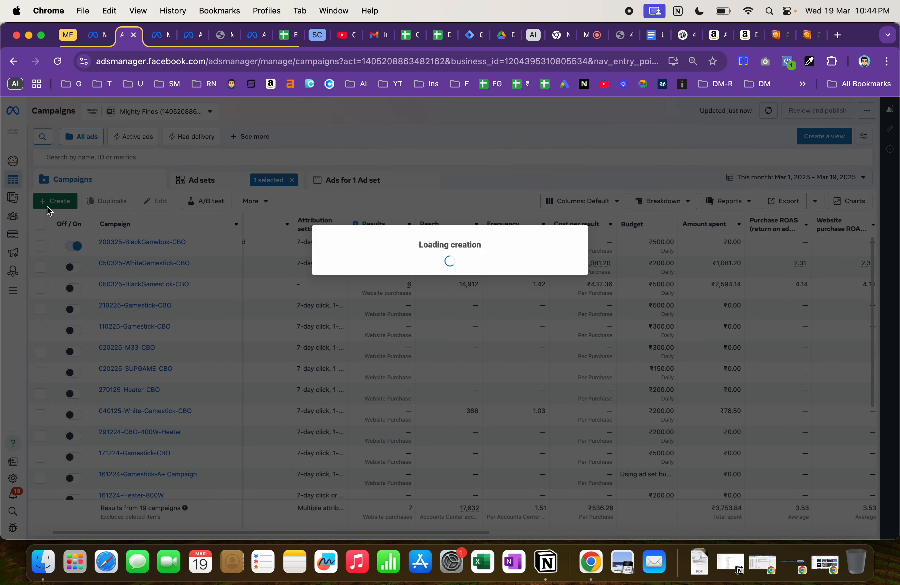
click(380, 356)
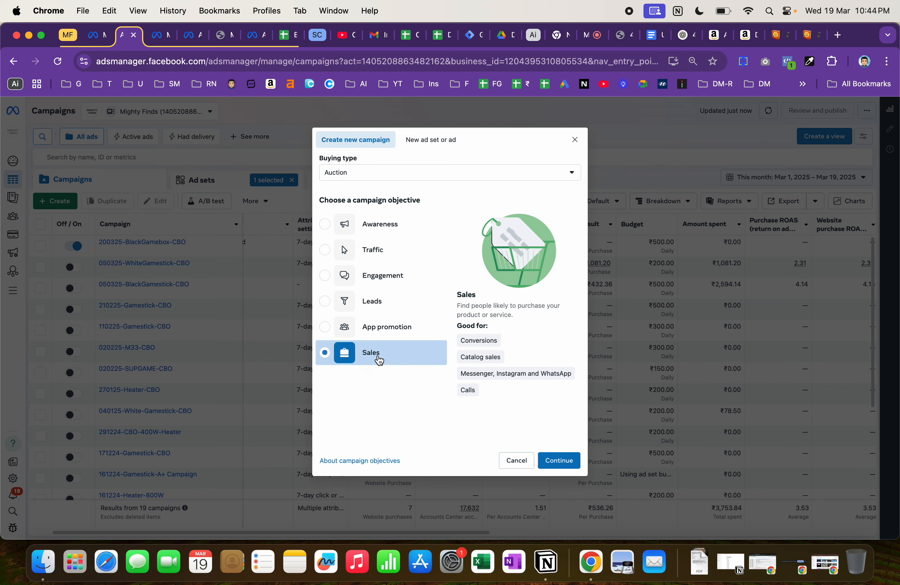
click(557, 460)
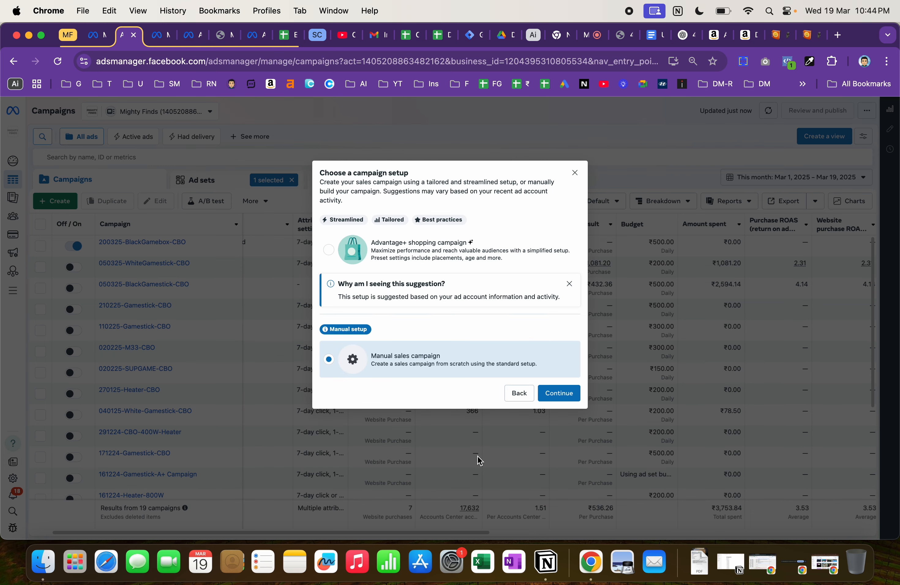
click(561, 394)
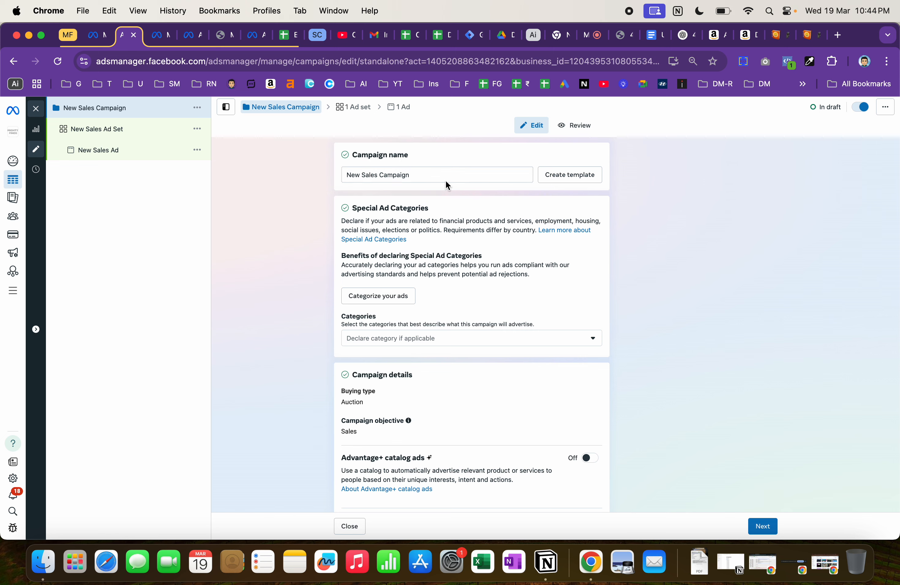
Name the new sales campaign 200325-WhiteBox-CBO.
click(451, 178)
key(super+a)
text(2)
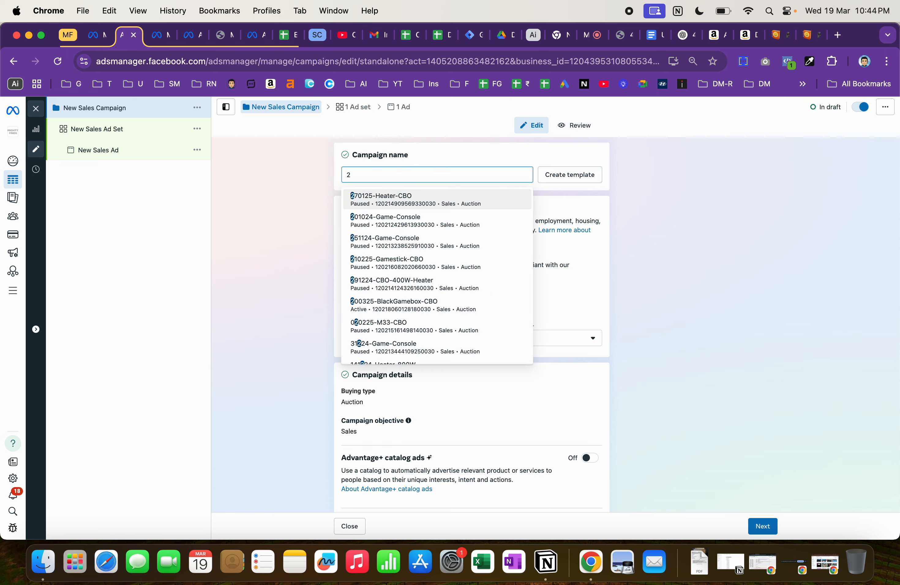
text(0)
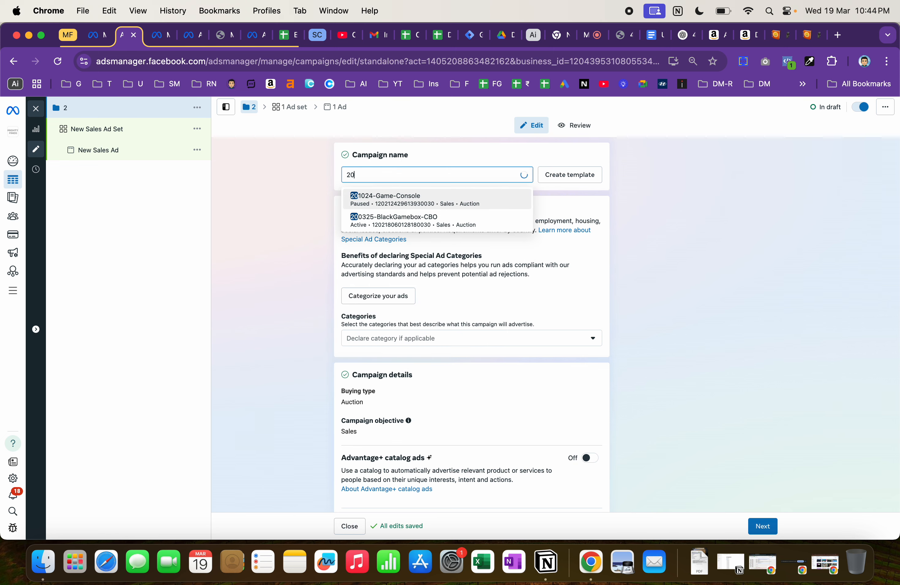
text(0325-White)
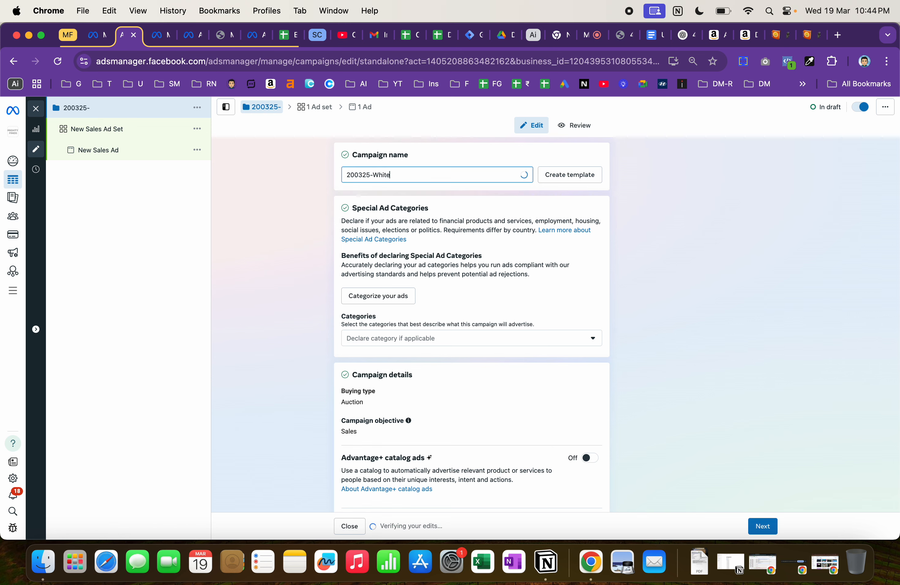
text(Box-CBo)
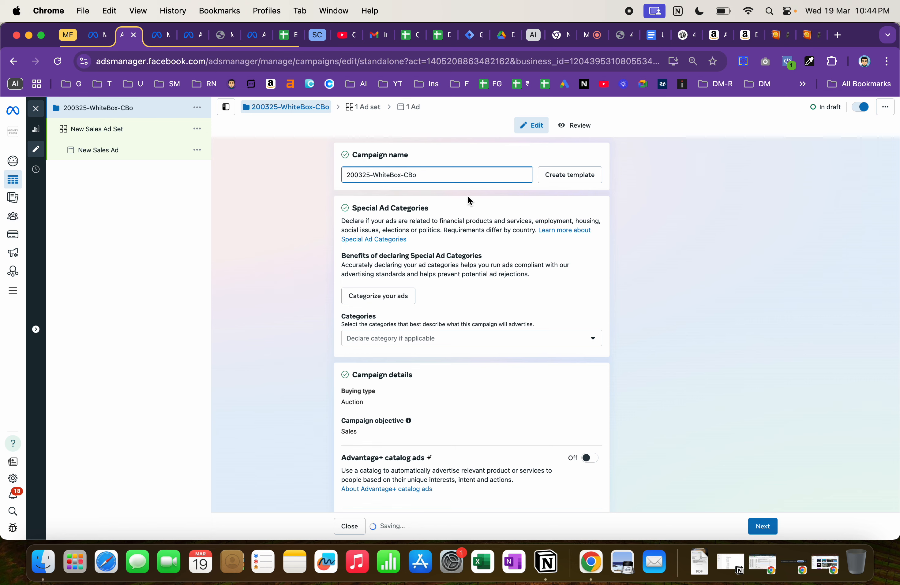
key(BackSpace)
text())
key(BackSpace)
text(0)
text(O)
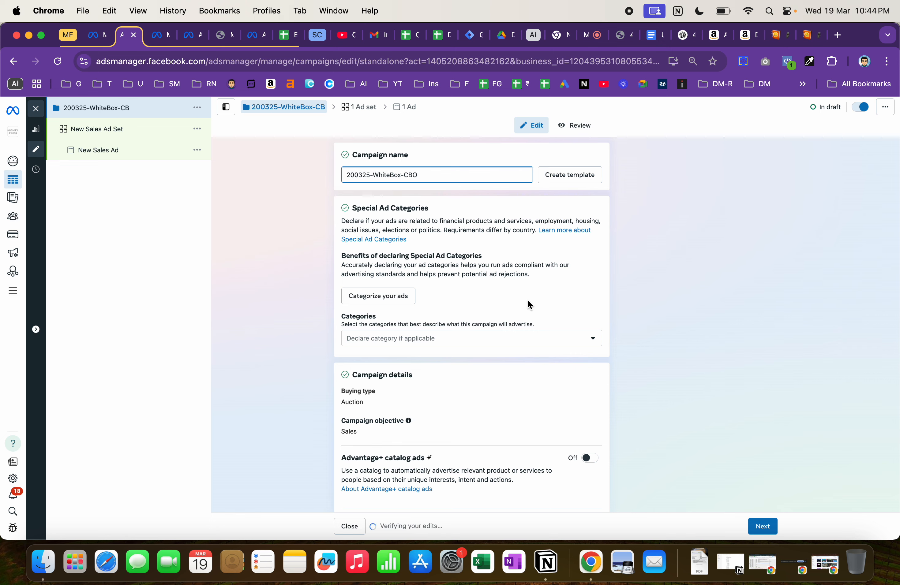
Turn on Advantage campaign budget for the campaign and set the daily budget to ₹200.
scroll(528, 300, down, 5)
scroll(551, 267, down, 2)
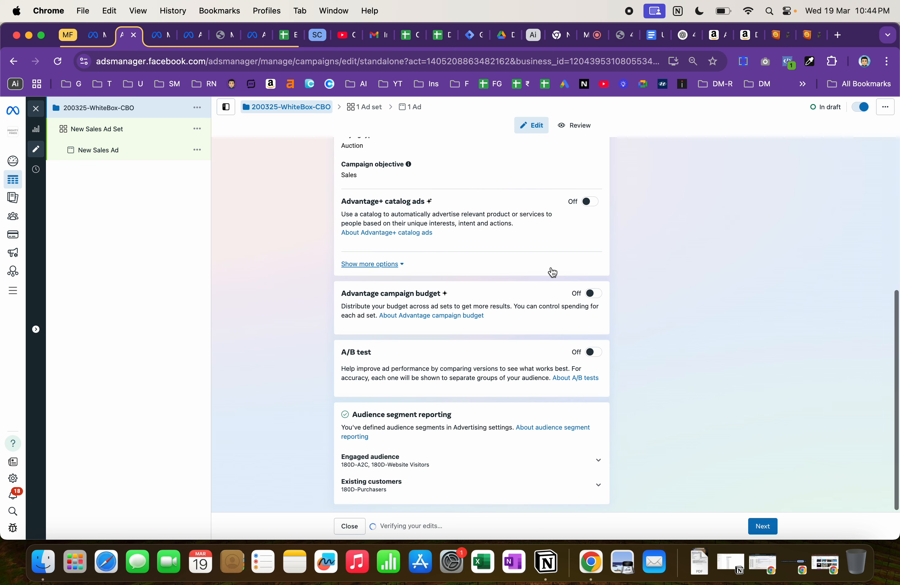
click(594, 293)
click(519, 345)
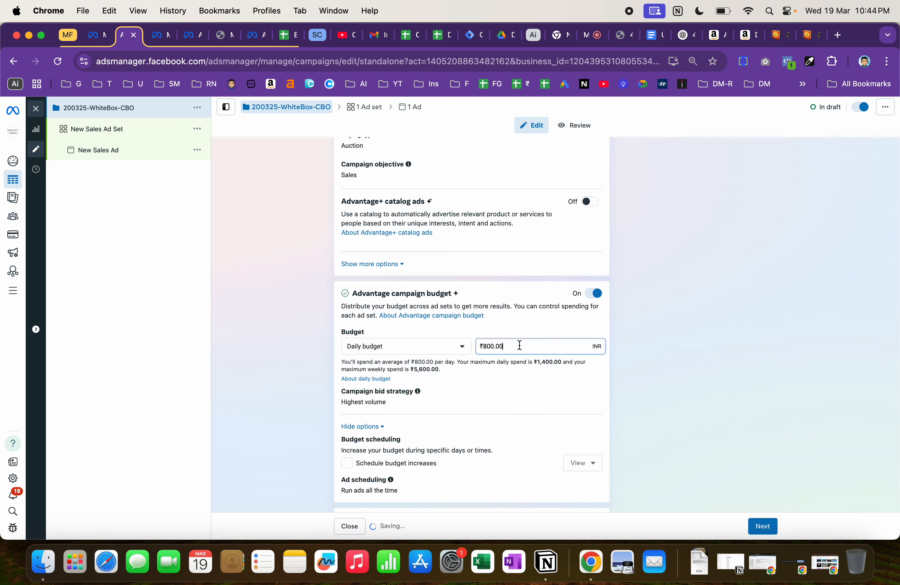
key(BackSpace)
key(BackSpace)
key(BackSpace)
key(BackSpace)
key(BackSpace)
click(293, 398)
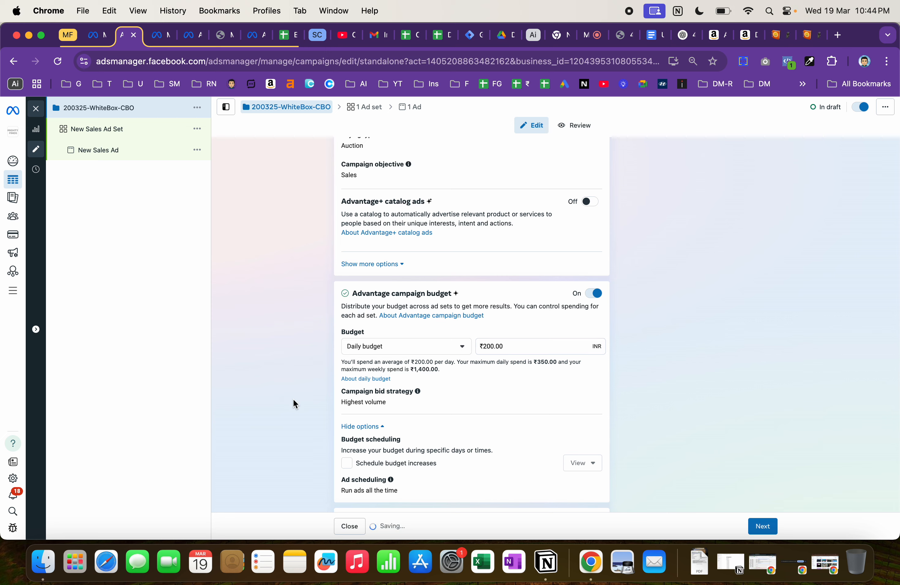
Continue to the ad set level and name the ad set "excluding RTO States".
scroll(505, 450, down, 5)
click(762, 526)
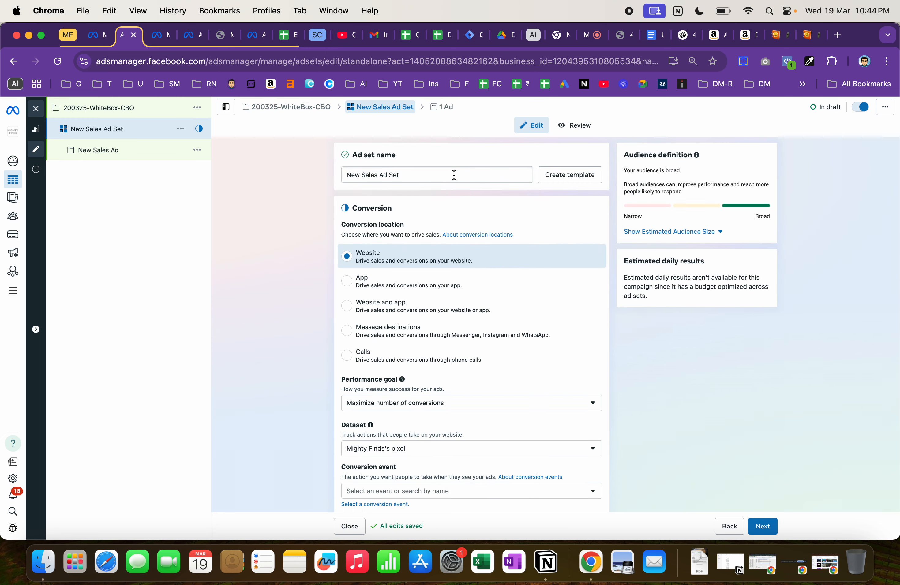
triple_click(455, 174)
text(excl)
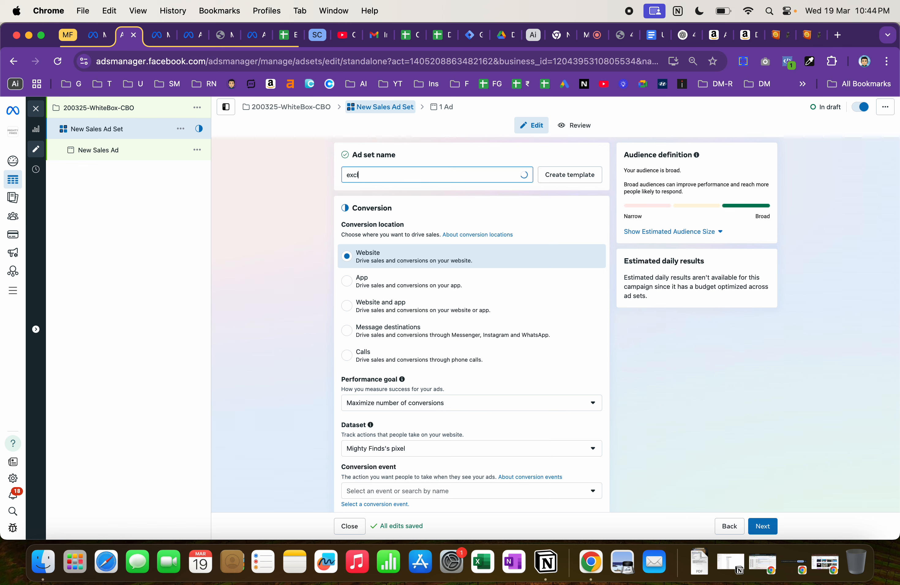
text(uding RTO Staste)
key(BackSpace)
text(tes)
click(307, 262)
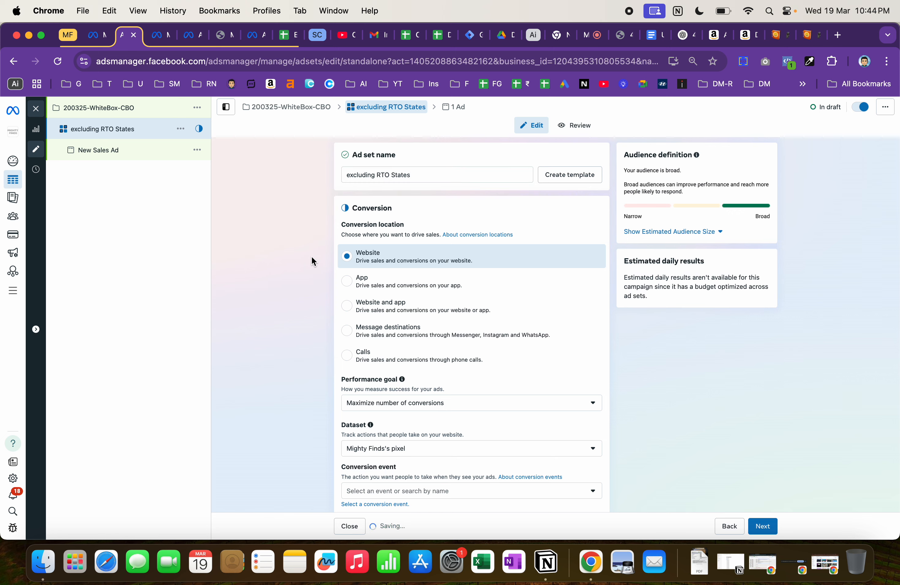
Set the ad set's conversion event to Purchase.
scroll(413, 320, down, 5)
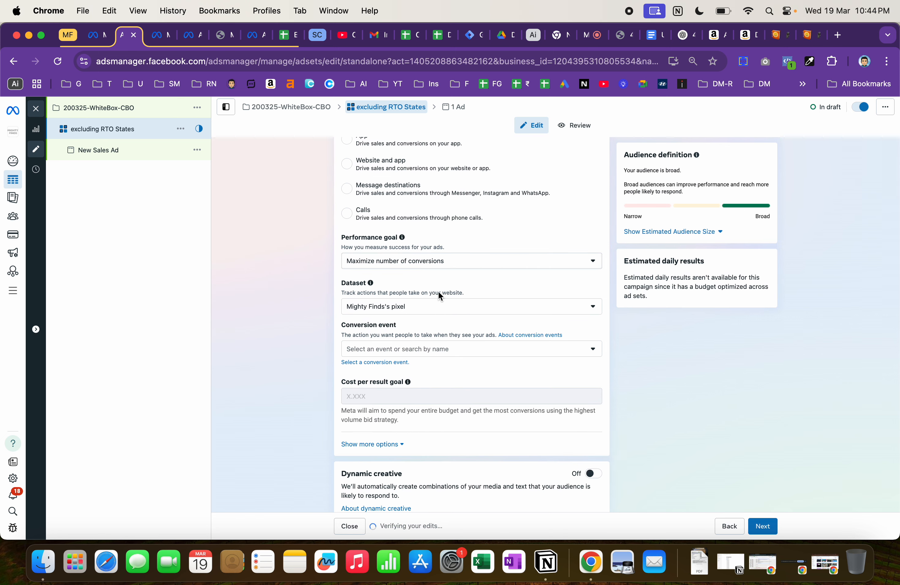
click(436, 356)
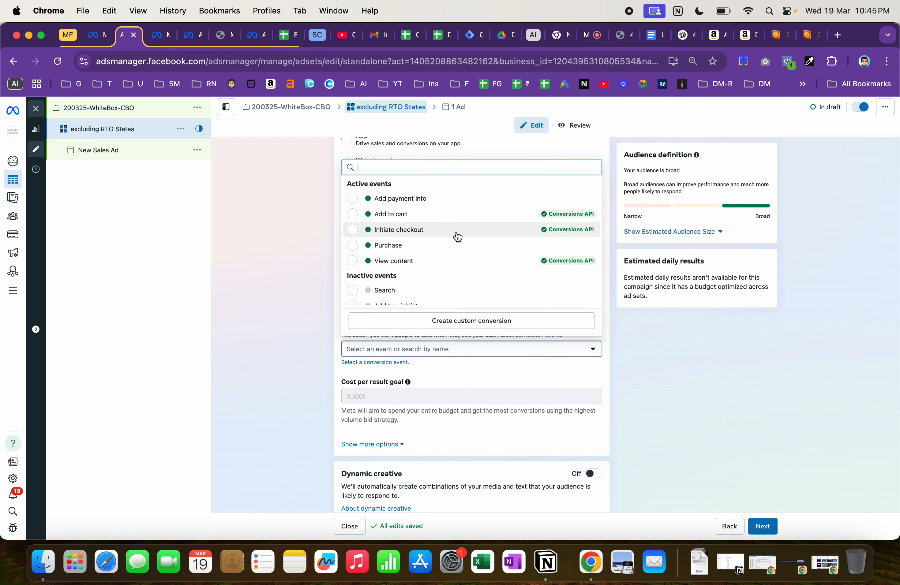
click(455, 247)
Schedule the ad set to start on Mar 20, 2025 at 12:00 AM.
scroll(429, 369, down, 4)
scroll(428, 366, down, 3)
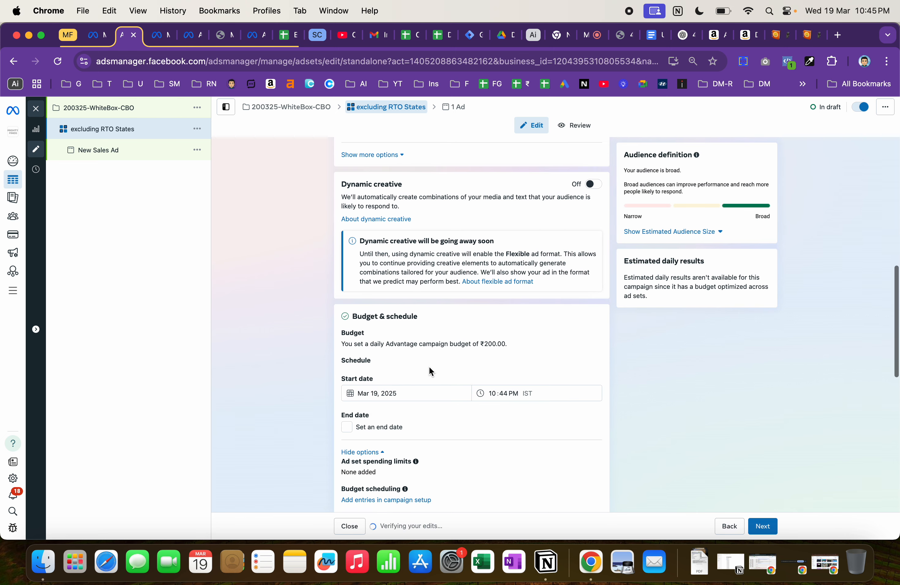
click(438, 389)
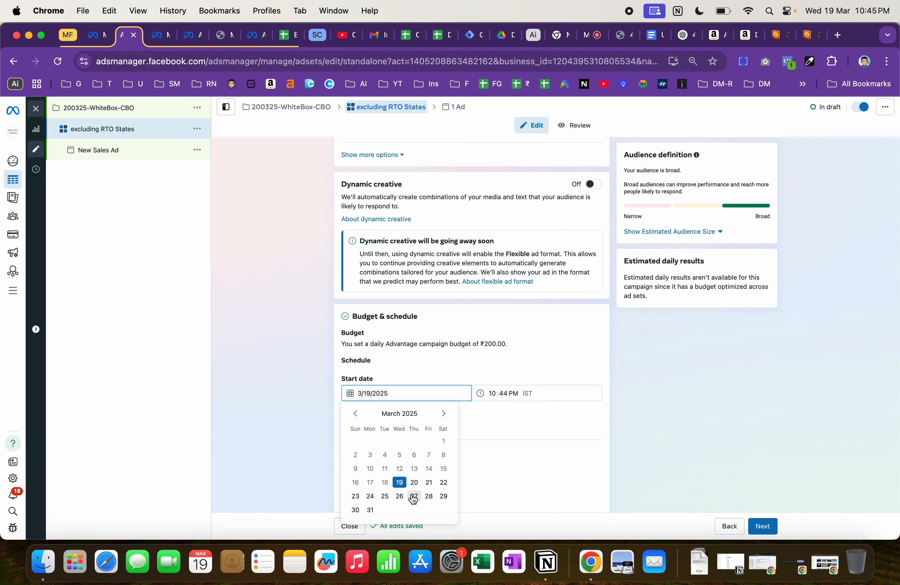
click(414, 483)
click(493, 394)
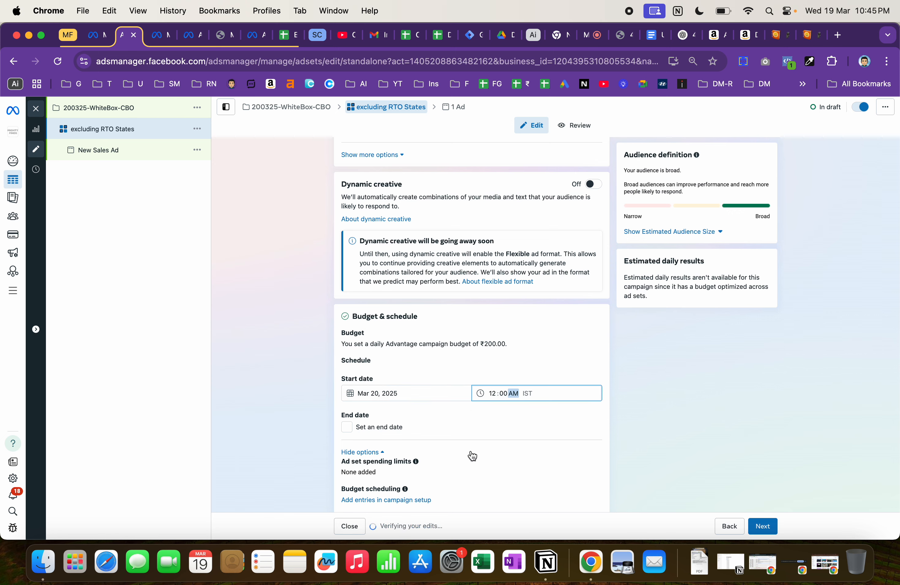
Switch the ad set from Advantage+ audience to the original audience options and check its audience settings.
scroll(506, 459, down, 8)
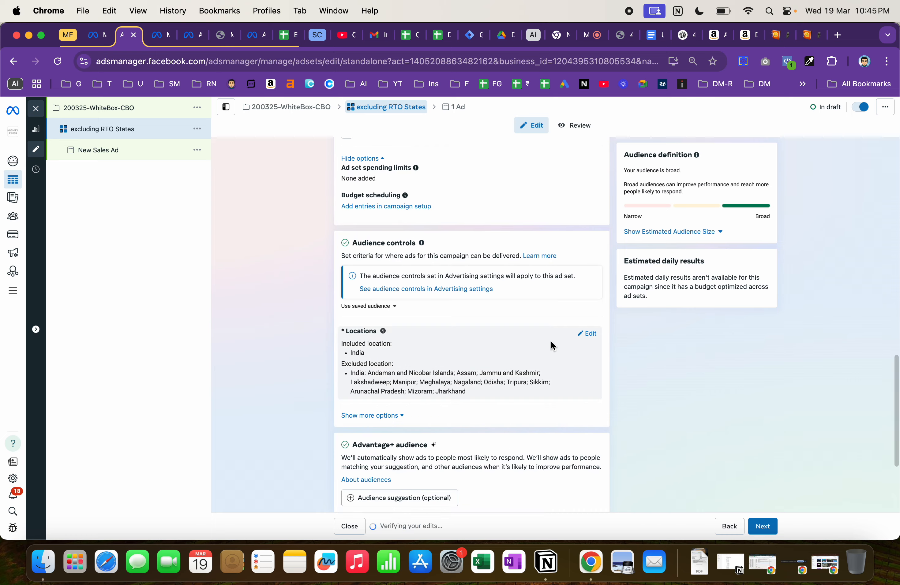
scroll(553, 345, down, 4)
click(566, 386)
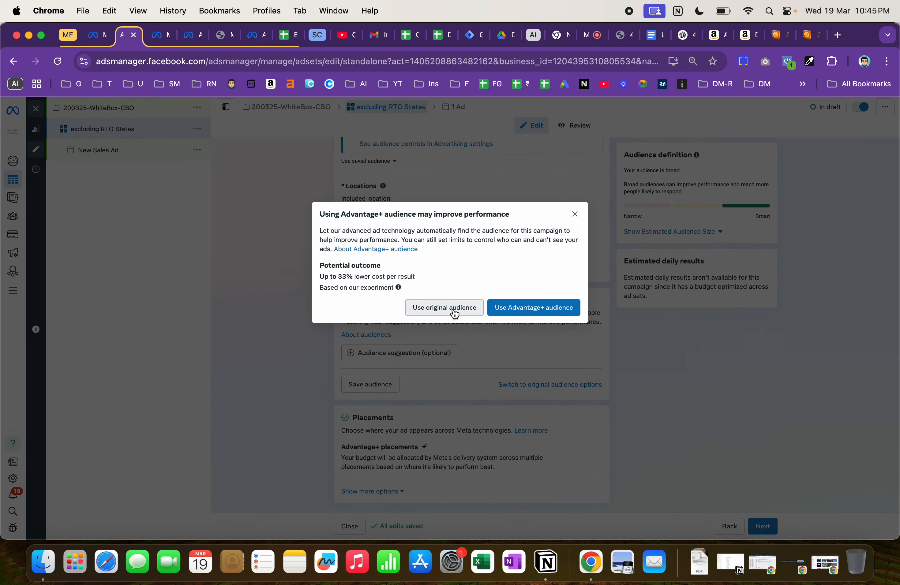
click(452, 309)
scroll(452, 346, down, 10)
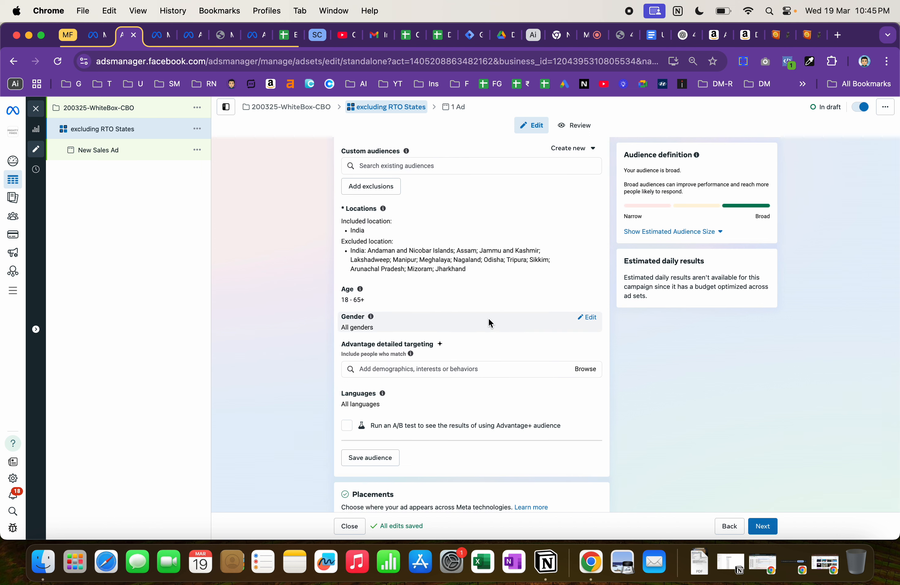
scroll(502, 382, down, 2)
Continue to the ad level, name the ad "Ad 1" and turn off multi-advertiser ads.
click(761, 527)
click(398, 175)
key(super+a)
text(Ad)
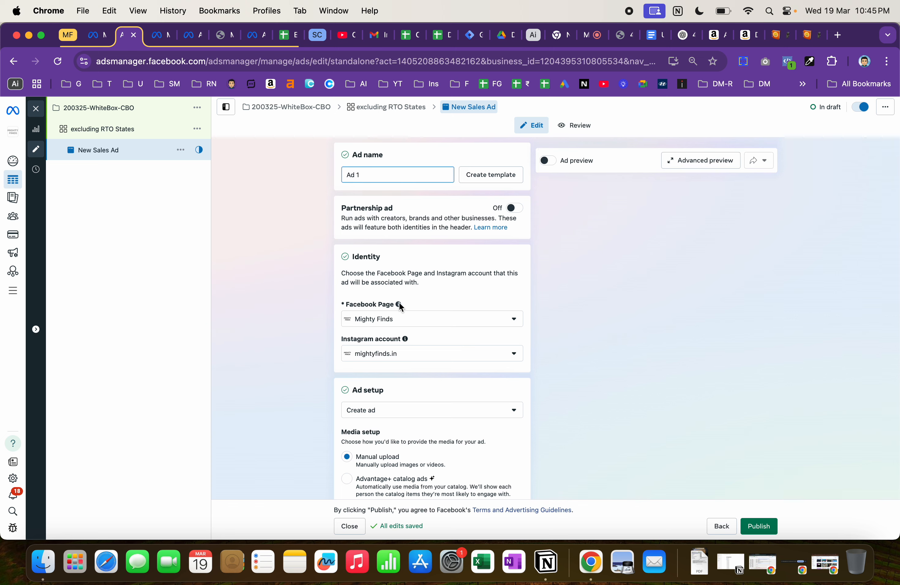
scroll(410, 341, down, 10)
click(346, 337)
Copy the white Game Stick Pro product page's address from its browser tab and enter it as Ad 1's website URL.
scroll(452, 365, down, 5)
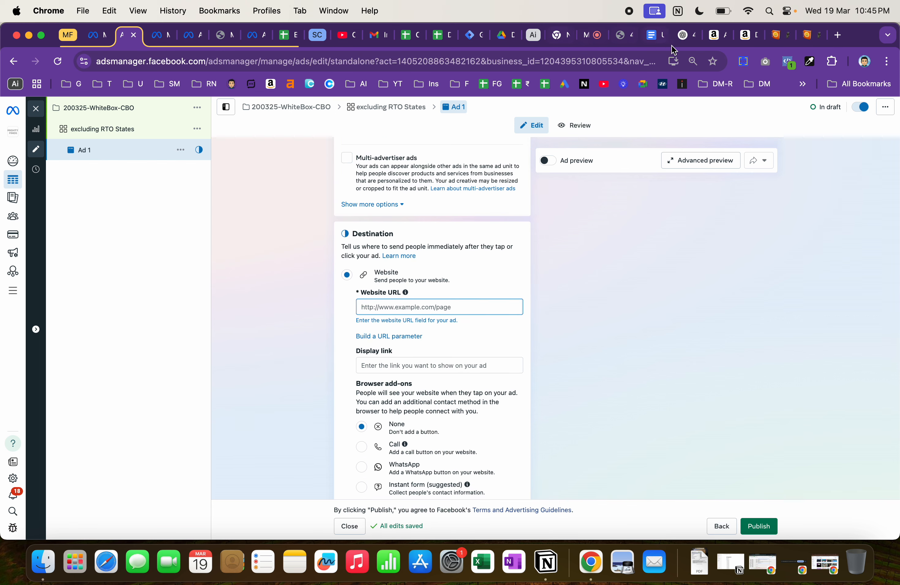
click(622, 36)
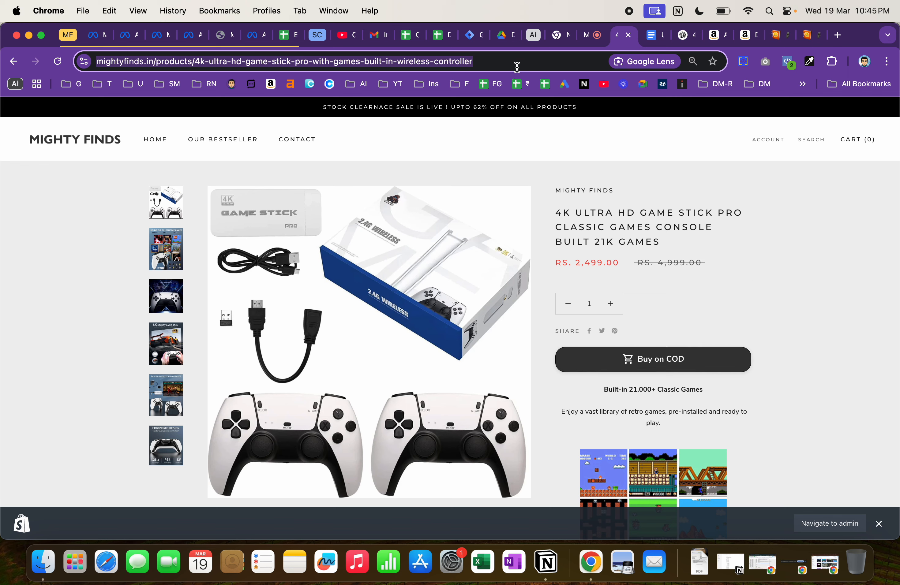
click(530, 60)
key(super+a)
key(super+c)
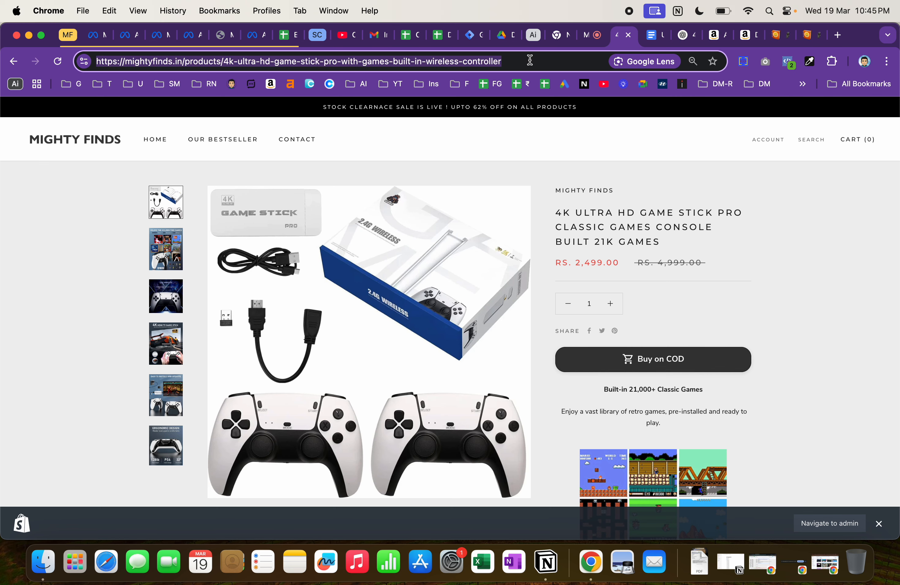
click(128, 37)
click(450, 305)
key(super+v)
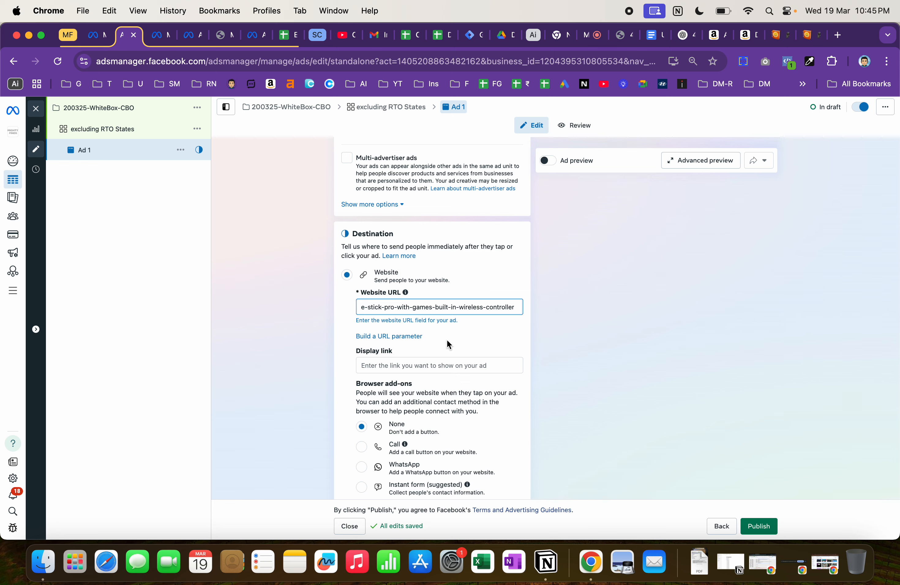
click(458, 357)
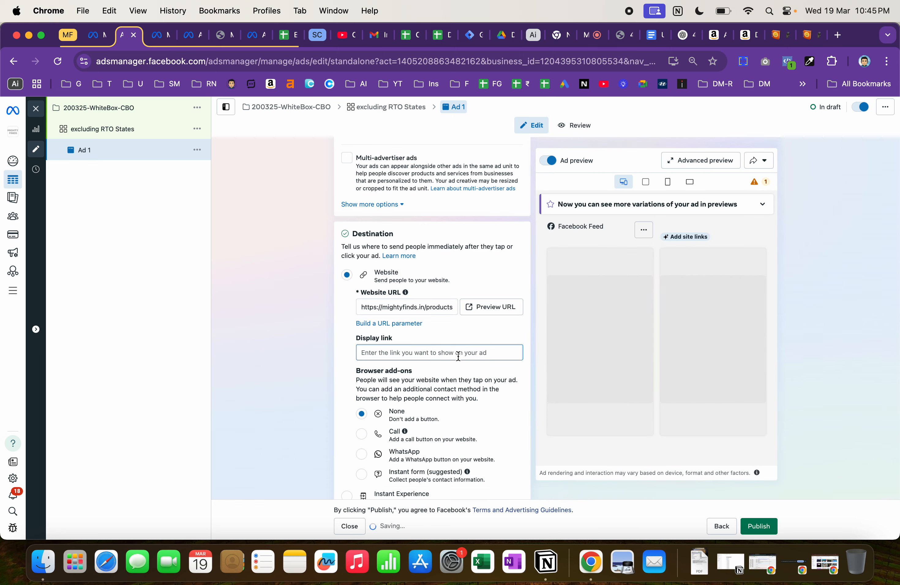
Set Ad 1's display link to mightyfinds.in, start a video ad creative and continue to media selection with the default setup and empty text.
text(mightyfinds.in)
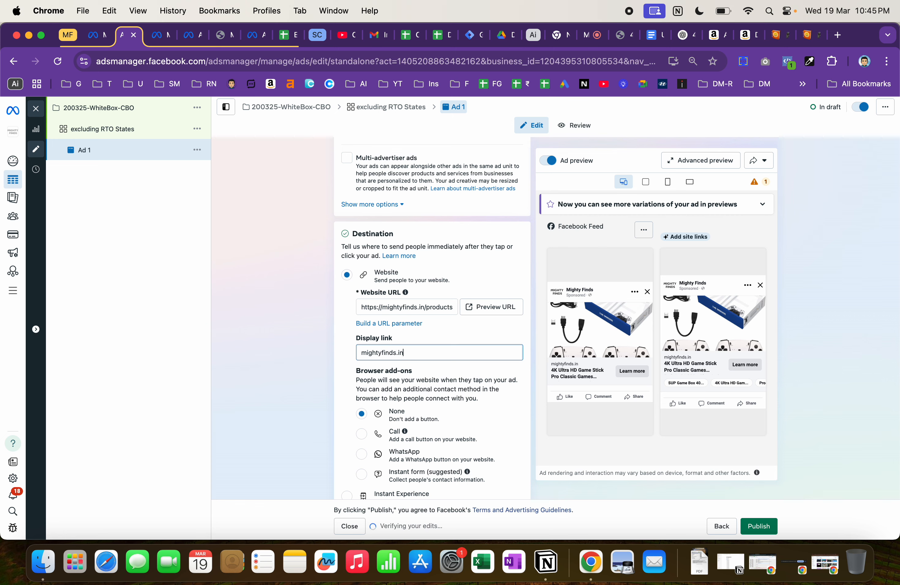
scroll(364, 424, down, 6)
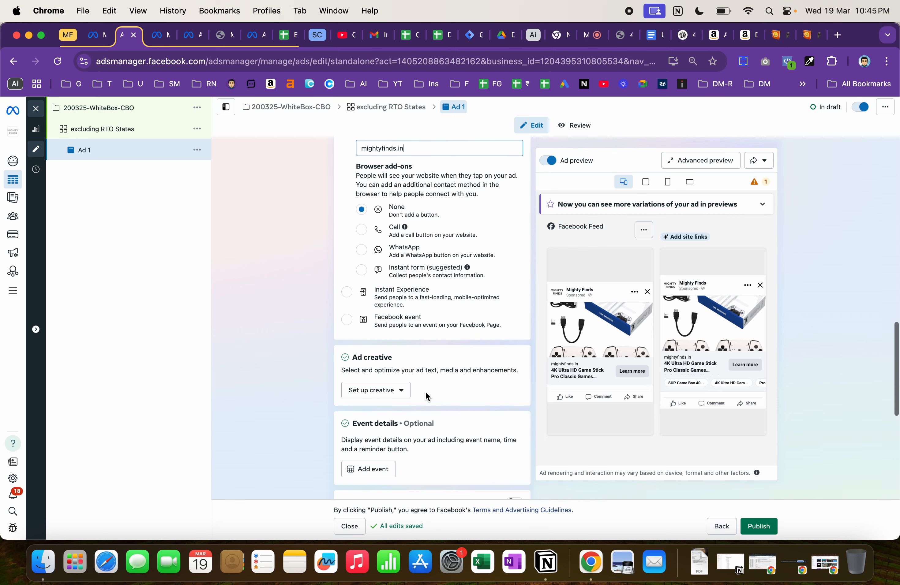
click(395, 354)
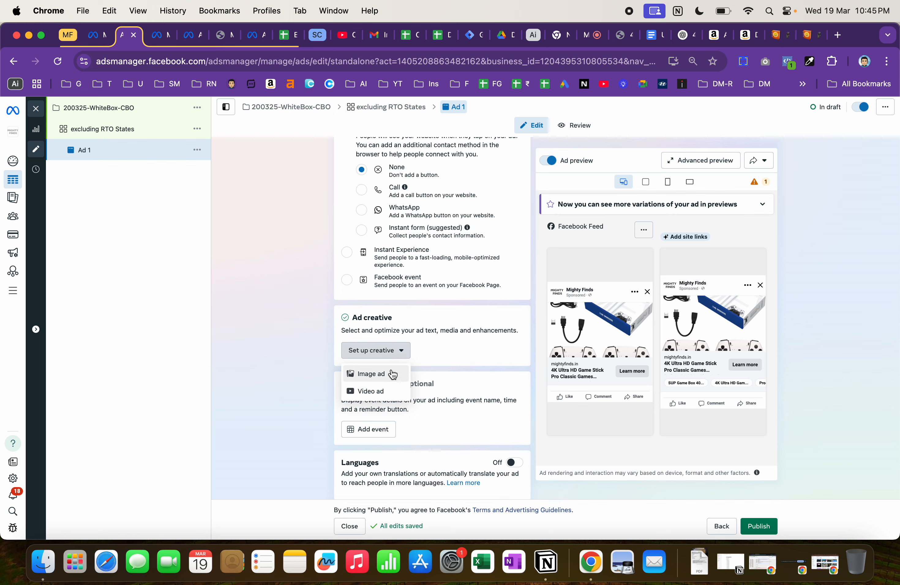
click(393, 393)
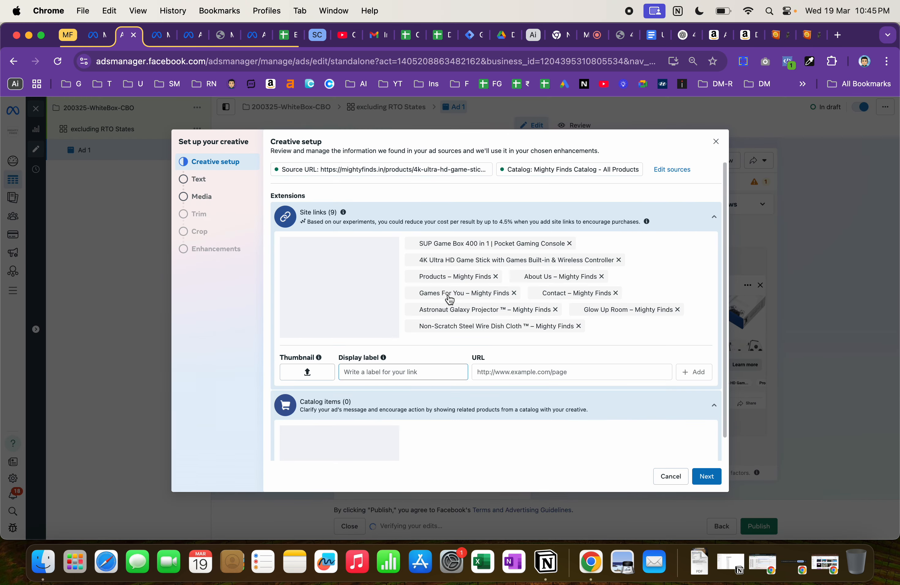
click(709, 482)
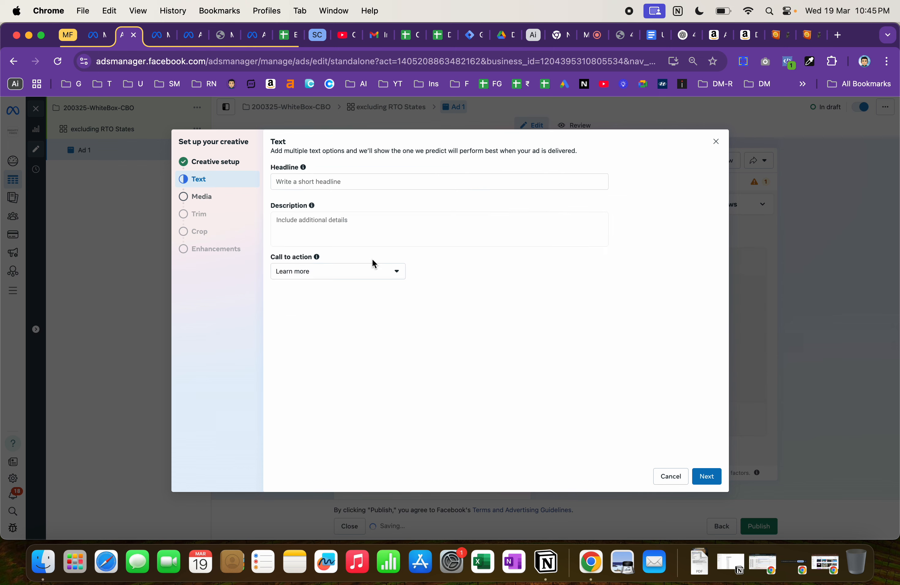
click(709, 477)
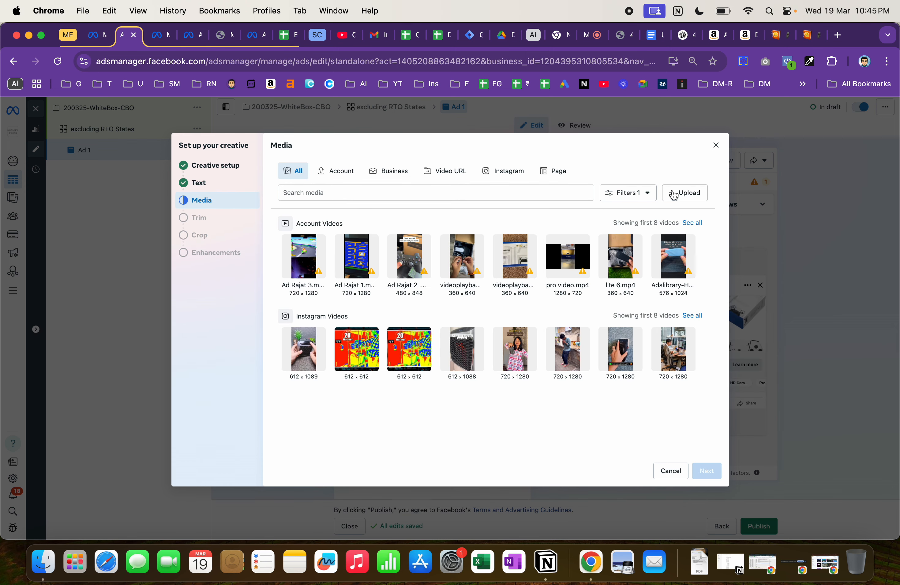
Upload "Ad 1 .mp4" from Downloads as the ad's video, preview it untrimmed and exit the creative setup.
click(675, 194)
click(344, 225)
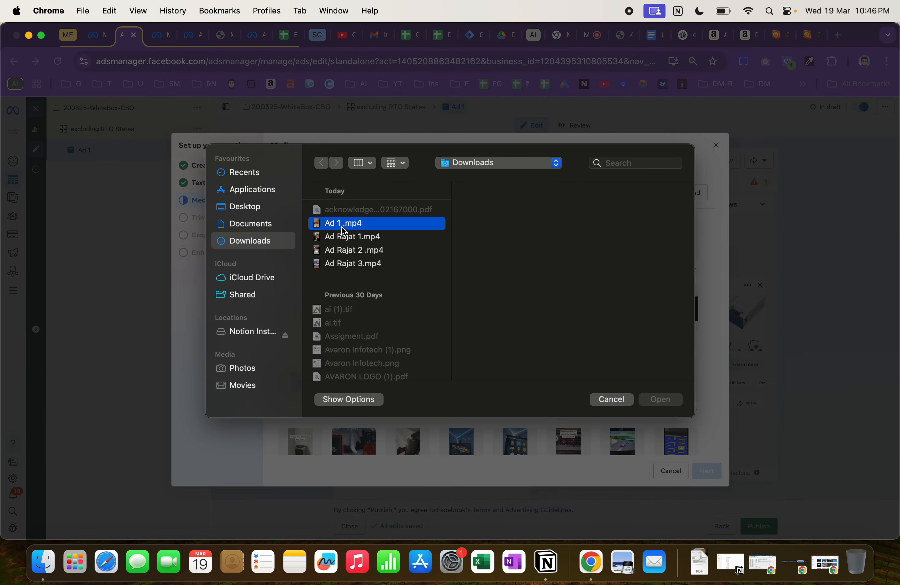
click(662, 400)
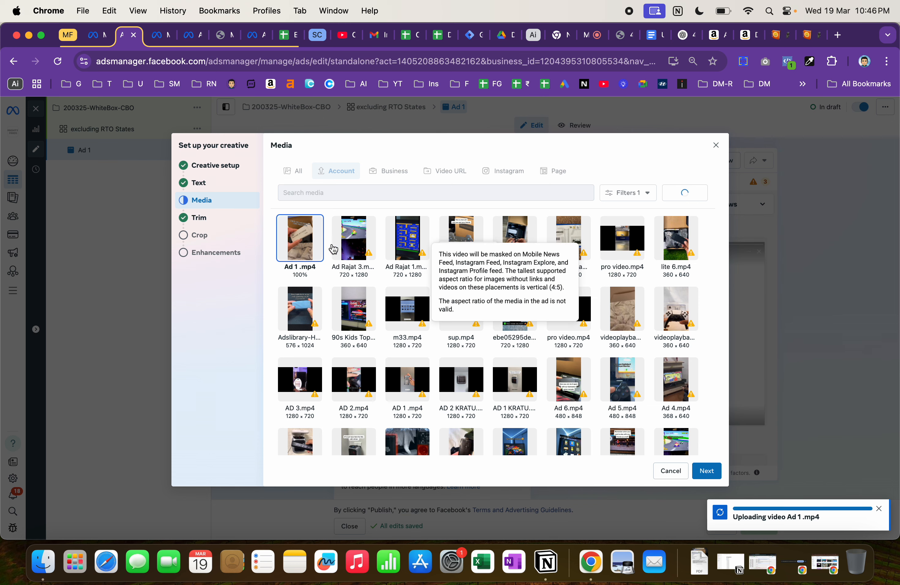
click(707, 471)
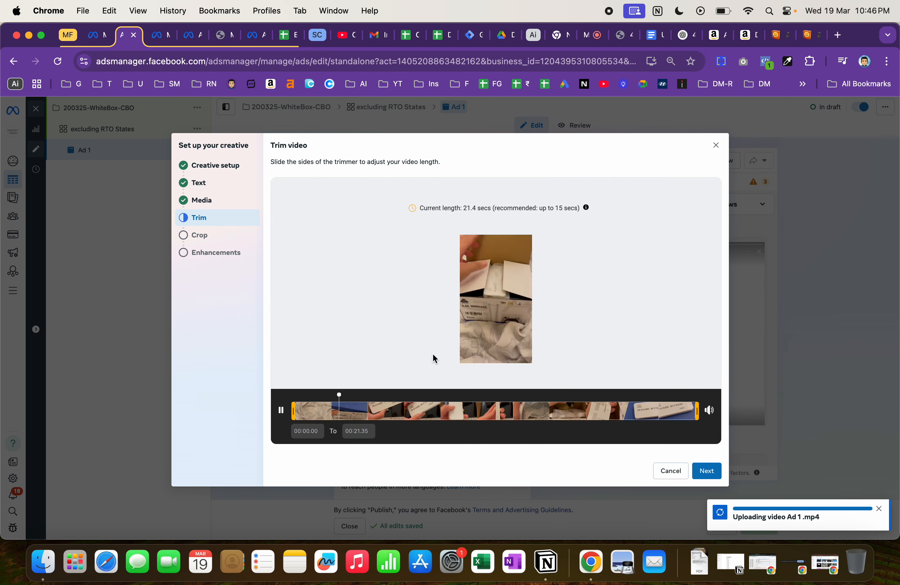
key(space)
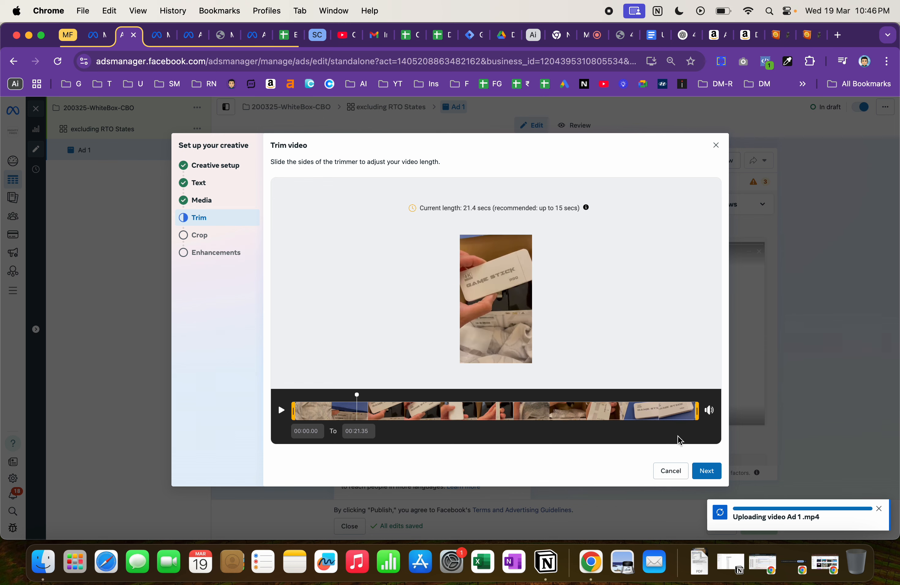
click(491, 300)
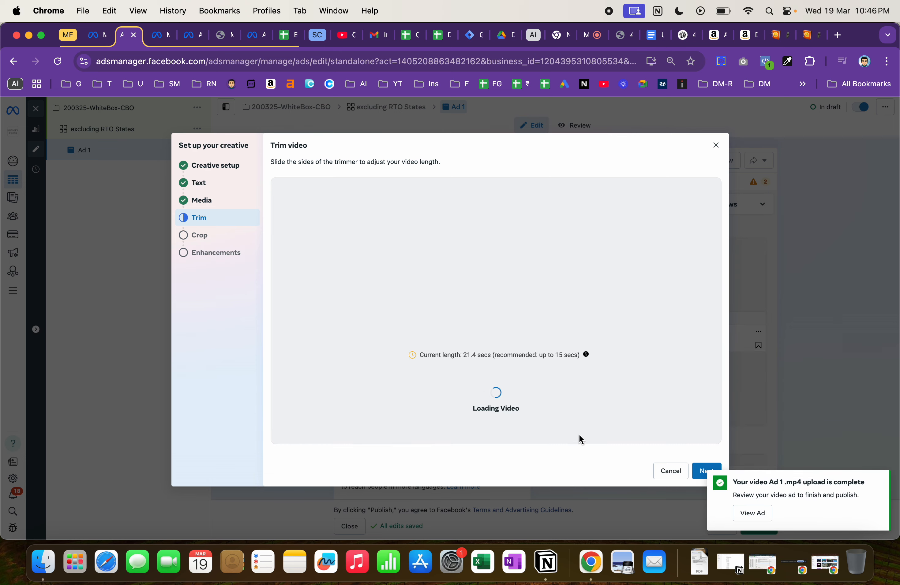
key(Escape)
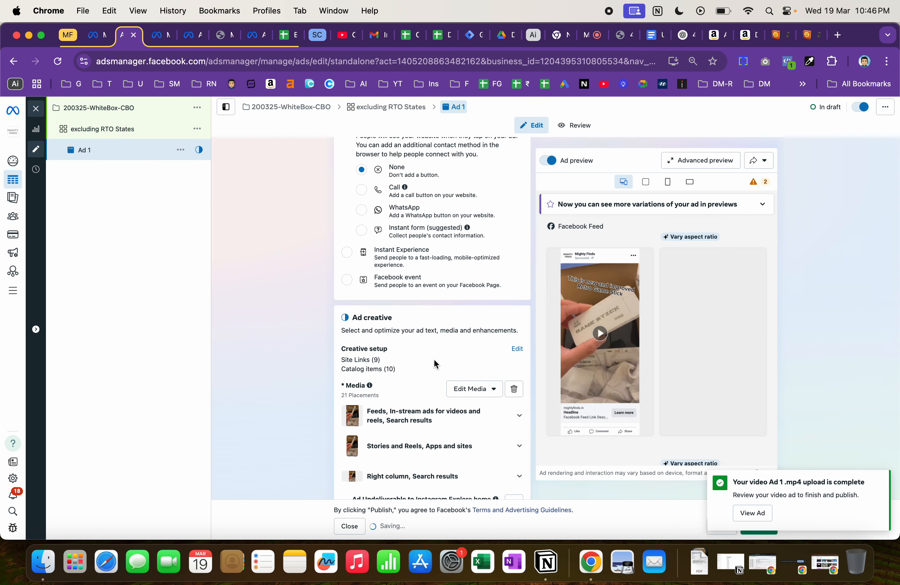
Check Ad 1's empty text fields, switch to the Amazon product tab and search for "white gamestic".
scroll(438, 419, down, 5)
scroll(439, 436, down, 6)
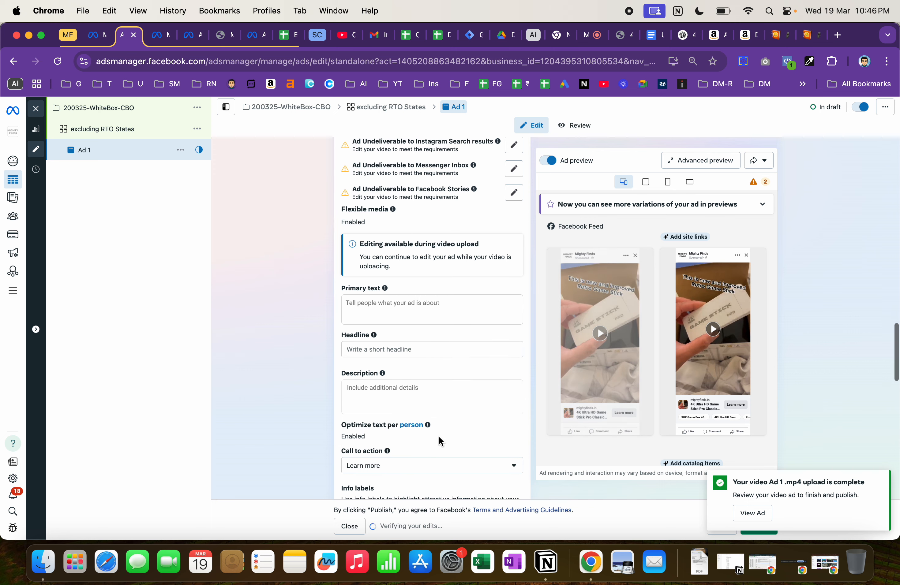
click(417, 302)
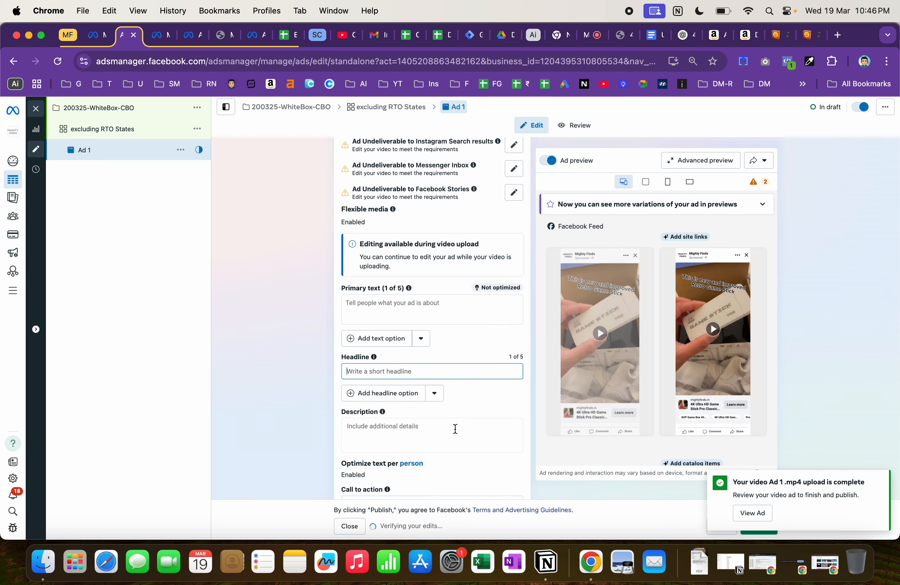
click(747, 38)
scroll(498, 154, up, 10)
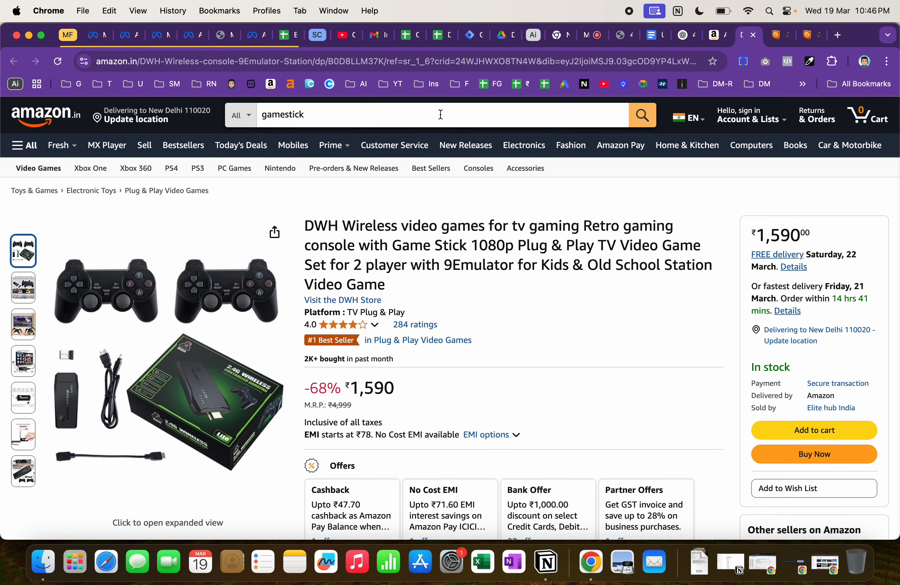
click(441, 114)
text(white)
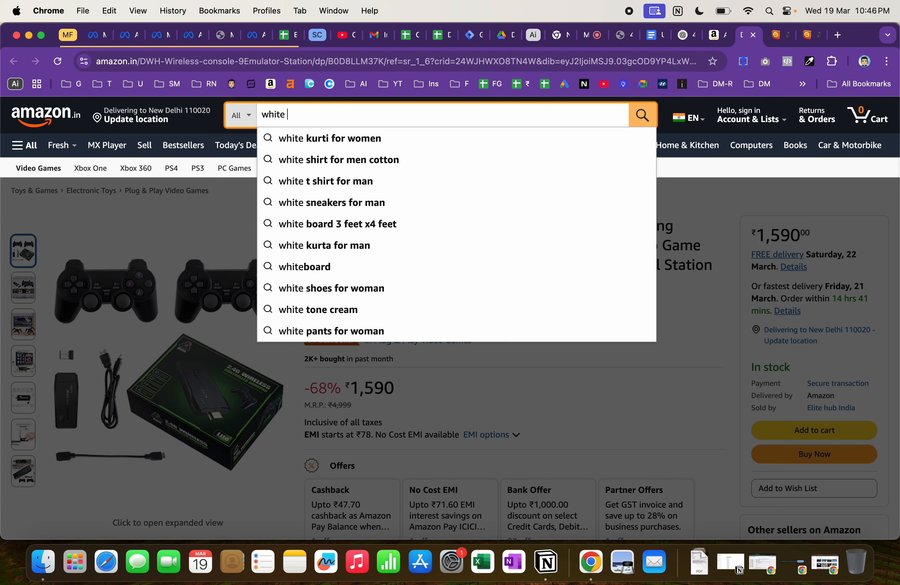
text( gamestic)
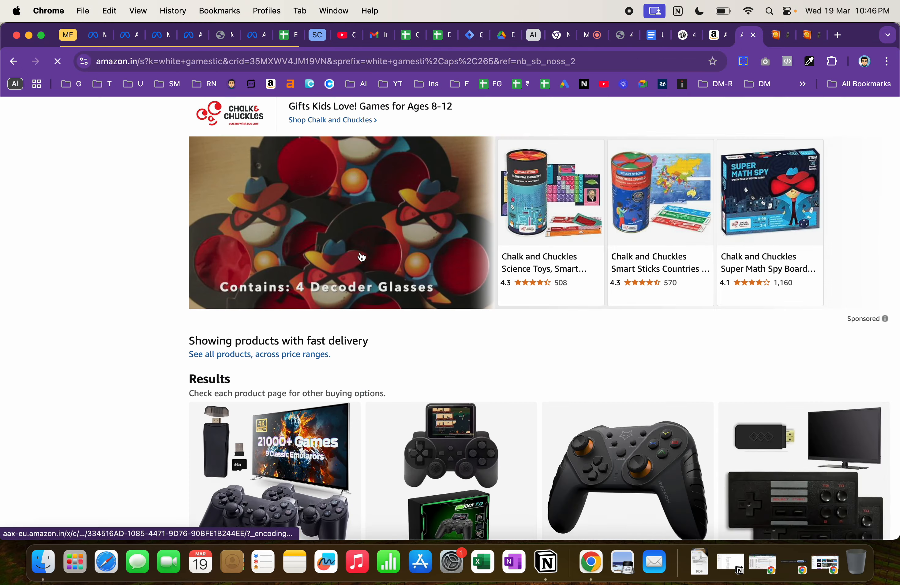
Look through the Amazon results and open the recommended GSH 4K Ultra HD Game Stick listing with the white controllers.
scroll(360, 250, down, 10)
scroll(360, 251, down, 10)
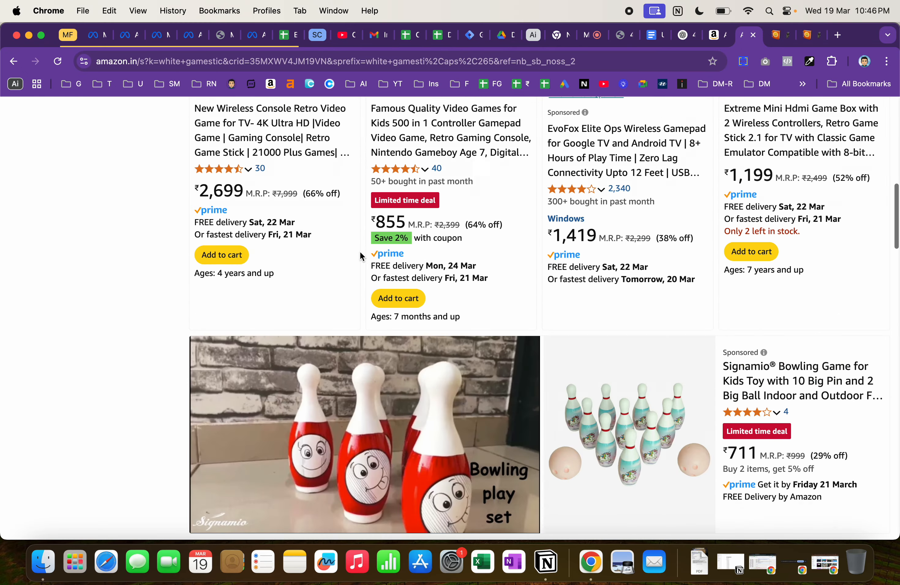
scroll(360, 253, down, 15)
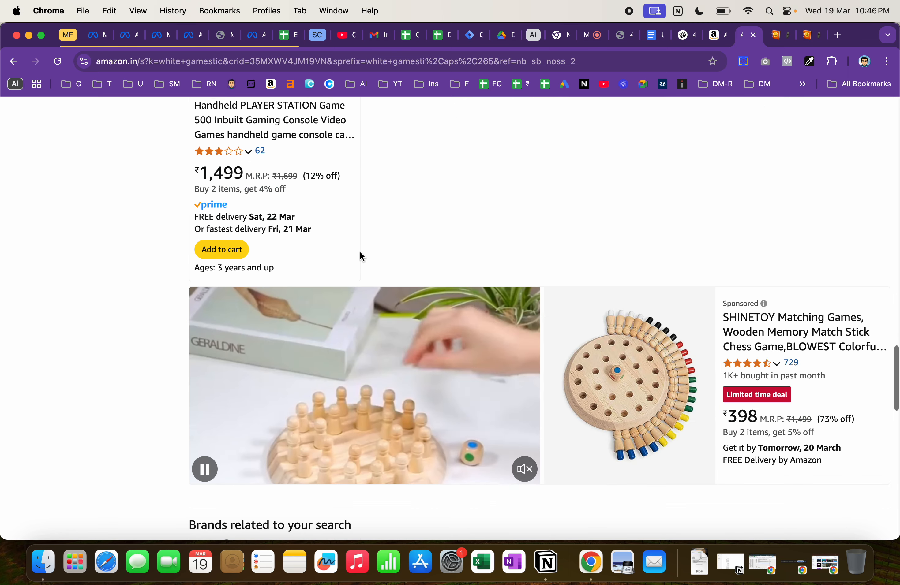
scroll(360, 252, up, 1)
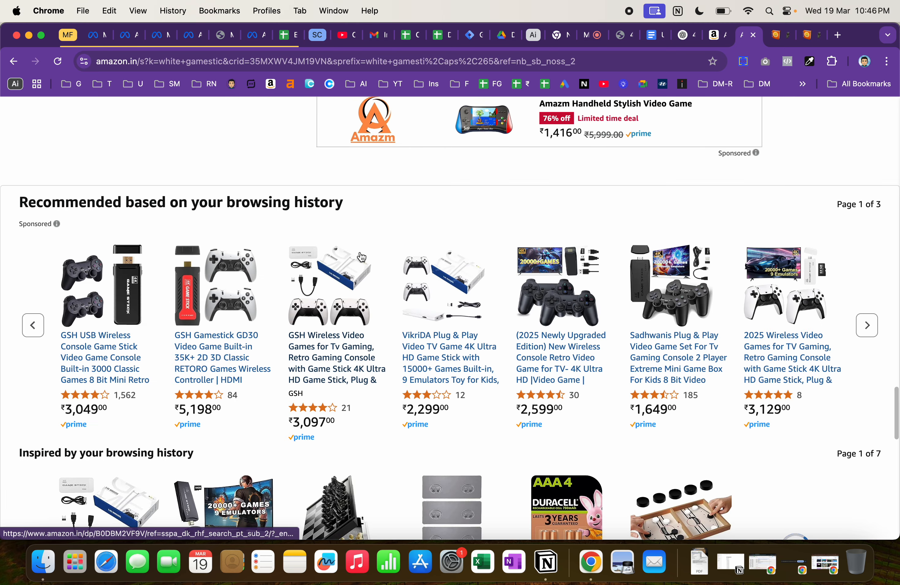
scroll(360, 252, down, 2)
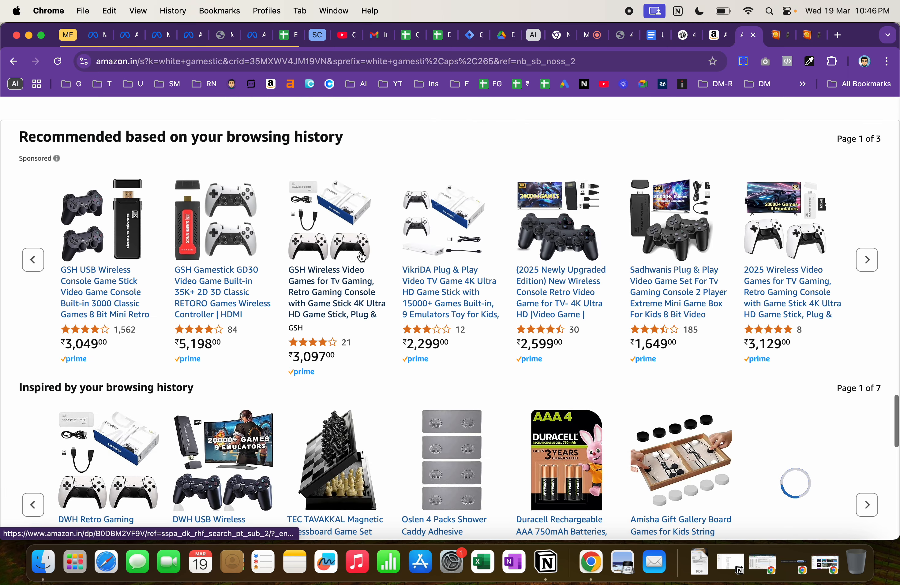
click(334, 303)
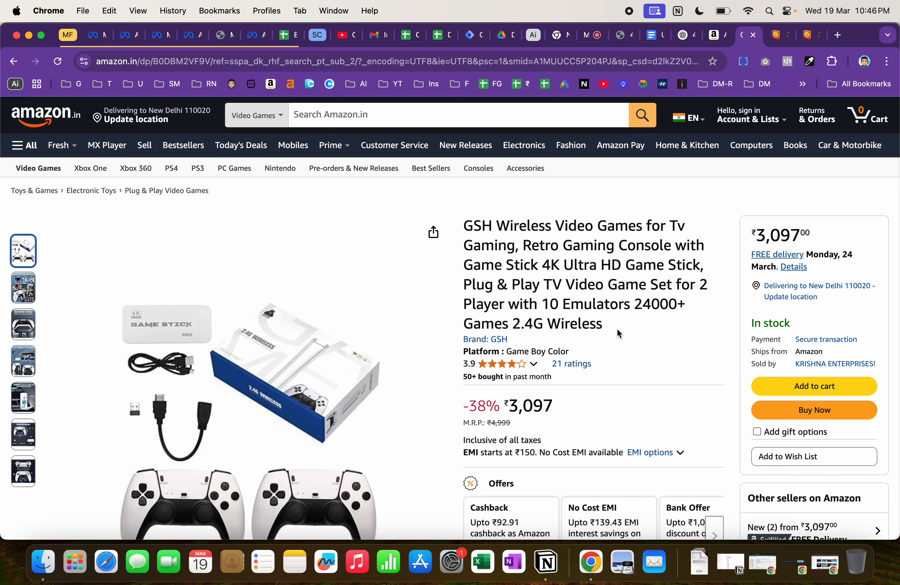
Copy the GSH listing's full product title and go to the message box of the existing ChatGPT ad copy conversation.
drag(616, 333, 461, 229)
key(super+c)
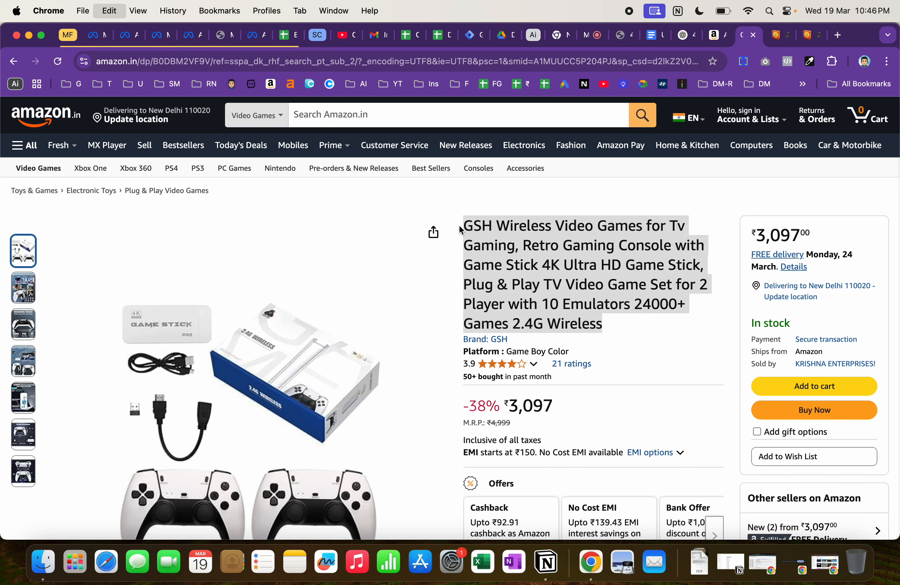
click(715, 35)
click(688, 45)
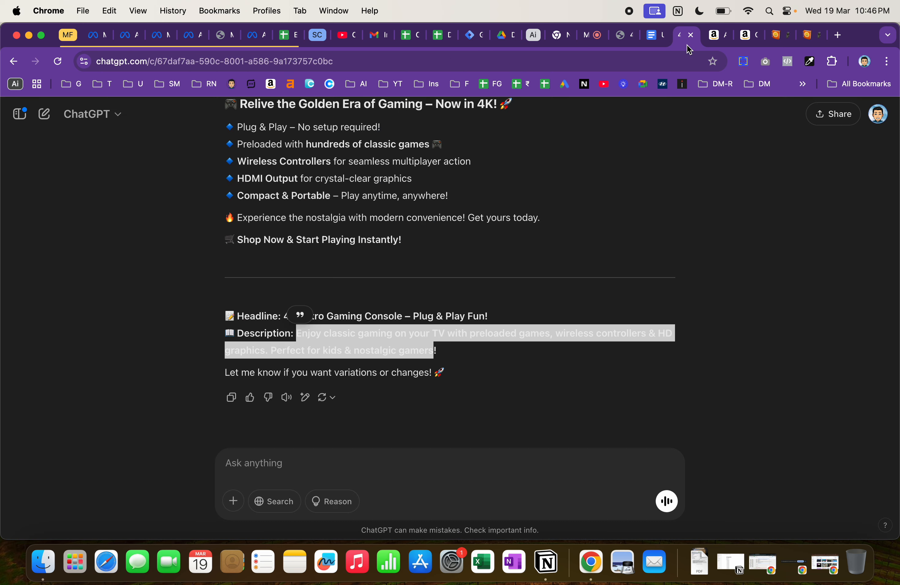
scroll(682, 255, up, 15)
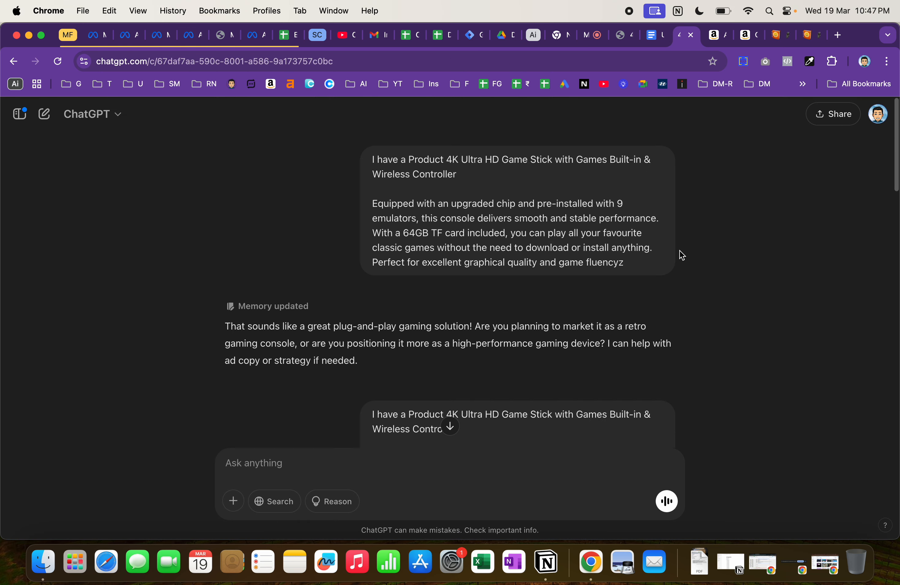
scroll(570, 380, down, 15)
click(481, 465)
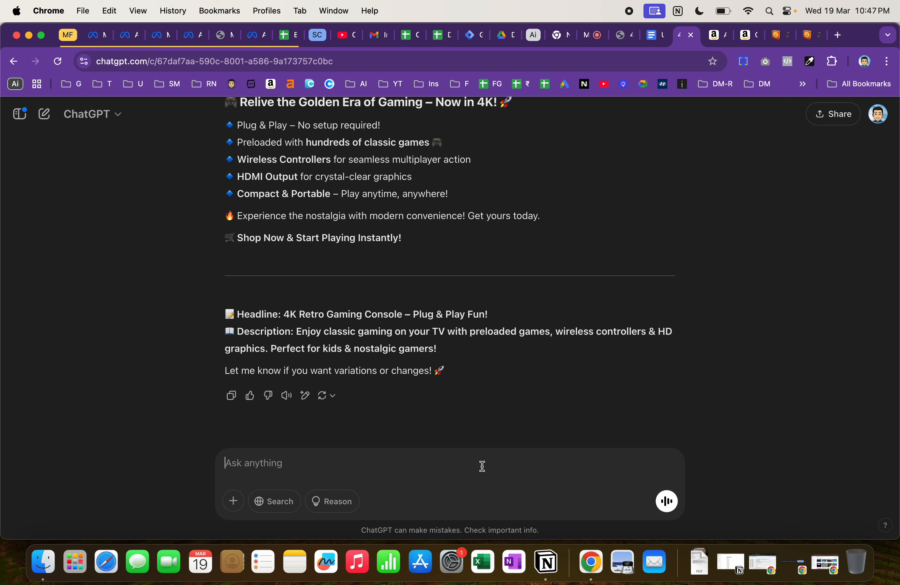
Draft the prompt "Here is my second product" followed by the copied Amazon title, with the brand name GSH removed.
text(Here is my second product)
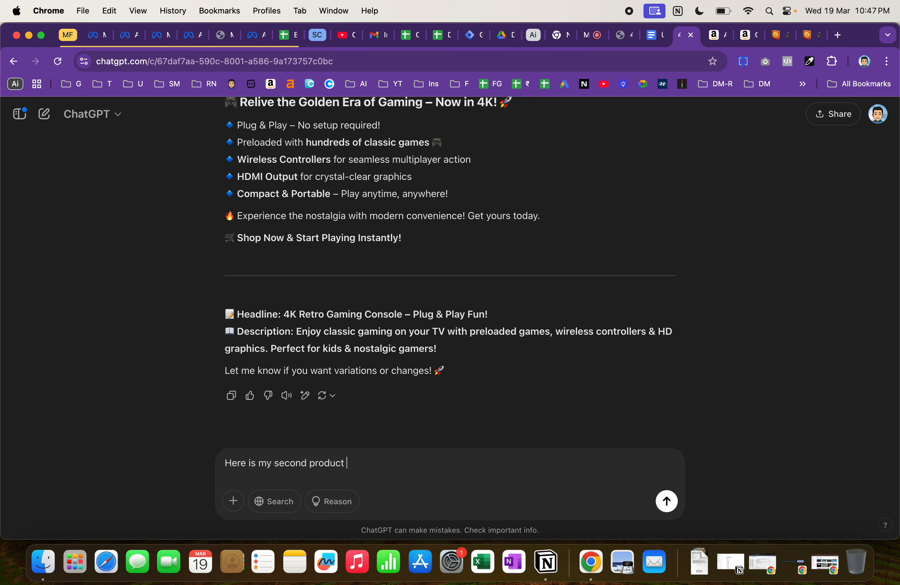
key(super+v)
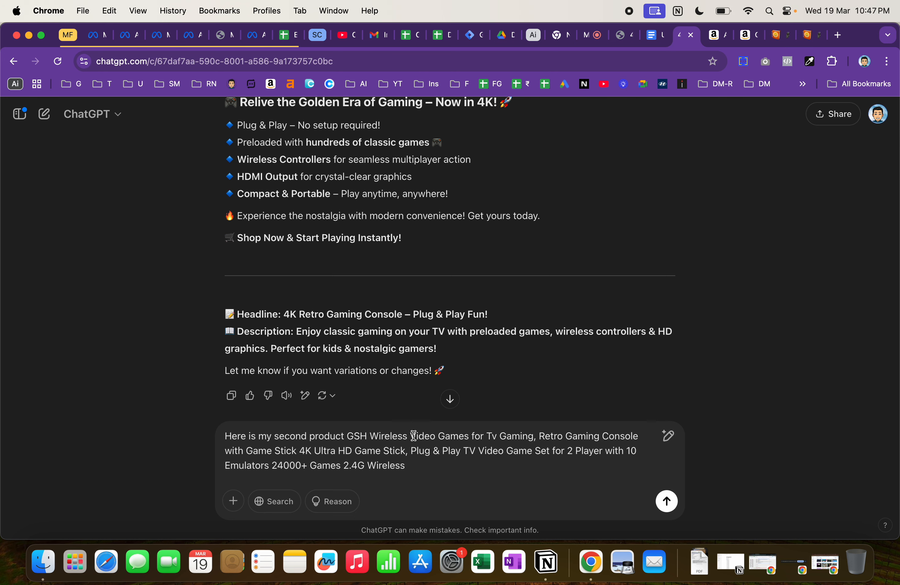
key(BackSpace)
key(BackSpace)
key(BackSpace)
key(BackSpace)
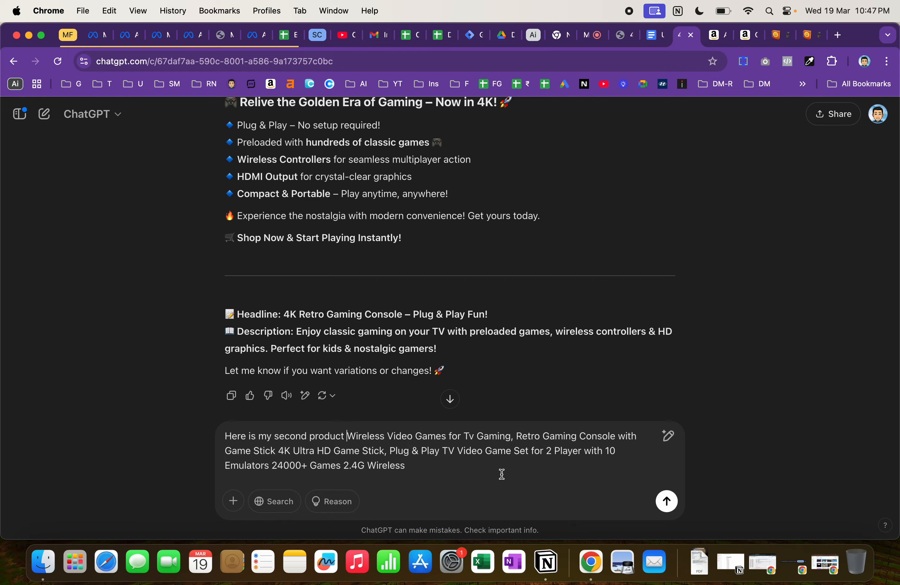
Return to the GSH listing on Amazon and examine its page for product details, offers and customer reviews.
click(718, 36)
click(747, 34)
scroll(568, 307, down, 15)
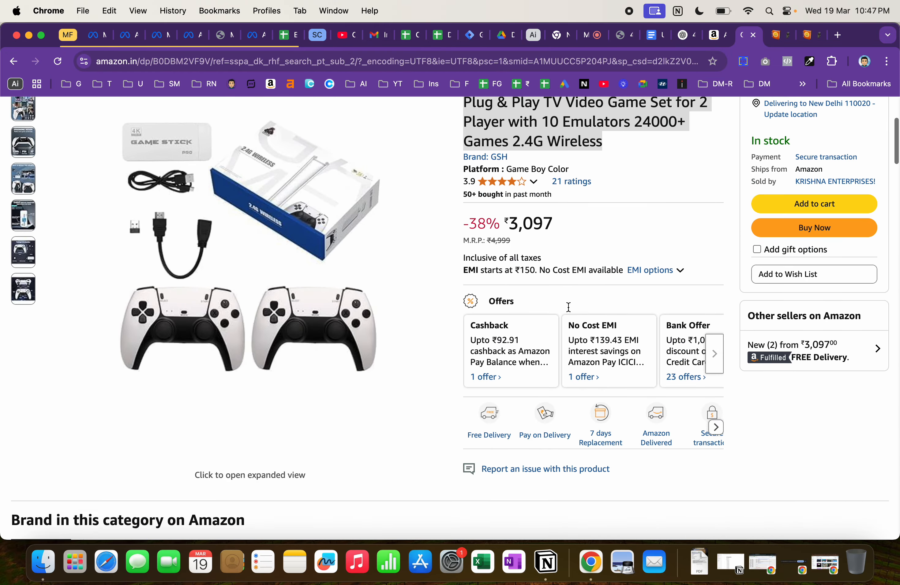
scroll(568, 306, up, 15)
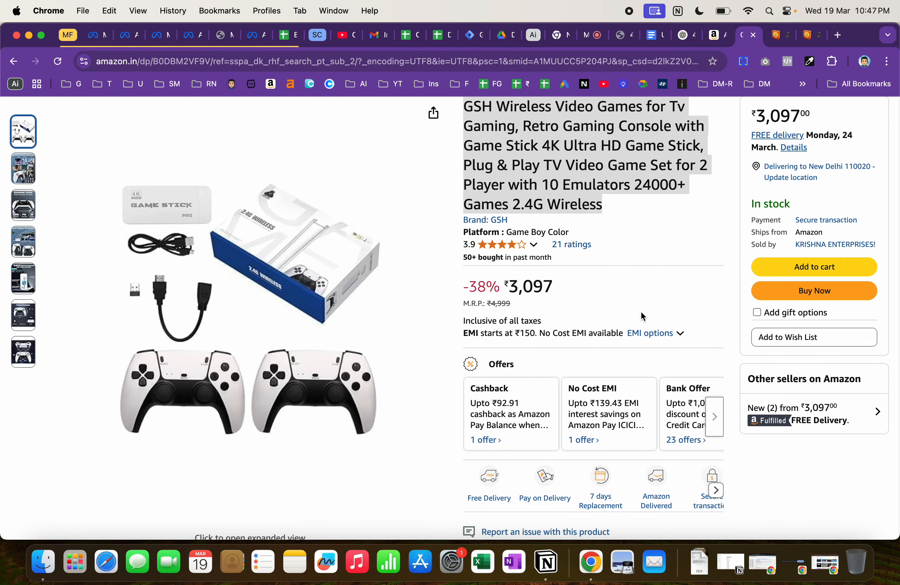
click(680, 334)
scroll(626, 281, down, 15)
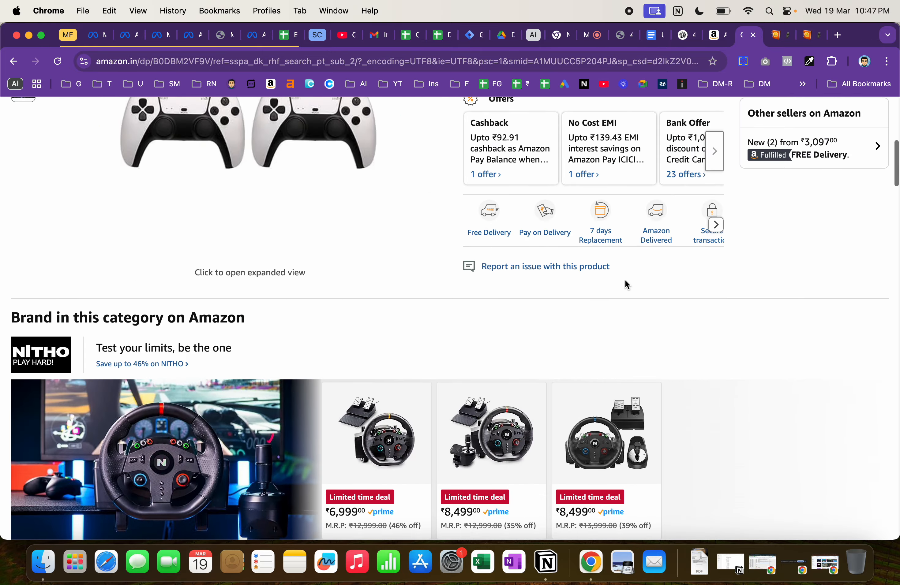
scroll(626, 285, down, 10)
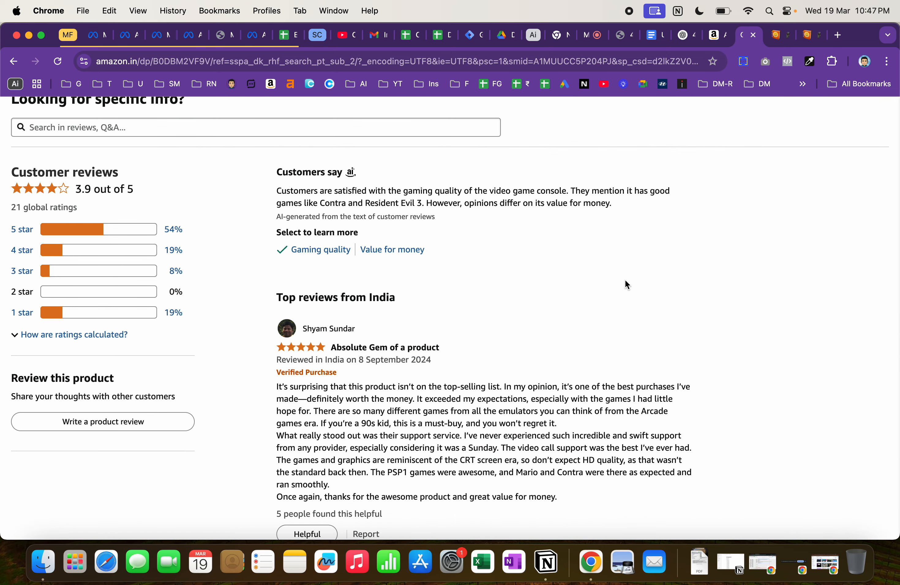
scroll(626, 283, down, 10)
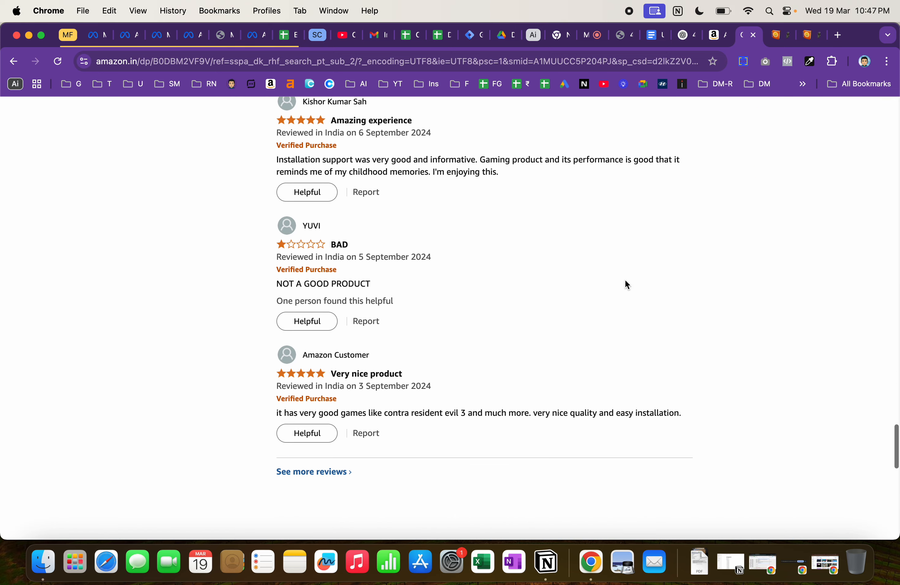
scroll(625, 279, up, 20)
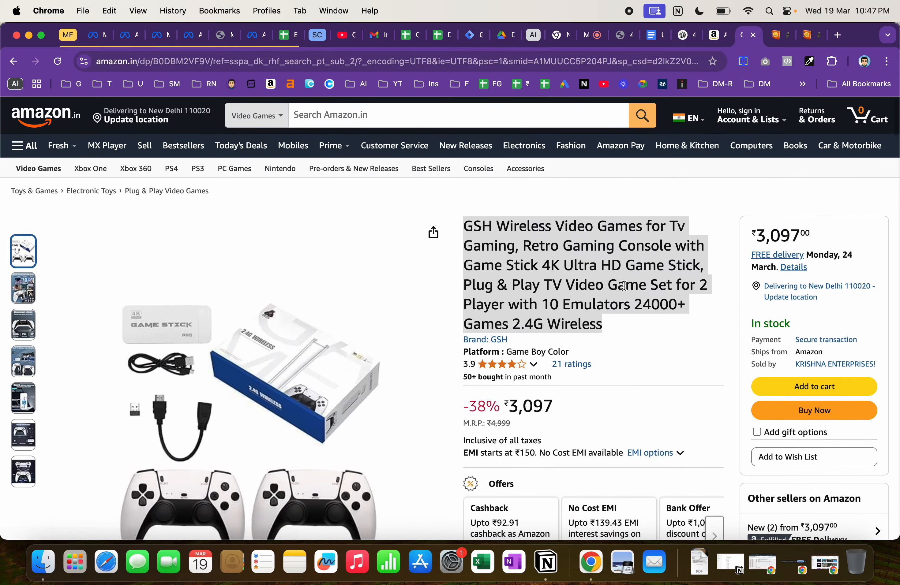
Return to the ChatGPT draft, add "Do same for this product as well" on a separate line, and send the prompt.
key(super+m)
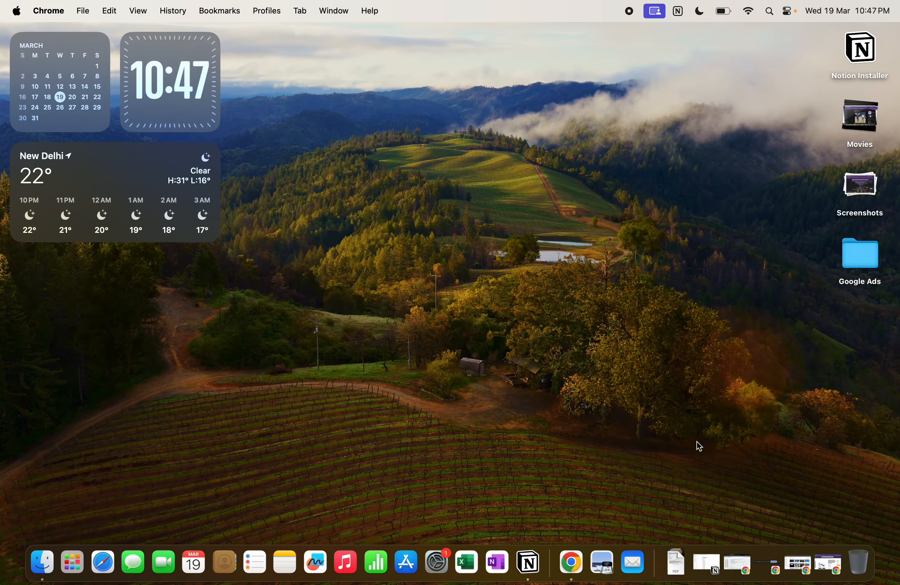
click(834, 583)
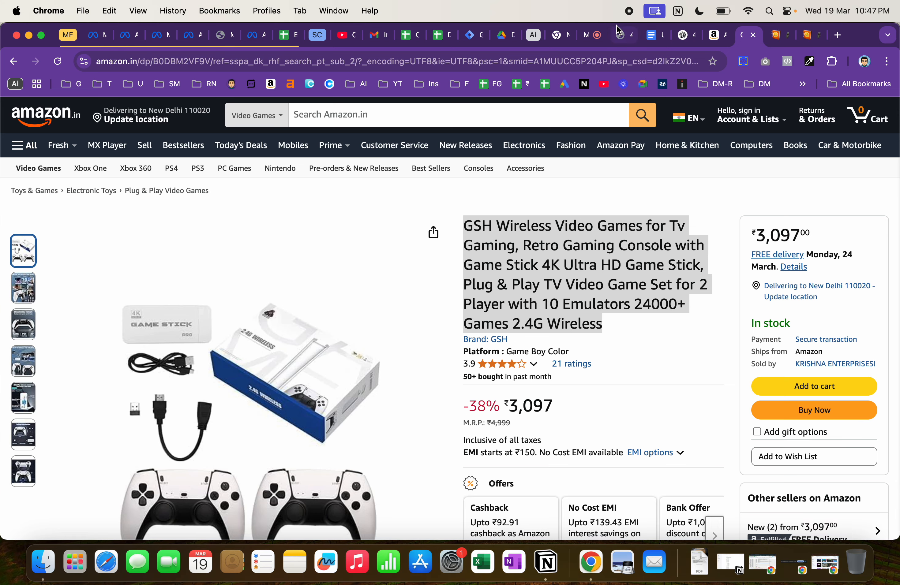
click(716, 42)
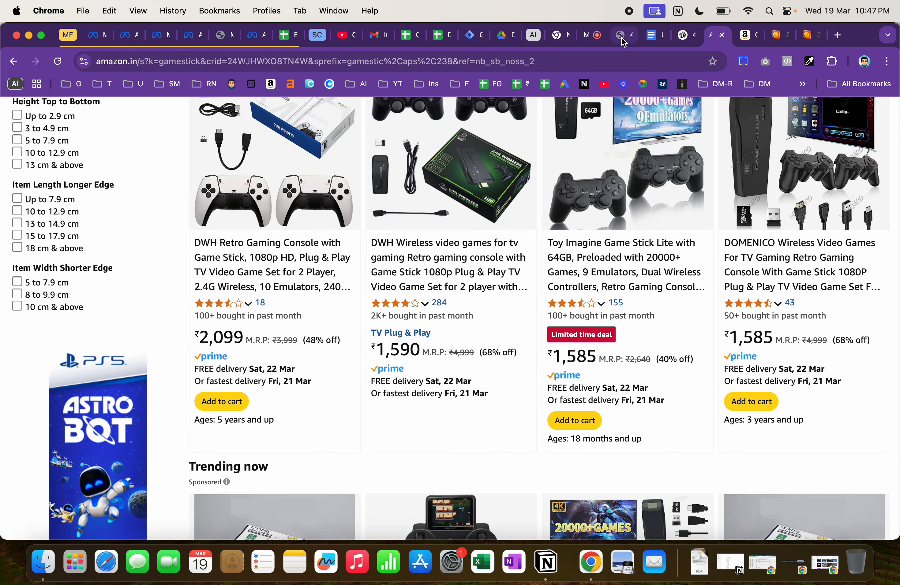
click(686, 38)
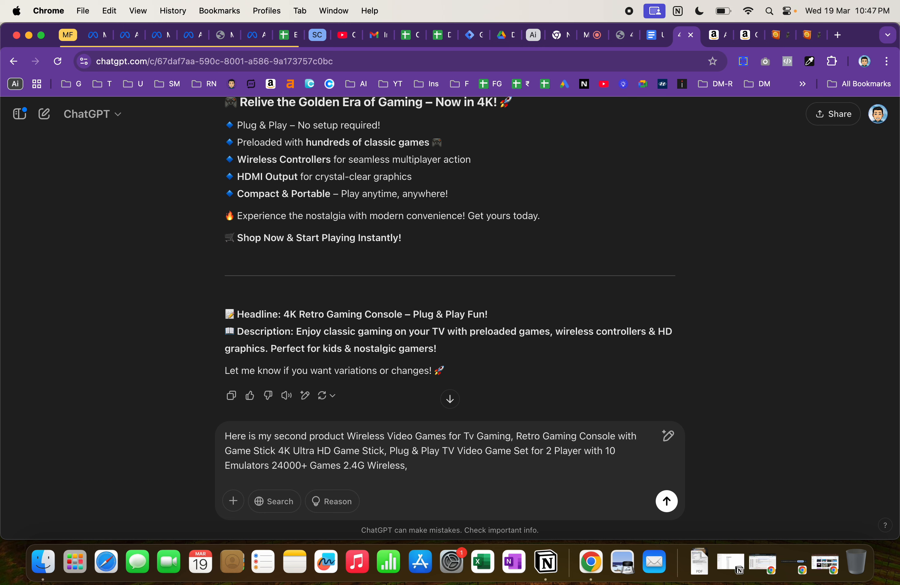
key(shift+Return)
key(shift+Return)
text(Do same for this produc)
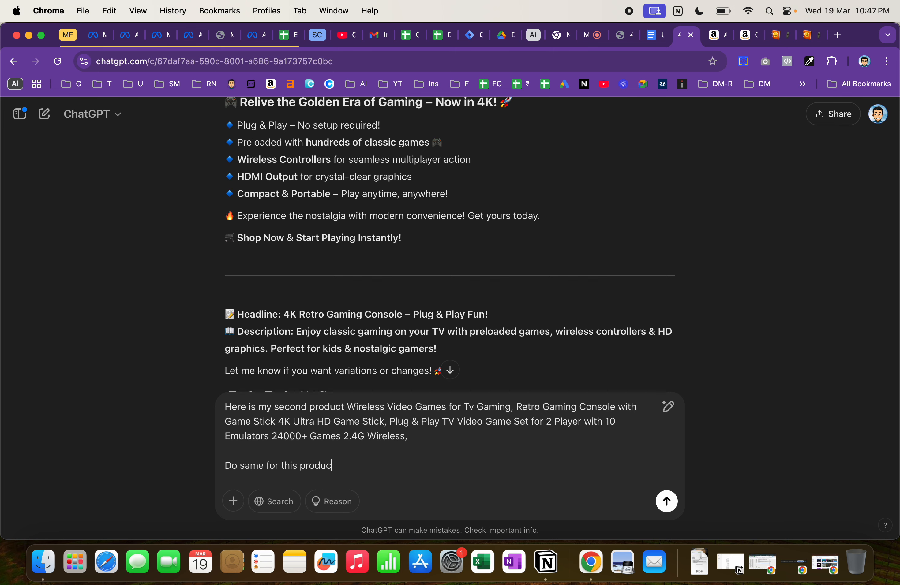
key(Return)
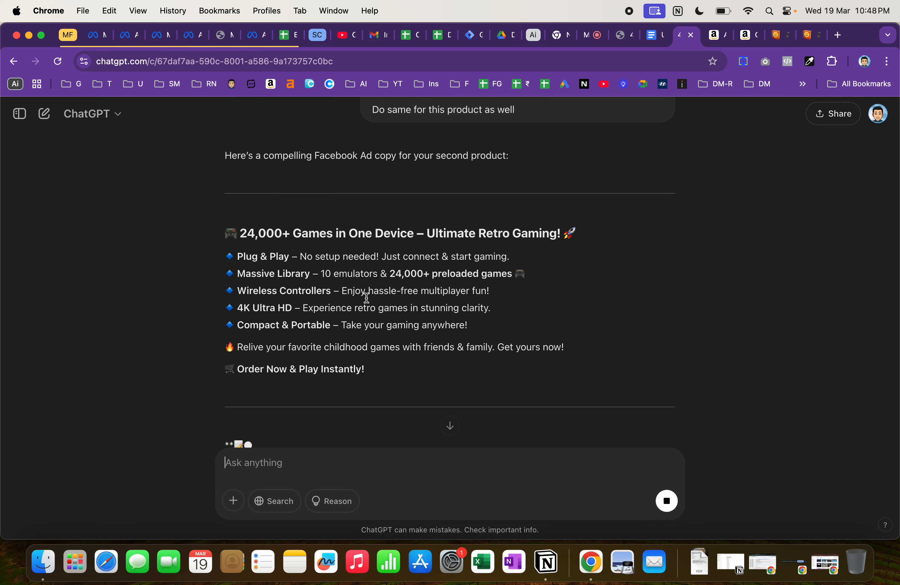
Copy the generated ad text from the "24,000+ Games in One Device" heading through "Order Now & Play Instantly!" into Ad 1's primary text.
drag(474, 332, 203, 250)
click(220, 238)
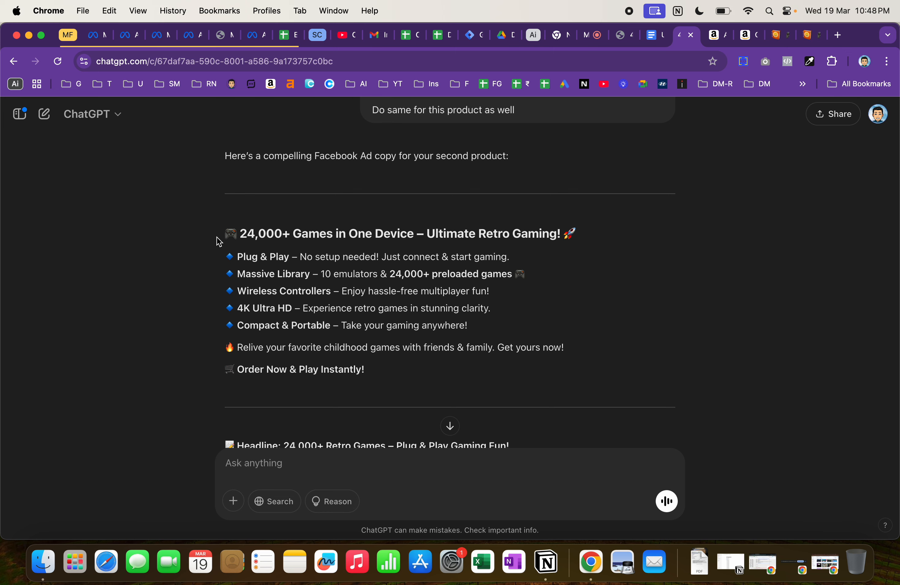
drag(220, 233, 399, 370)
key(super+c)
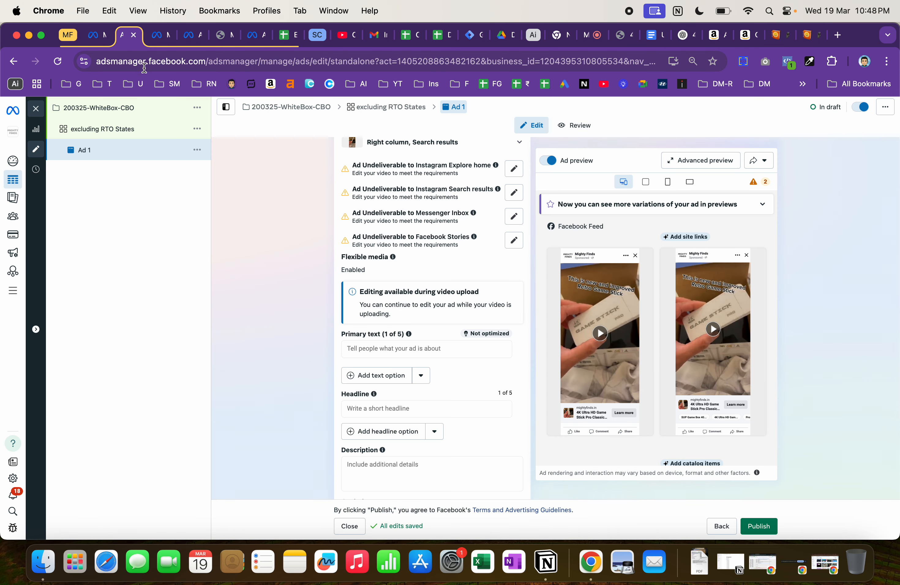
click(415, 347)
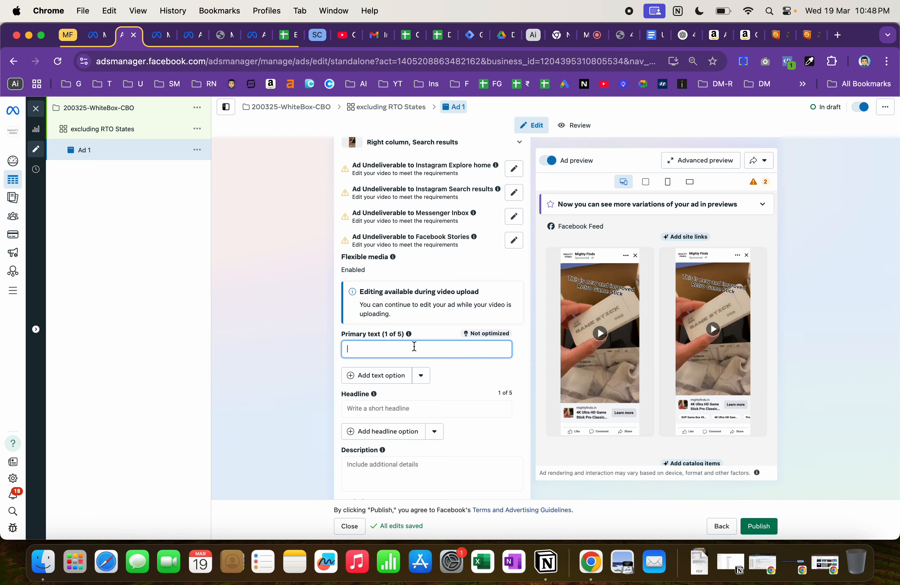
key(super+v)
Shorten the first two lines of the primary text by deleting "Ultimate Retro Gaming!" and "Just connect & start gaming.".
scroll(437, 393, up, 3)
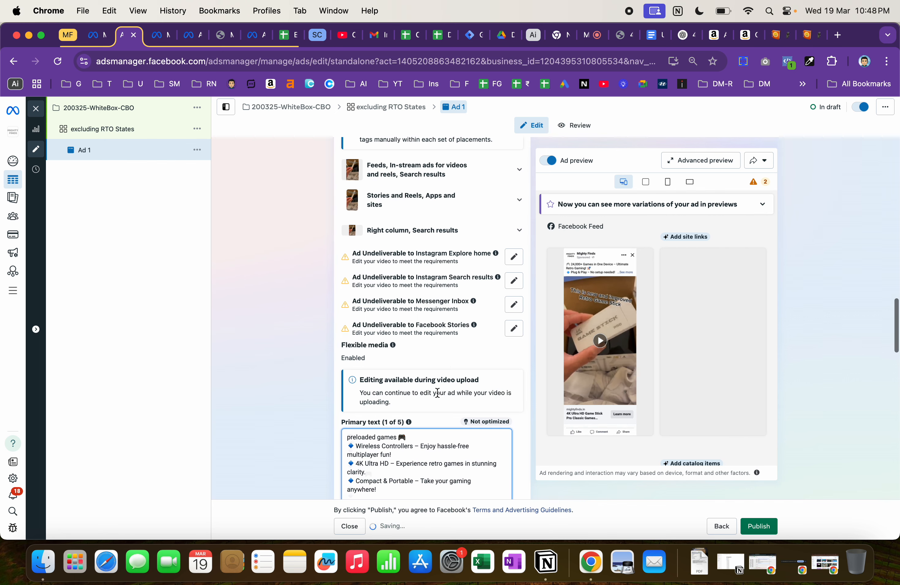
right_click(427, 447)
key(Escape)
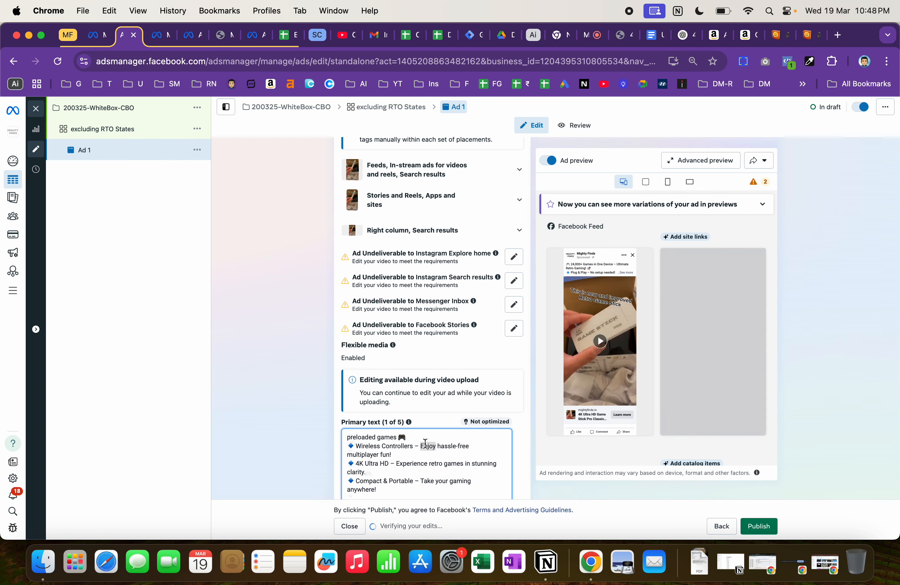
scroll(418, 410, down, 4)
click(413, 384)
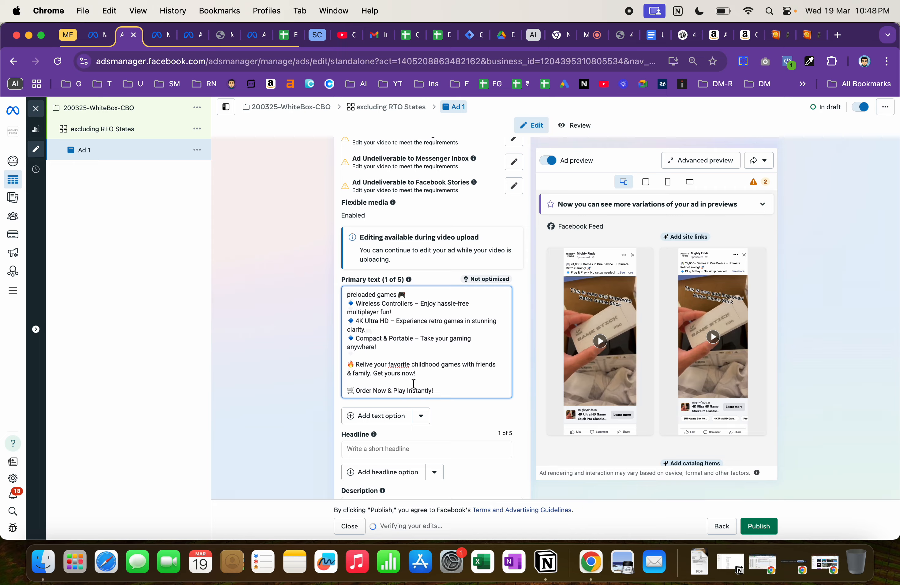
scroll(525, 336, up, 5)
scroll(525, 336, up, 1)
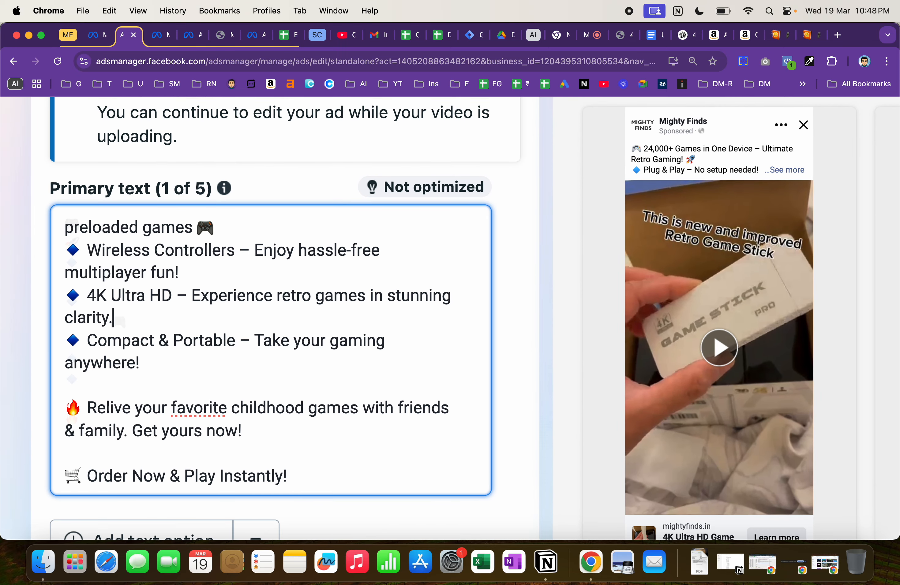
key(Up)
key(Up)
key(Up)
key(Up)
key(Up)
key(Up)
key(Up)
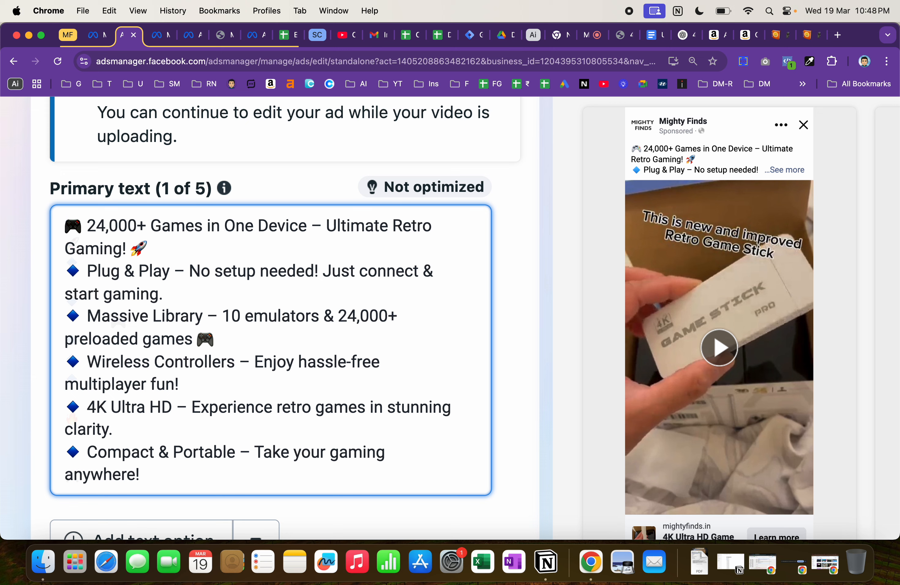
key(BackSpace)
key(BackSpace)
key(BackSpace)
key(BackSpace)
key(BackSpace)
key(BackSpace)
key(BackSpace)
key(BackSpace)
key(BackSpace)
key(BackSpace)
key(BackSpace)
key(BackSpace)
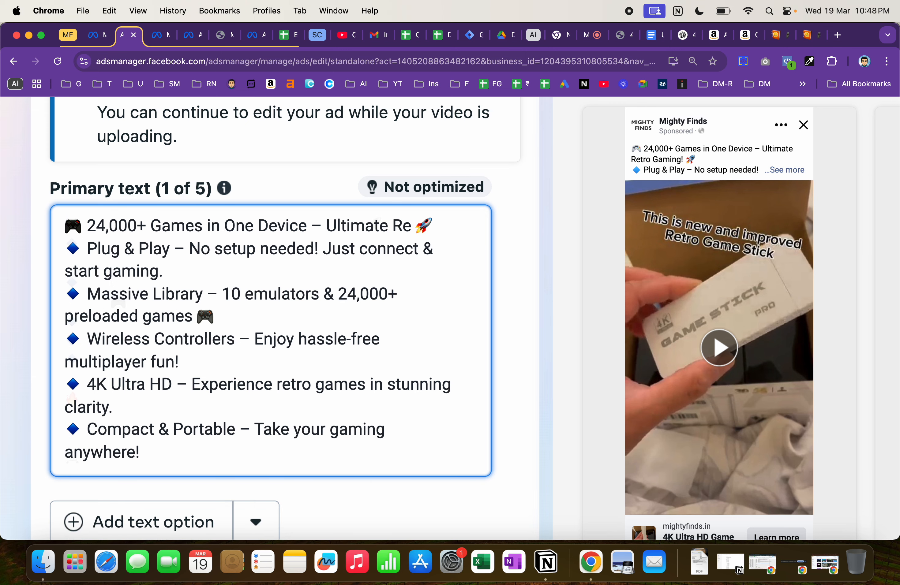
key(BackSpace)
key(BackSpace)
key(BackSpace)
key(BackSpace)
key(BackSpace)
key(BackSpace)
key(BackSpace)
key(BackSpace)
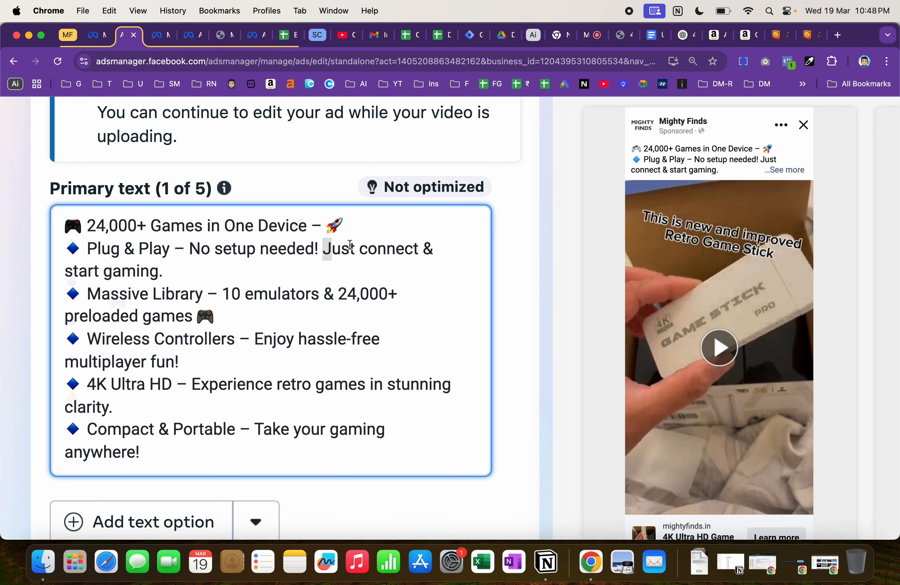
drag(329, 247, 403, 270)
key(BackSpace)
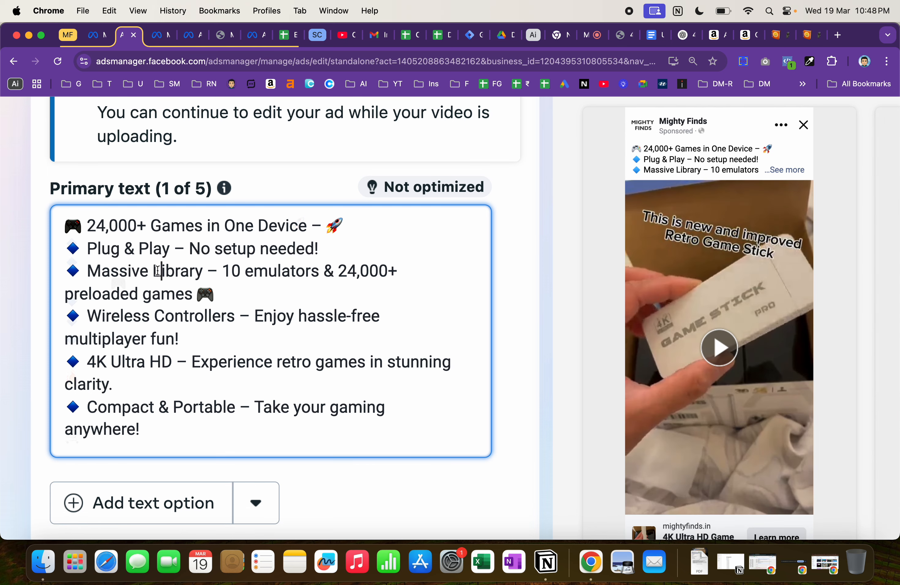
Delete "Massive" from the library line and the exclamation mark ending the "Order Now & Play Instantly" line.
key(BackSpace)
key(BackSpace)
key(BackSpace)
key(BackSpace)
key(BackSpace)
key(BackSpace)
key(BackSpace)
key(BackSpace)
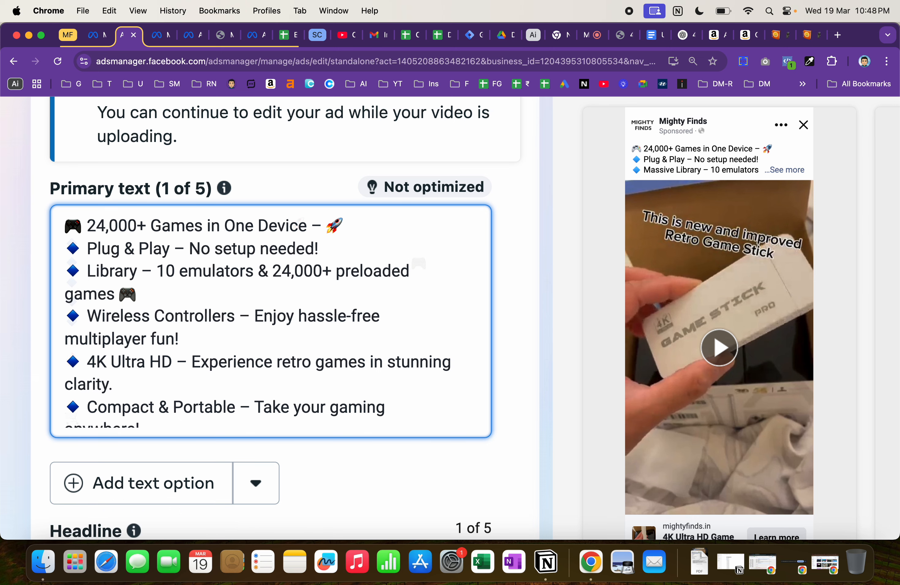
key(super+Down)
key(BackSpace)
Change the start of the library line to "Big Library" and remove the controller emoji at its end.
scroll(220, 271, up, 3)
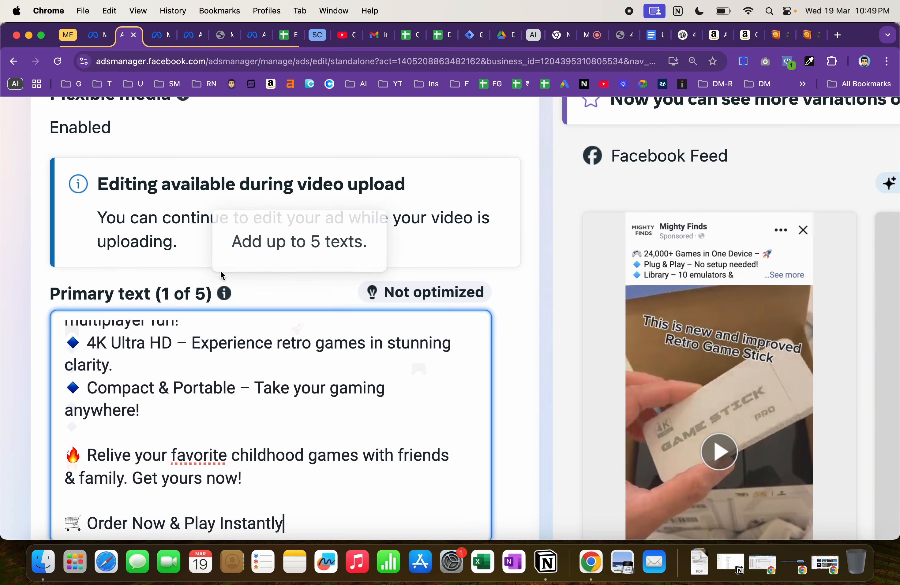
key(Up)
key(Up)
key(Up)
key(Up)
key(Up)
key(Up)
key(Up)
key(Up)
key(super+Up)
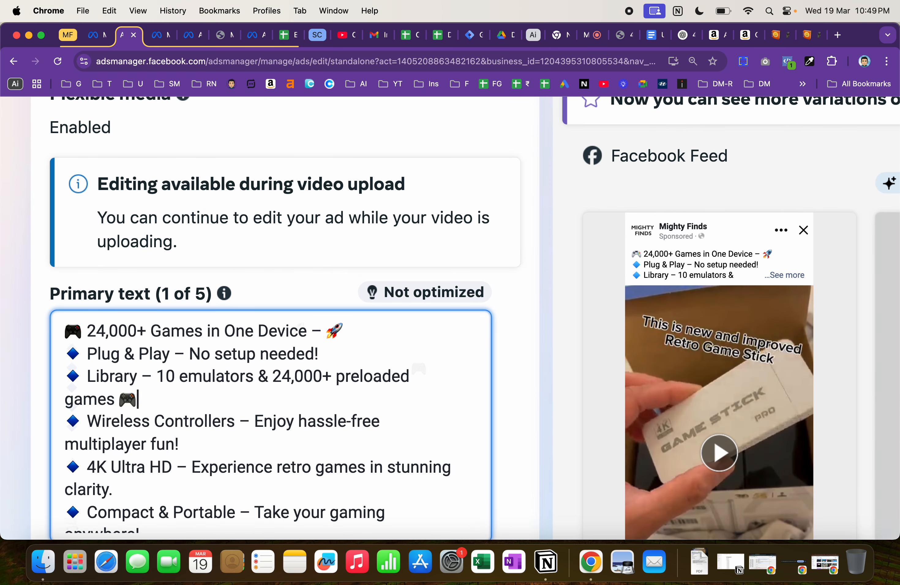
click(88, 377)
text(Big)
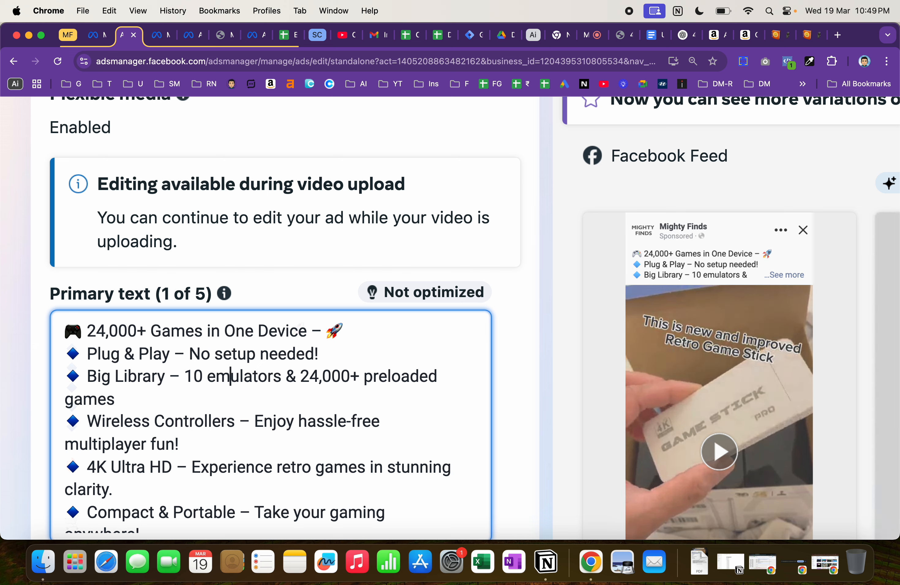
Delete "10 emulators &" and "preloaded" from the Big Library line of the primary text.
drag(297, 376, 193, 376)
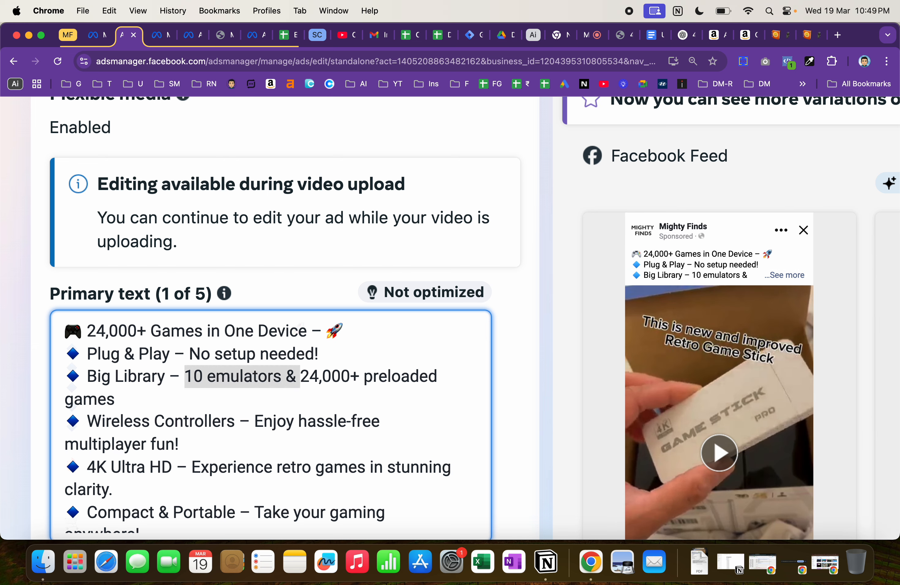
key(BackSpace)
key(Right)
key(Right)
key(Right)
key(Right)
key(Right)
key(Right)
key(Right)
key(Right)
key(Right)
key(Right)
key(Right)
key(Right)
key(Right)
key(Right)
key(Right)
key(Right)
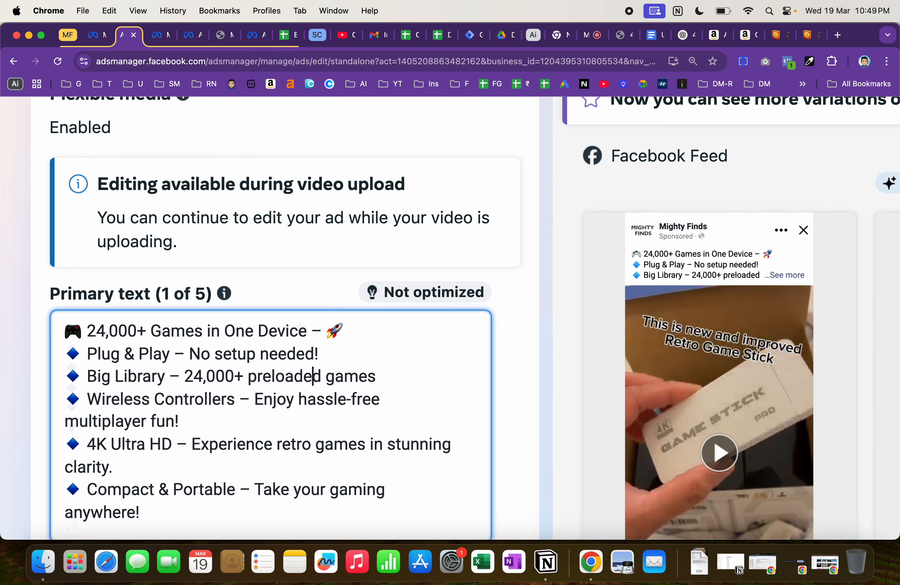
key(BackSpace)
key(BackSpace)
key(BackSpace)
key(BackSpace)
key(BackSpace)
key(BackSpace)
key(BackSpace)
key(BackSpace)
key(BackSpace)
key(BackSpace)
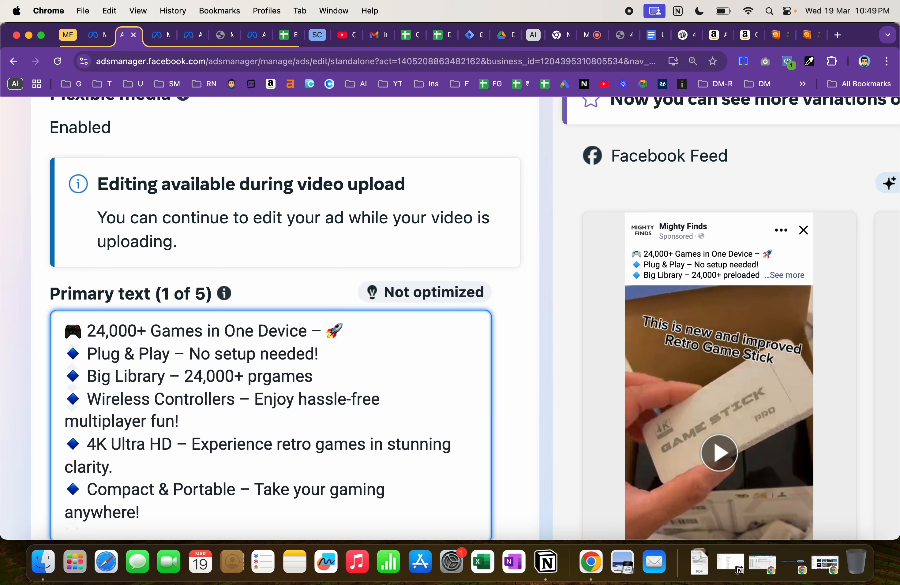
key(BackSpace)
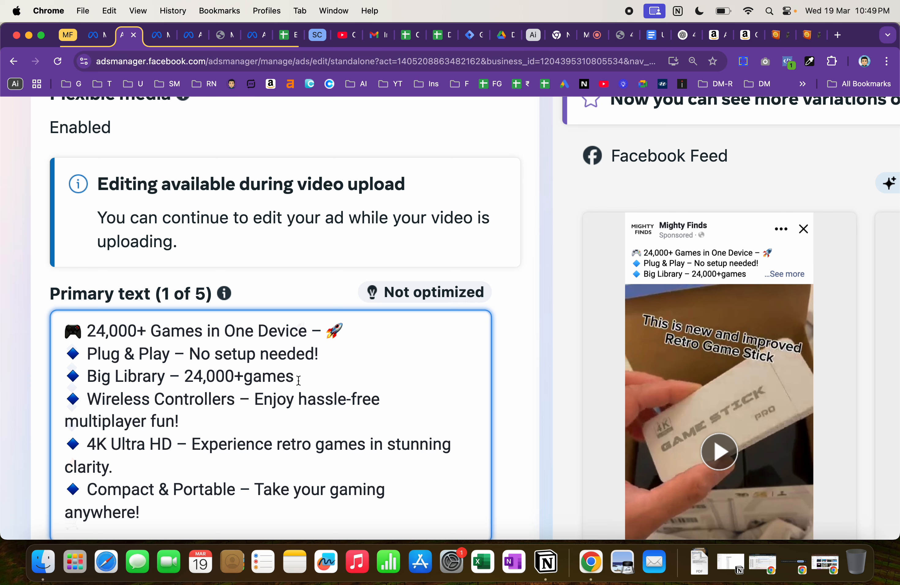
Delete the entire Big Library line from the primary text, leaving no blank line in its place.
drag(298, 377, 67, 374)
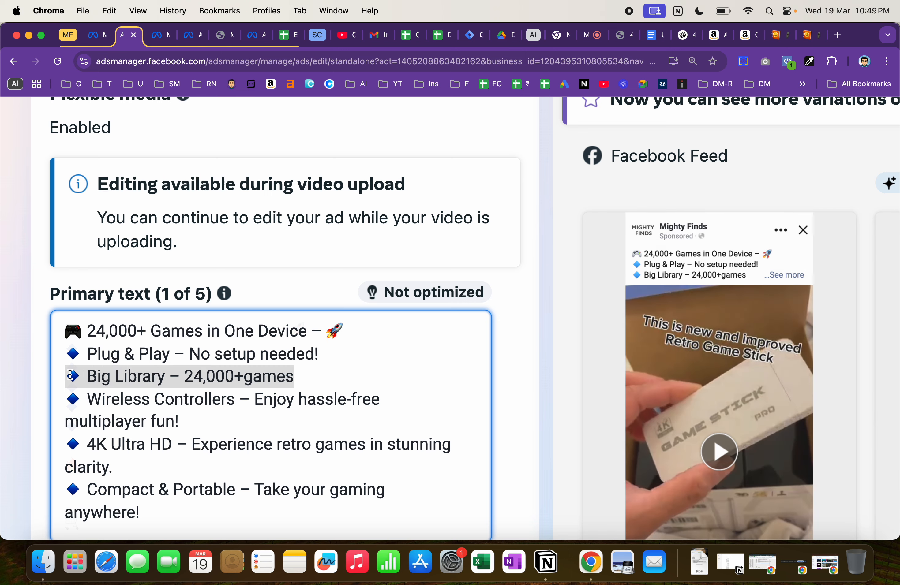
key(BackSpace)
key(BackSpace)
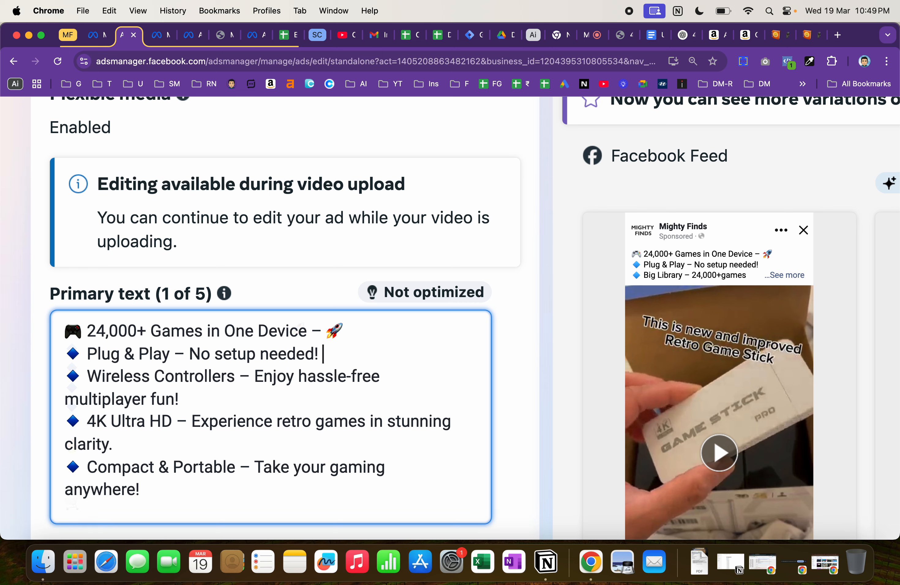
Remove the exclamation mark after "multiplayer fun" in the Wireless Controllers line of the primary text.
click(237, 376)
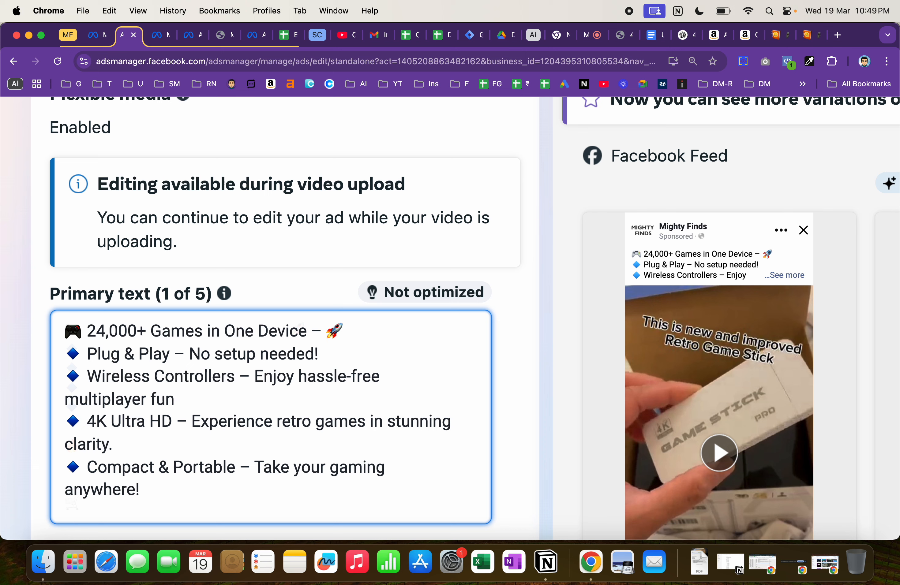
key(BackSpace)
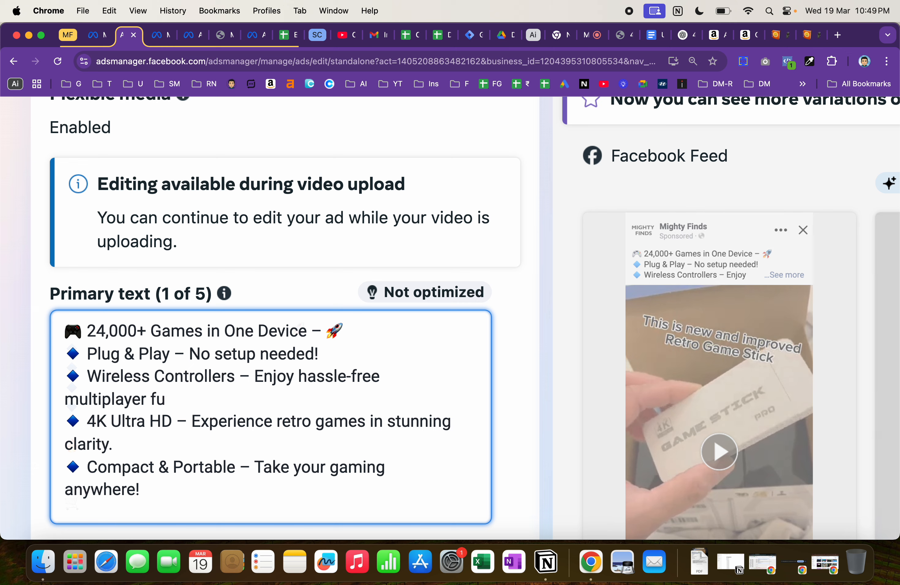
text(n)
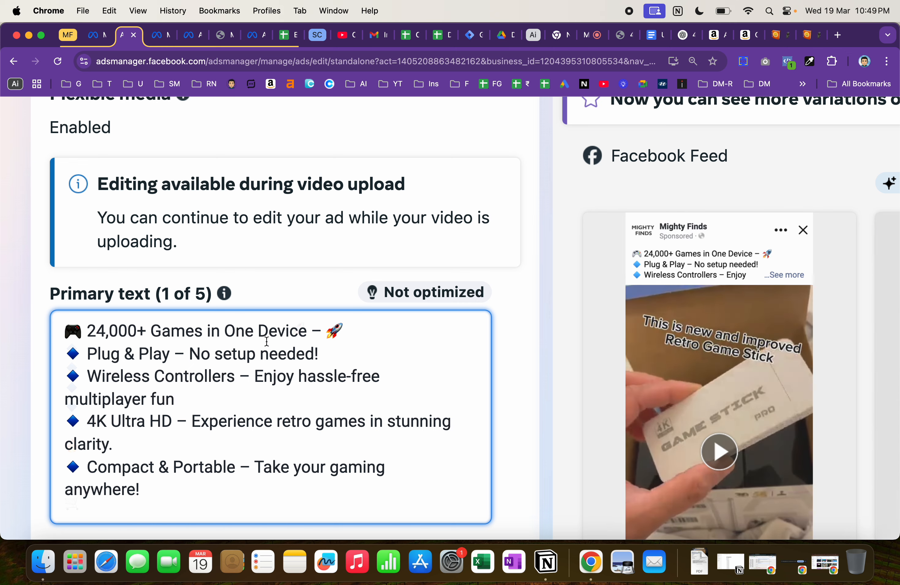
key(super+minus)
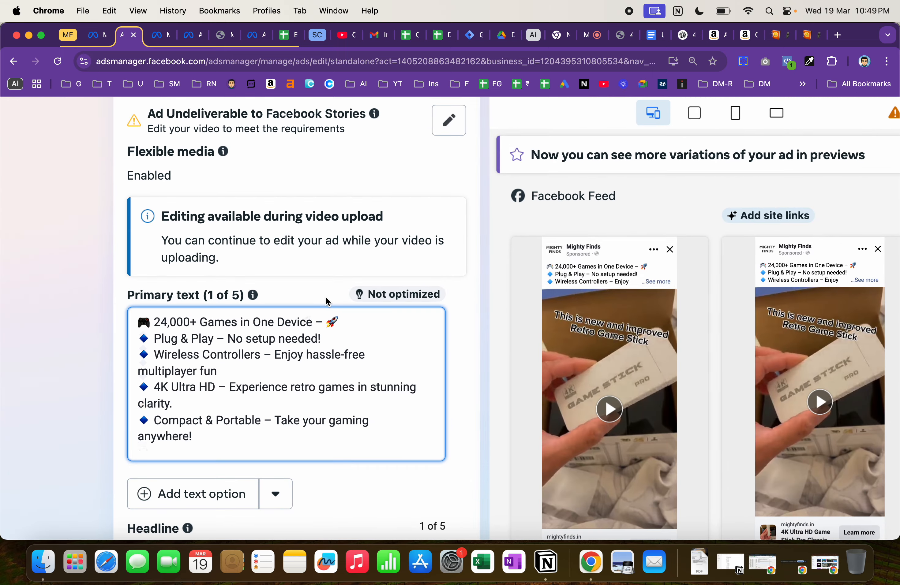
key(super+minus)
key(super+minus)
key(super+minus)
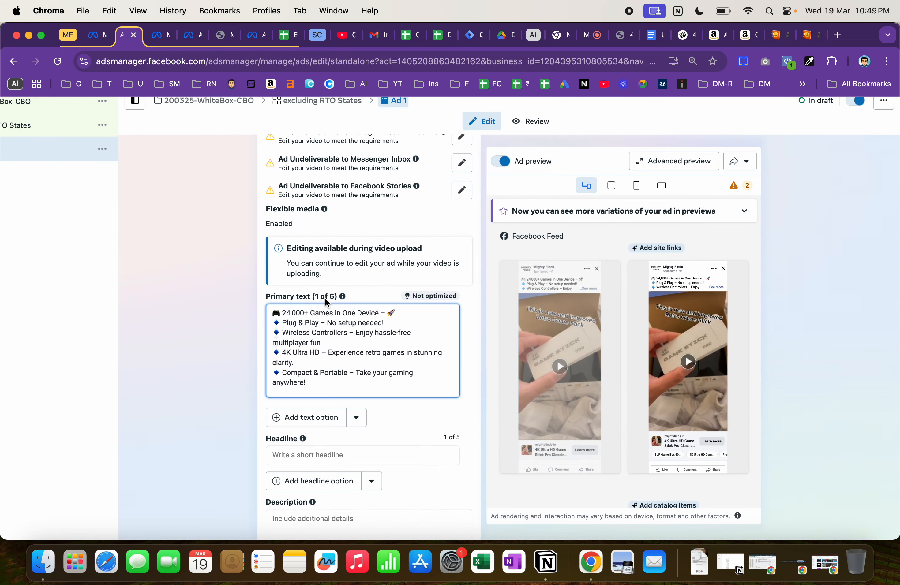
Copy "Plug & Play Gaming Fun" from the headline ChatGPT suggested and paste it as Ad 1's headline in Ads Manager.
scroll(236, 315, down, 2)
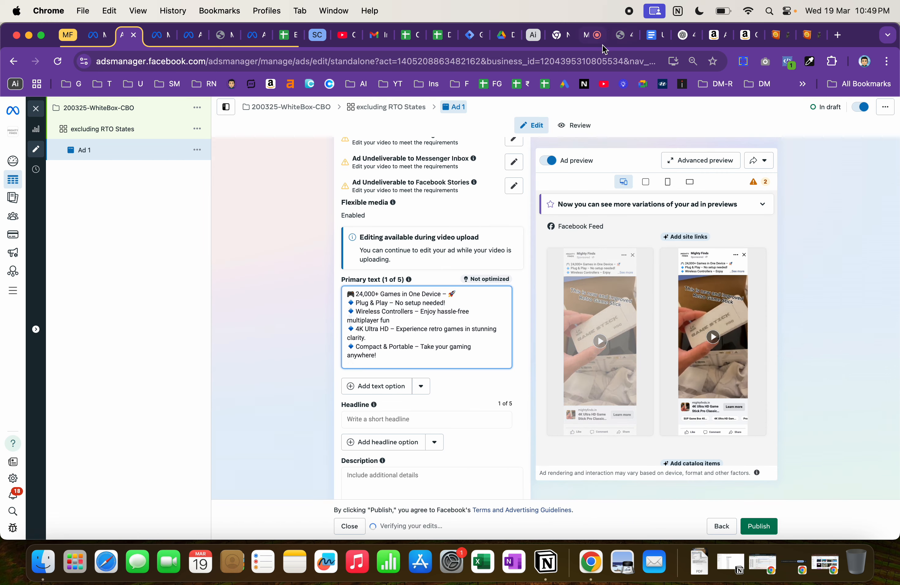
click(715, 41)
click(684, 34)
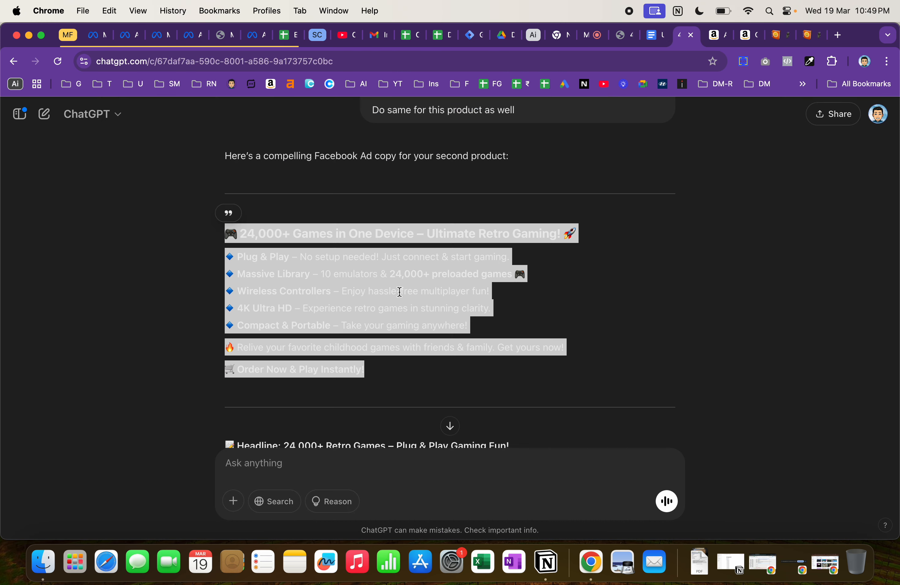
scroll(350, 398, down, 3)
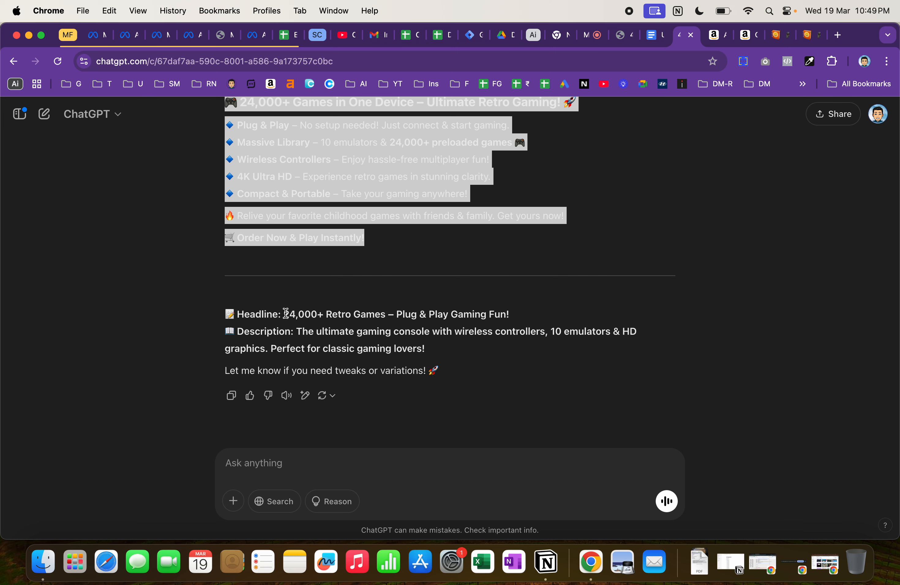
drag(507, 315, 412, 315)
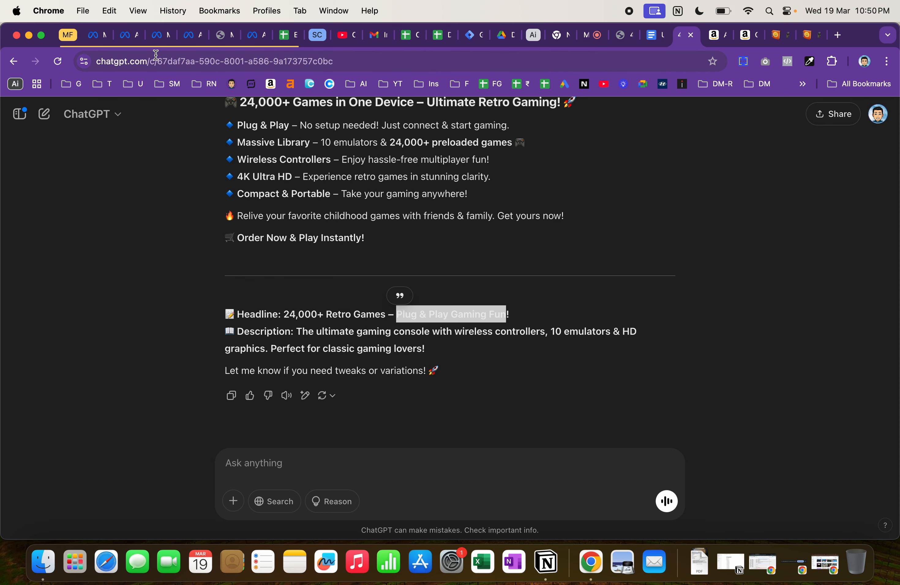
click(127, 36)
click(407, 418)
text(Plug & Play Gaming Fun)
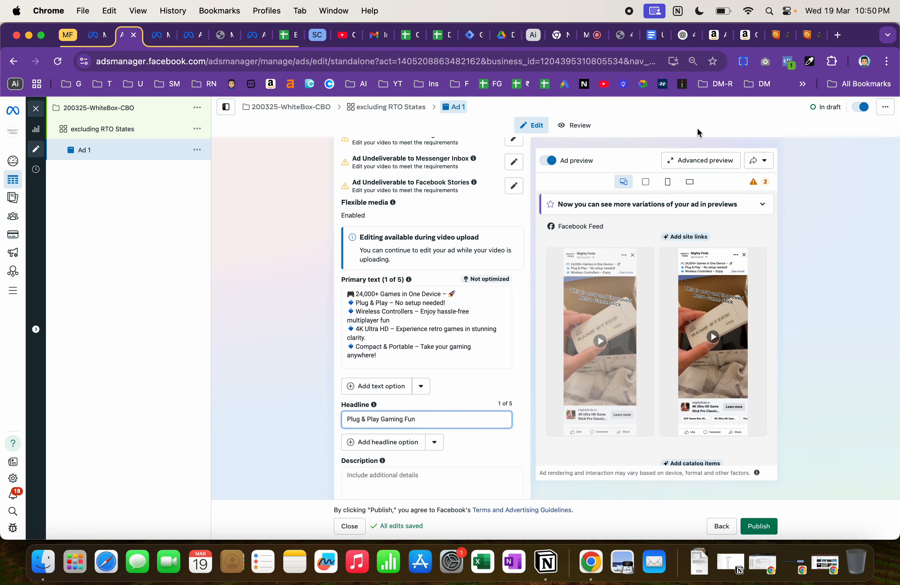
Shorten Ad 1's headline to "Plug & Play Fun".
click(357, 293)
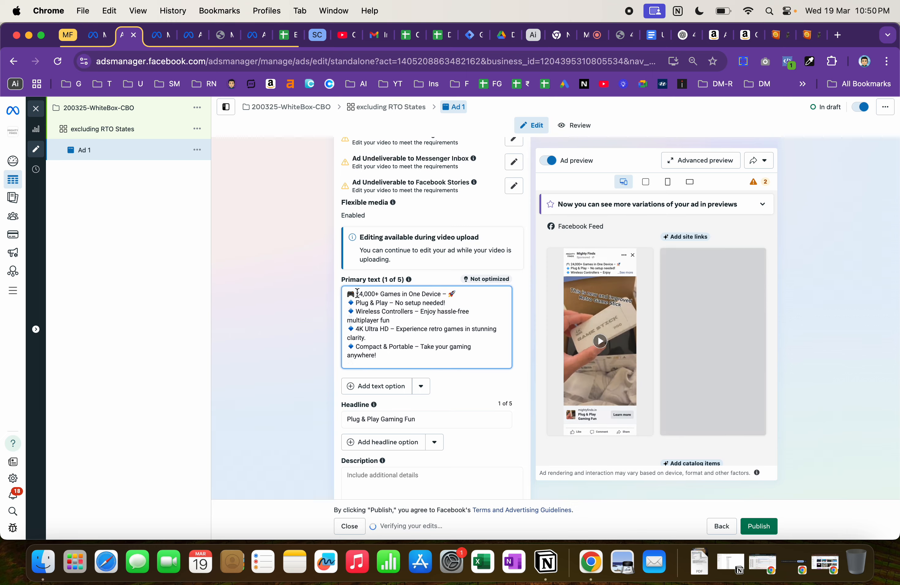
scroll(584, 433, up, 5)
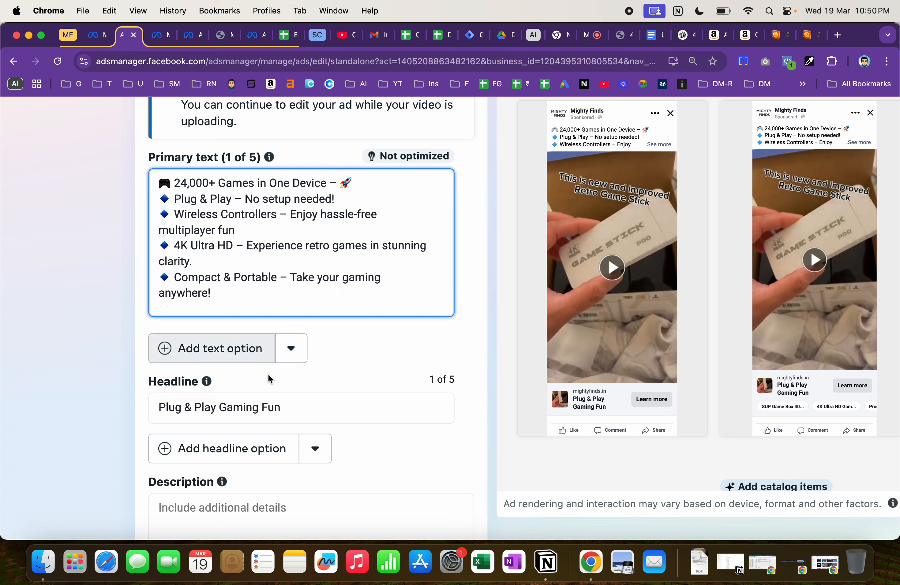
click(268, 408)
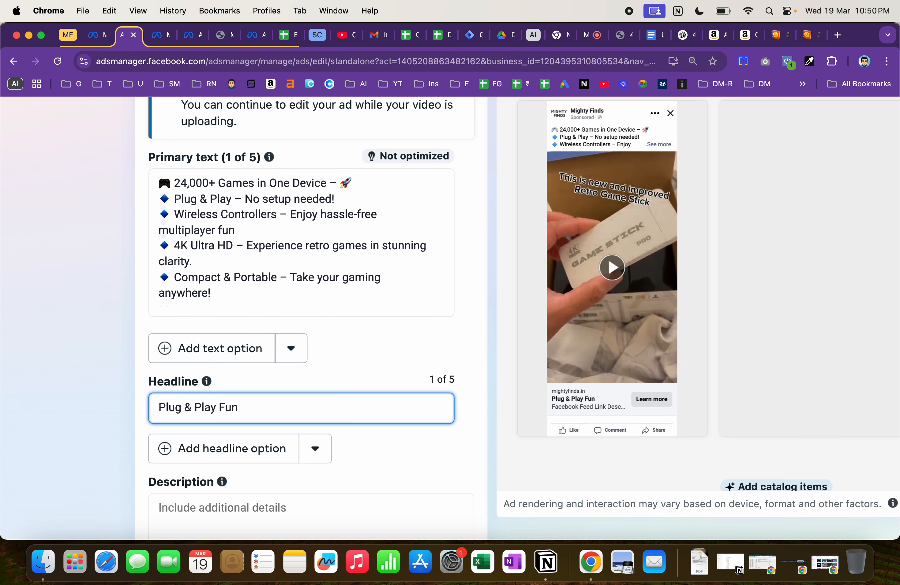
Copy "gaming console with wireless controllers" from ChatGPT's suggested description into Ad 1's description in Ads Manager.
scroll(386, 397, down, 5)
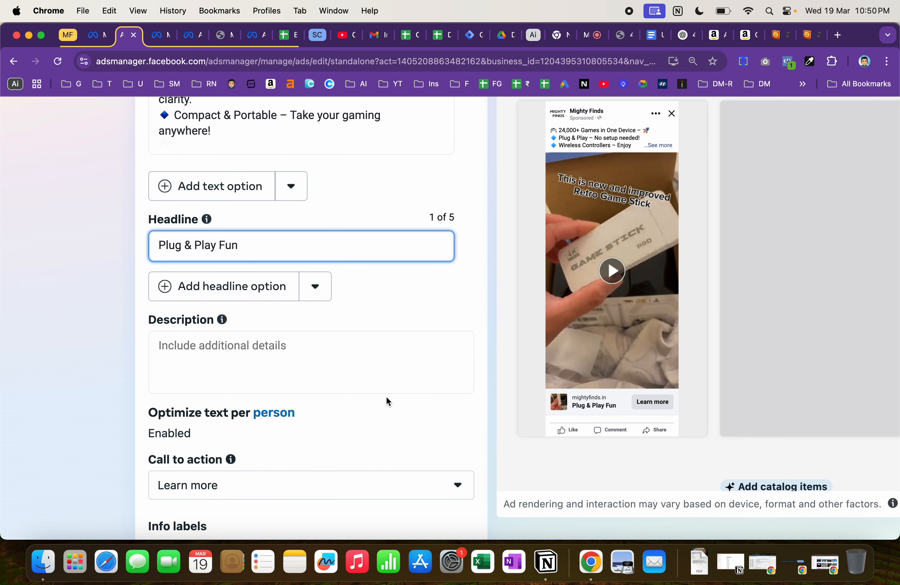
click(371, 354)
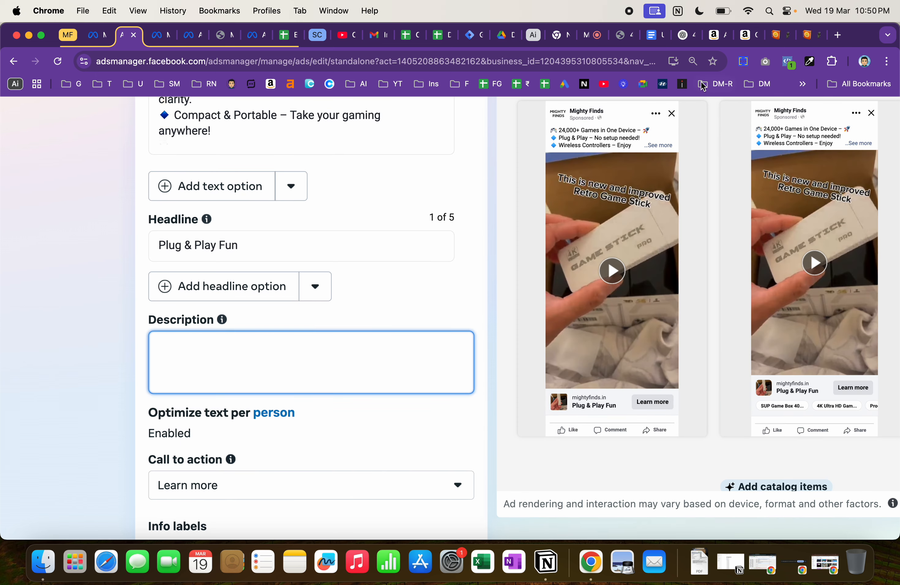
click(686, 40)
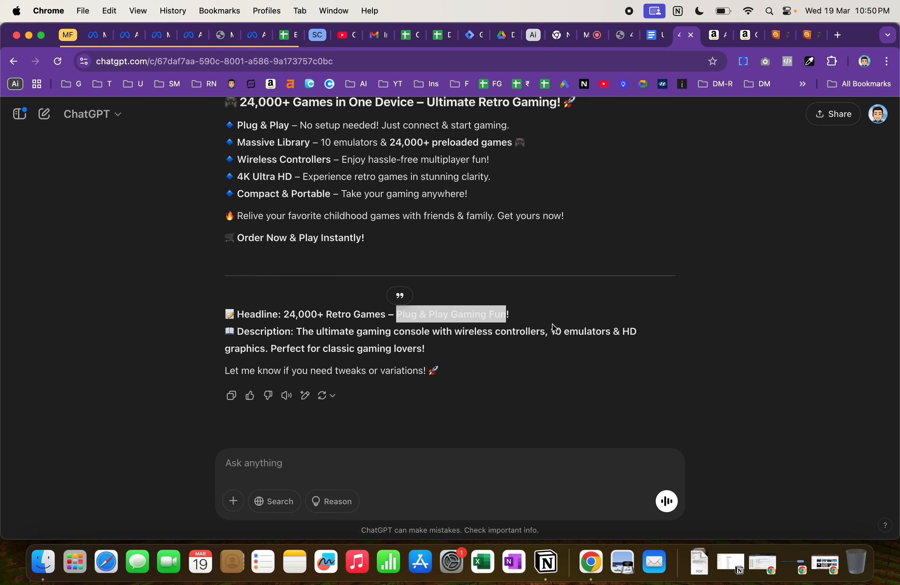
click(544, 329)
drag(540, 332, 374, 337)
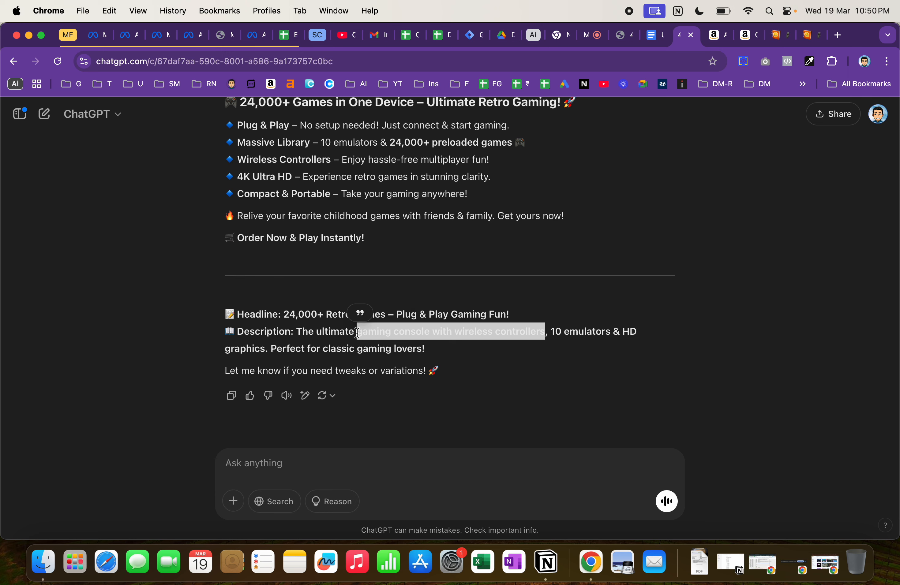
click(136, 38)
text(gaming console with wireless controllers)
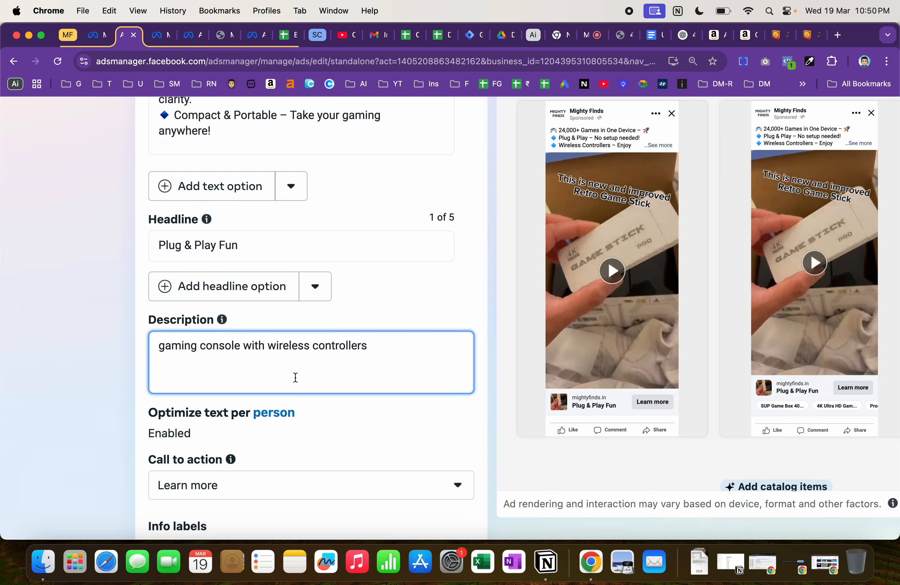
Capitalize the first letter of the description so it reads "Gaming console with wireless controllers".
click(164, 340)
key(BackSpace)
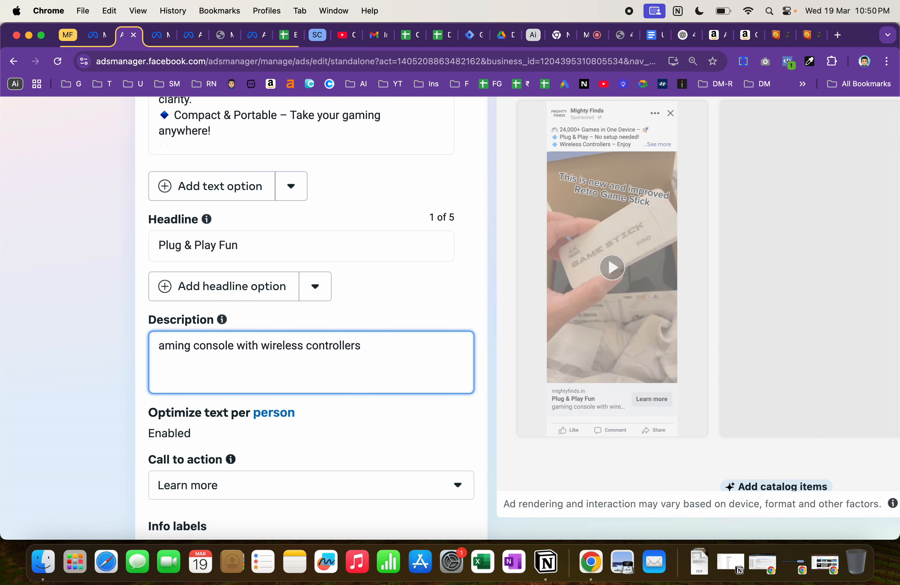
text(G)
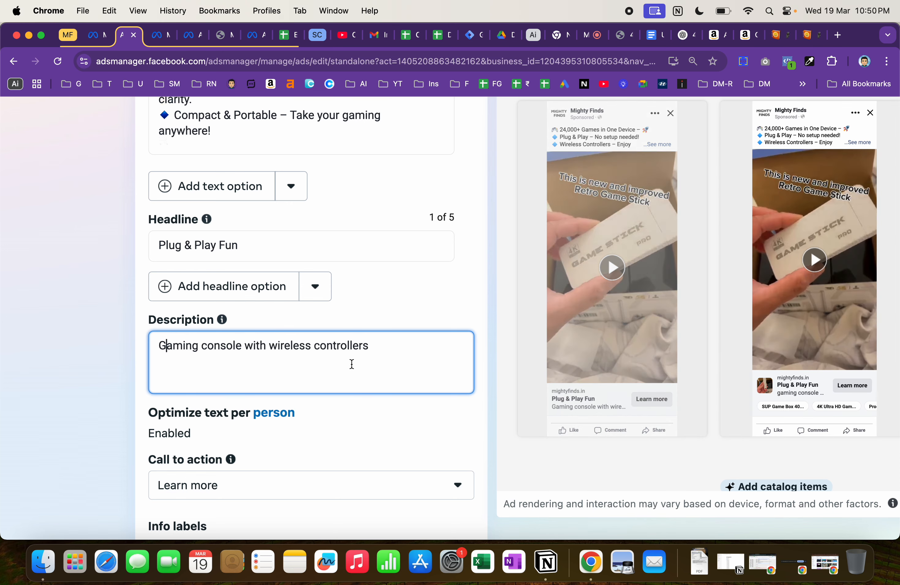
Set Ad 1's call to action to "Shop now".
scroll(351, 363, down, 2)
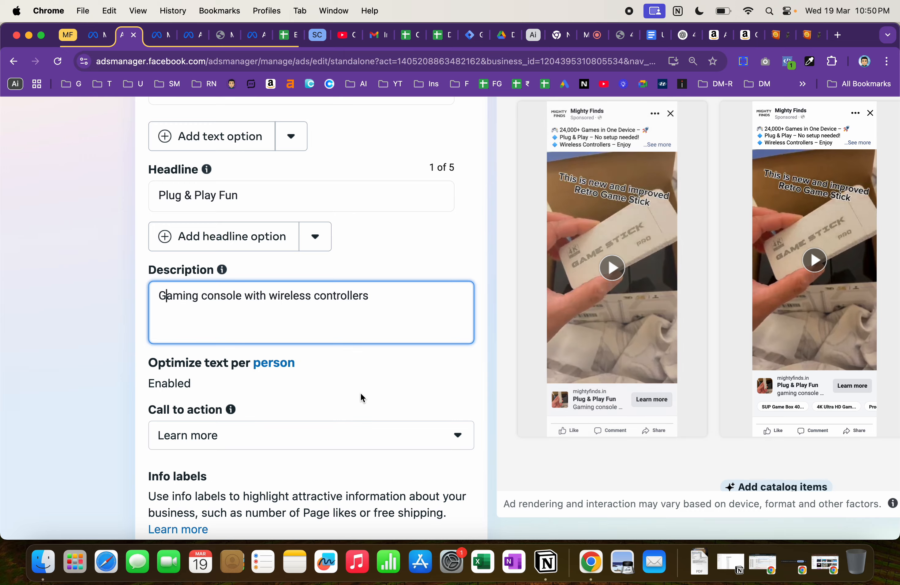
scroll(360, 392, down, 5)
click(367, 429)
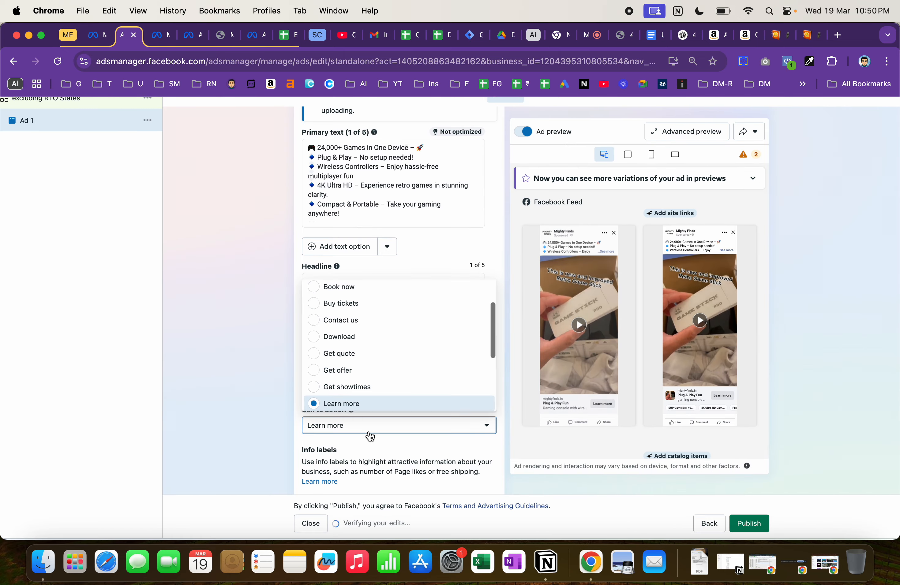
scroll(364, 351, down, 14)
scroll(364, 353, up, 12)
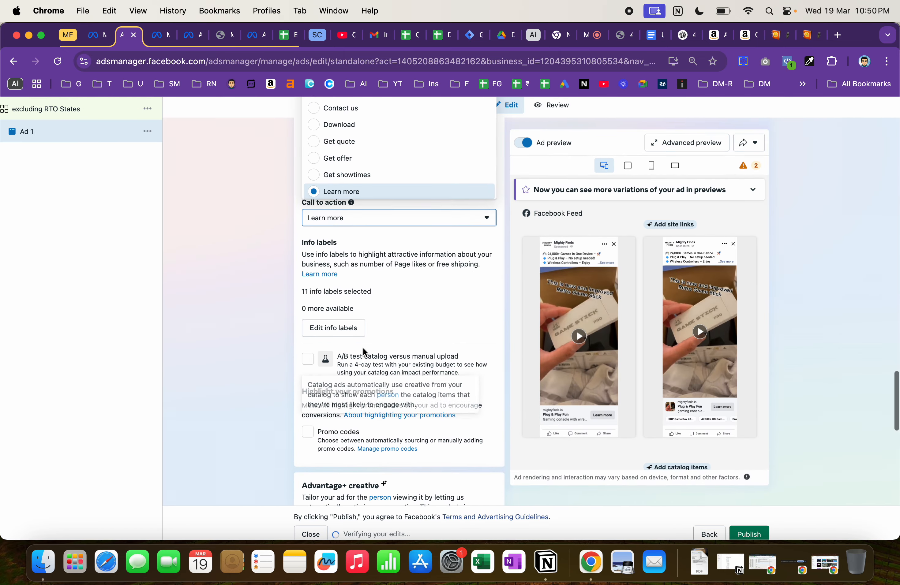
scroll(390, 293, down, 4)
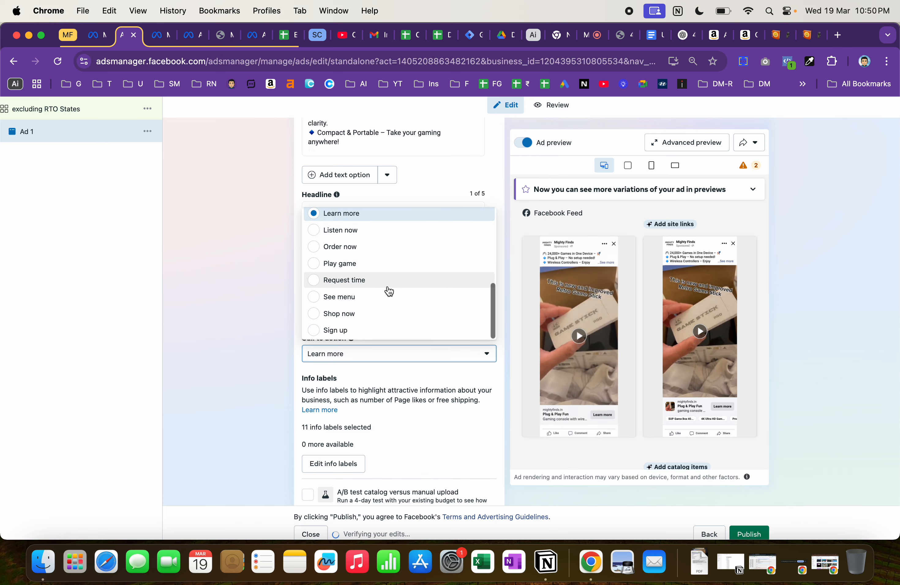
click(394, 315)
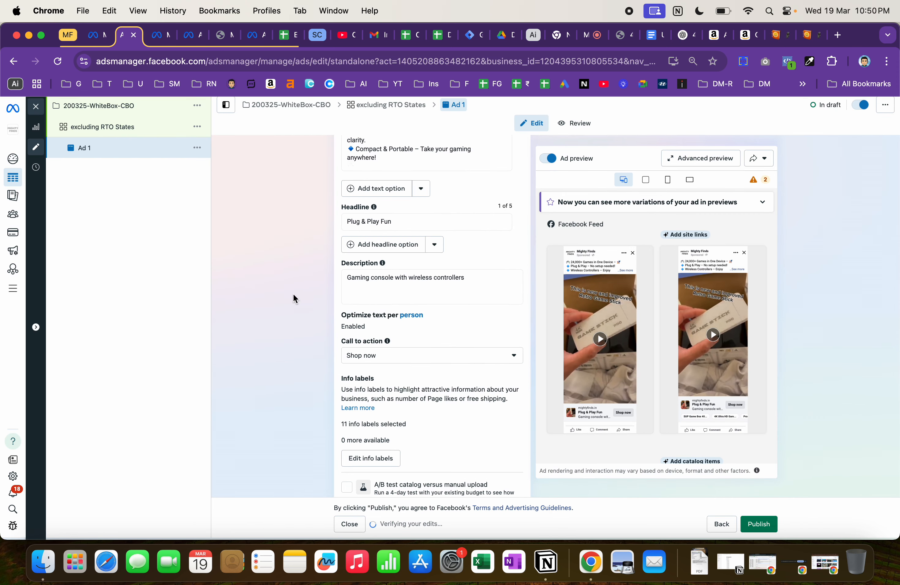
Turn on all optimizations in Ad 1's Advantage+ creative enhancements, save them, and recheck the enabled enhancements.
scroll(435, 349, down, 10)
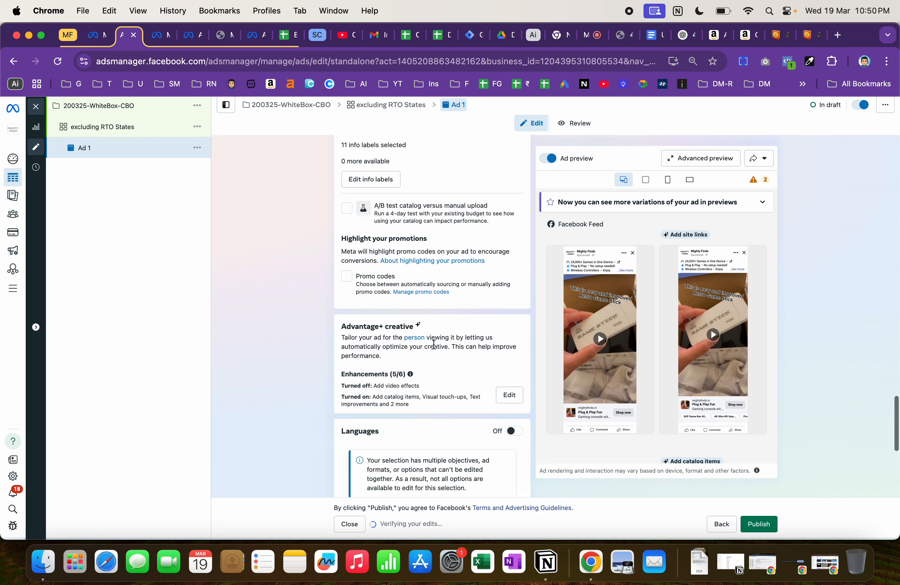
scroll(435, 349, down, 1)
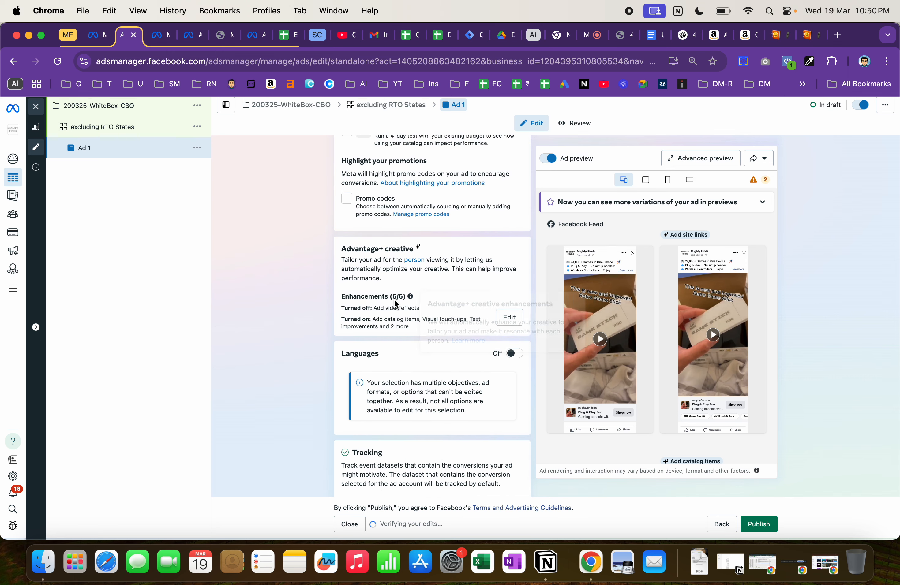
mouse_move(410, 297)
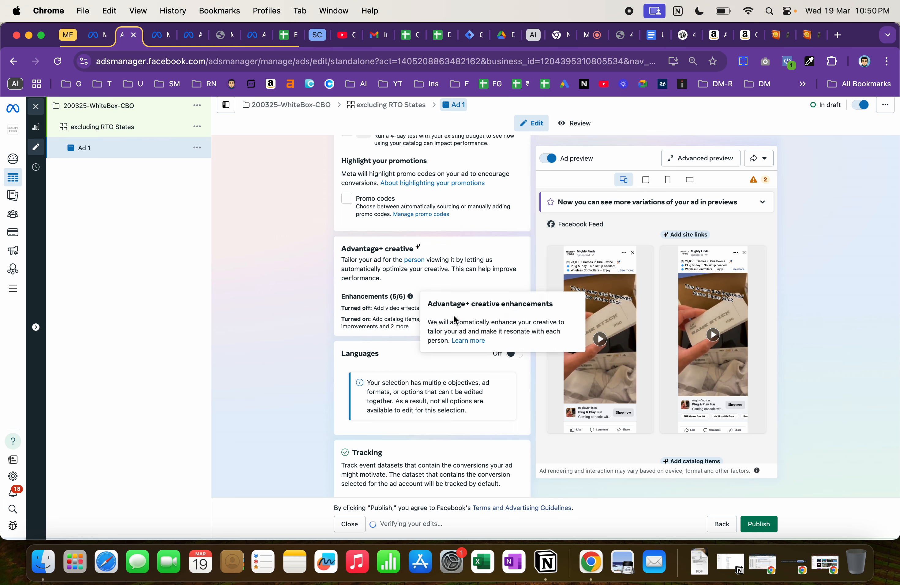
click(511, 319)
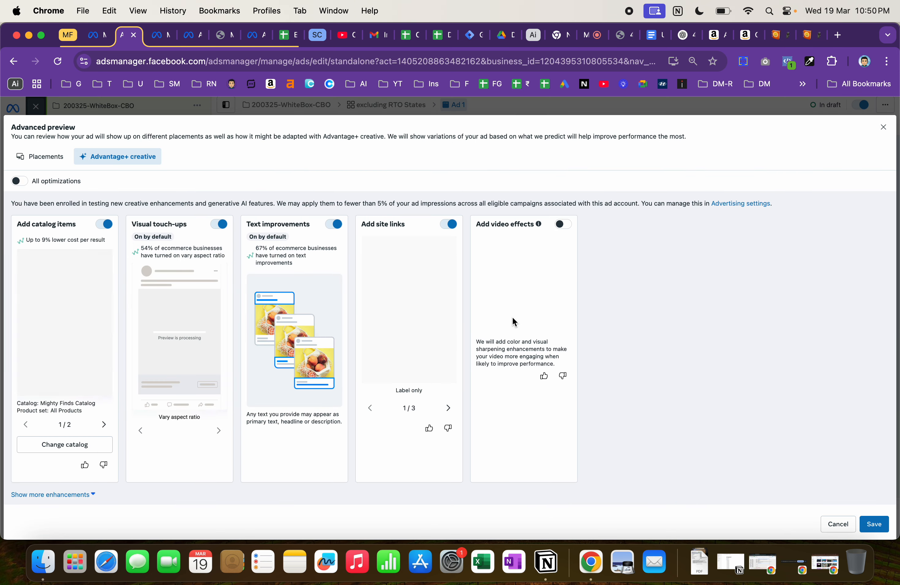
click(20, 183)
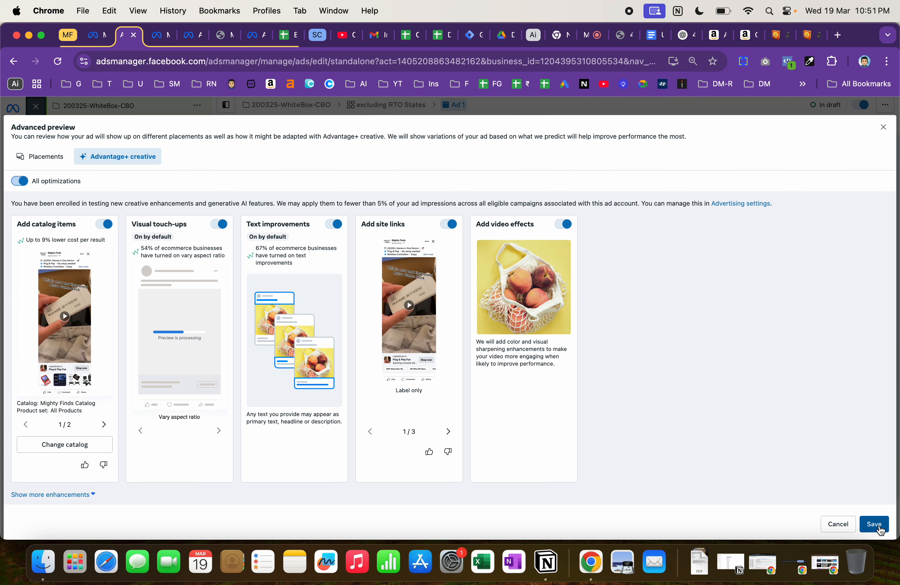
click(875, 525)
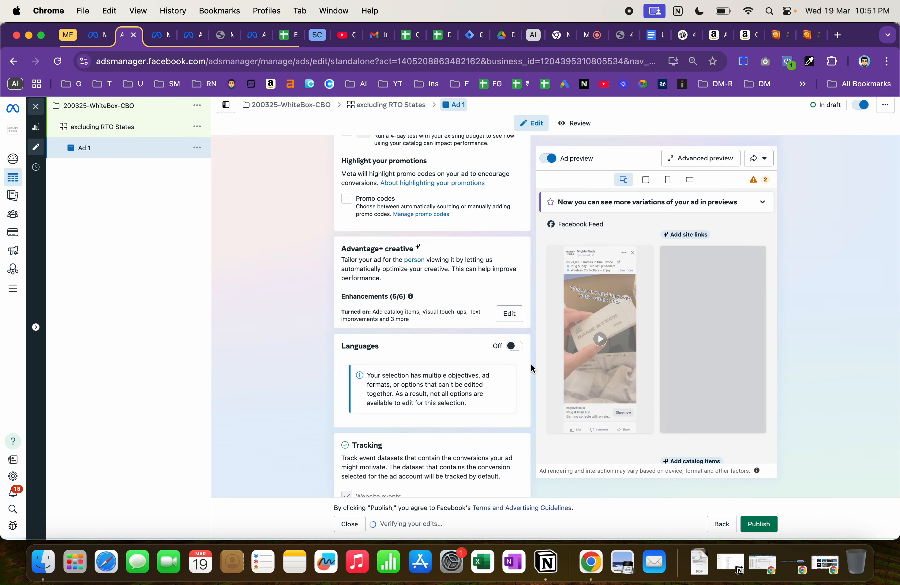
click(513, 314)
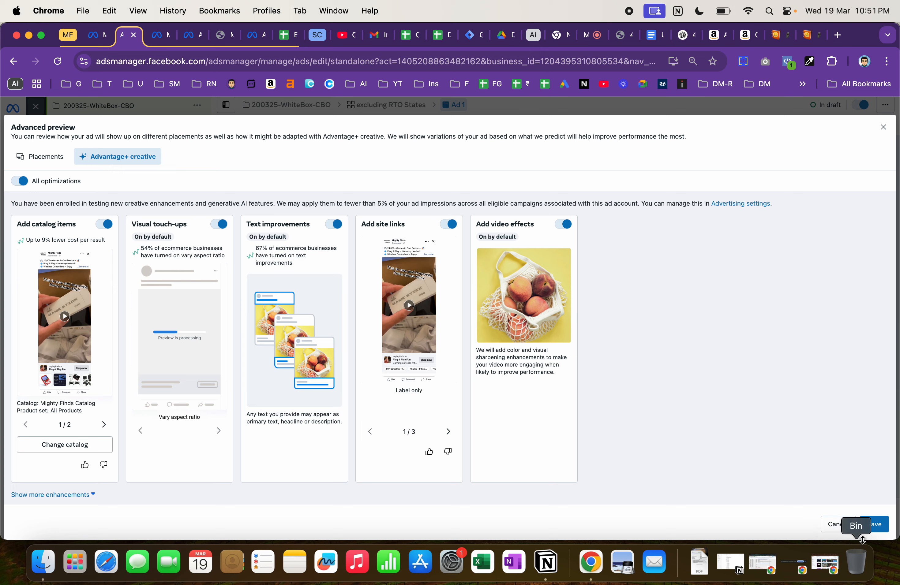
click(881, 525)
Review Ad 1's media, text and destination settings, and preview the website URL to check the product page.
scroll(489, 410, down, 5)
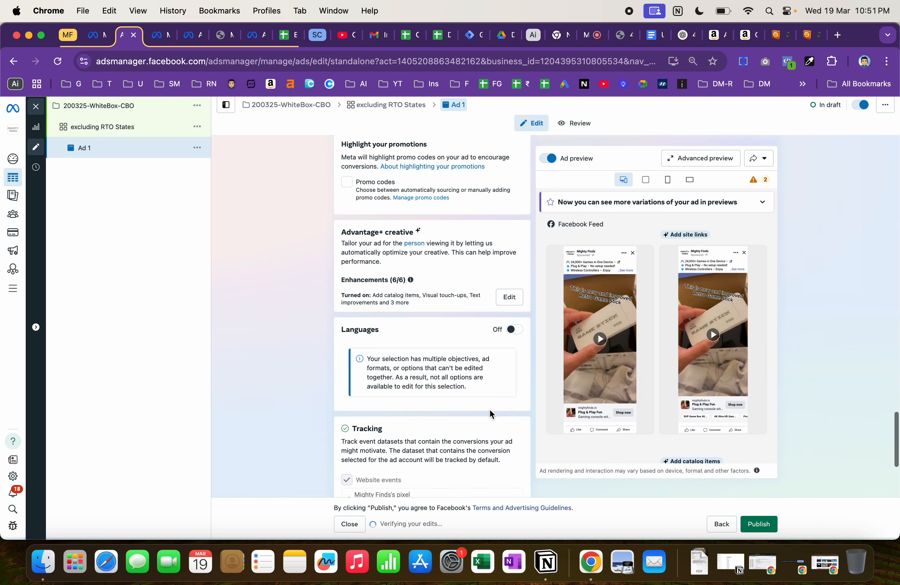
scroll(489, 409, up, 15)
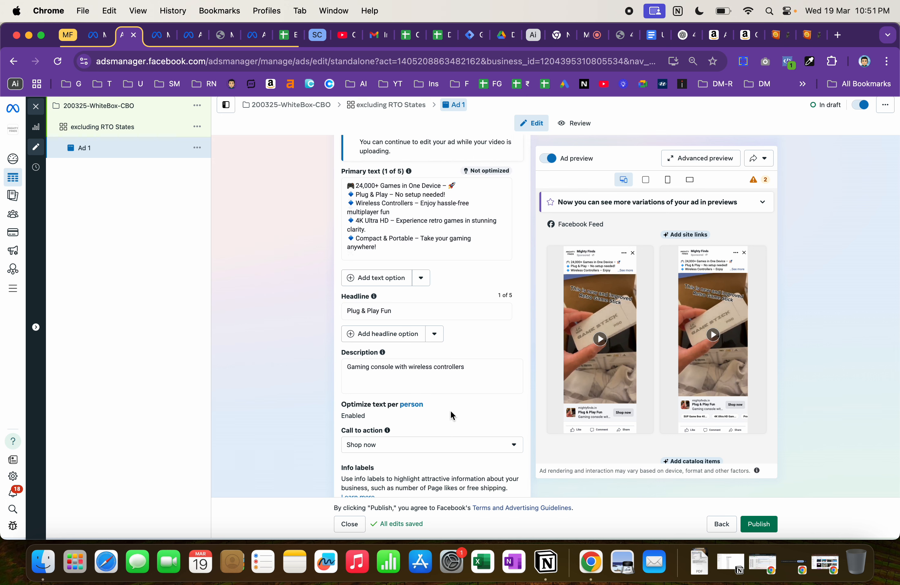
scroll(389, 445, up, 10)
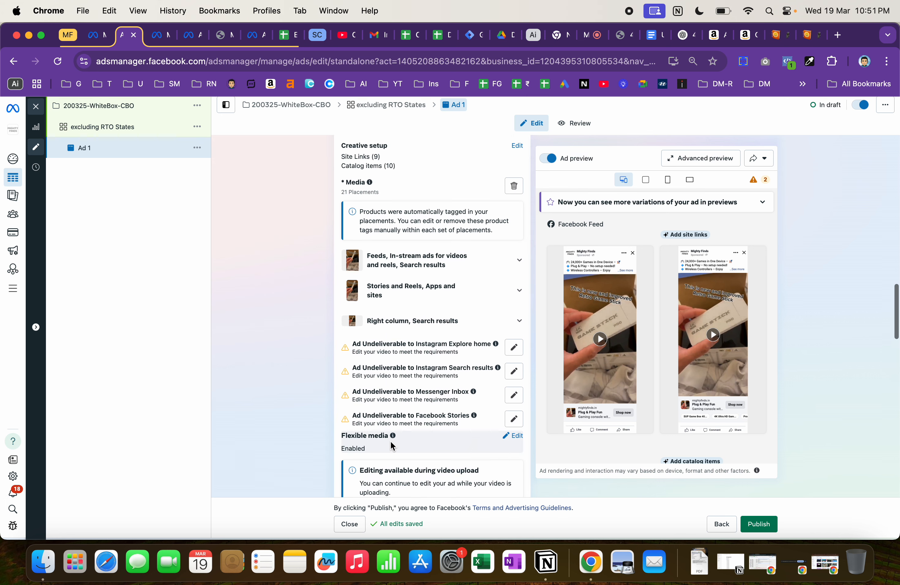
scroll(391, 446, up, 10)
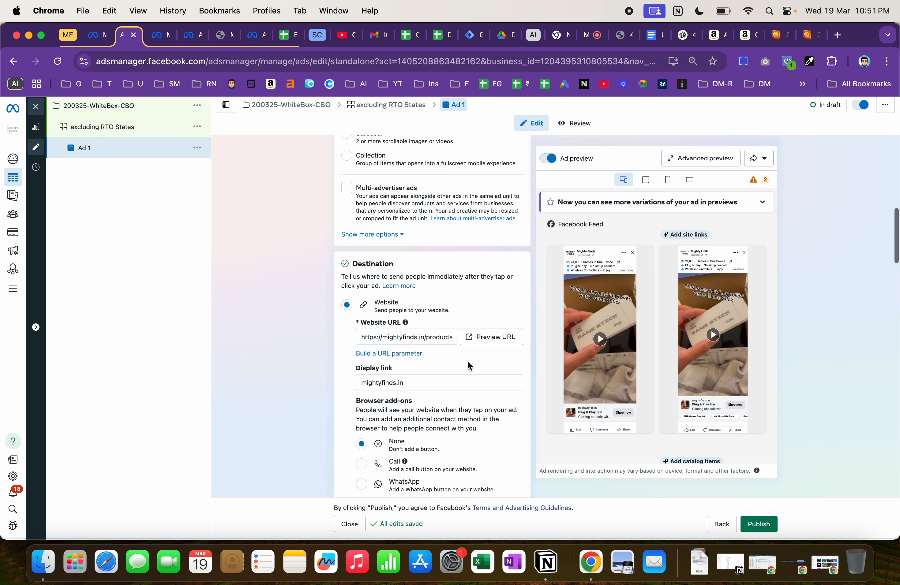
click(492, 343)
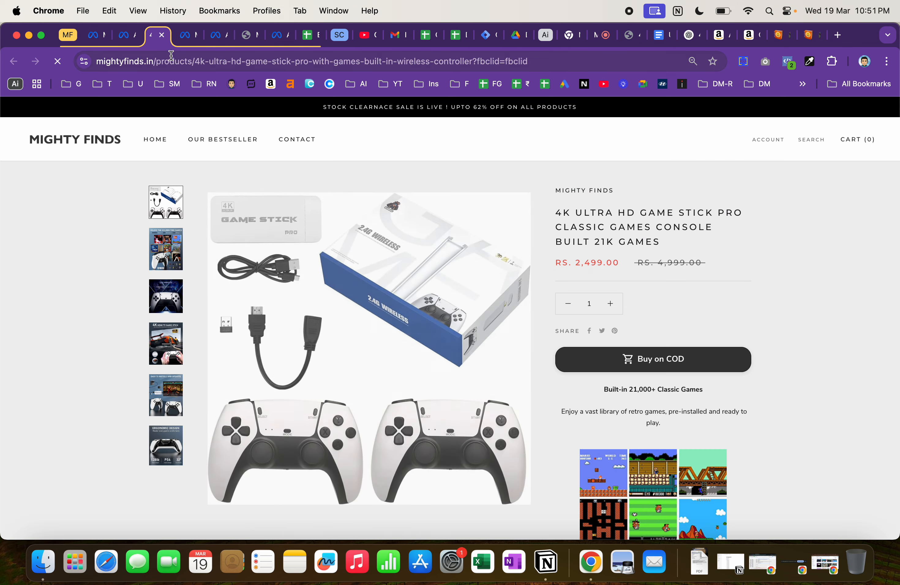
click(161, 36)
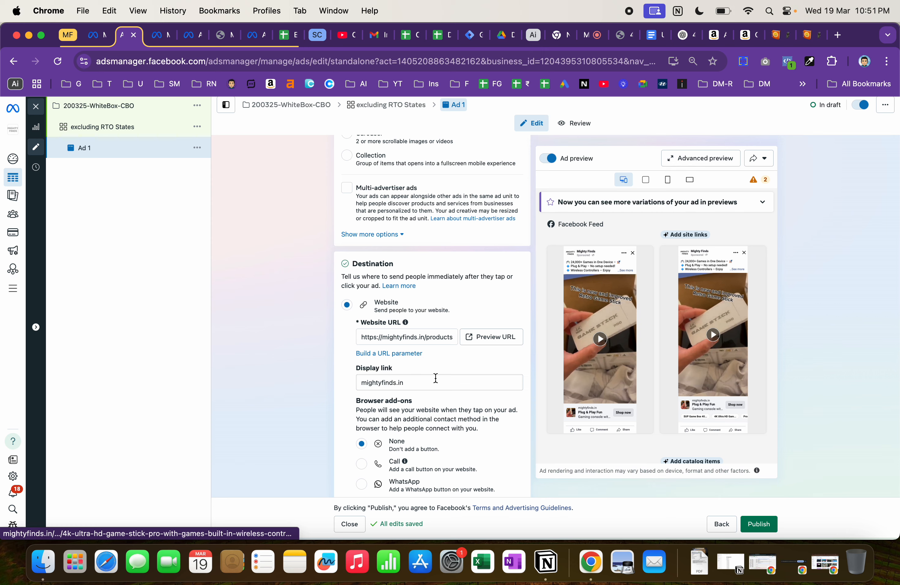
Publish the 200325-WhiteBox-CBO campaign with its "excluding RTO States" ad set and Ad 1.
scroll(437, 380, up, 10)
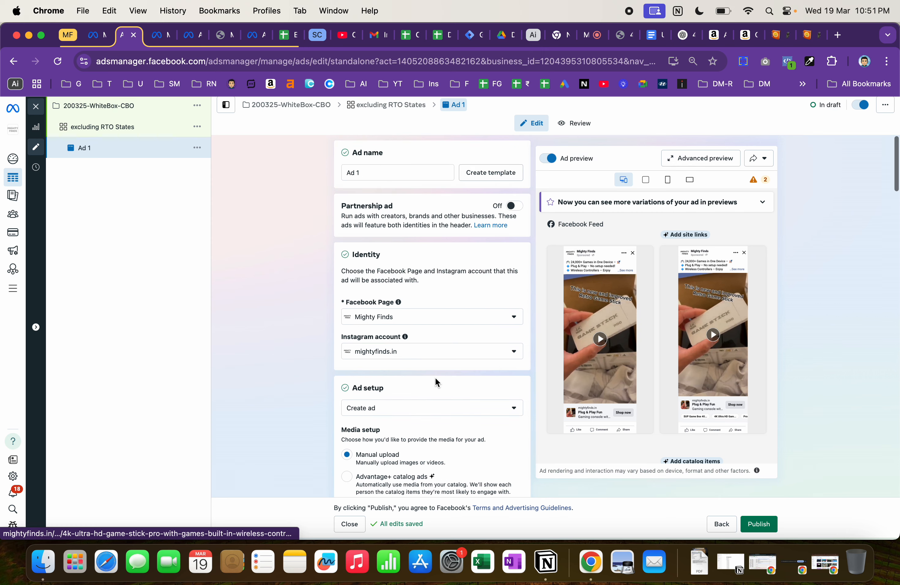
click(757, 524)
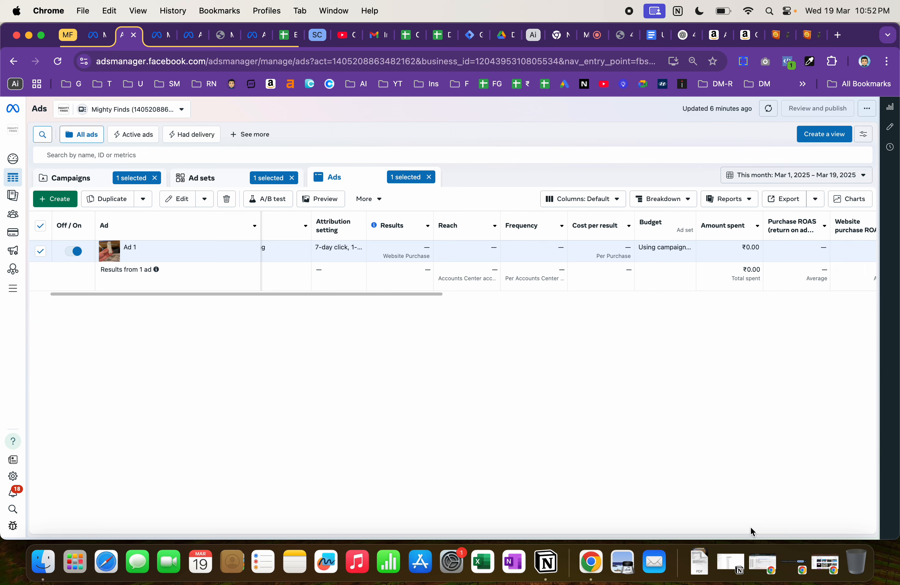
Return to the campaign list, clear the 200325-WhiteBox-CBO selection, refresh the table data and check the campaigns' delivery status.
click(98, 181)
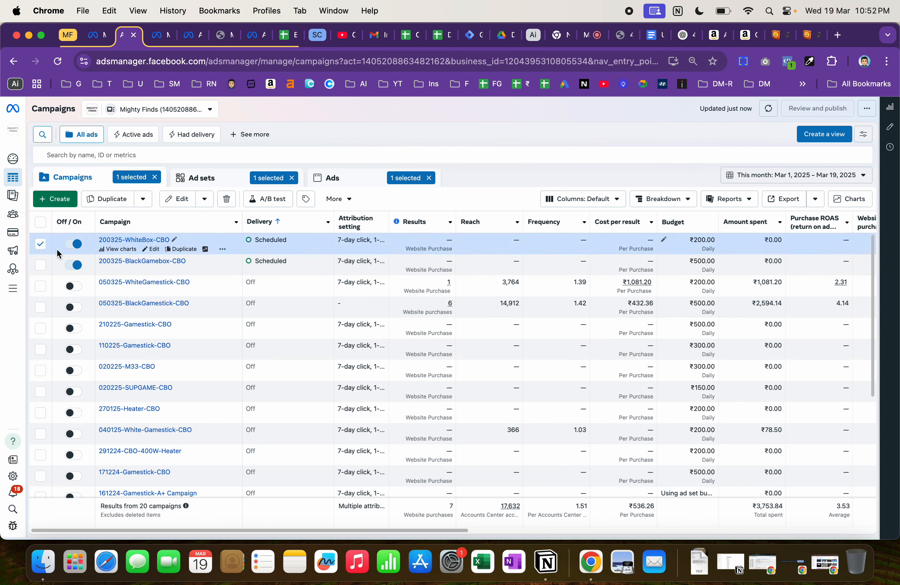
click(41, 243)
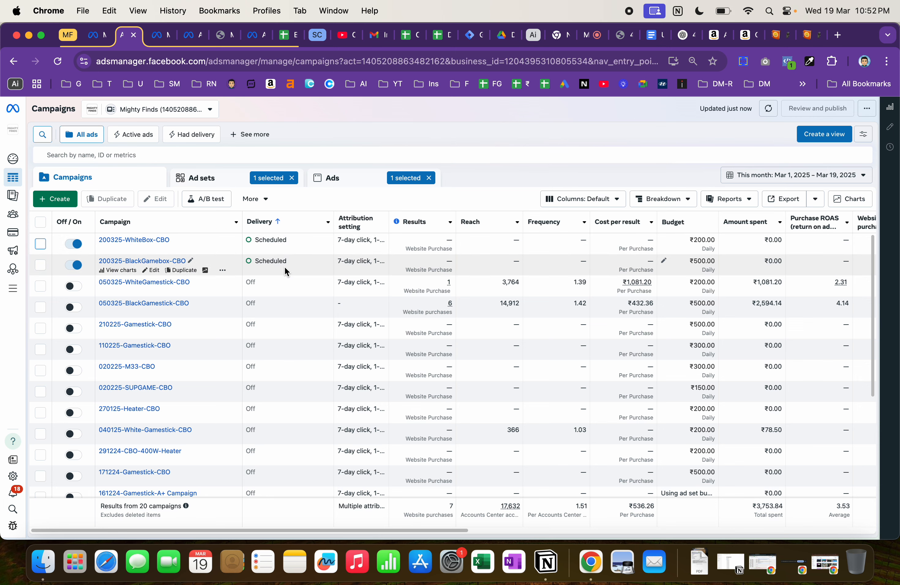
click(768, 110)
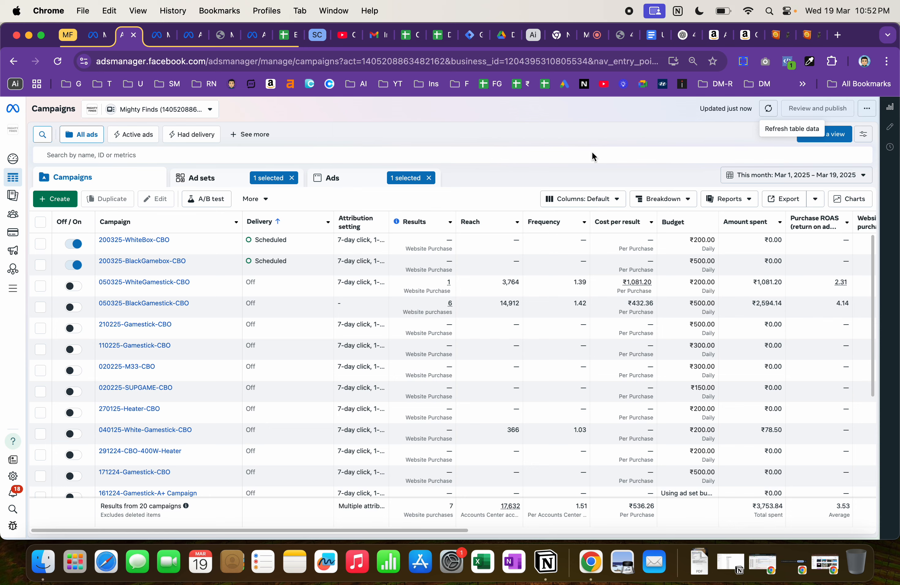
click(235, 182)
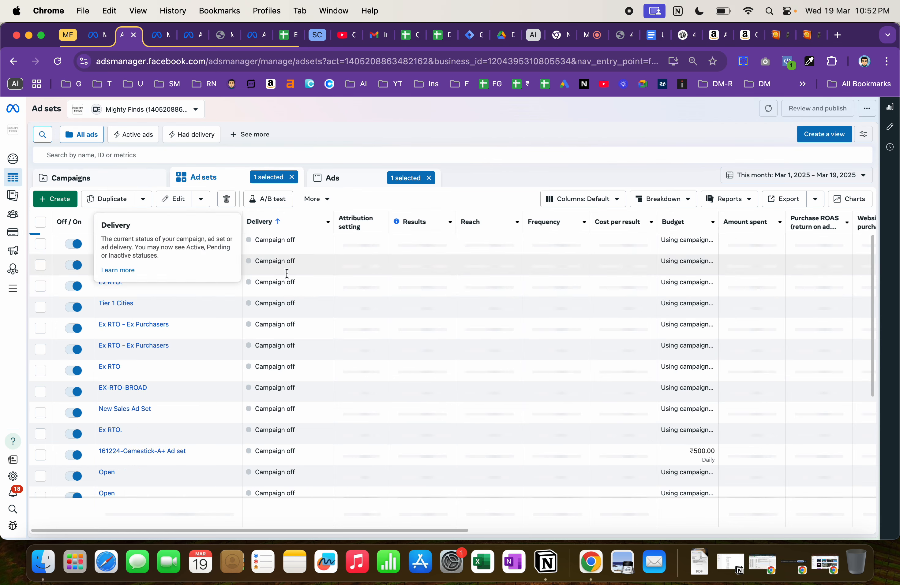
click(117, 186)
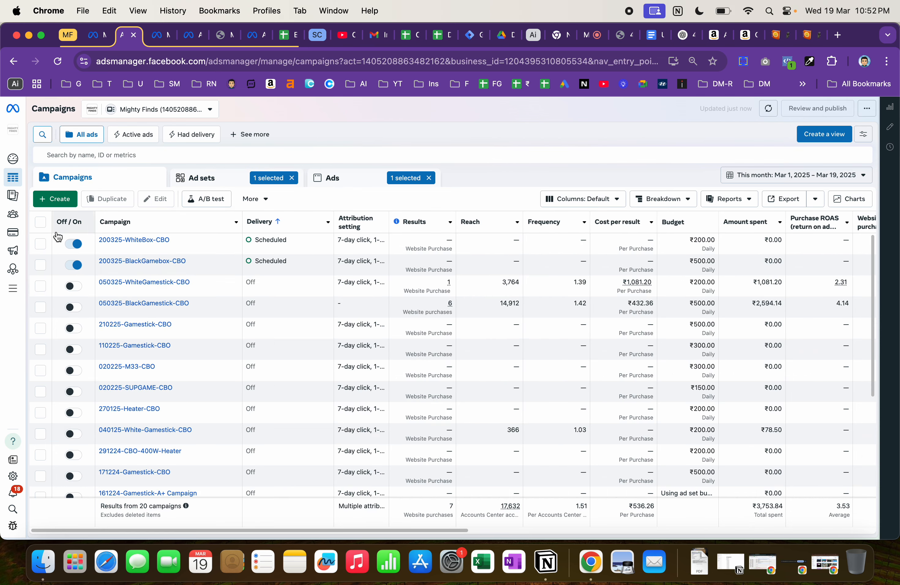
Filter to the 200325-BlackGamebox-CBO campaign to check its ads and ad sets, then clear the selection in the campaign list.
click(41, 244)
click(40, 245)
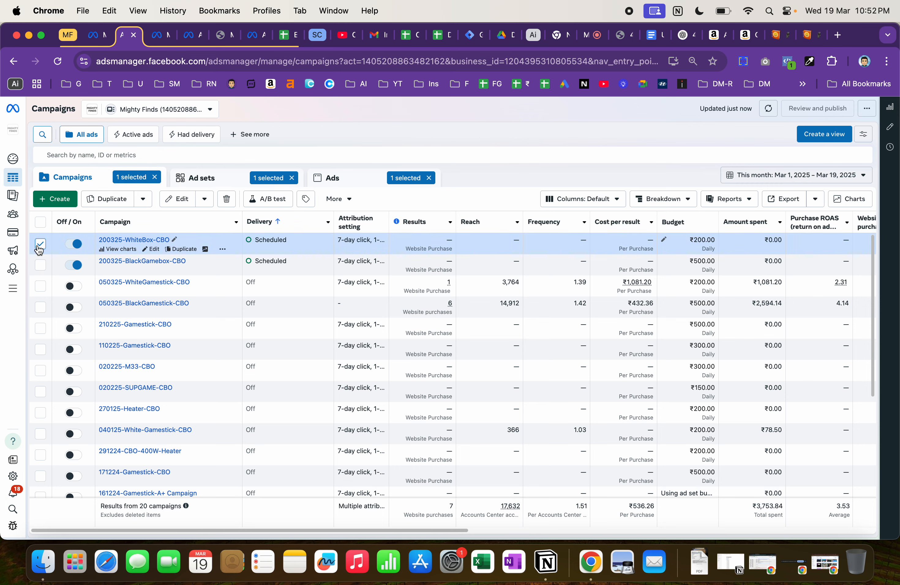
click(41, 269)
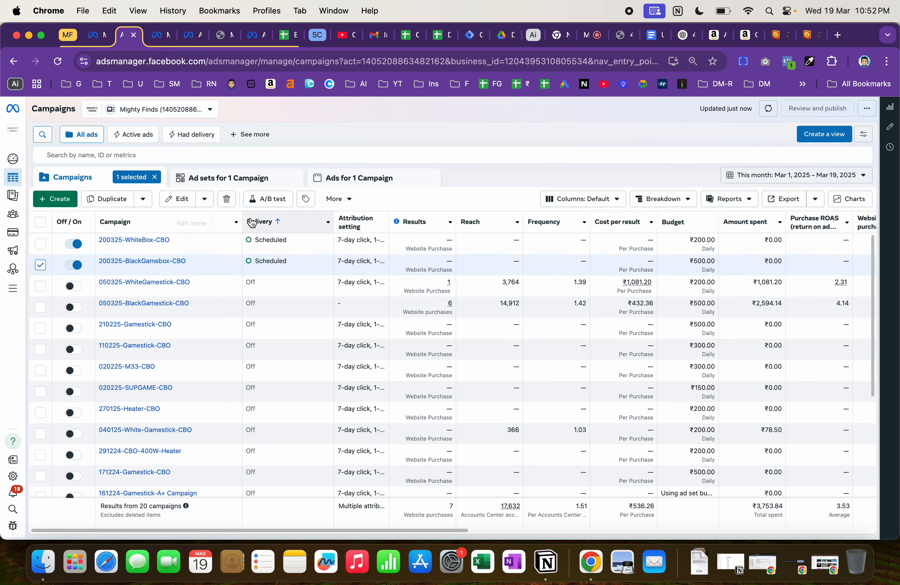
click(349, 183)
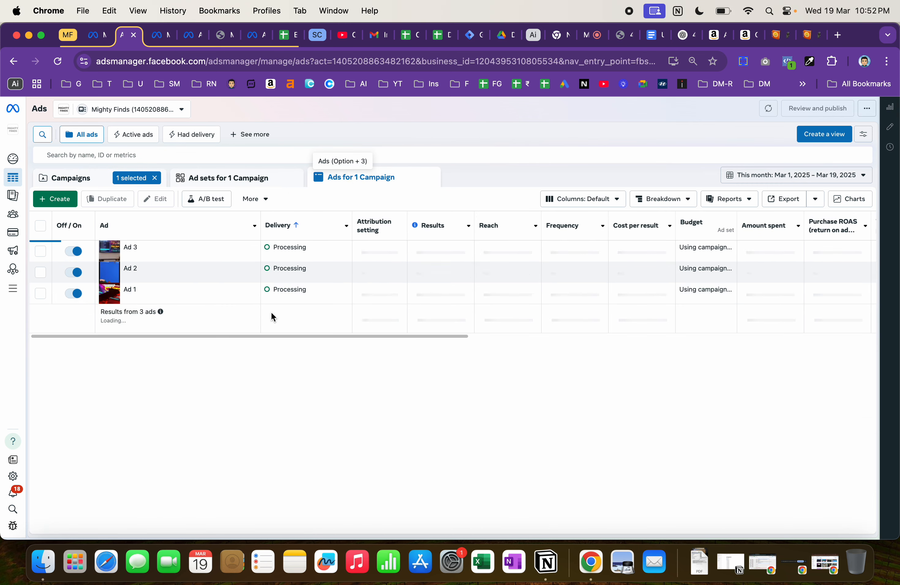
click(231, 182)
click(88, 181)
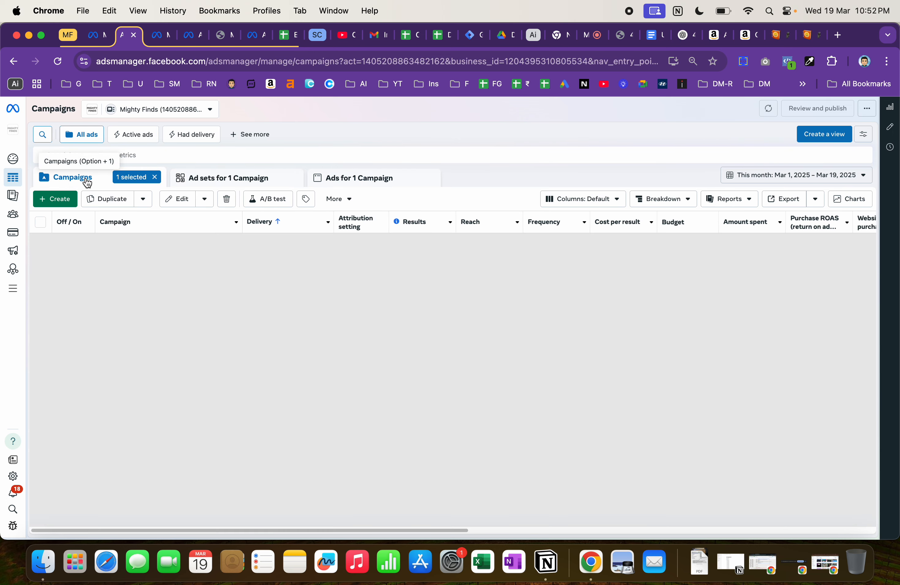
click(43, 270)
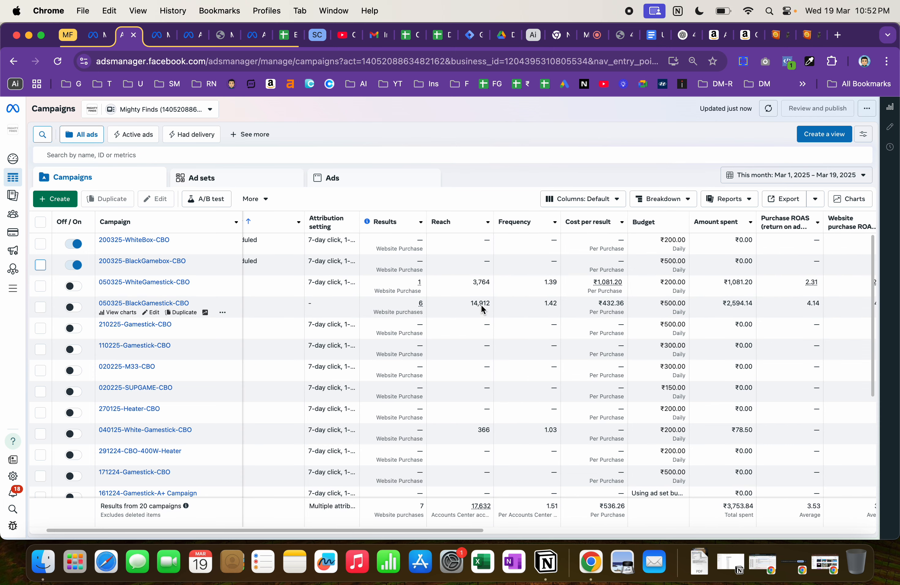
Set the campaign report's date range to the single day Mar 19, 2025.
click(767, 178)
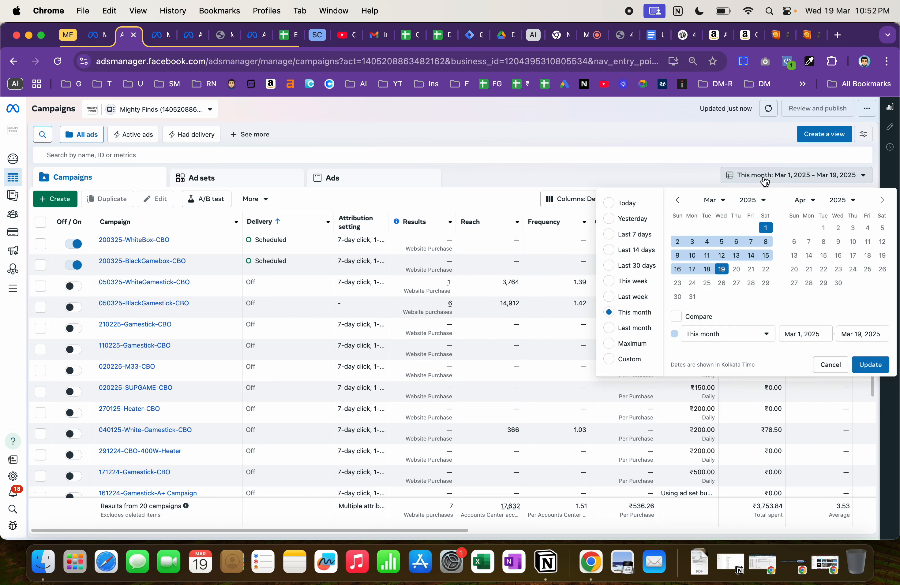
click(721, 269)
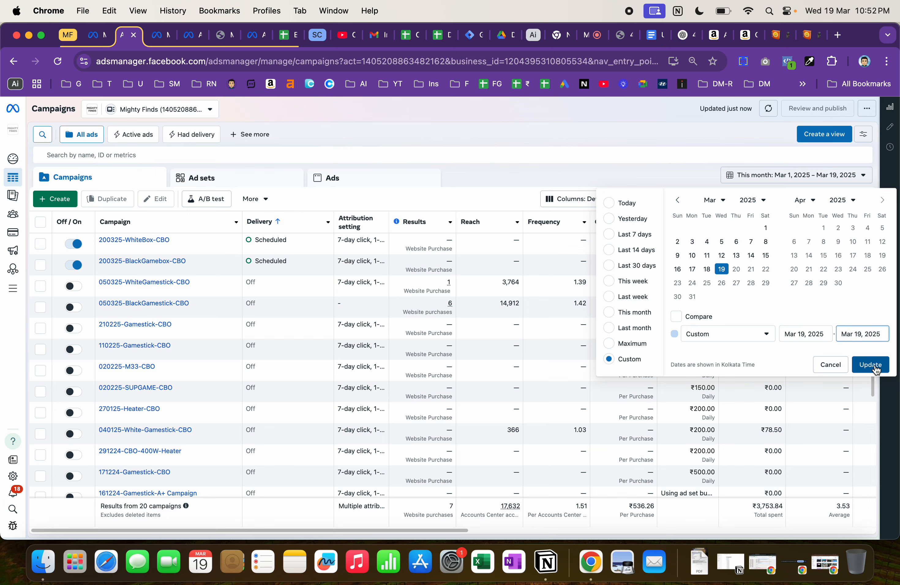
click(861, 373)
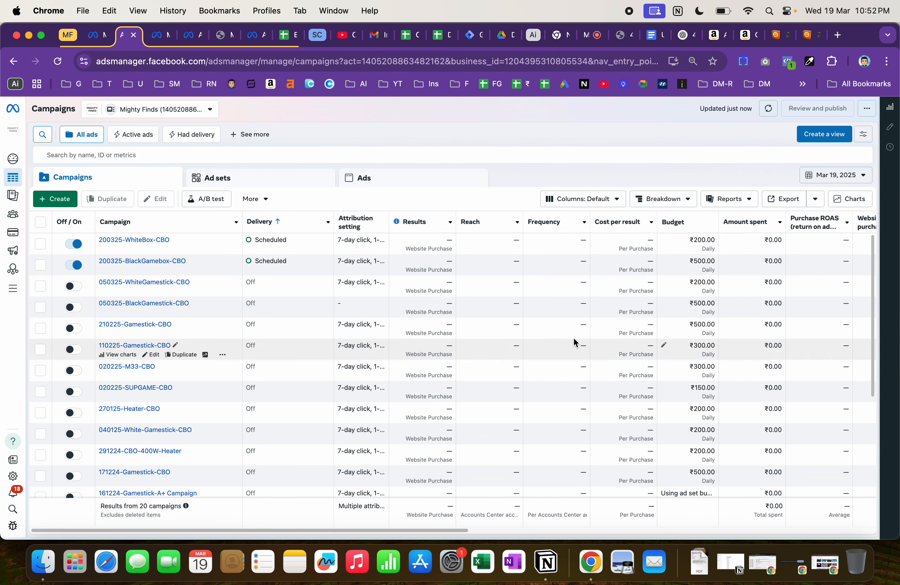